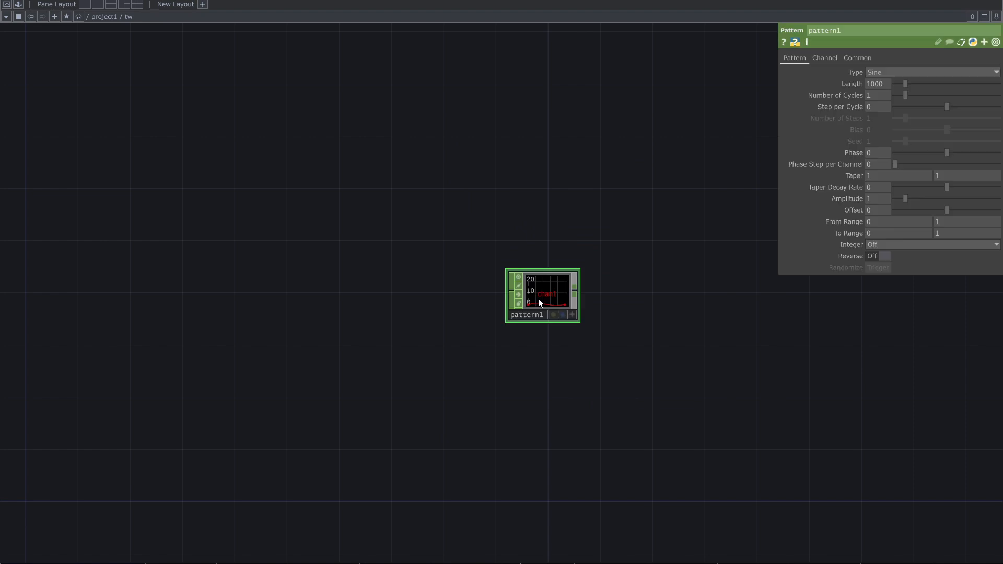
Duplicate the sine Pattern CHOP twice and stack the three pattern nodes in a vertical column.
scroll(566, 318, "up", 5)
left_click_drag(603, 331, 550, 373)
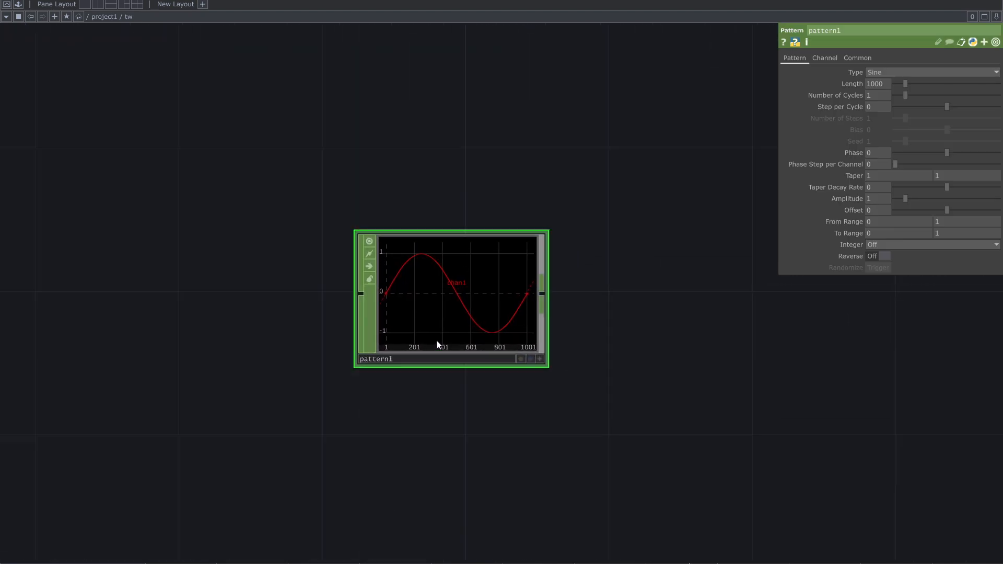
left_click_drag(437, 340, 431, 228)
key("ctrl+c")
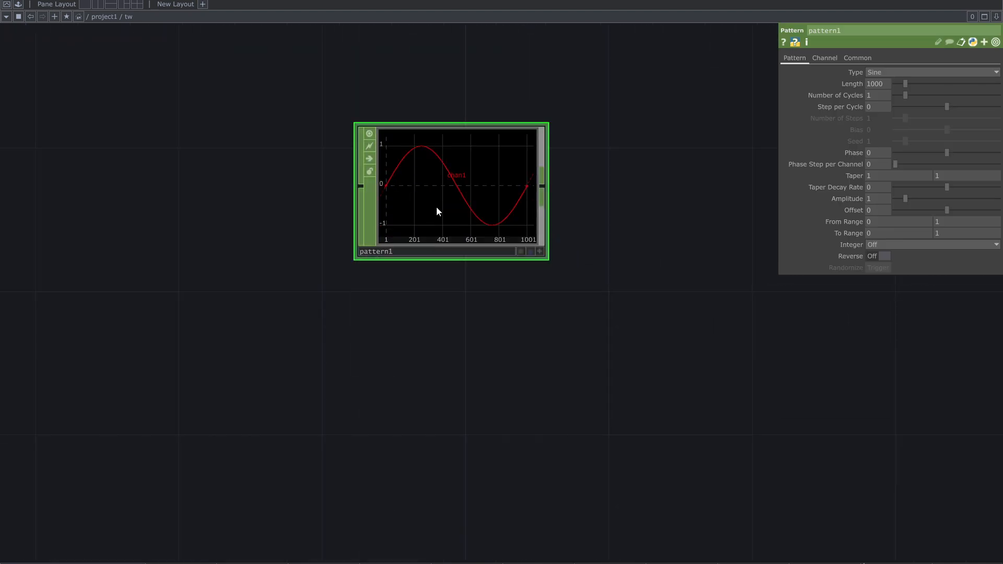
key("ctrl+v")
key("ctrl+v")
left_click_drag(564, 414, 569, 344)
left_click_drag(482, 294, 482, 257)
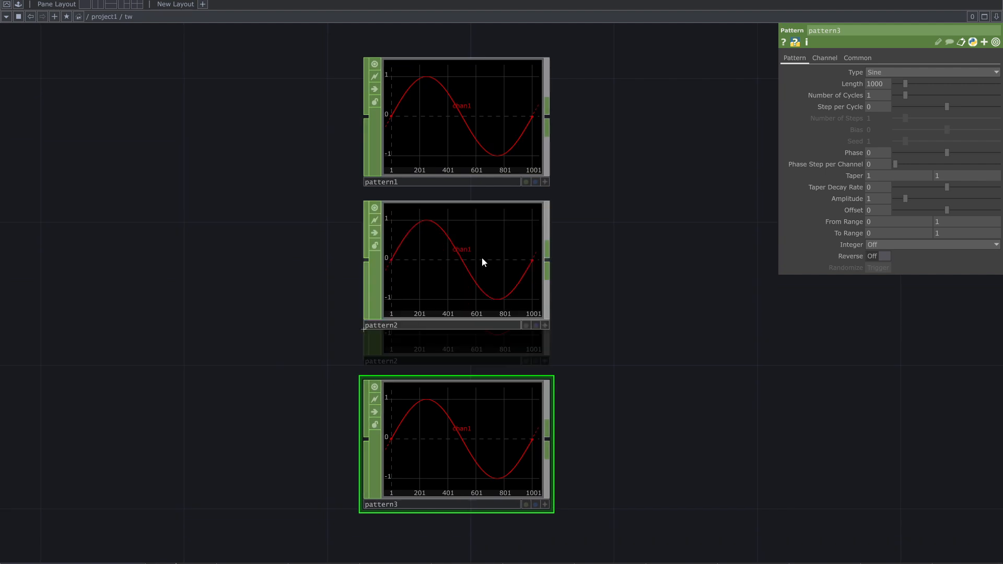
left_click_drag(496, 442, 499, 405)
Add a Merge CHOP to the right of the three pattern nodes.
left_click_drag(835, 343, 659, 381)
left_click_drag(513, 367, 411, 354)
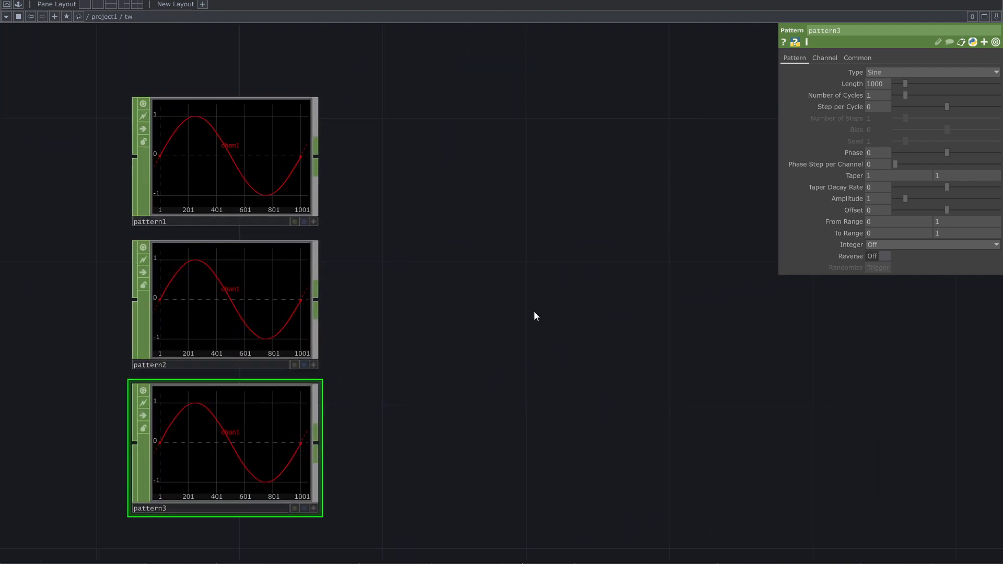
left_click_drag(513, 317, 528, 334)
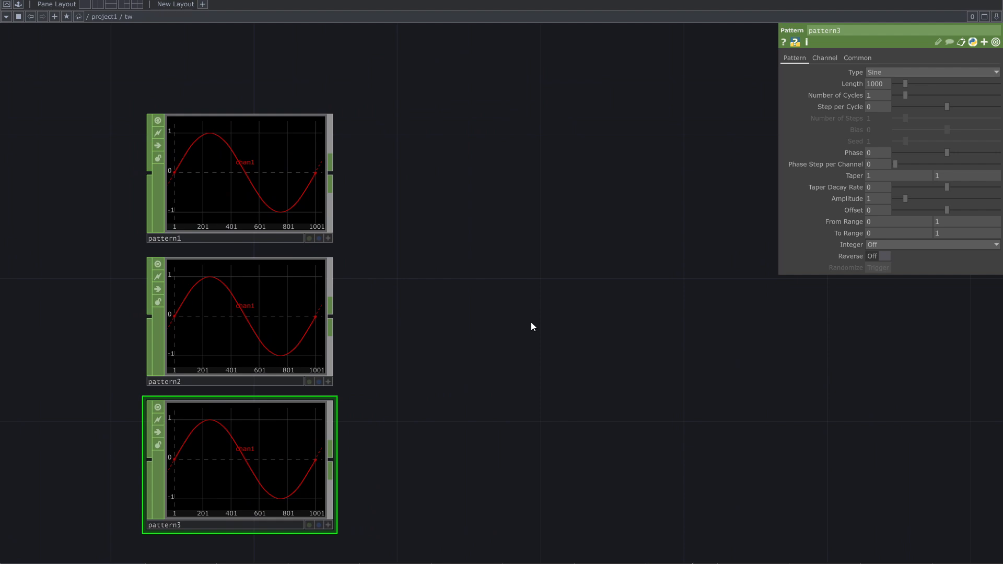
key("Tab")
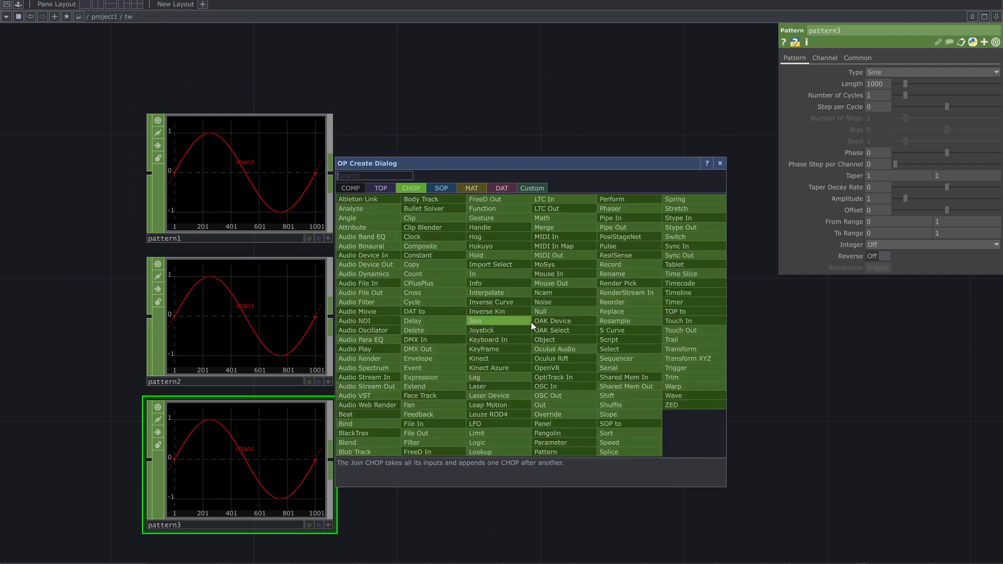
left_click(549, 237)
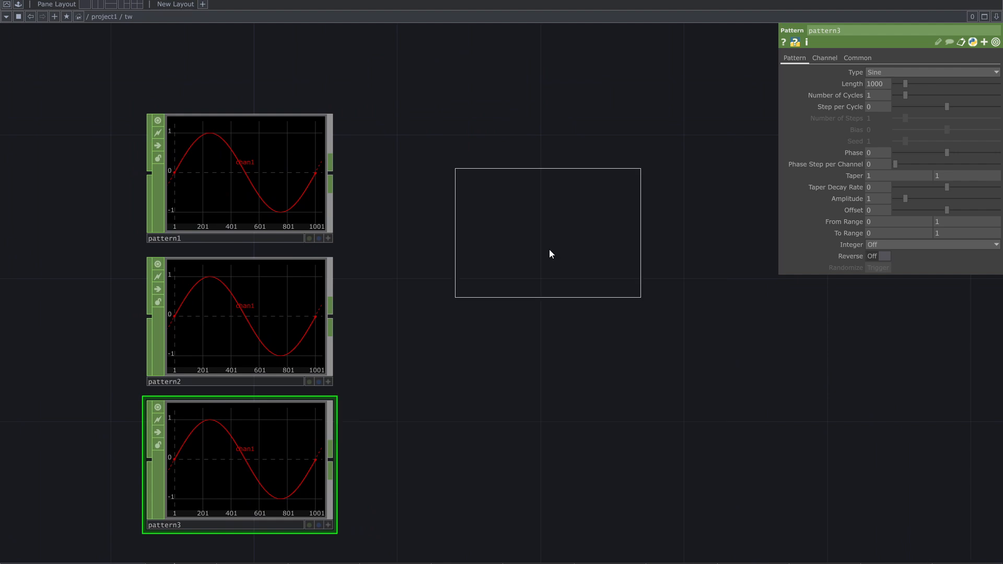
left_click(593, 334)
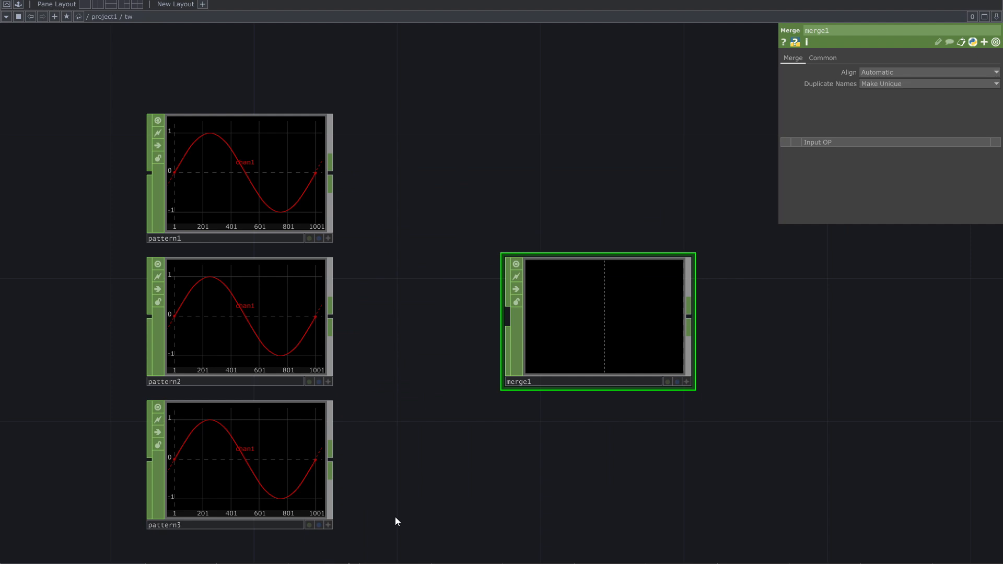
Select all three pattern nodes and wire their outputs into the Merge CHOP.
left_click_drag(396, 518, 500, 316)
left_click_drag(559, 425, 457, 453)
left_click_drag(615, 405, 581, 399)
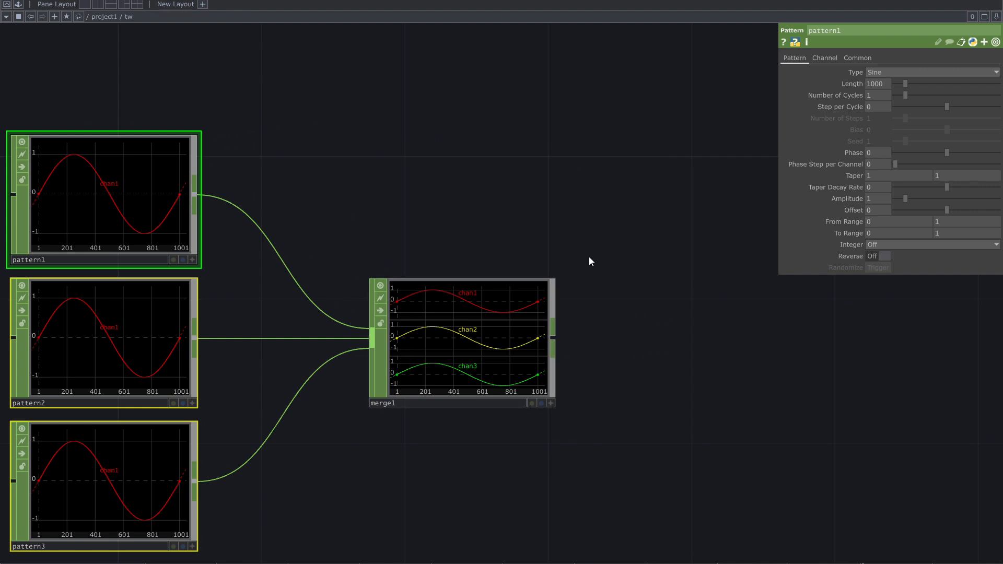
Append a Null CHOP to the output of the Merge node and place it to the right.
left_click_drag(585, 352, 501, 324)
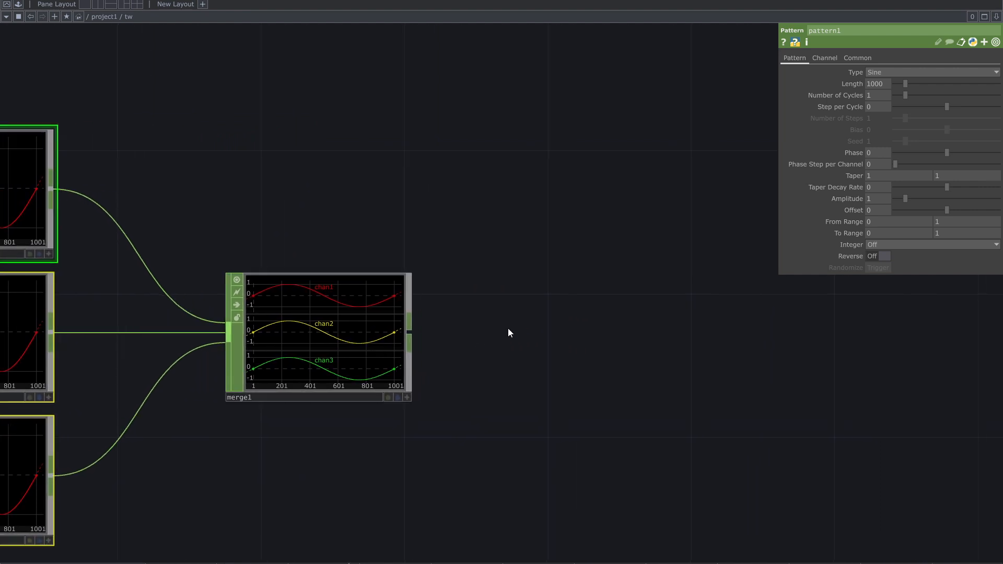
left_click_drag(512, 331, 340, 346)
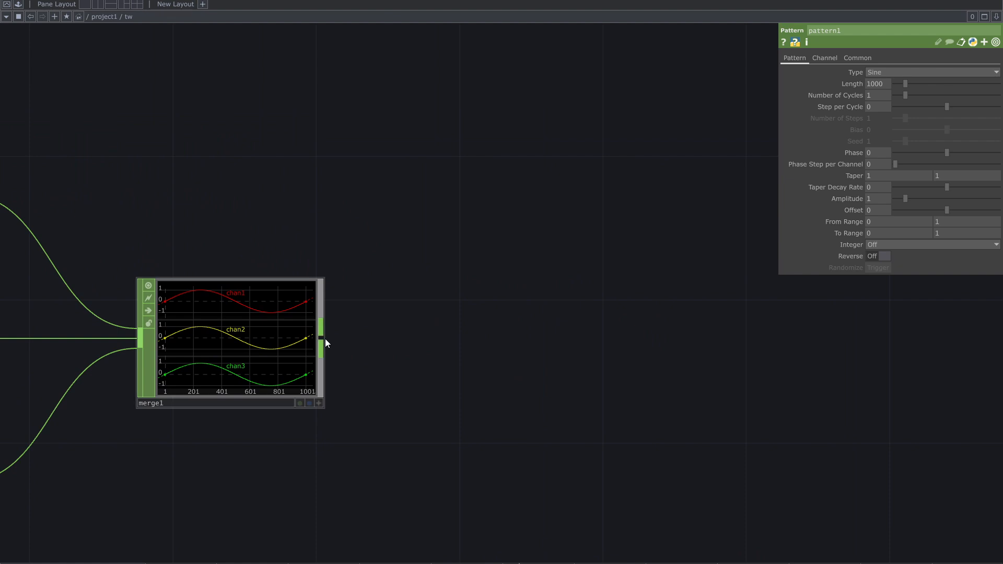
left_click(324, 338)
type("nul")
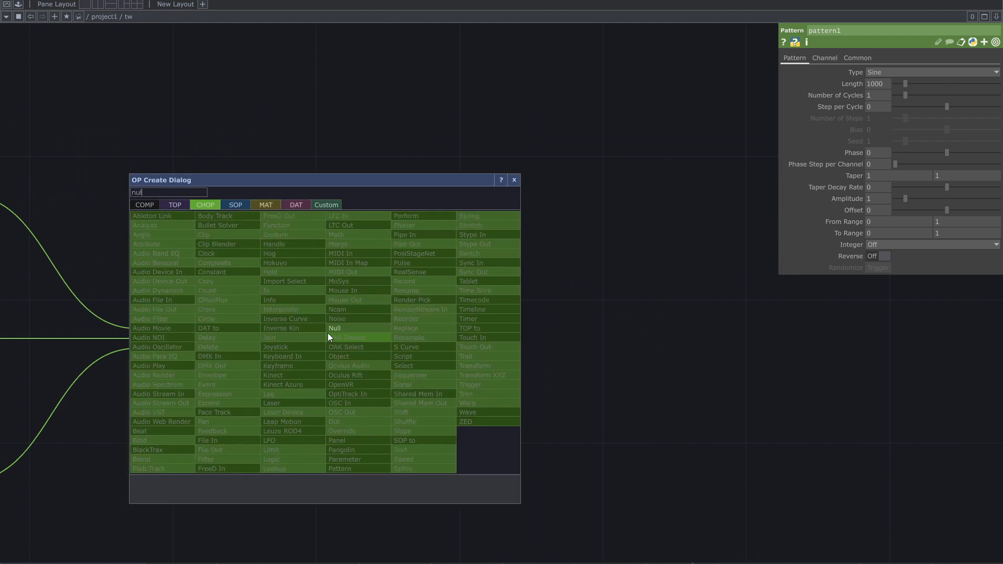
left_click(332, 329)
left_click(632, 340)
left_click_drag(695, 397, 500, 393)
scroll(359, 309, "up", 5)
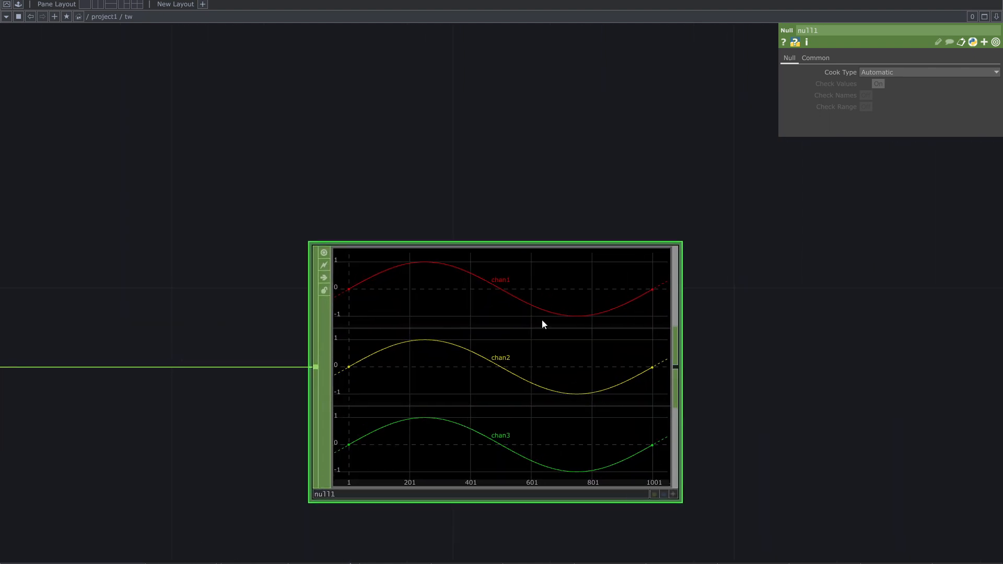
Create a CHOP to TOP from the Null CHOP's output and place it beside the Null.
left_click_drag(732, 336, 419, 335)
scroll(513, 343, "down", 2)
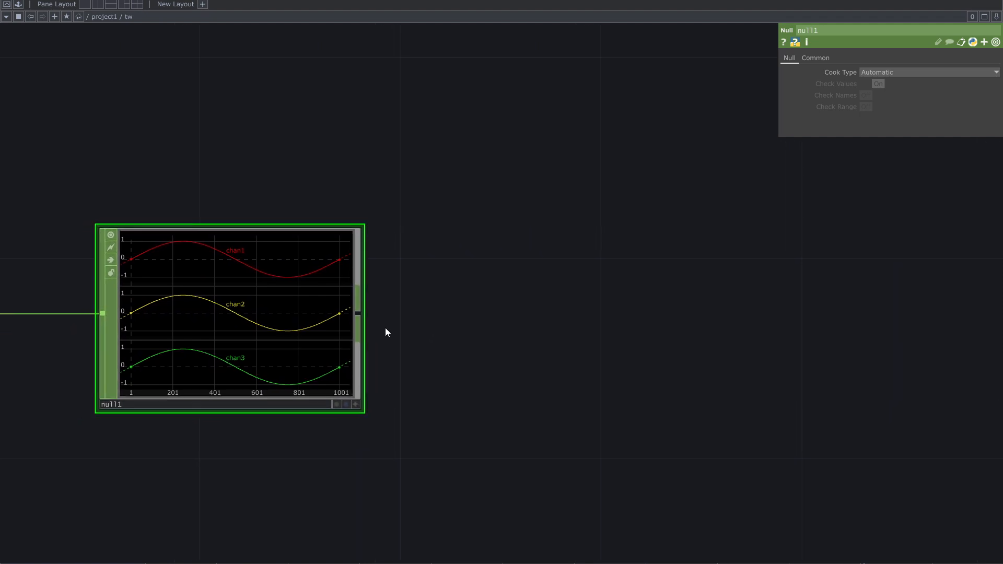
right_click(360, 315)
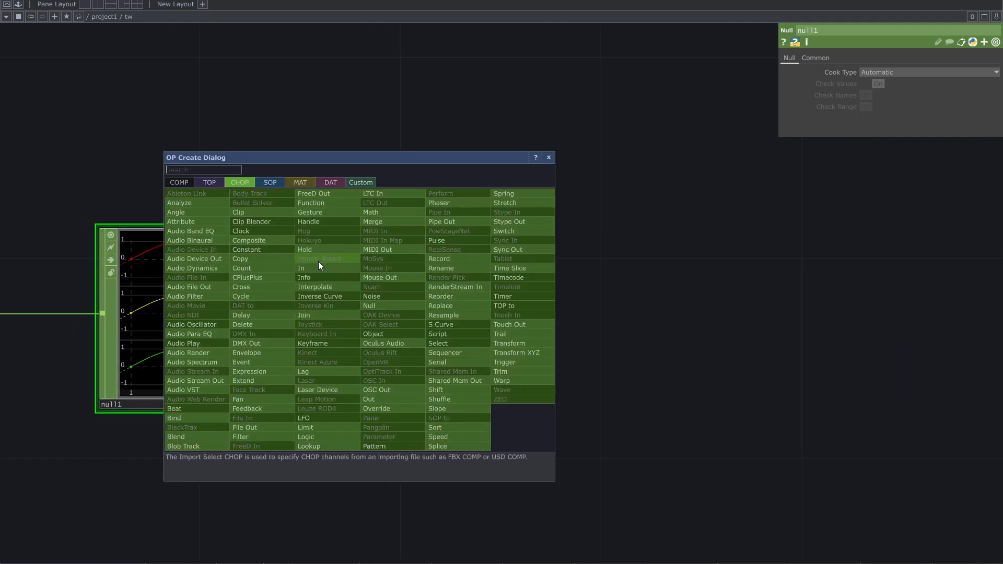
left_click(219, 188)
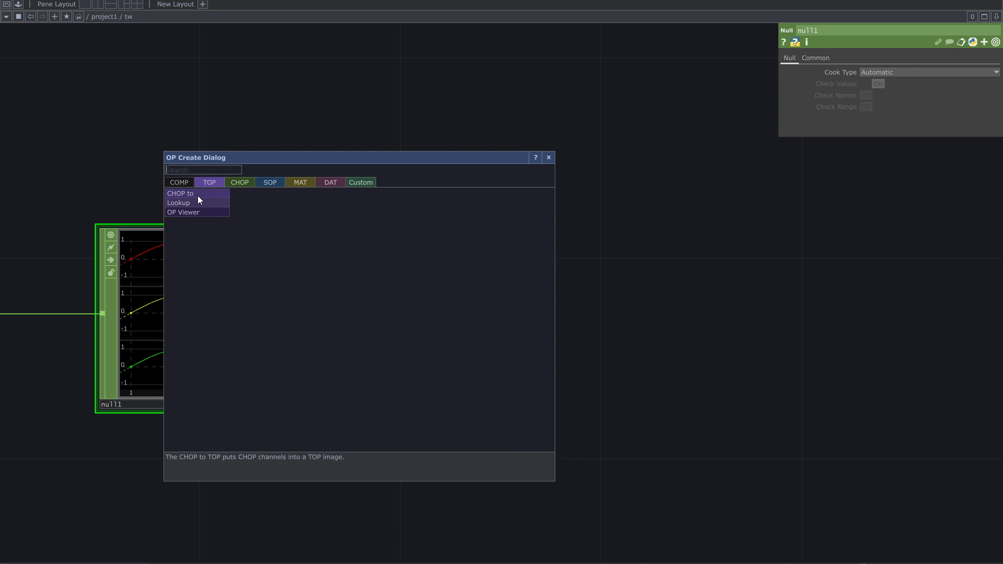
left_click(198, 194)
left_click(575, 304)
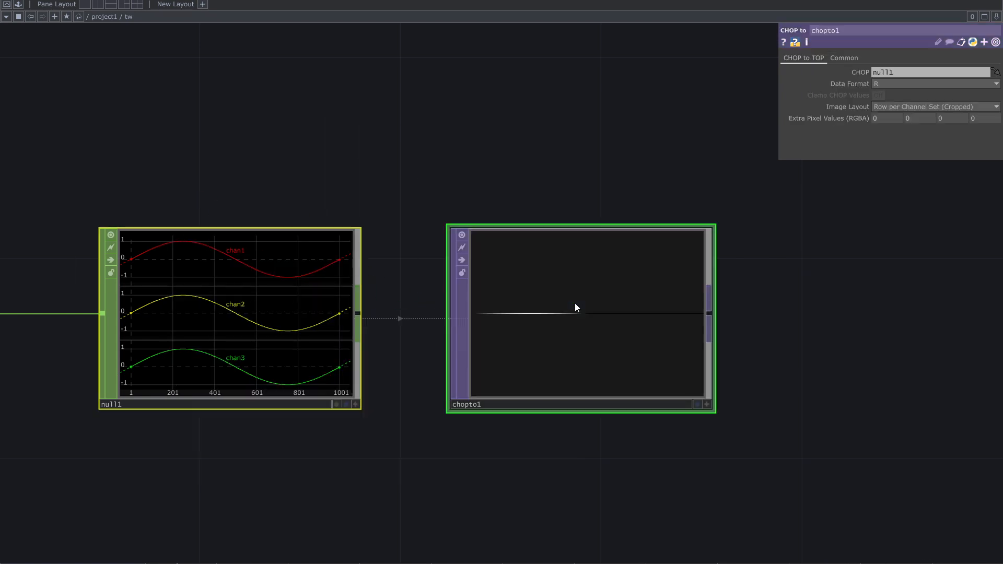
Set the CHOP to TOP's data format to RGB.
left_click_drag(784, 332, 675, 323)
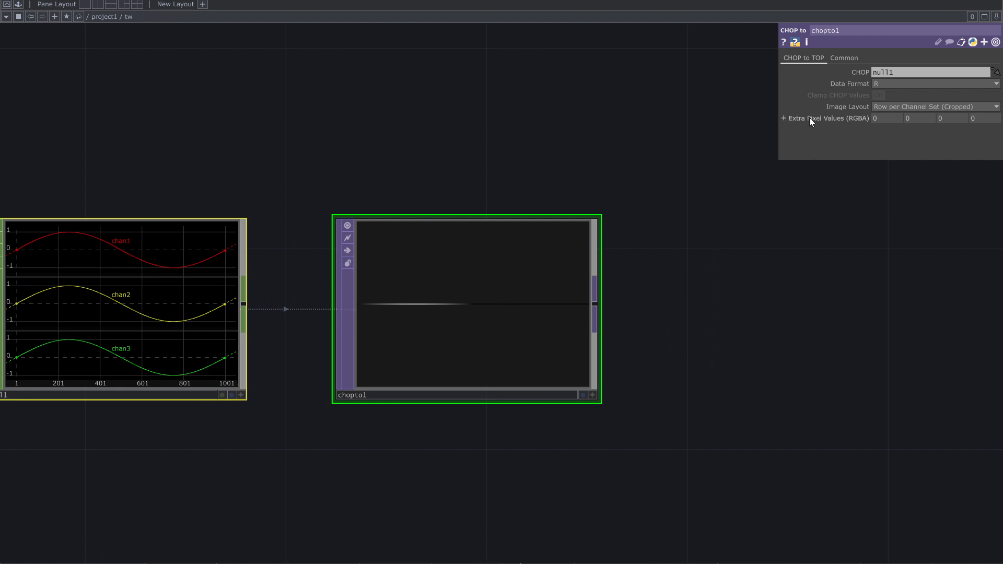
left_click(882, 86)
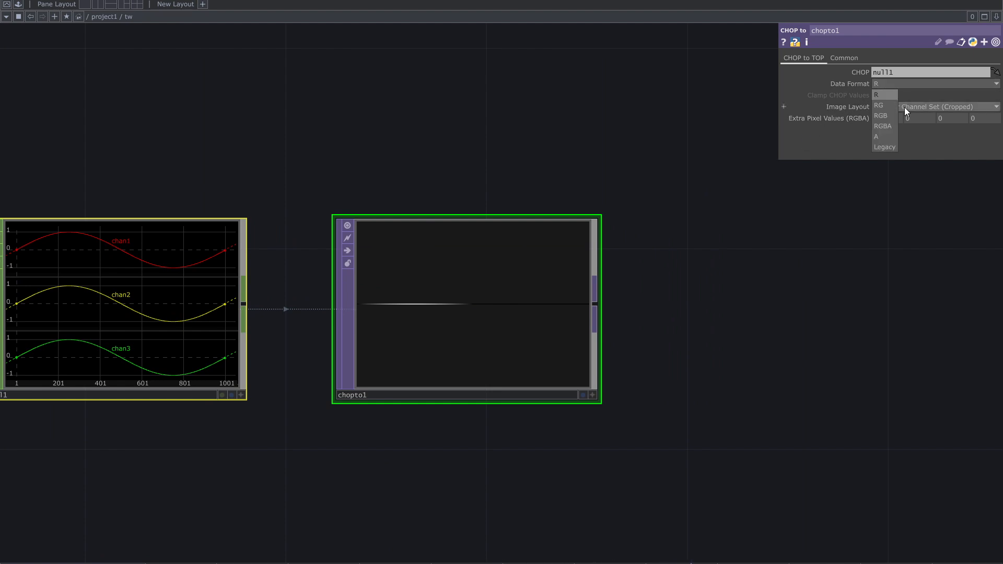
left_click(880, 117)
left_click_drag(661, 367, 613, 324)
scroll(614, 324, "down", 2)
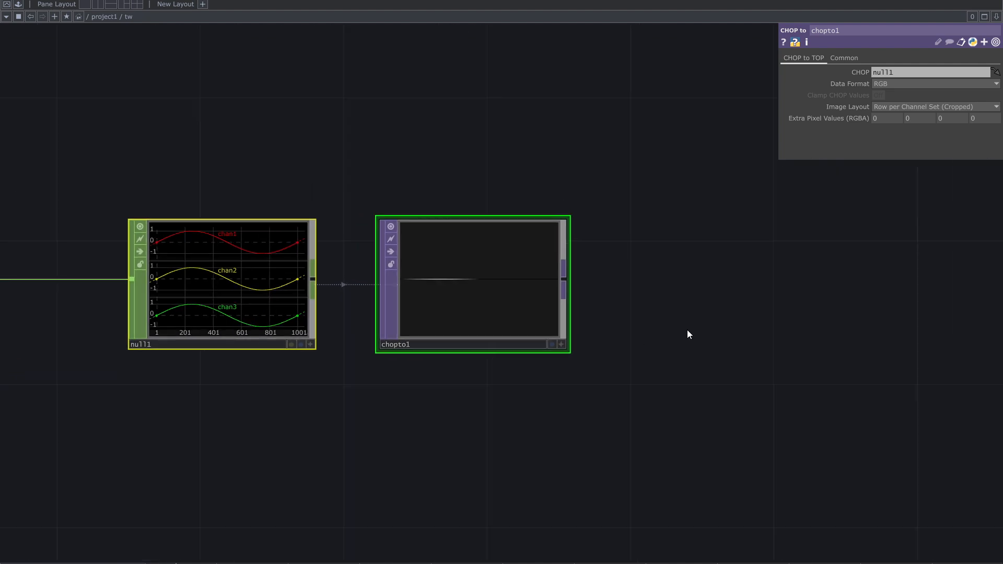
Append a Null TOP to the output of the CHOP to TOP and place it to the right.
left_click_drag(686, 337, 777, 351)
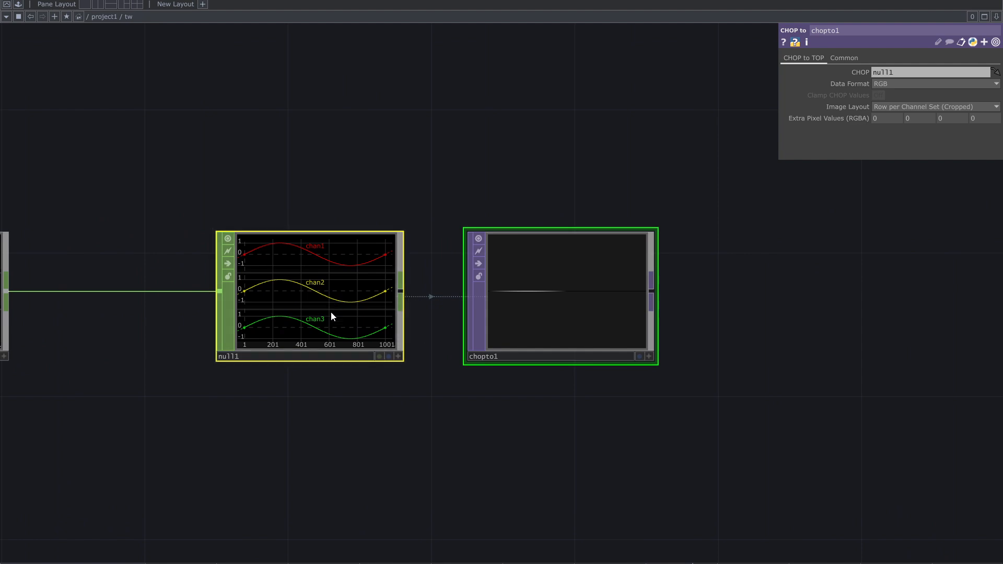
left_click_drag(553, 377, 548, 403)
left_click_drag(516, 330, 524, 366)
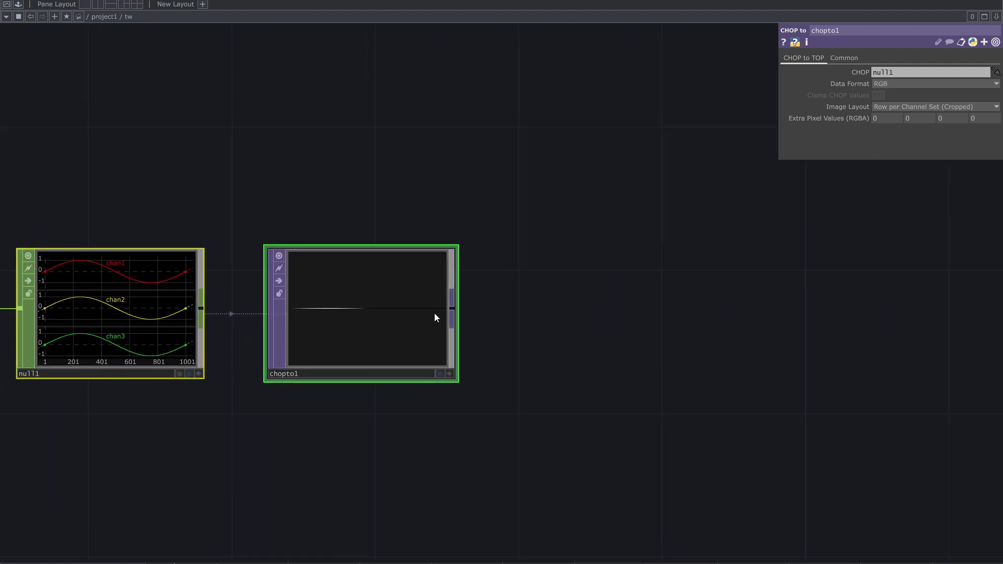
left_click(452, 313)
type("null")
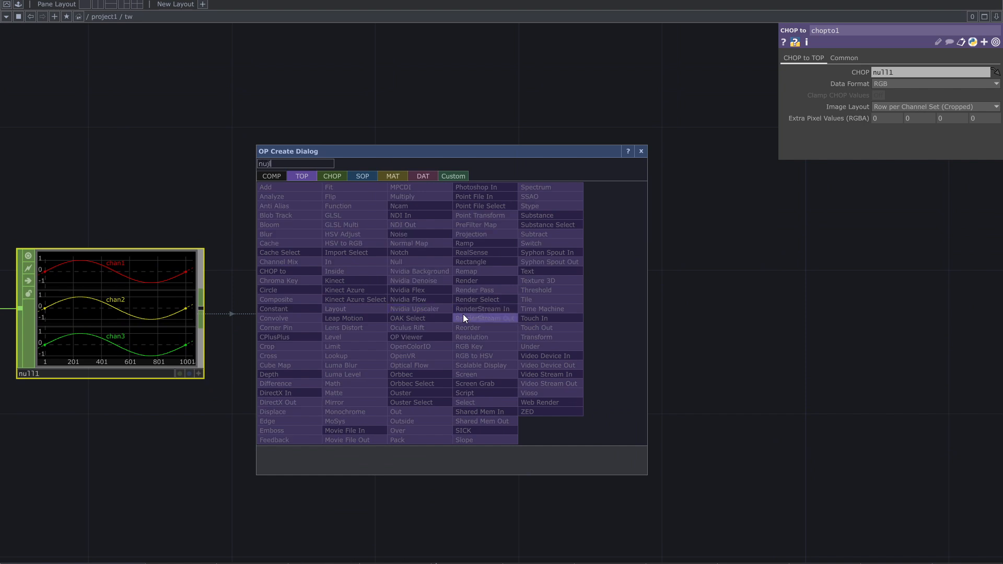
key("BackSpace")
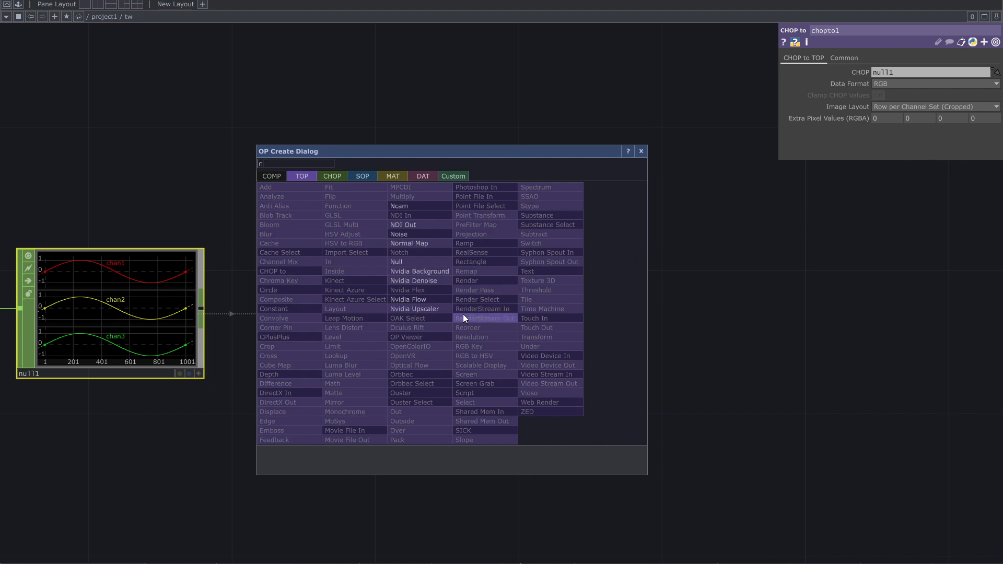
left_click(409, 264)
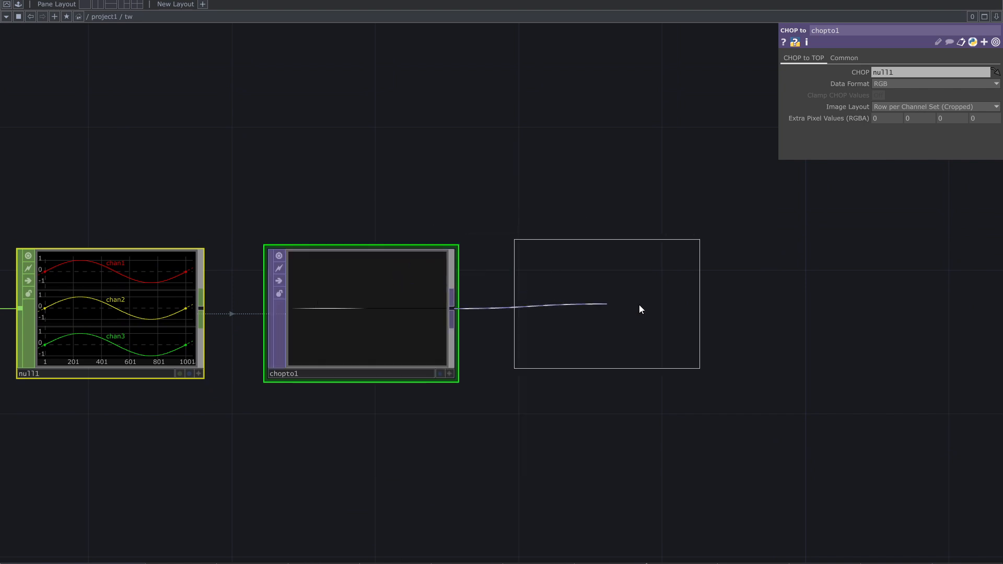
left_click(719, 308)
left_click_drag(466, 467, 445, 451)
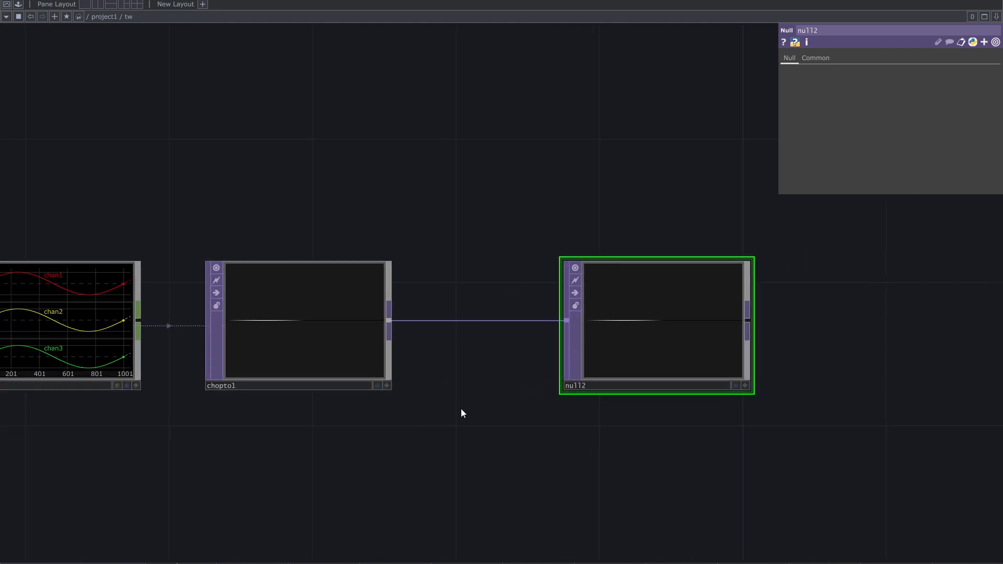
Create a TOP to CHOP from the Null TOP's output and place it beside the Null.
left_click_drag(736, 400, 628, 398)
left_click_drag(658, 367, 550, 384)
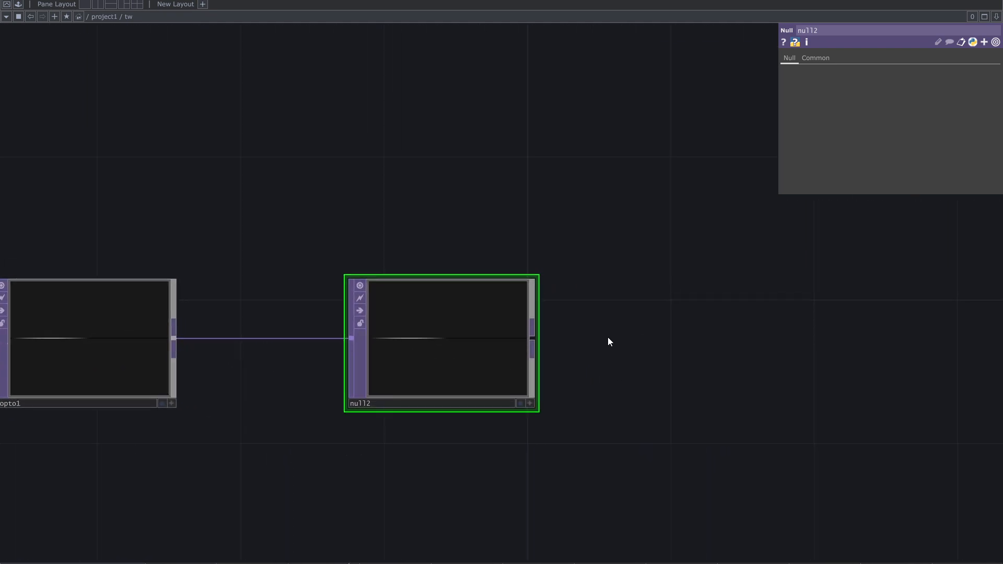
left_click_drag(627, 374, 552, 375)
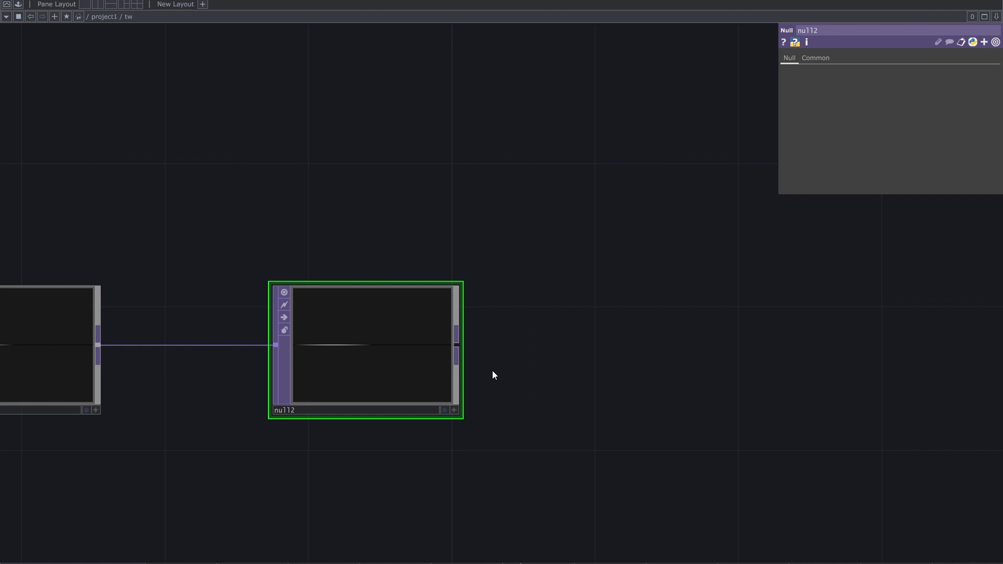
left_click_drag(608, 357, 573, 362)
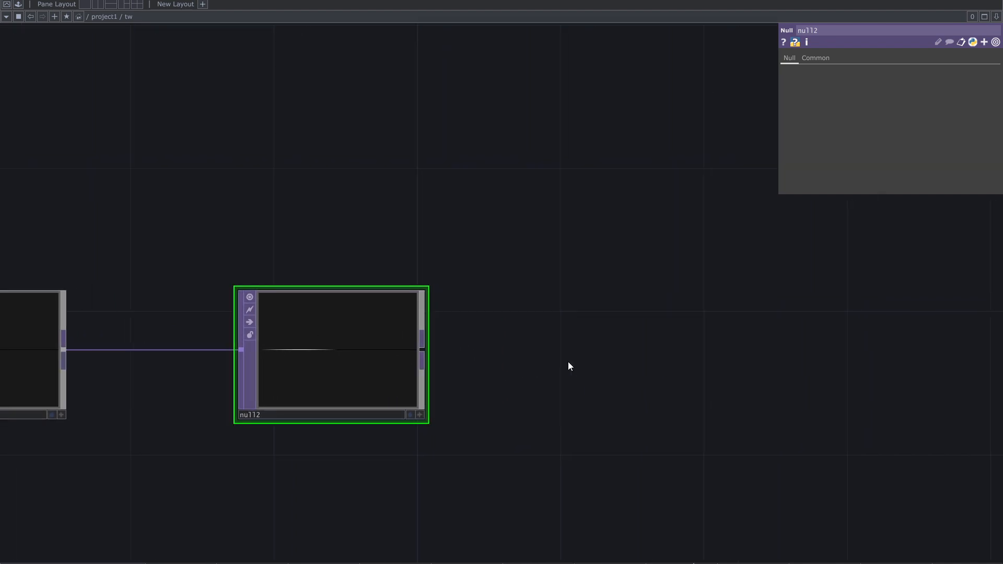
right_click(419, 350)
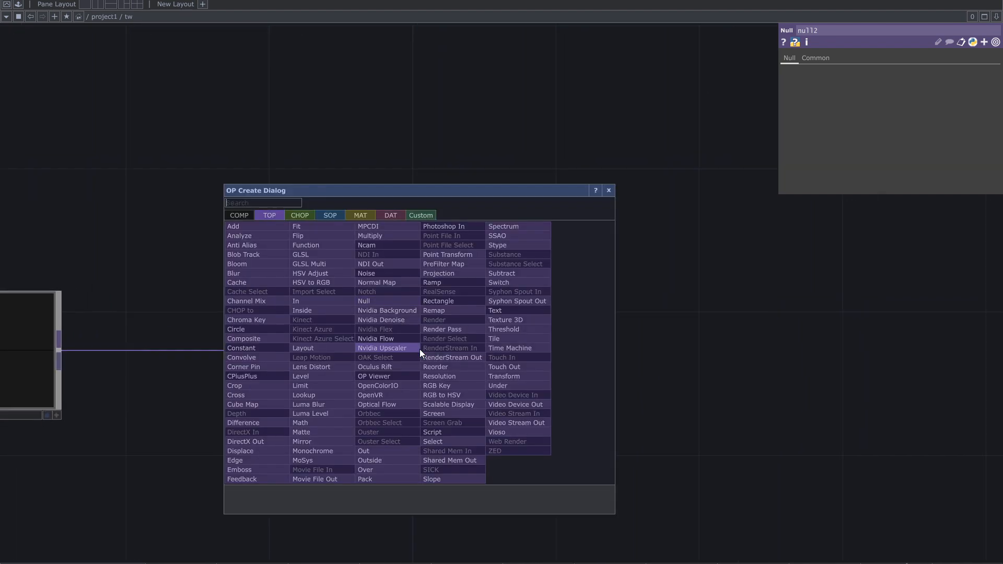
left_click(339, 218)
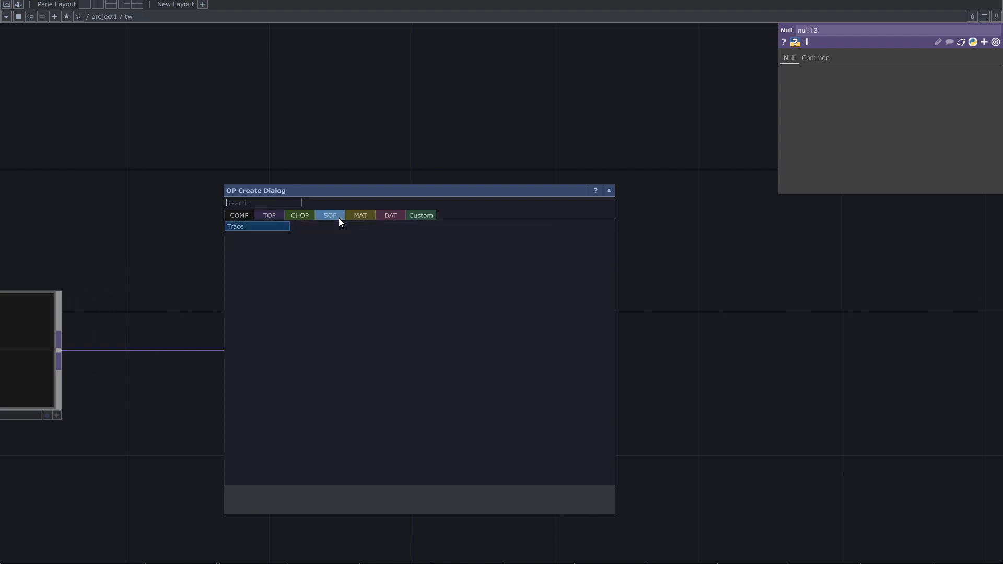
left_click(307, 218)
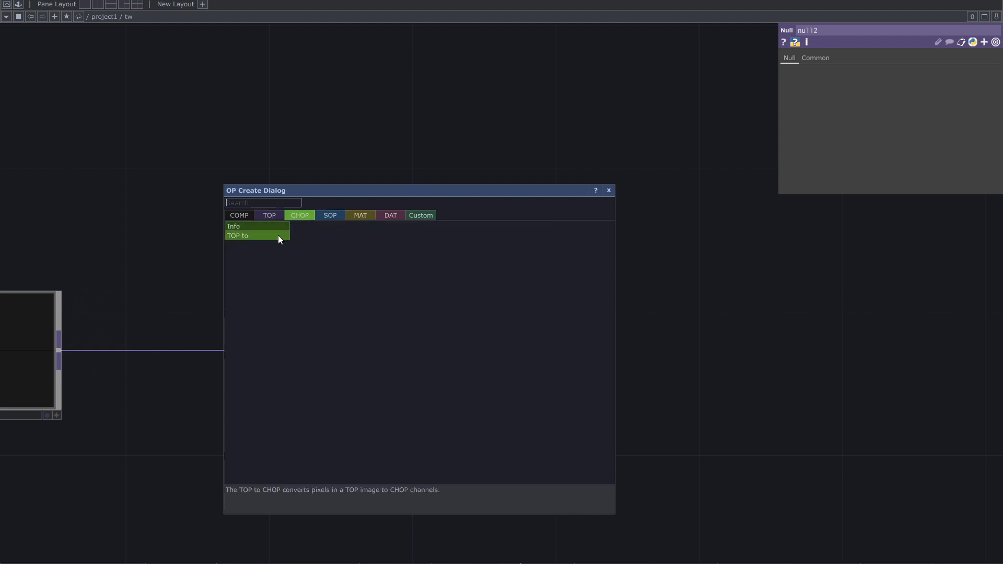
left_click(262, 241)
left_click(555, 358)
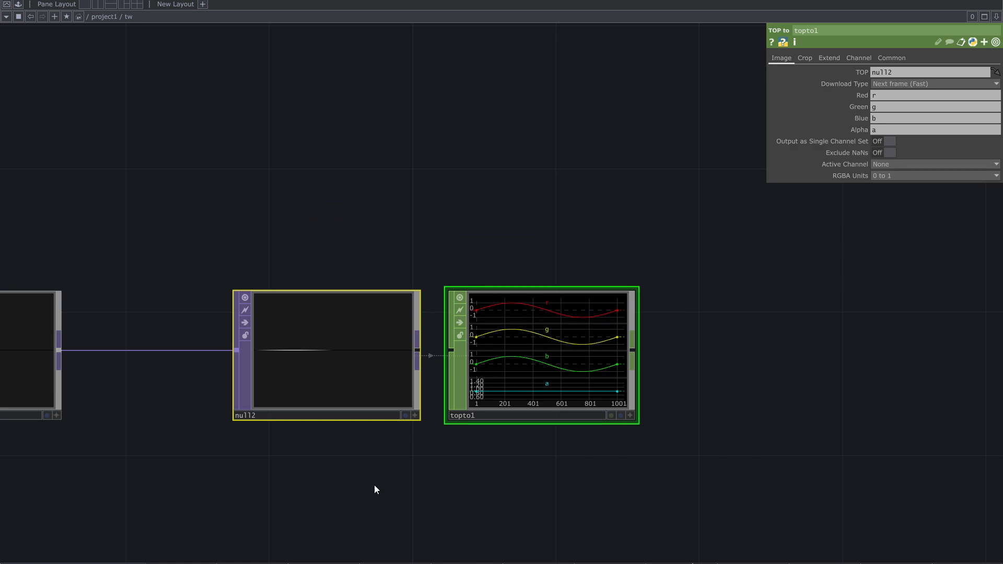
left_click_drag(414, 441, 621, 424)
scroll(620, 426, "down", 3)
scroll(732, 414, "up", 2)
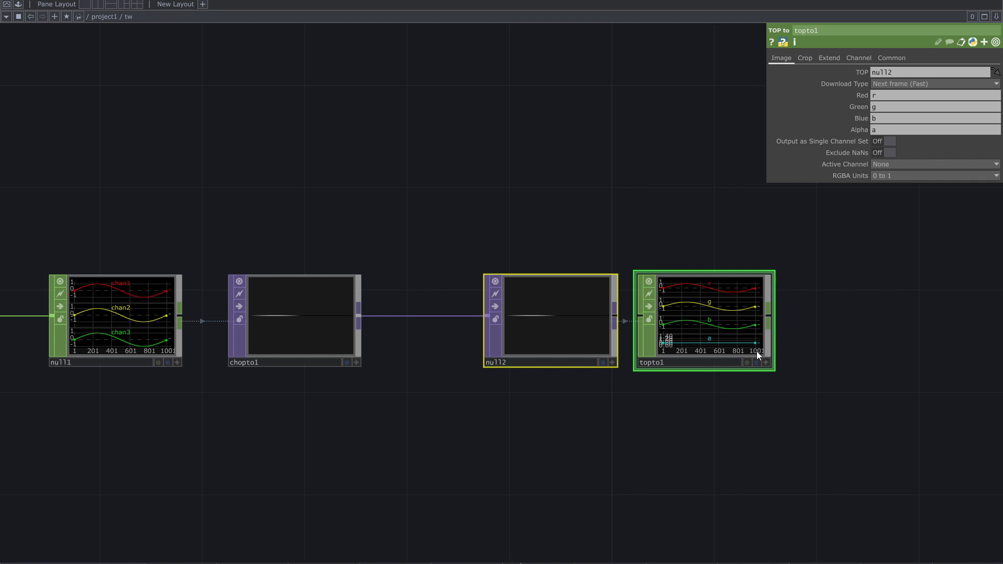
left_click_drag(325, 446, 389, 445)
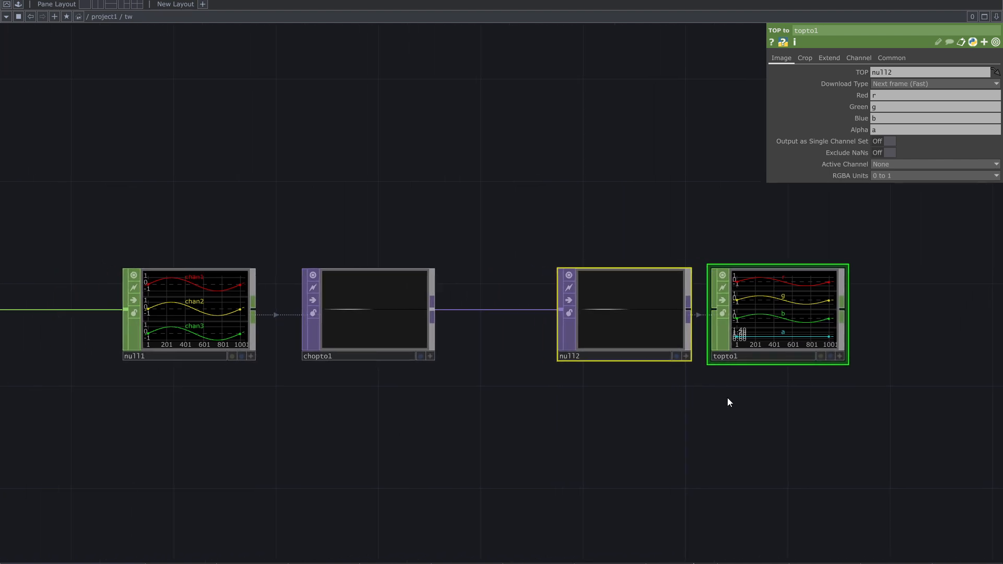
Inspect the Null TOP, the CHOP to TOP and the Null CHOP, tracing the network back to the three Pattern CHOPs.
scroll(627, 324, "up", 3)
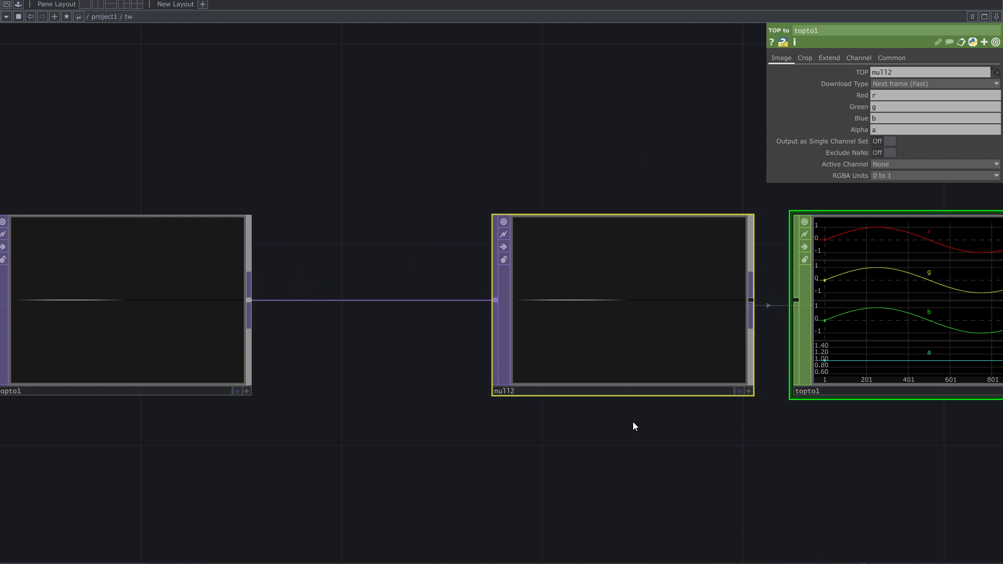
left_click(640, 282)
left_click_drag(296, 421, 511, 326)
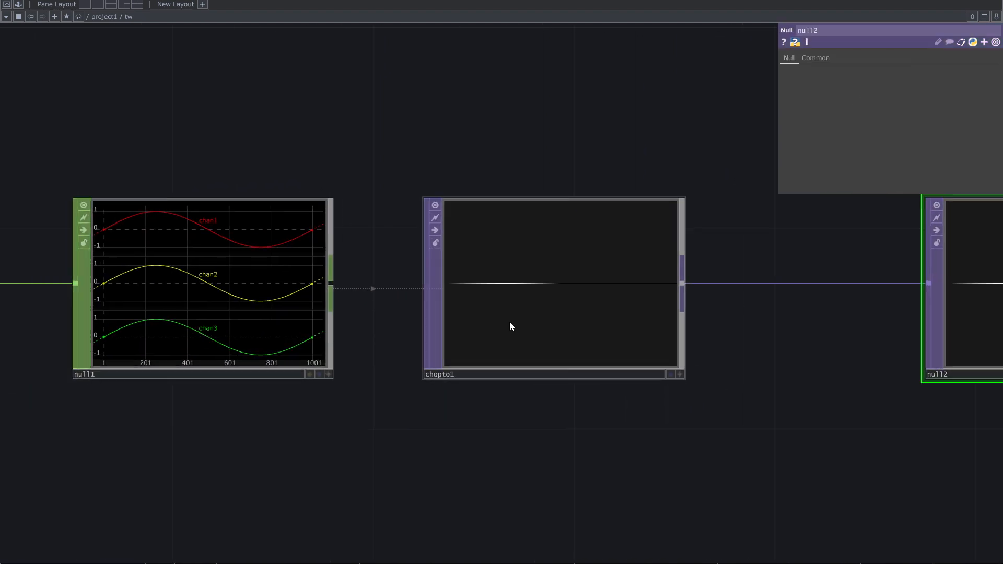
left_click(511, 326)
left_click_drag(304, 474, 522, 430)
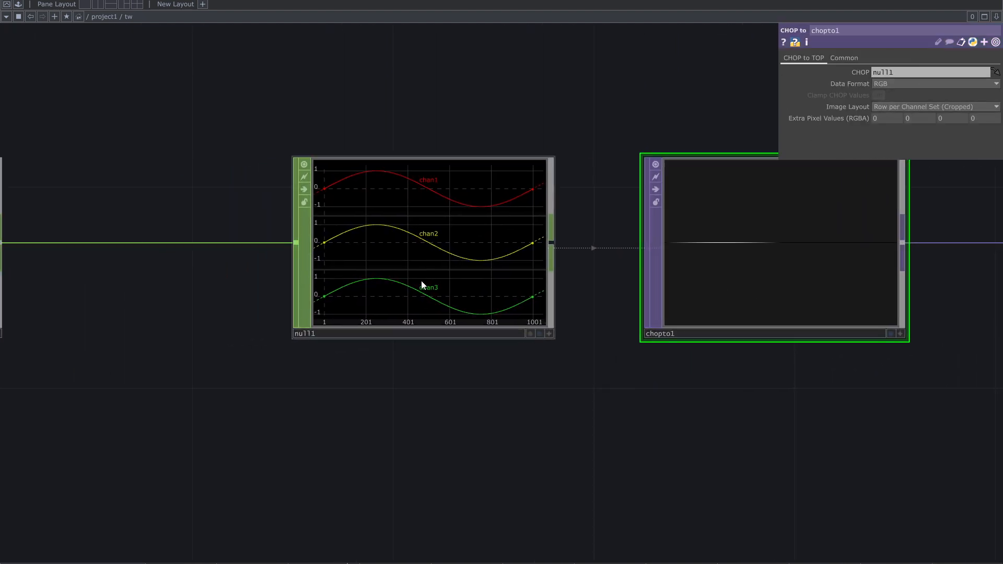
left_click(421, 281)
middle_click_drag(462, 398, 433, 444)
left_click_drag(389, 466, 802, 411)
left_click_drag(587, 474, 431, 170)
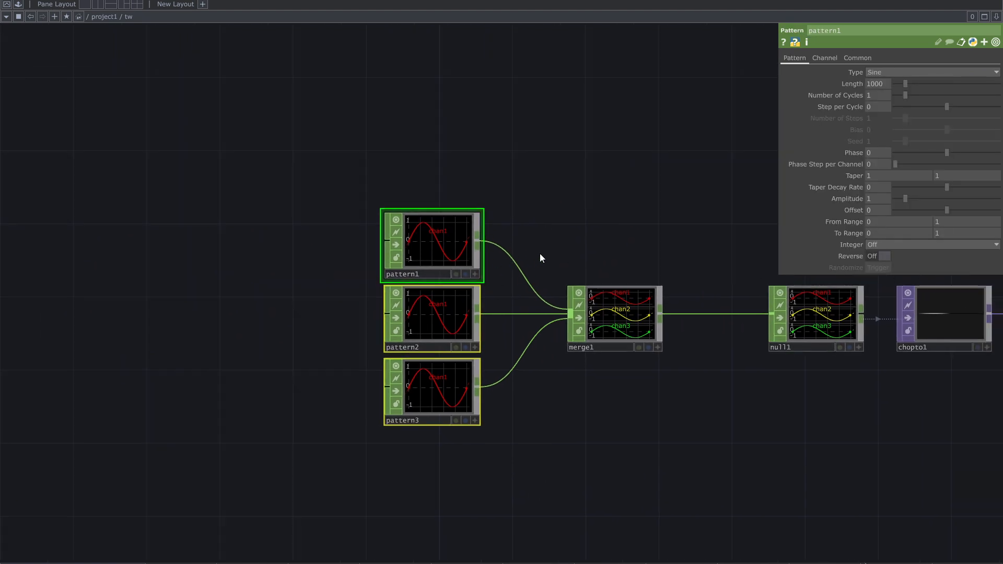
Review the first Pattern CHOP's parameters, including its common settings, and follow the chain forward to the TOP to CHOP.
scroll(483, 244, "up", 3)
left_click(428, 255)
scroll(473, 231, "up", 3)
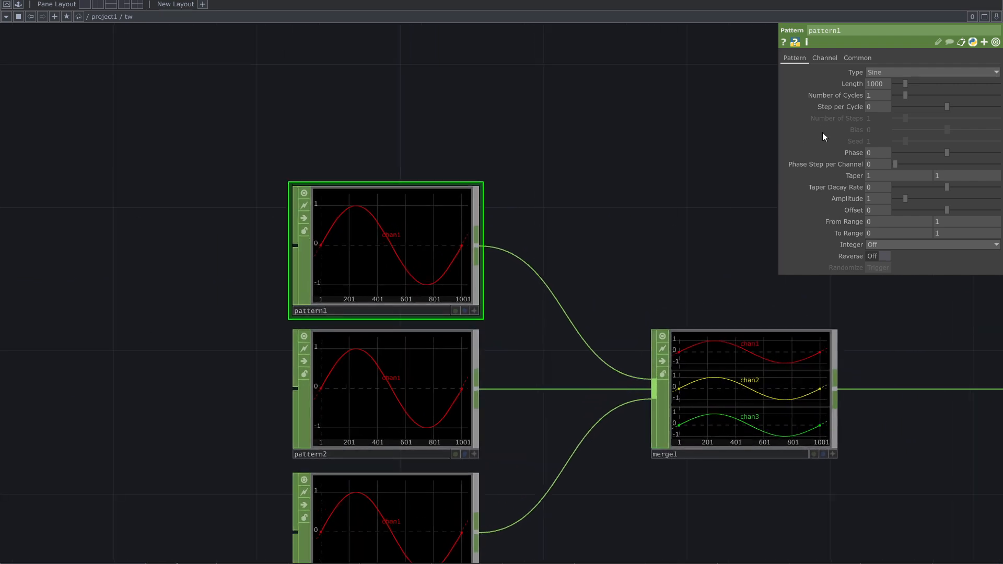
left_click(855, 57)
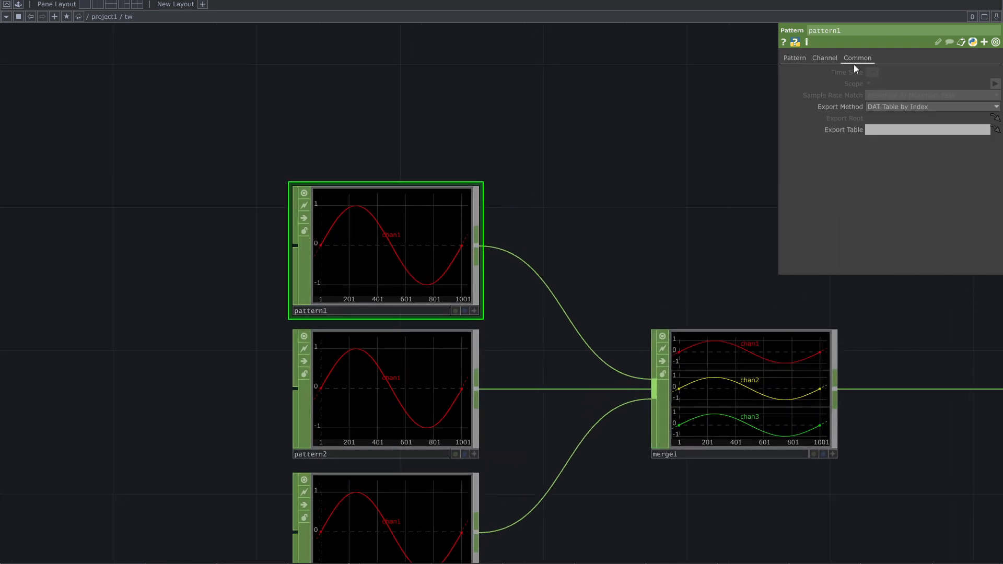
left_click(794, 58)
left_click_drag(741, 321, 237, 287)
scroll(376, 313, "down", 4)
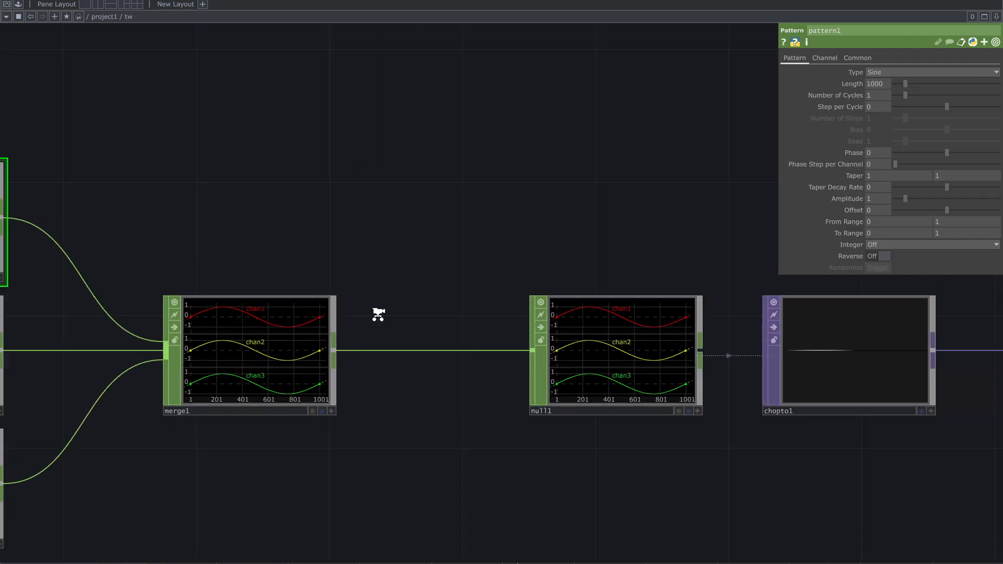
left_click_drag(560, 409, 266, 387)
scroll(699, 356, "up", 4)
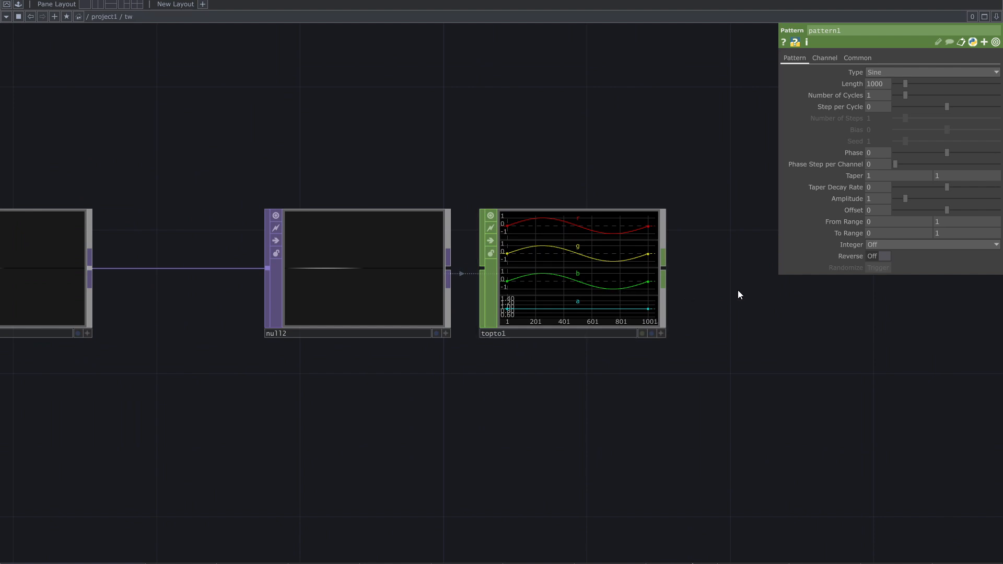
Clear the TOP to CHOP's Alpha channel name so that only r, g and b are output.
left_click_drag(737, 290, 606, 358)
left_click(460, 378)
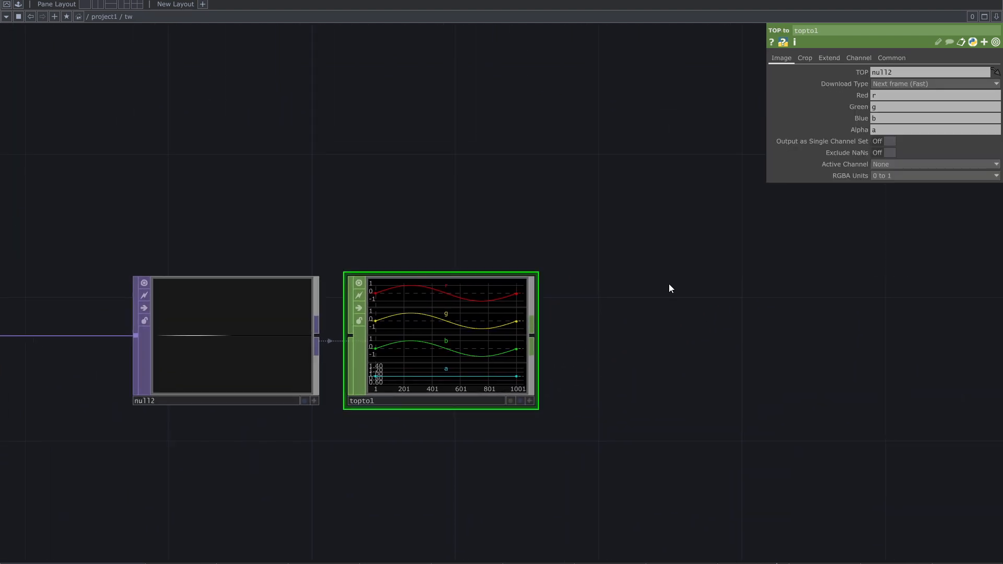
left_click(885, 130)
key("BackSpace")
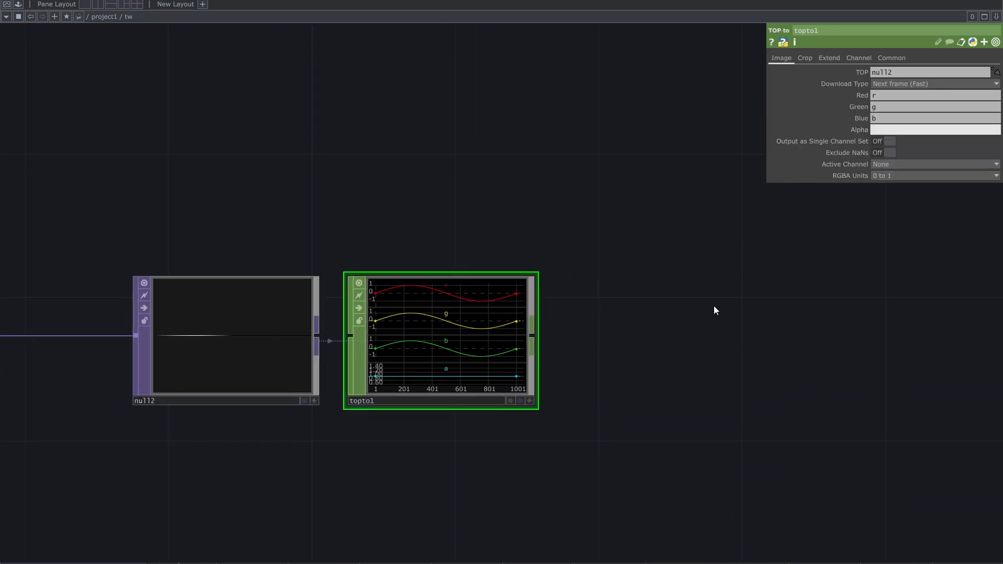
key("Return")
left_click_drag(727, 320, 665, 350)
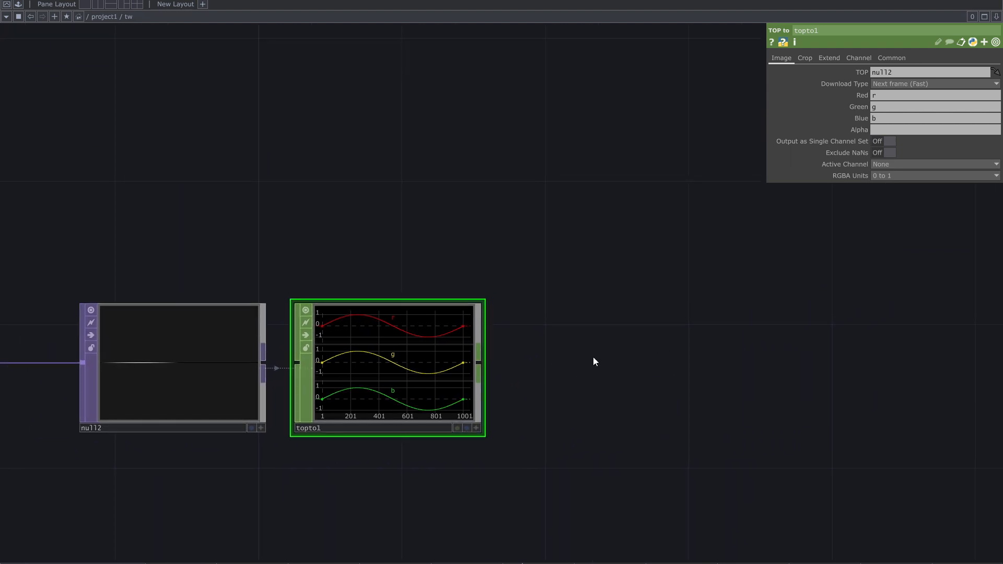
Create a CHOP to SOP from the TOP to CHOP's output and place it after that operator.
left_click_drag(552, 364, 434, 371)
scroll(465, 393, "down", 3)
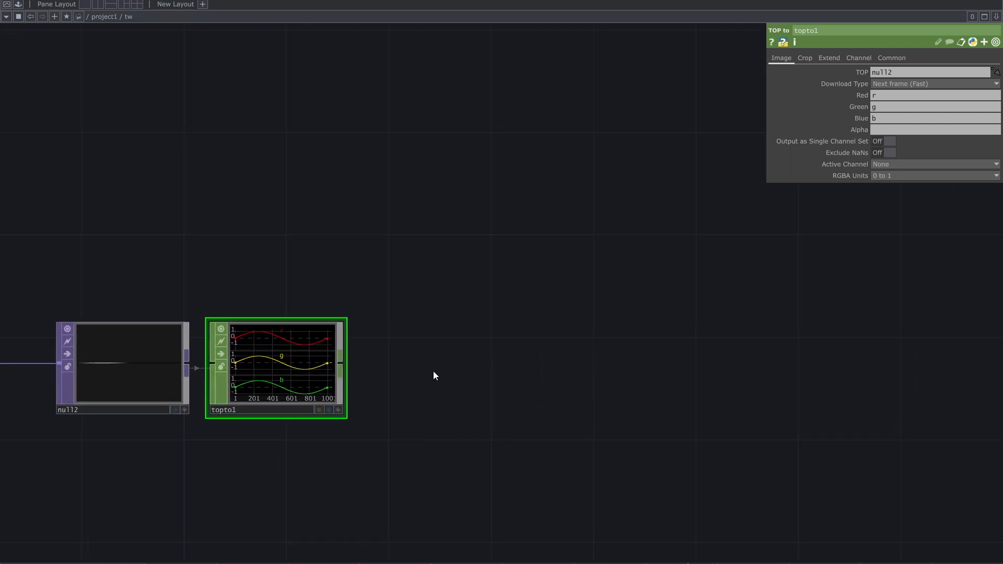
right_click(339, 362)
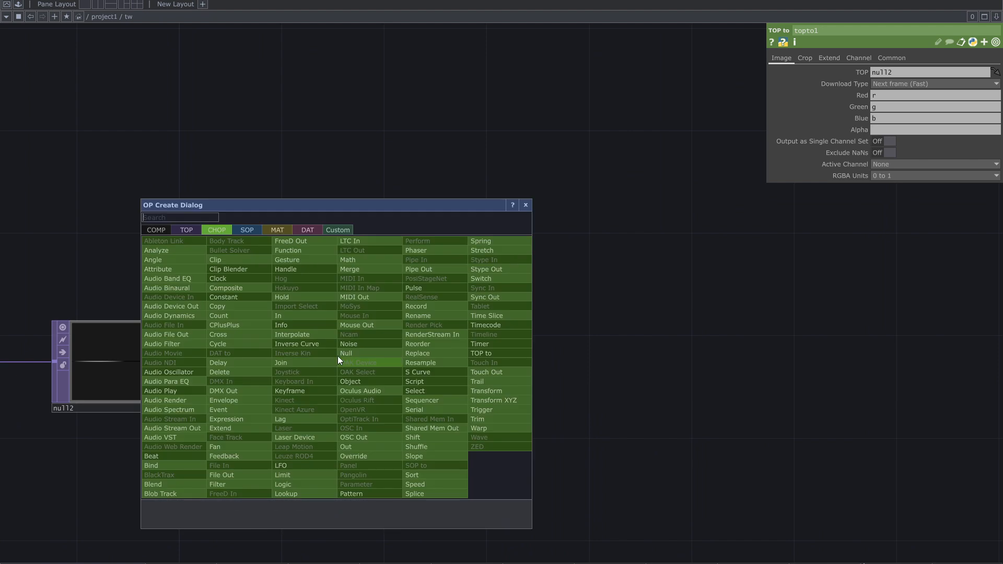
left_click(250, 232)
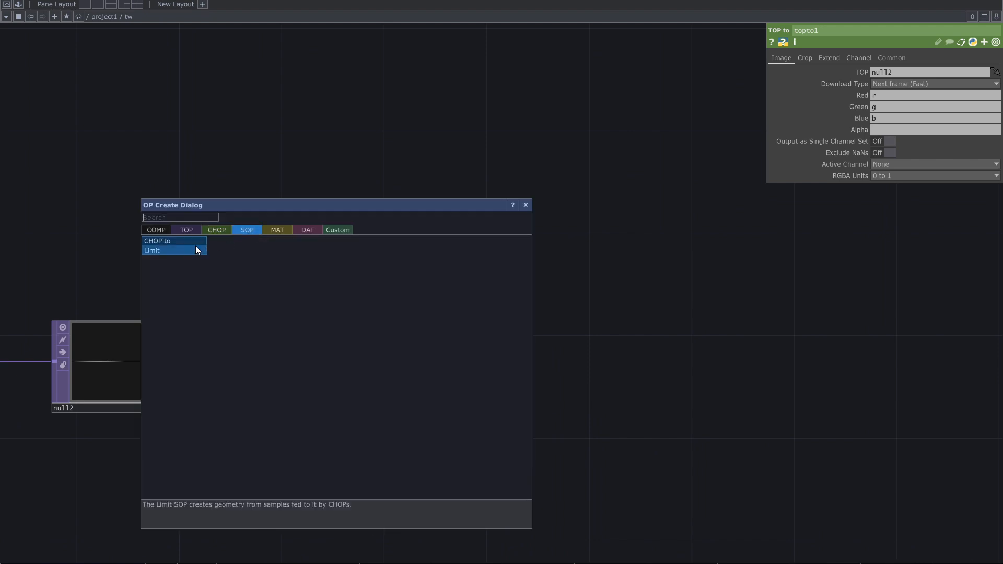
left_click(180, 243)
left_click(587, 359)
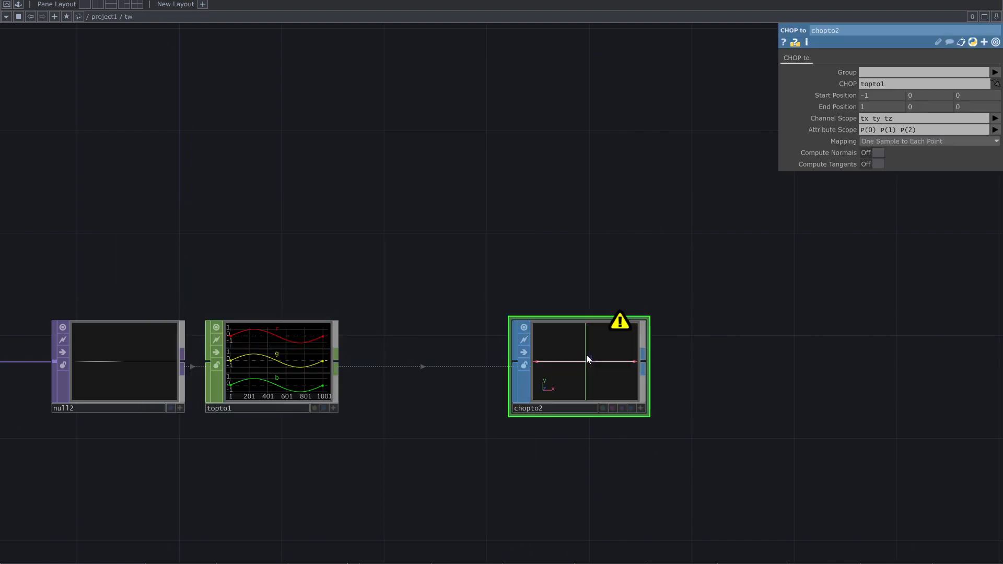
Set the CHOP to SOP's Channel Scope to r g b.
scroll(597, 394, "up", 3)
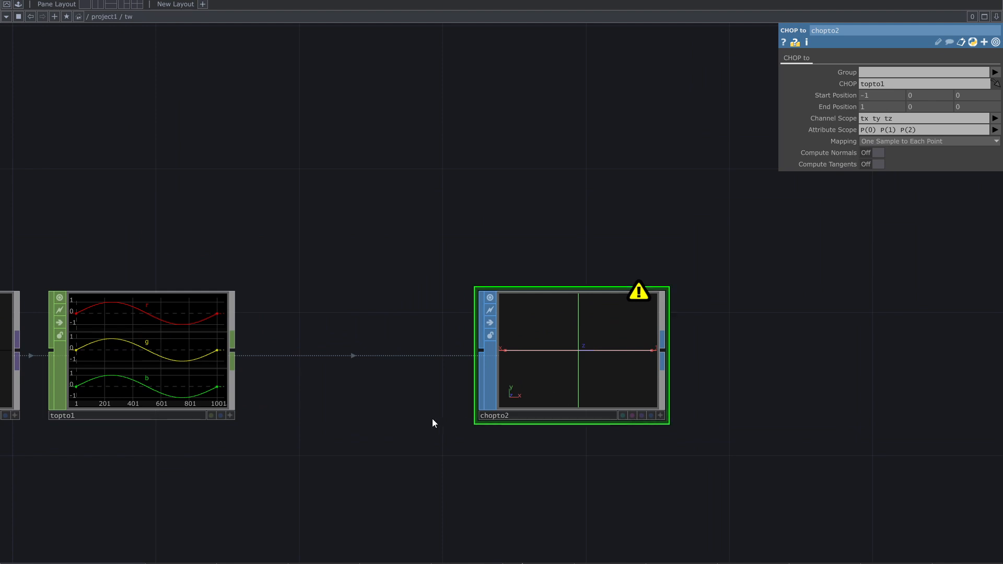
left_click_drag(432, 421, 445, 422)
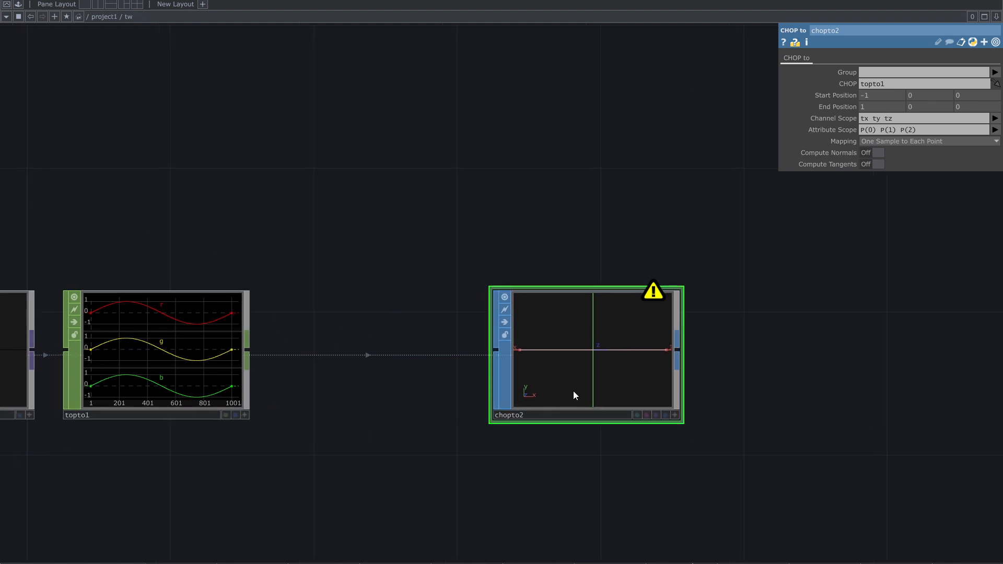
left_click(901, 119)
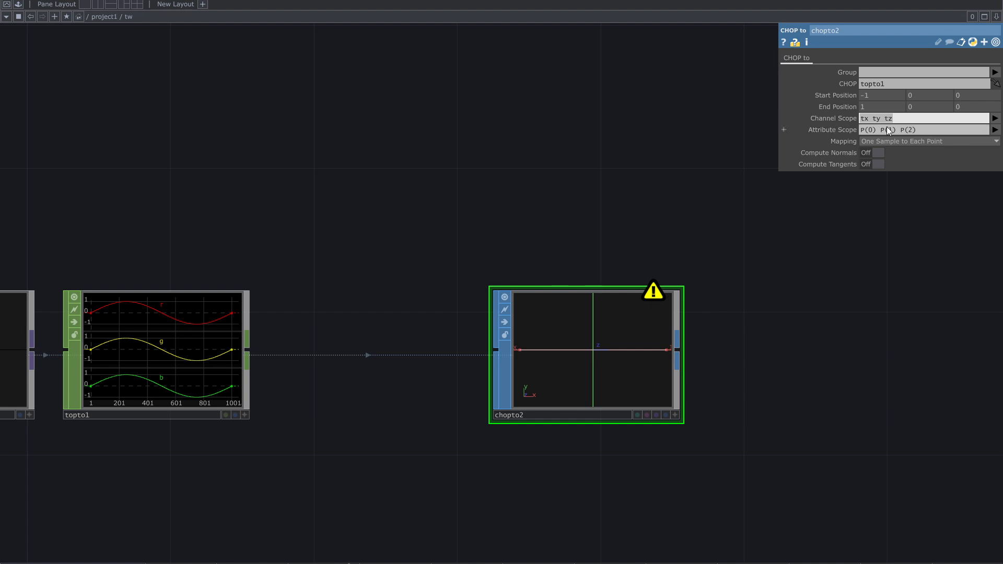
type("r g b")
key("Return")
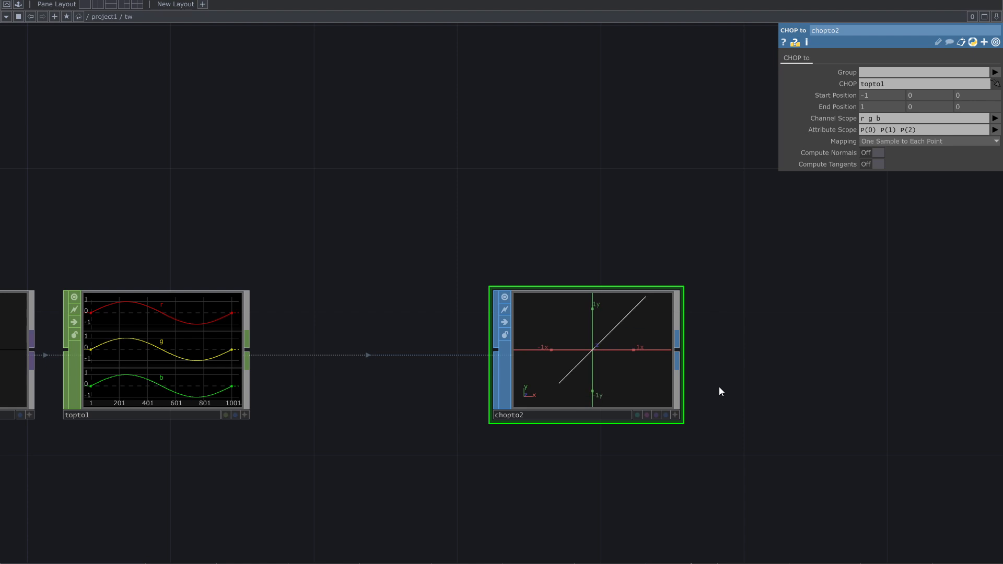
Move the CHOP to SOP closer to the TOP to CHOP.
left_click_drag(732, 381, 768, 389)
left_click_drag(613, 397, 470, 401)
left_click_drag(468, 461, 489, 464)
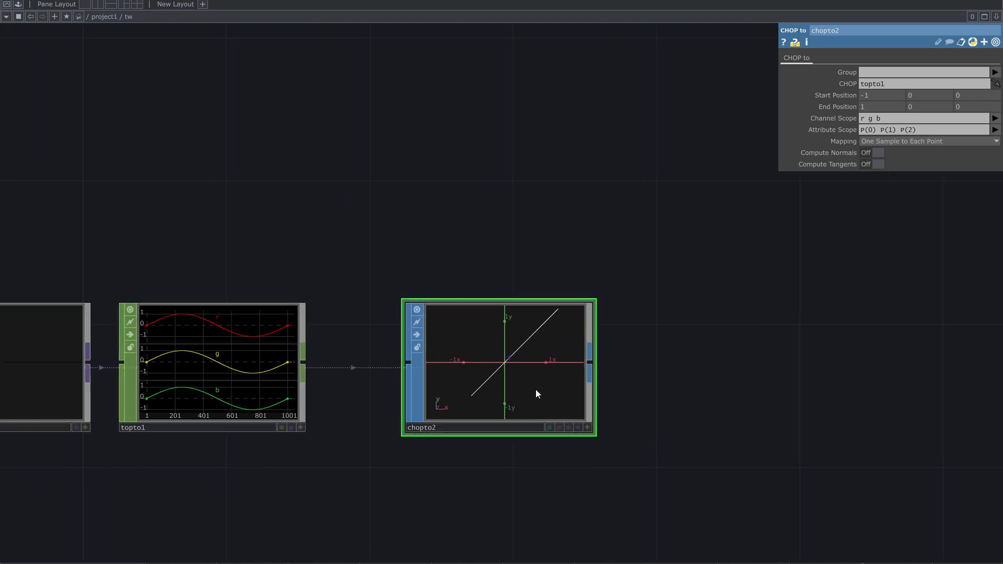
Rotate the CHOP to SOP's 3D viewer to inspect the geometry at an angle, and frame the whole network.
scroll(536, 390, "up", 3)
left_click(612, 445)
left_click_drag(486, 361, 512, 385)
scroll(721, 419, "down", 5)
key("h")
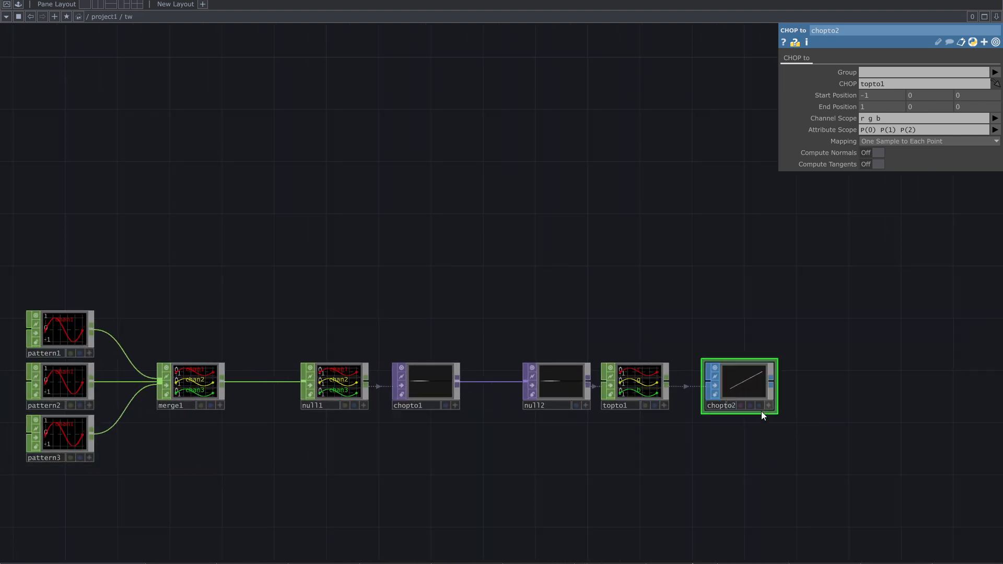
Move the CHOP to SOP above the Merge CHOP, near the three Pattern CHOPs.
left_click_drag(434, 489, 661, 493)
left_click_drag(952, 403, 434, 400)
scroll(412, 456, "up", 3)
scroll(434, 400, "up", 2)
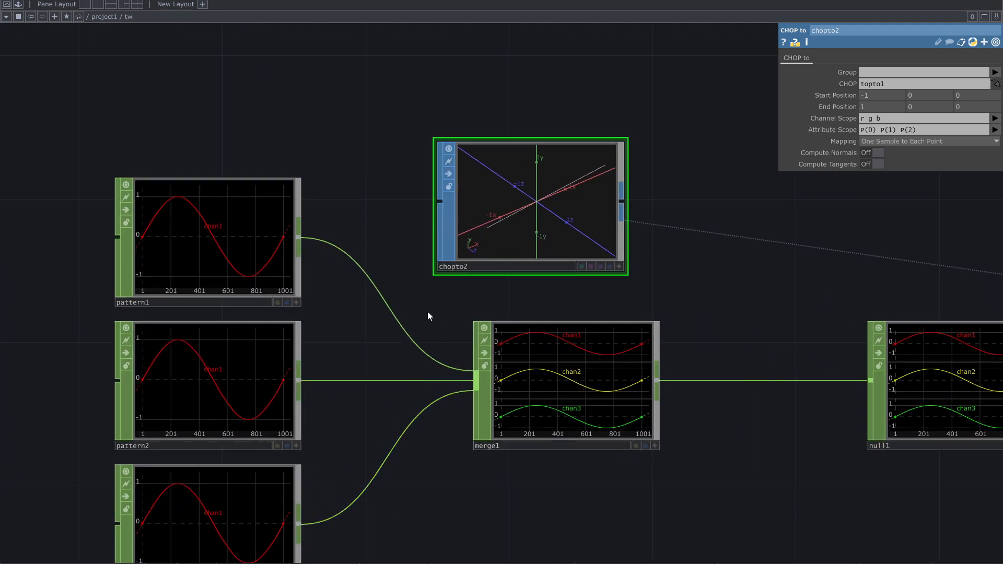
left_click_drag(434, 312, 548, 339)
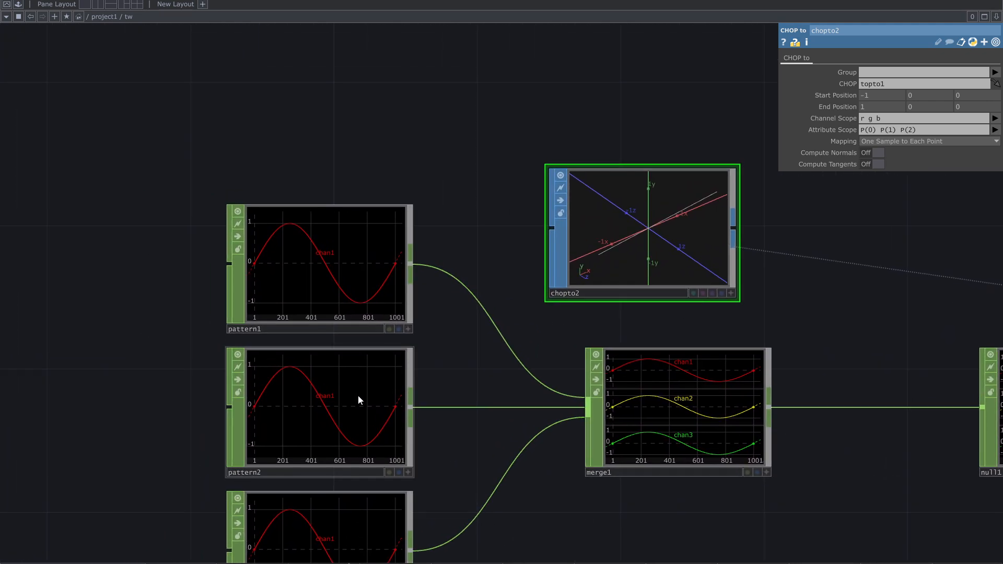
Set the first Pattern CHOP's Phase to -0.4.
left_click(358, 395)
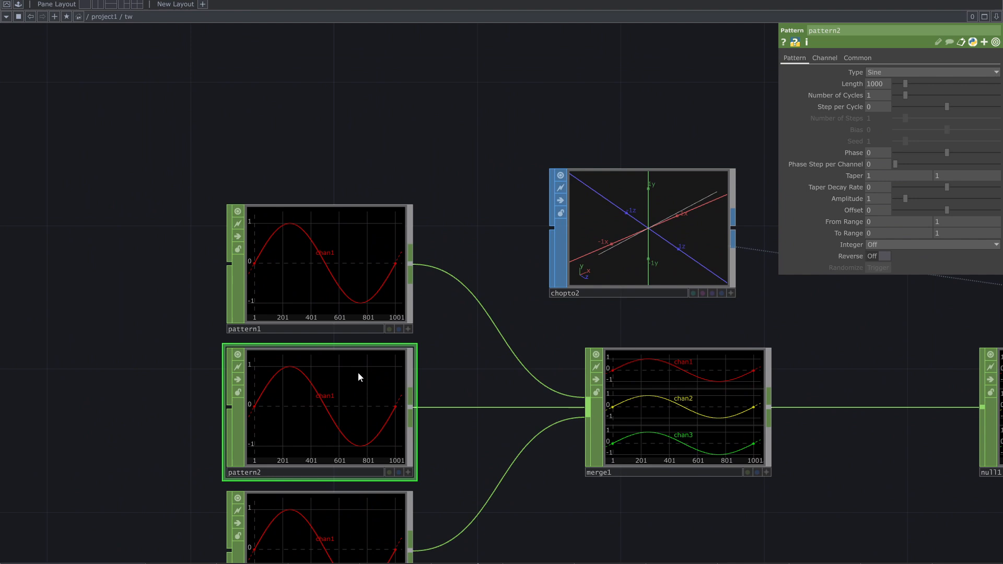
left_click(344, 286)
left_click_drag(462, 164, 453, 166)
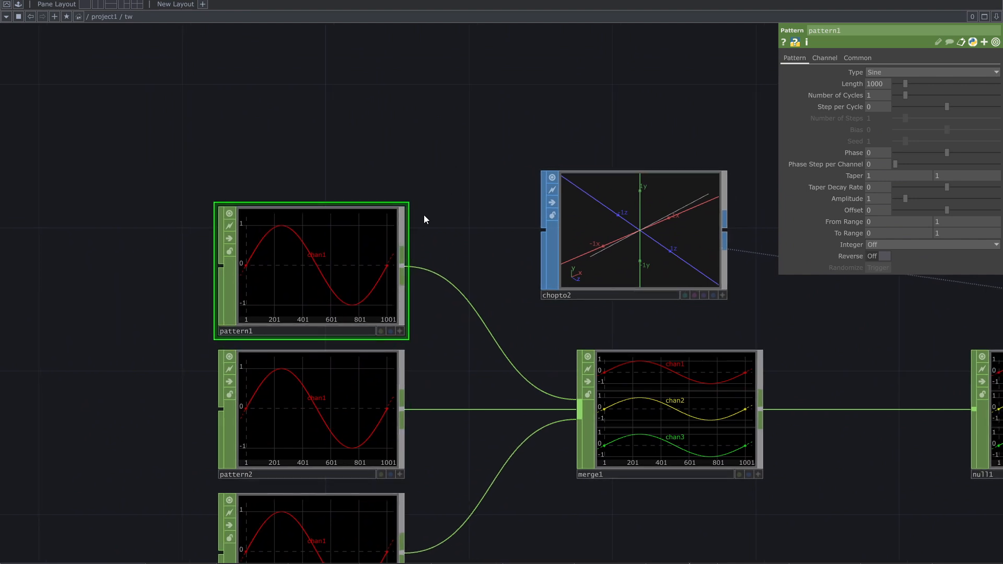
left_click_drag(467, 202, 410, 266)
scroll(418, 228, "up", 3)
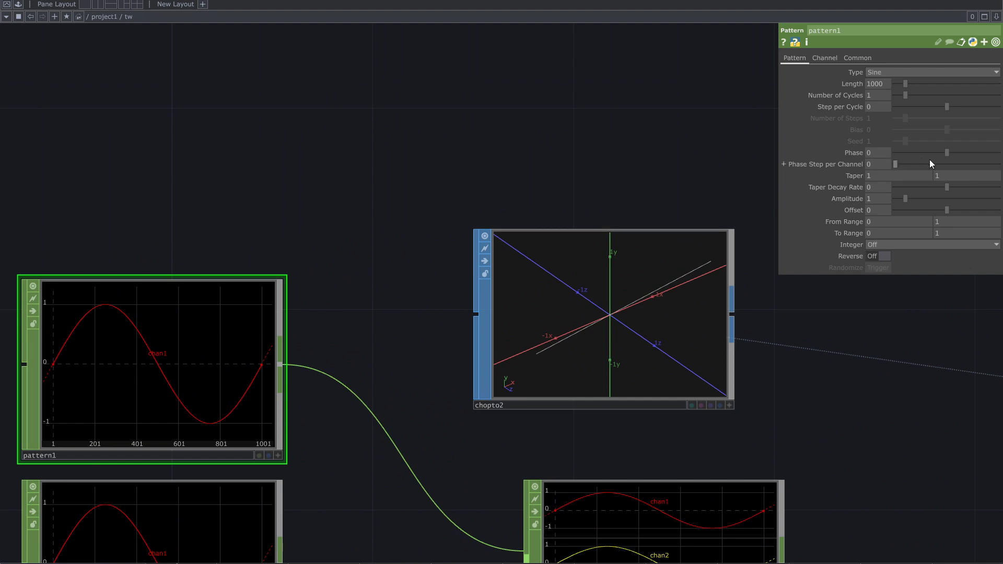
left_click_drag(944, 155, 926, 155)
Activate the CHOP to SOP's viewer, orbit around the geometry to examine it, and deactivate the viewer.
left_click(729, 404)
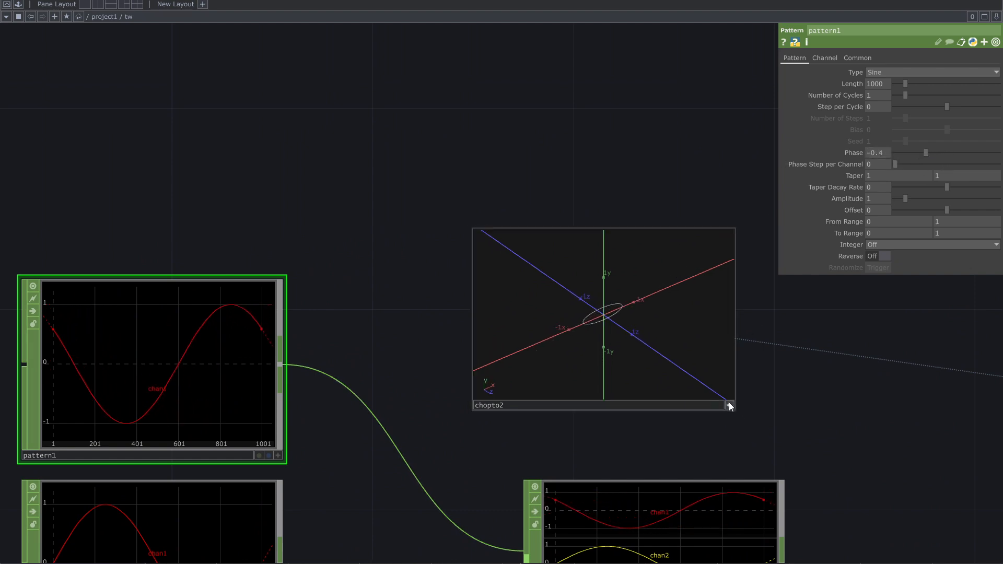
mouse_move(630, 341)
left_mouse_down()
mouse_move(686, 340)
mouse_move(597, 318)
mouse_move(605, 307)
mouse_move(622, 331)
left_mouse_up()
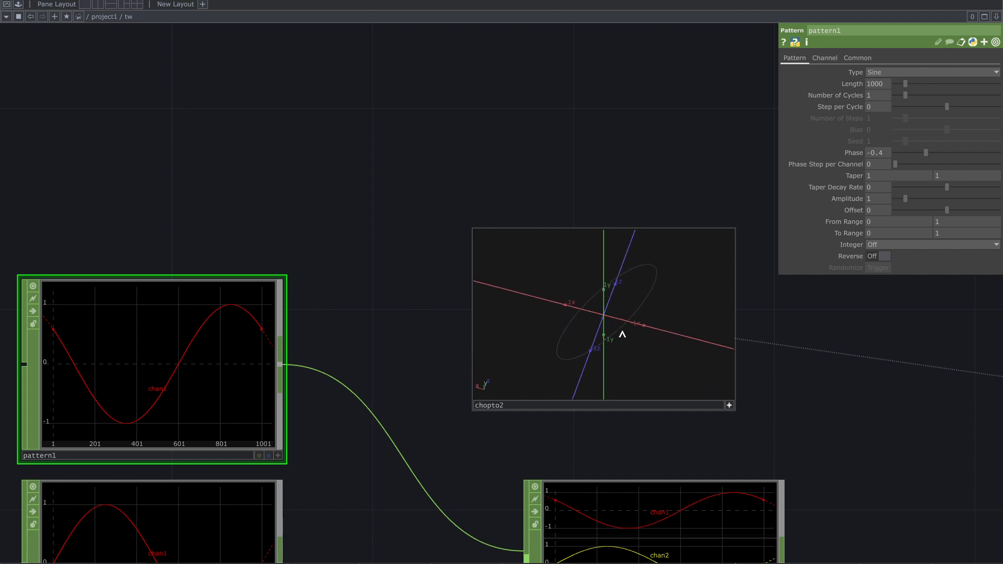
left_click(729, 405)
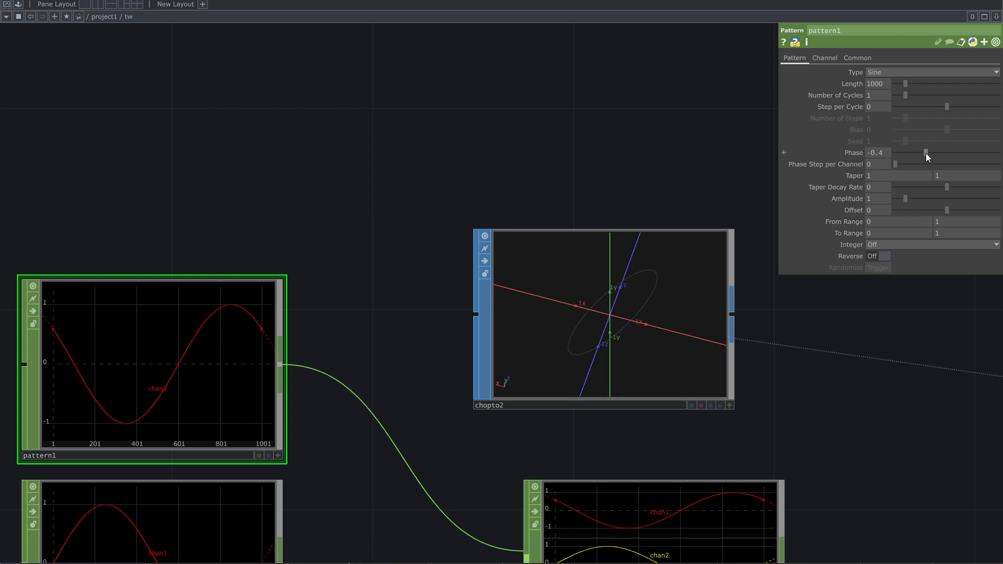
Set the first Pattern CHOP's Phase to 0.29.
left_click_drag(926, 153, 953, 162)
left_click_drag(867, 378, 839, 292)
scroll(565, 386, "down", 3)
left_click_drag(460, 424, 432, 402)
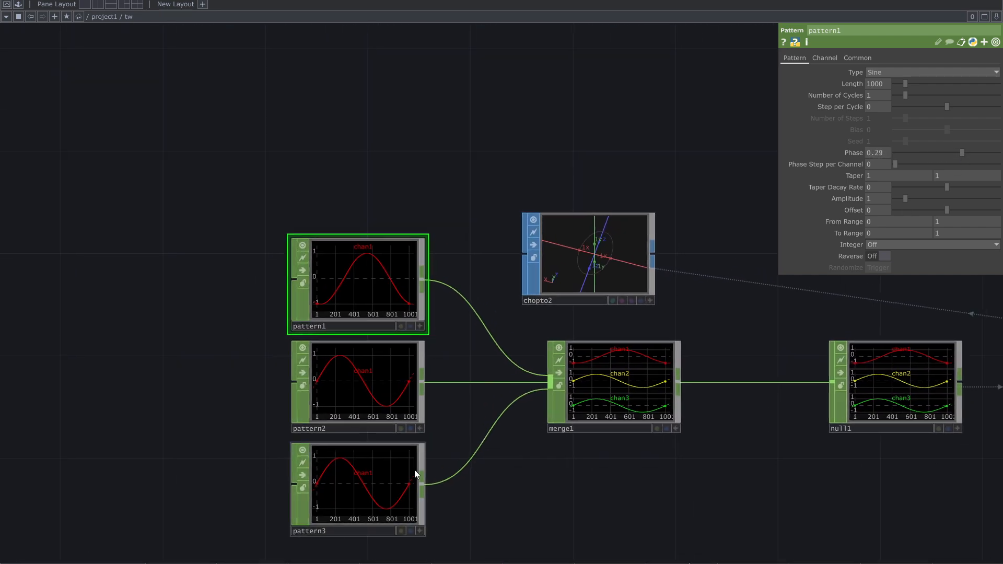
Set the third Pattern CHOP's Phase to -0.08.
left_click(414, 470)
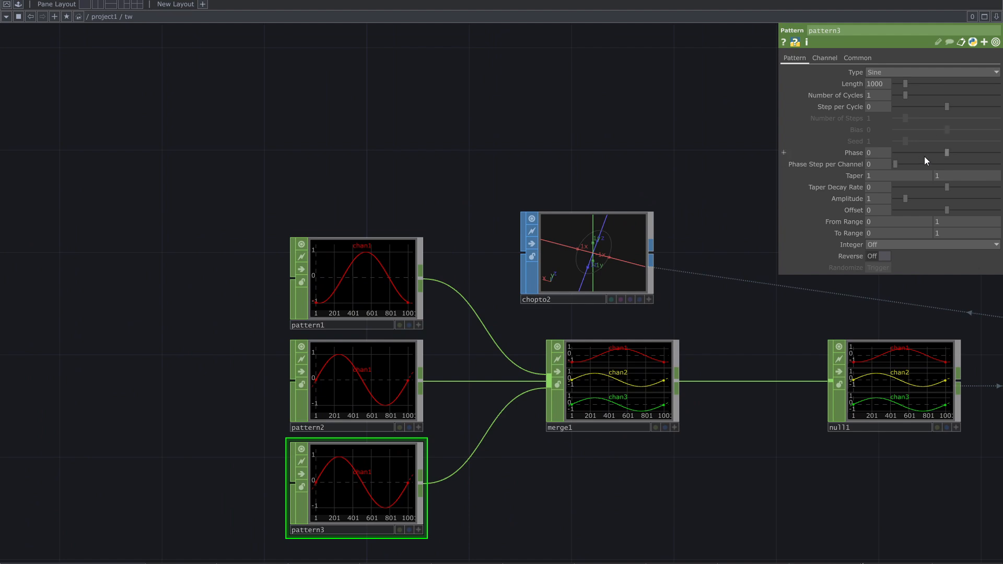
mouse_move(947, 155)
left_mouse_down()
mouse_move(924, 155)
mouse_move(942, 152)
left_mouse_up()
scroll(578, 273, "up", 5)
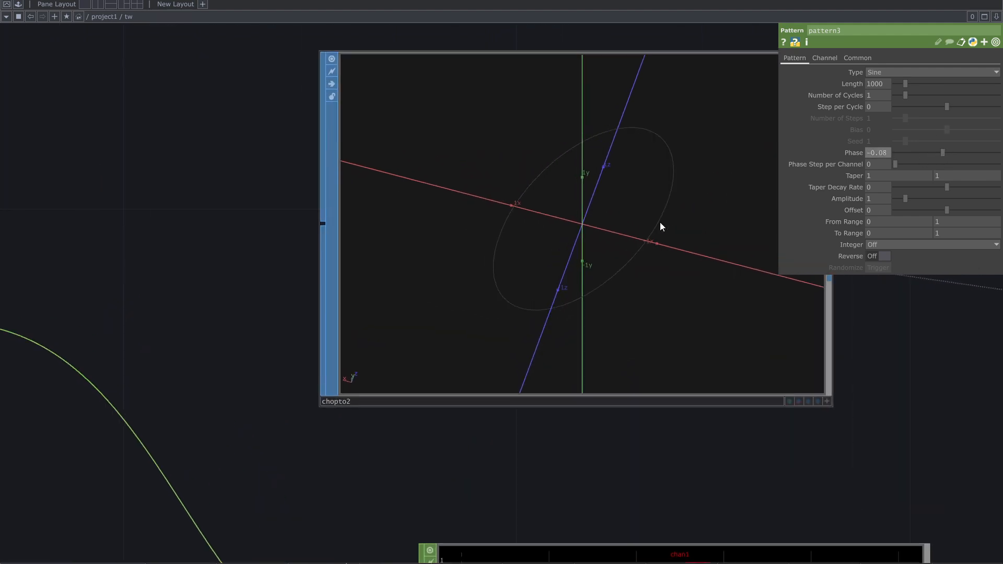
Orbit the CHOP to SOP's 3D view to examine the curve's shape from another side.
left_click_drag(656, 397, 723, 336)
scroll(846, 358, "down", 5)
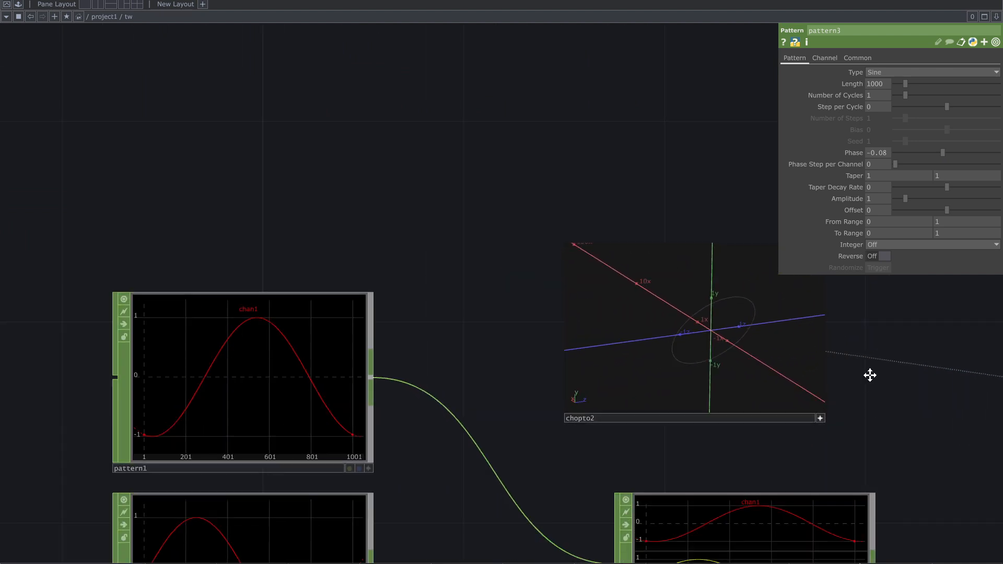
left_click_drag(869, 368, 841, 375)
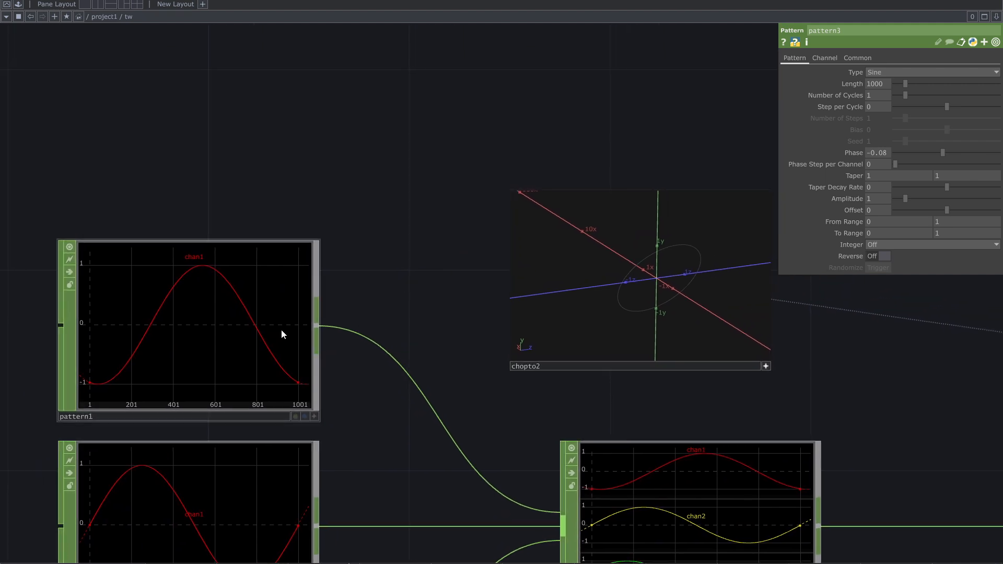
Set the first Pattern CHOP's Type to Triangle and orbit the CHOP to SOP's 3D view to check the curve.
left_click(281, 334)
scroll(371, 291, "up", 3)
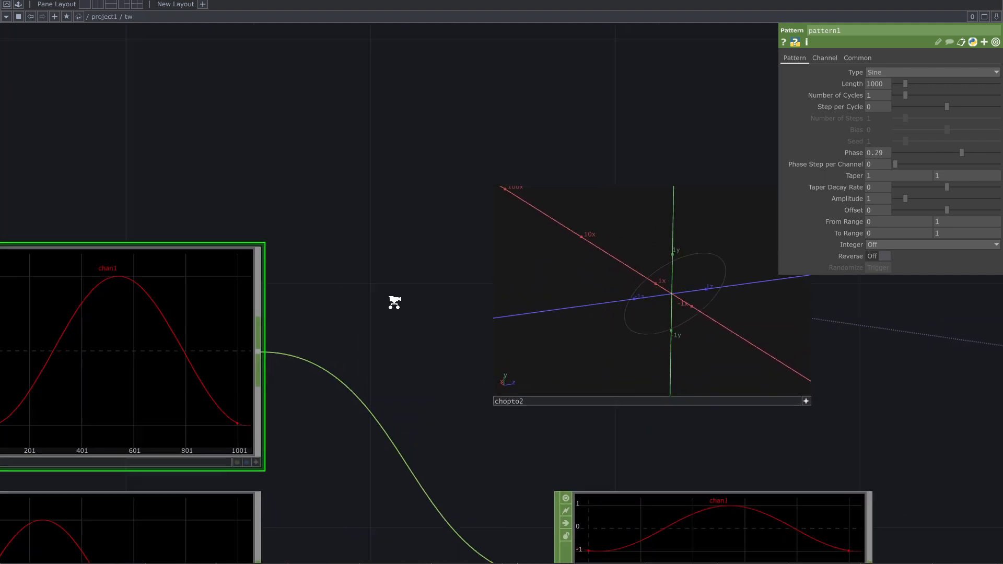
scroll(360, 284, "down", 2)
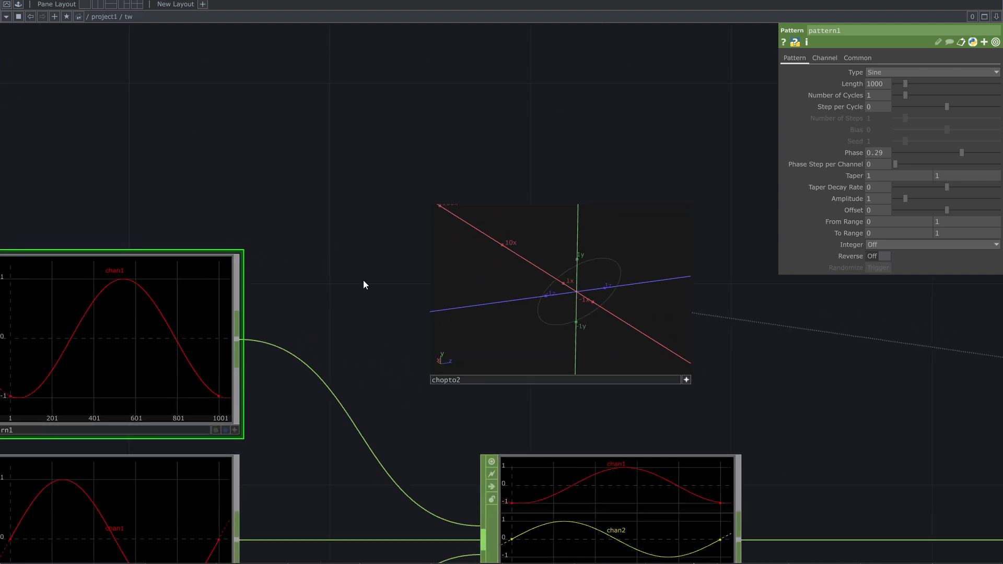
scroll(695, 300, "up", 3)
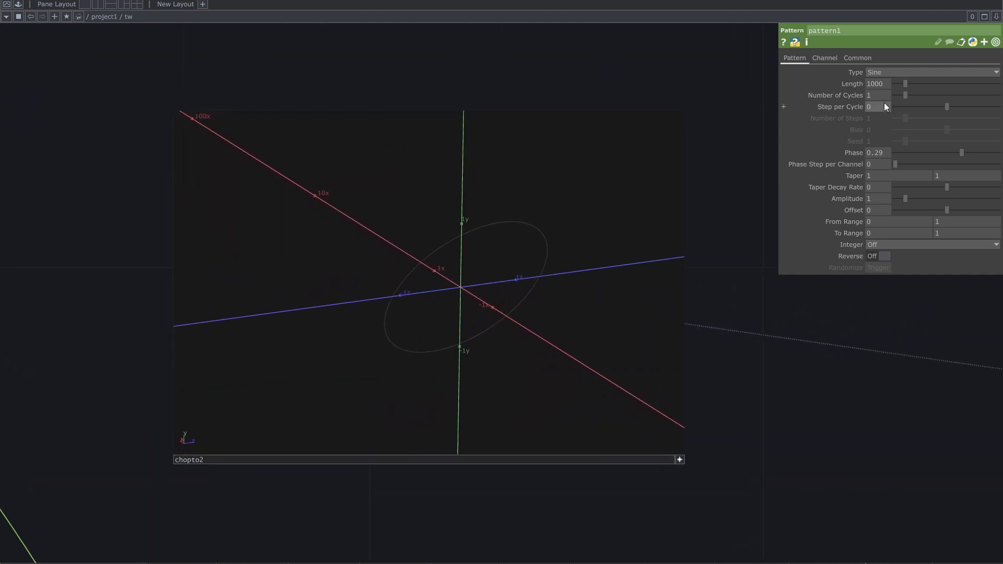
left_click(891, 73)
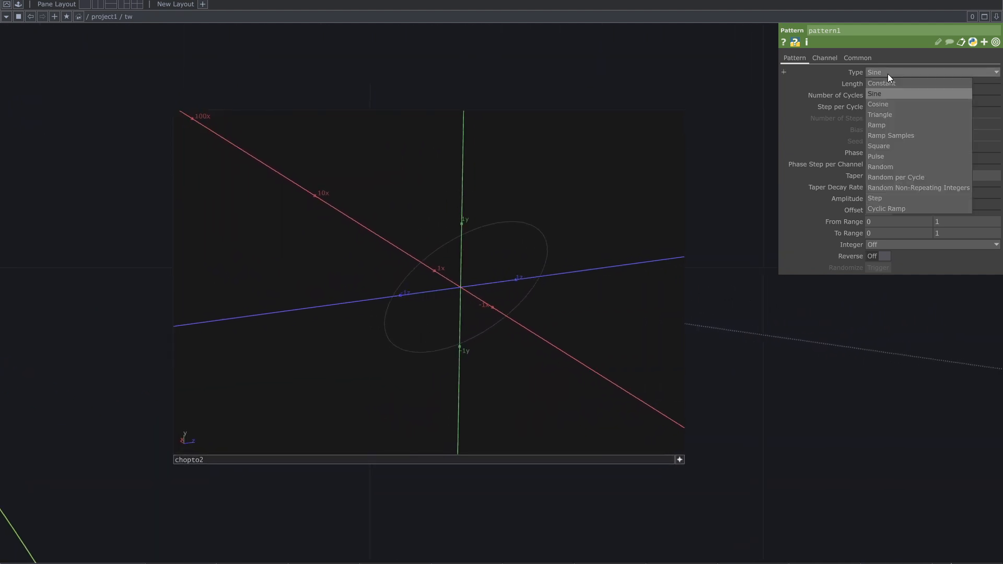
left_click(889, 117)
left_click_drag(543, 293, 551, 263)
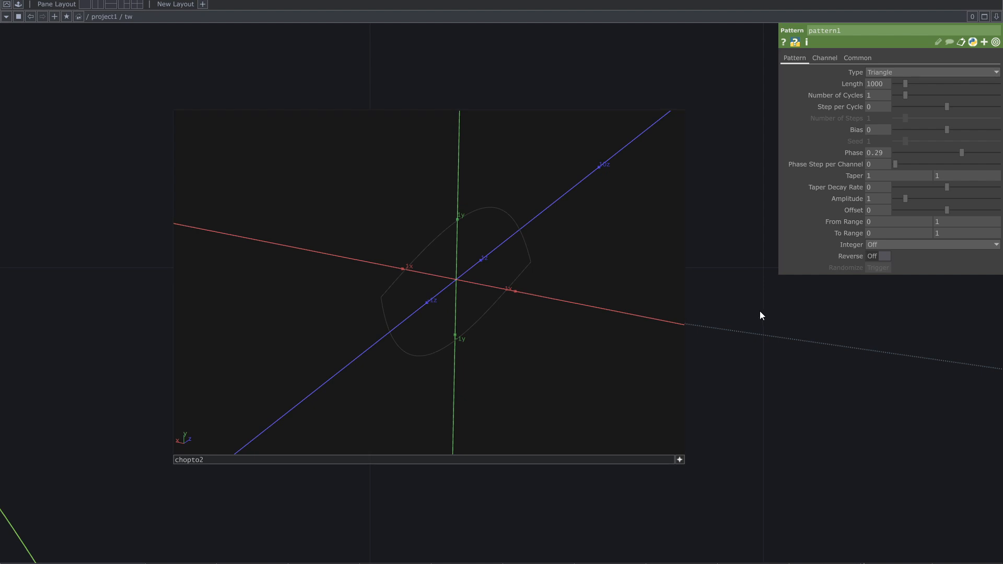
Move the first Pattern CHOP's node up beside the CHOP to SOP.
scroll(766, 314, "down", 5)
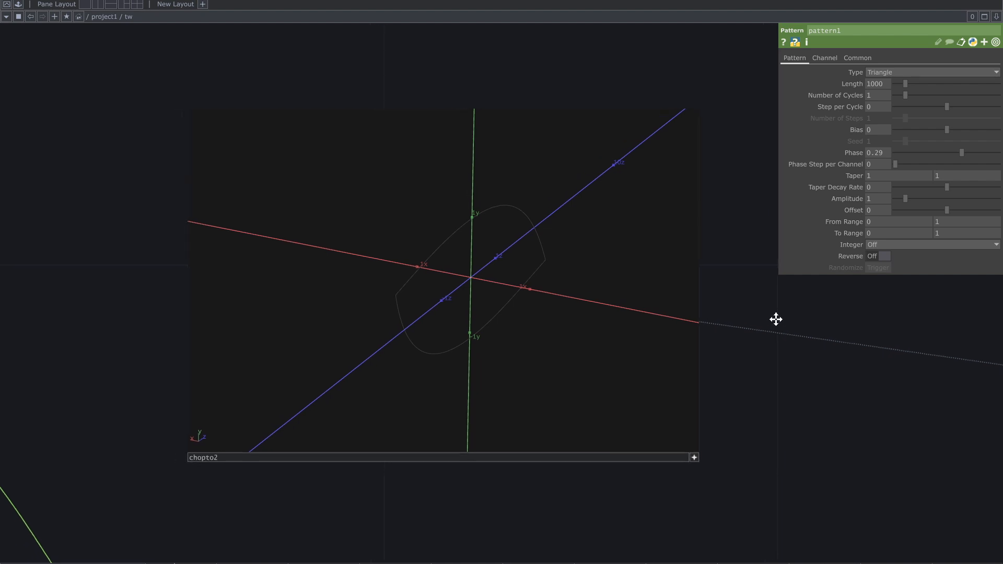
scroll(778, 334, "up", 5)
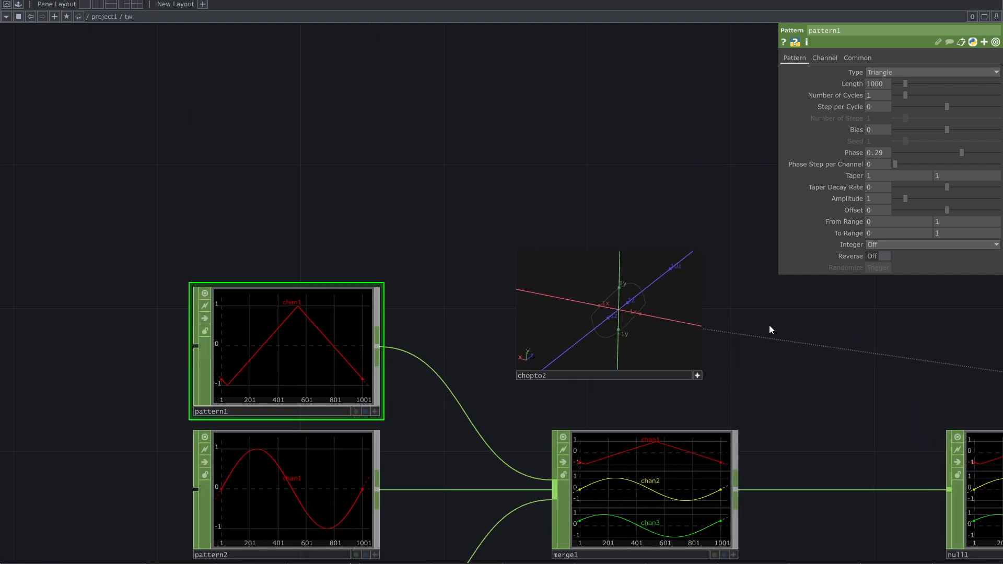
left_click_drag(772, 331, 775, 329)
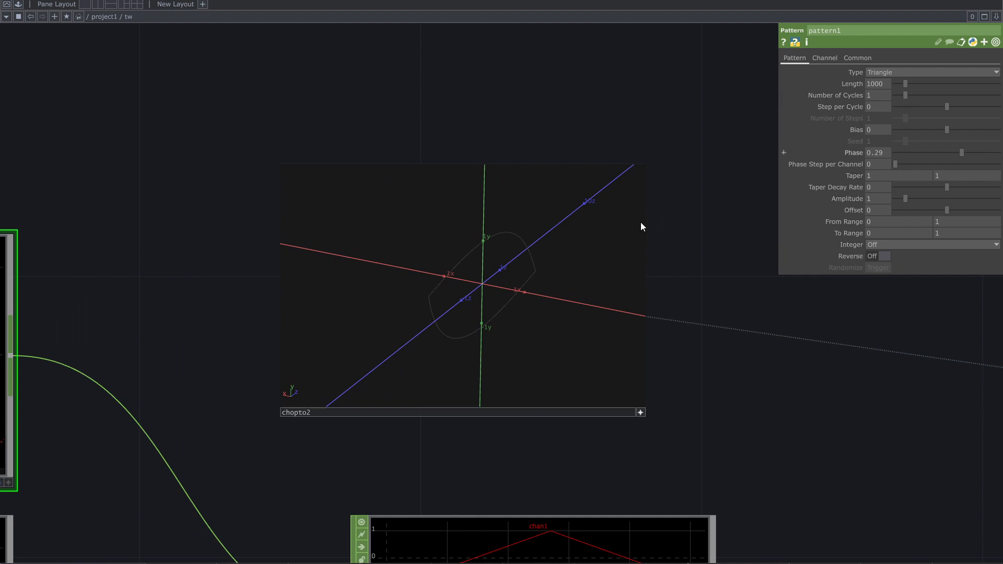
left_click_drag(349, 347, 499, 358)
left_click_drag(374, 319, 435, 307)
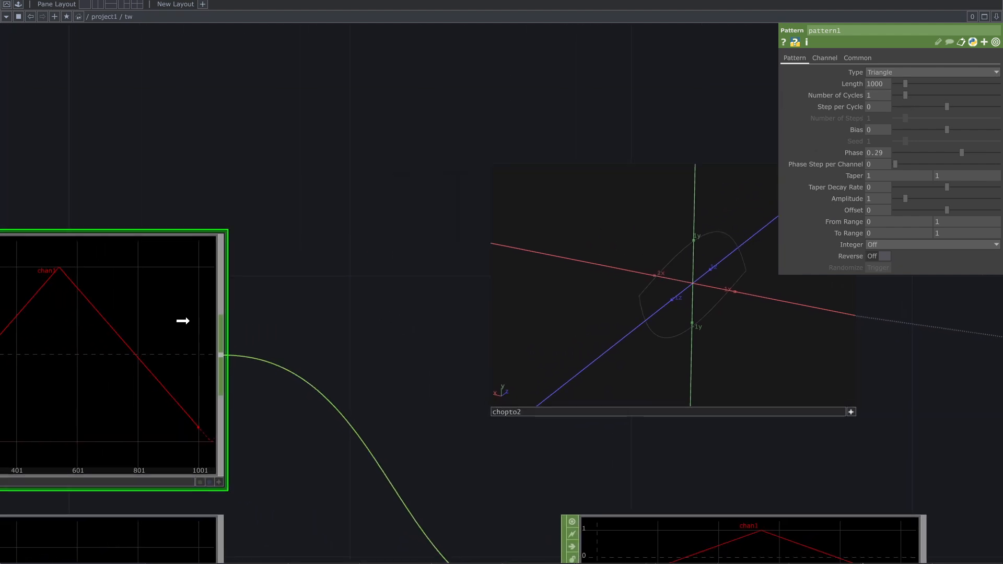
left_click_drag(183, 321, 392, 253)
left_click_drag(470, 127, 447, 152)
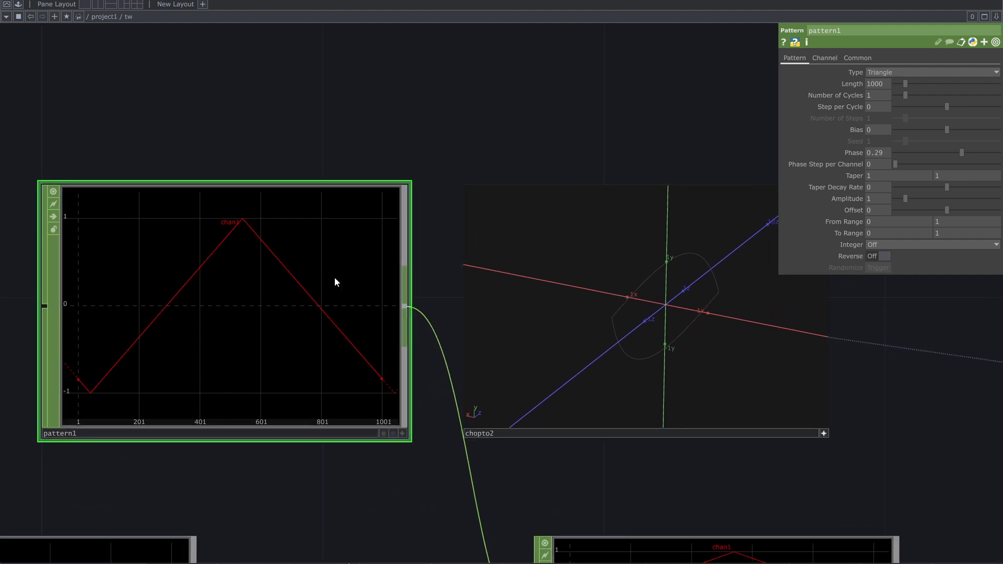
Set the first Pattern CHOP's Number of Cycles to 8.78 and orbit the CHOP to SOP's view to check the curve.
mouse_move(669, 323)
left_mouse_down()
mouse_move(703, 310)
mouse_move(683, 328)
left_mouse_up()
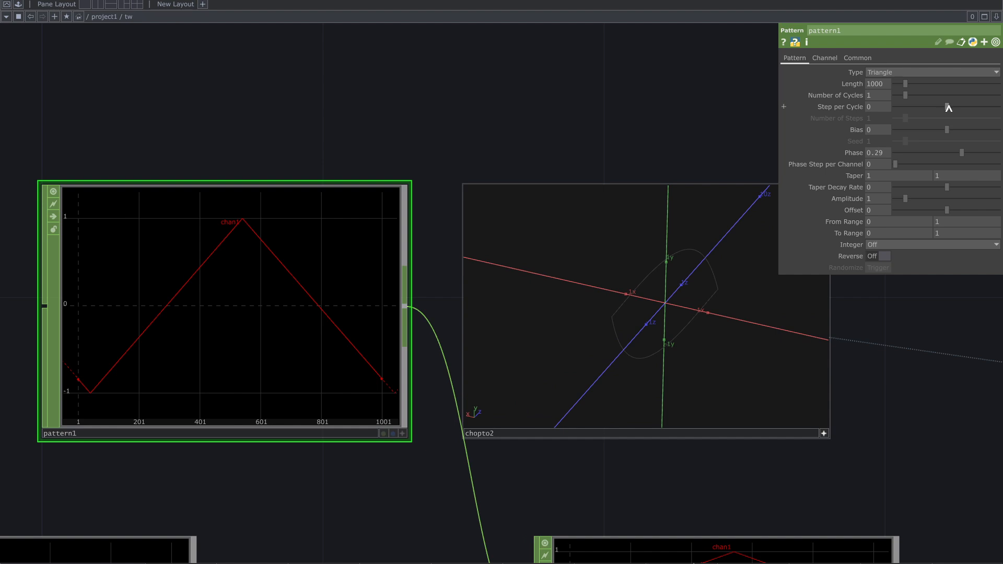
left_click_drag(905, 96, 984, 117)
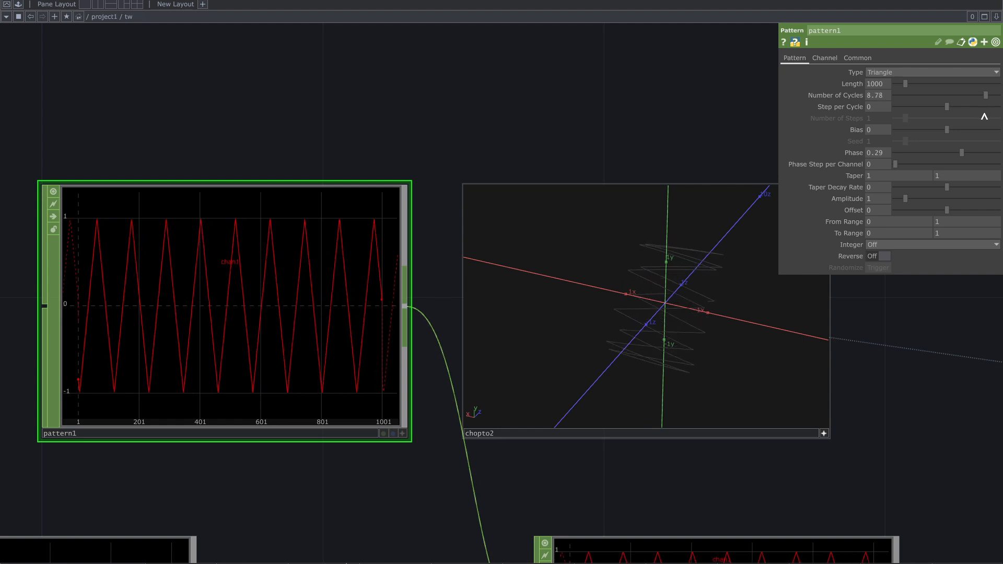
left_click_drag(681, 328, 743, 330)
left_click_drag(870, 422, 810, 352)
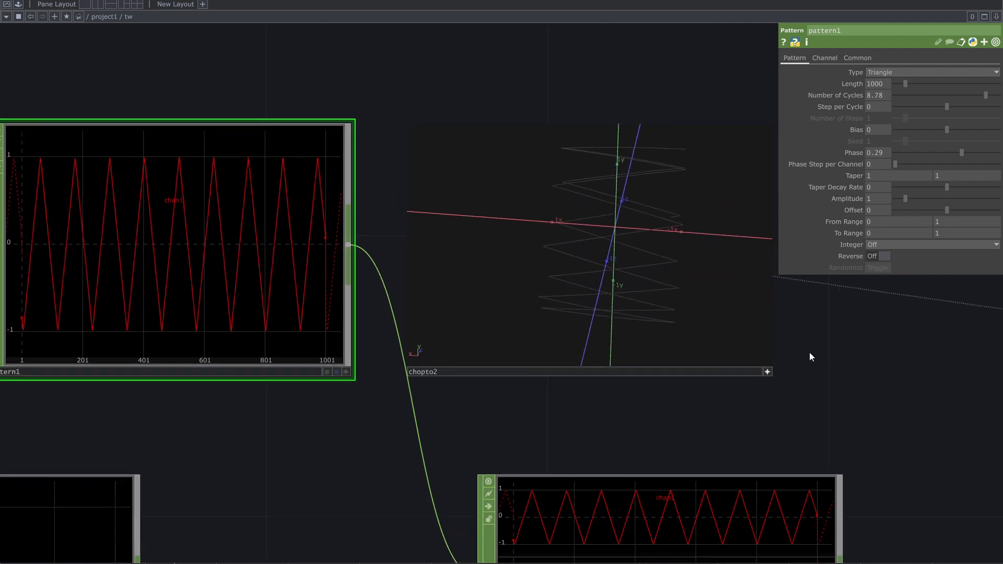
Deactivate the CHOP to SOP's viewer and move its node to the left of the second and third Pattern CHOPs.
scroll(810, 352, "down", 3)
left_click_drag(803, 307, 795, 292)
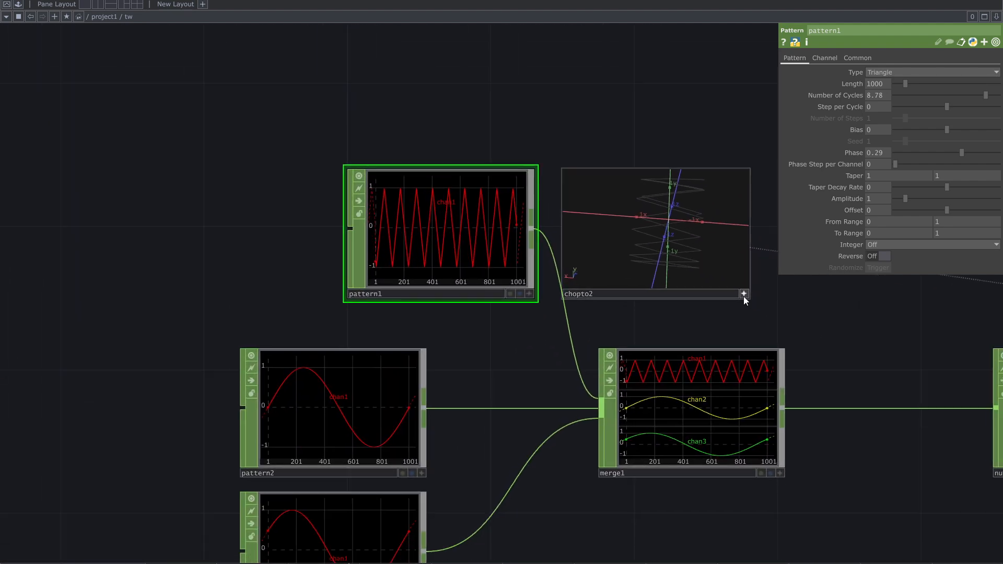
left_click(743, 295)
left_click_drag(705, 316, 784, 291)
scroll(784, 285, "down", 4)
left_click_drag(735, 256, 314, 401)
scroll(403, 438, "up", 6)
left_click_drag(421, 393, 471, 389)
left_click_drag(386, 381, 366, 388)
left_click_drag(365, 388, 315, 388)
left_click_drag(426, 468, 416, 521)
Set the second Pattern CHOP's Phase to 0.06 and its Type to Ramp.
left_click(543, 388)
scroll(356, 494, "up", 3)
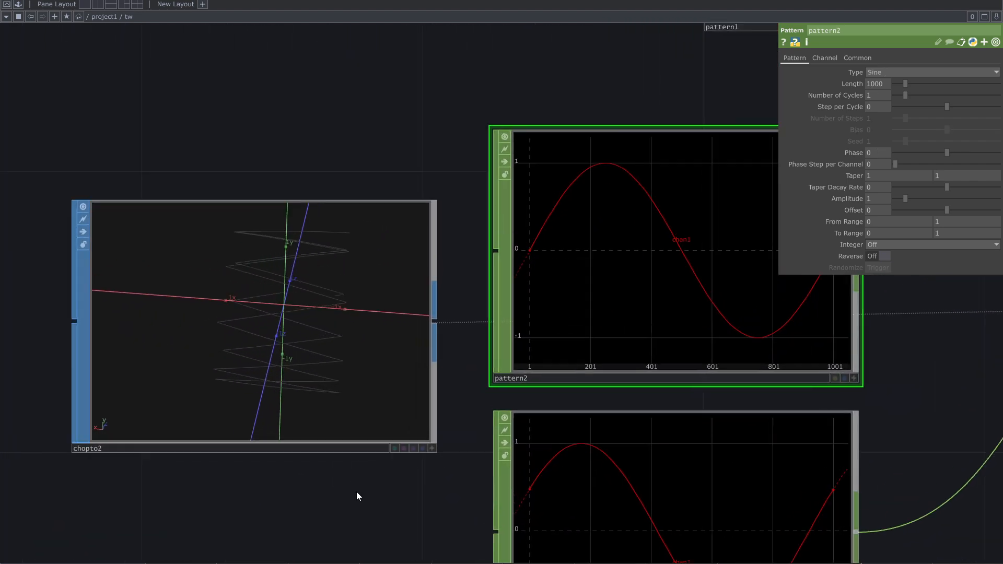
left_click_drag(921, 154, 949, 167)
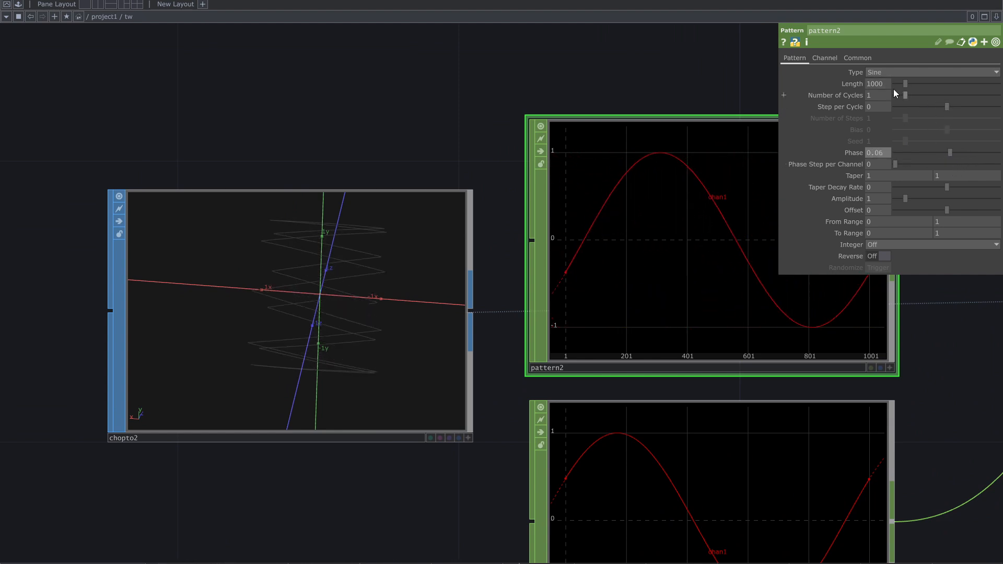
left_click(892, 74)
left_click(900, 125)
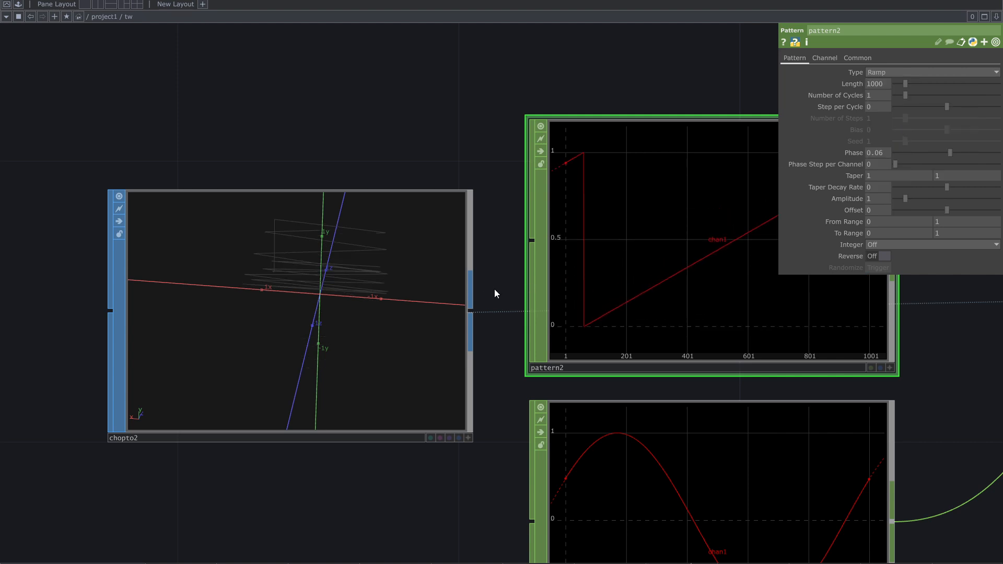
Activate the CHOP to SOP's viewer and orbit around the curve to examine its shape.
left_click(469, 438)
left_click_drag(369, 313, 329, 323)
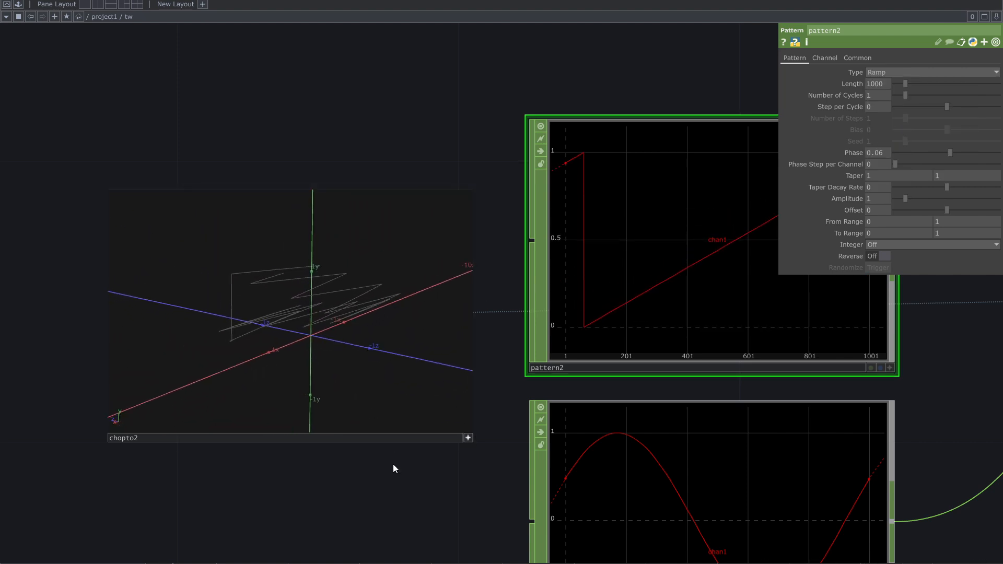
left_click_drag(394, 464, 446, 393)
Set the third Pattern CHOP's Number of Cycles to 500 and orbit the resulting geometry.
left_click(666, 458)
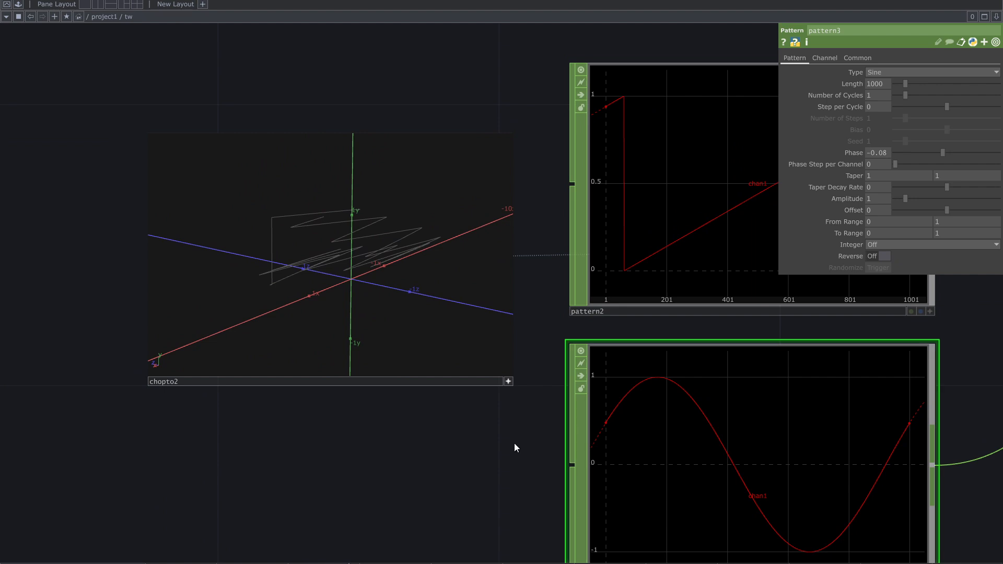
left_click_drag(530, 478, 482, 441)
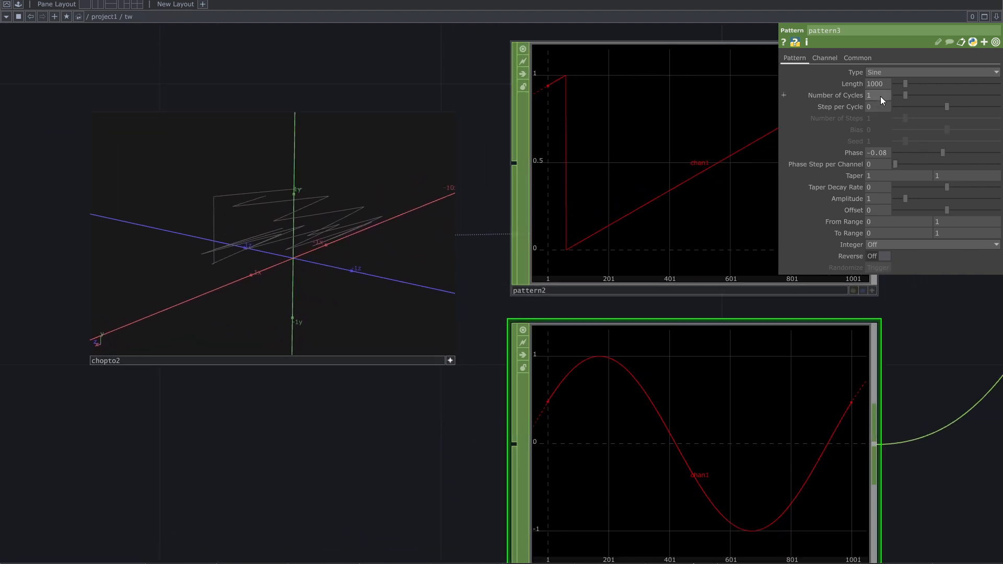
left_click_drag(945, 477, 926, 375)
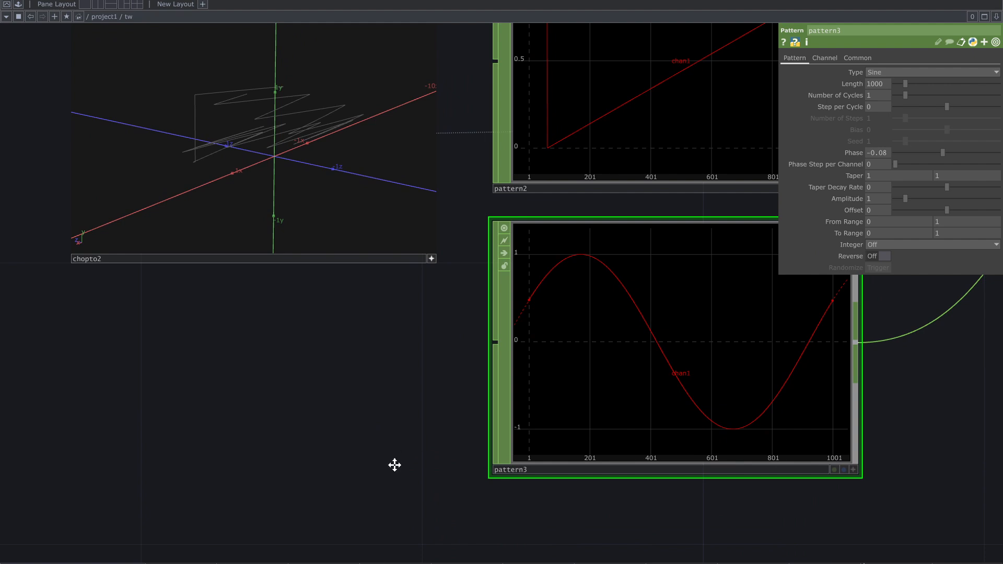
left_click_drag(394, 465, 396, 532)
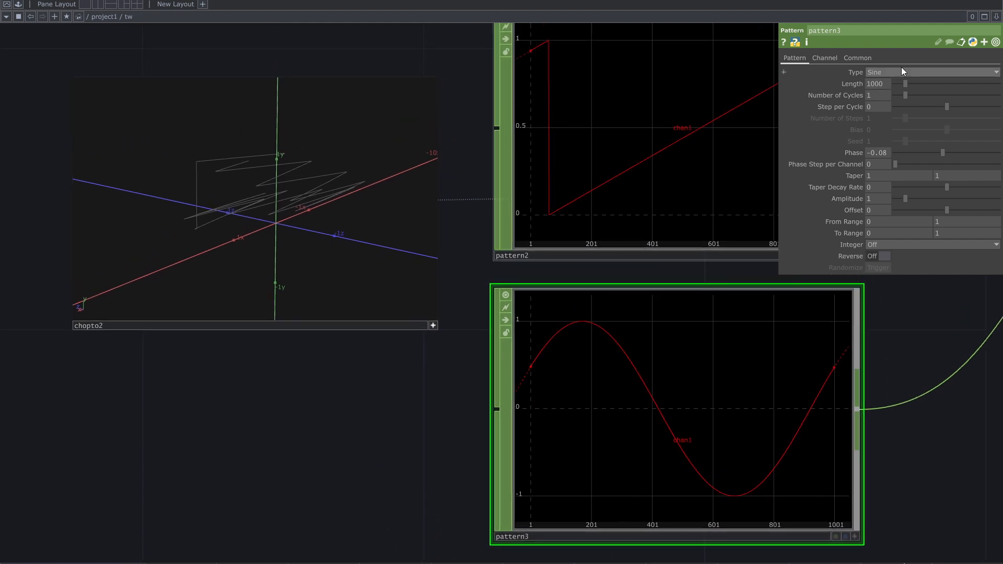
left_click(881, 98)
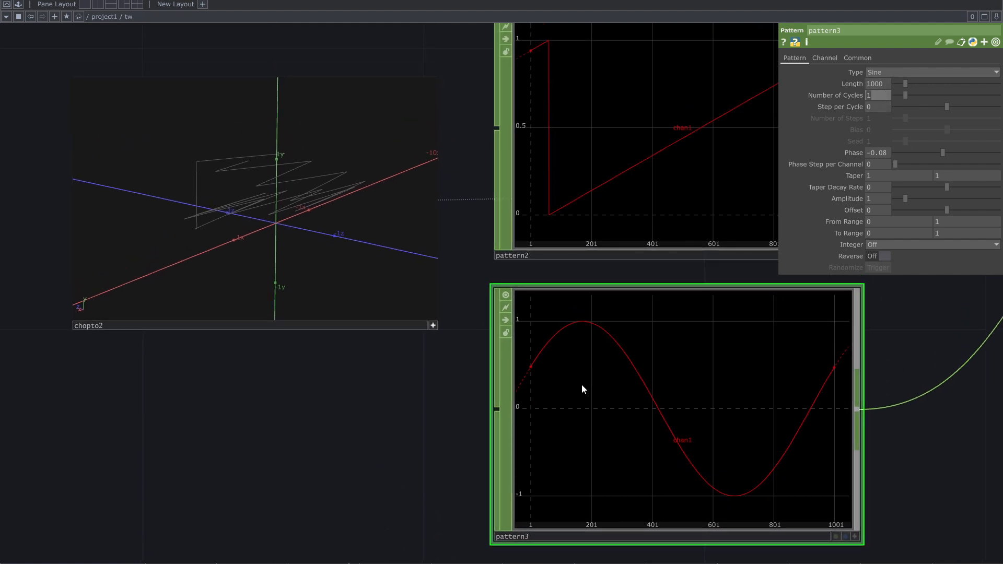
type("500")
key("Return")
left_click_drag(452, 389, 502, 500)
left_click_drag(473, 366, 398, 369)
scroll(455, 475, "down", 3)
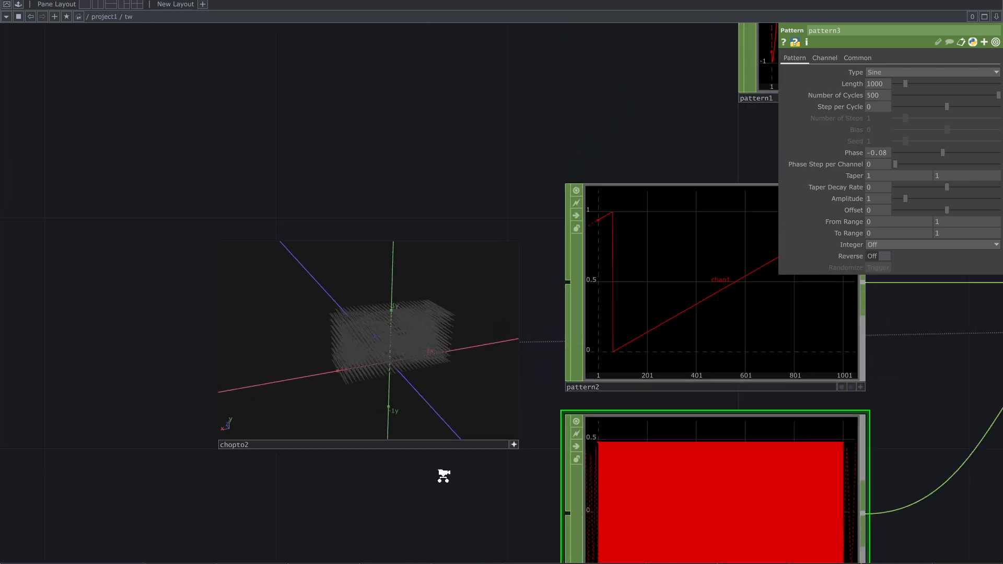
Set the first Pattern CHOP's Number of Cycles to 500 and orbit the CHOP to SOP's view to check the geometry.
left_click_drag(914, 509, 578, 466)
scroll(595, 399, "down", 2)
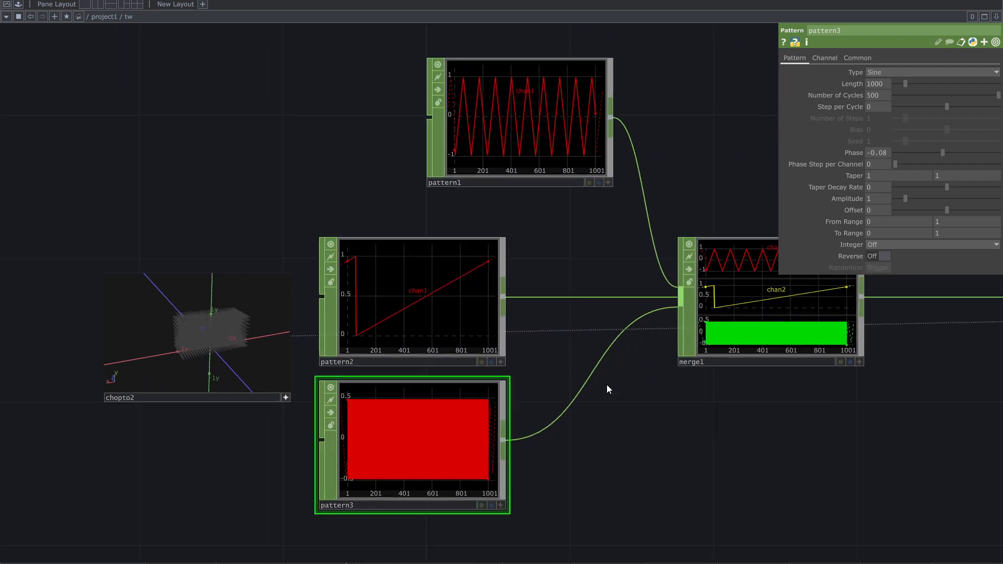
left_click_drag(595, 265, 536, 365)
left_click(458, 242)
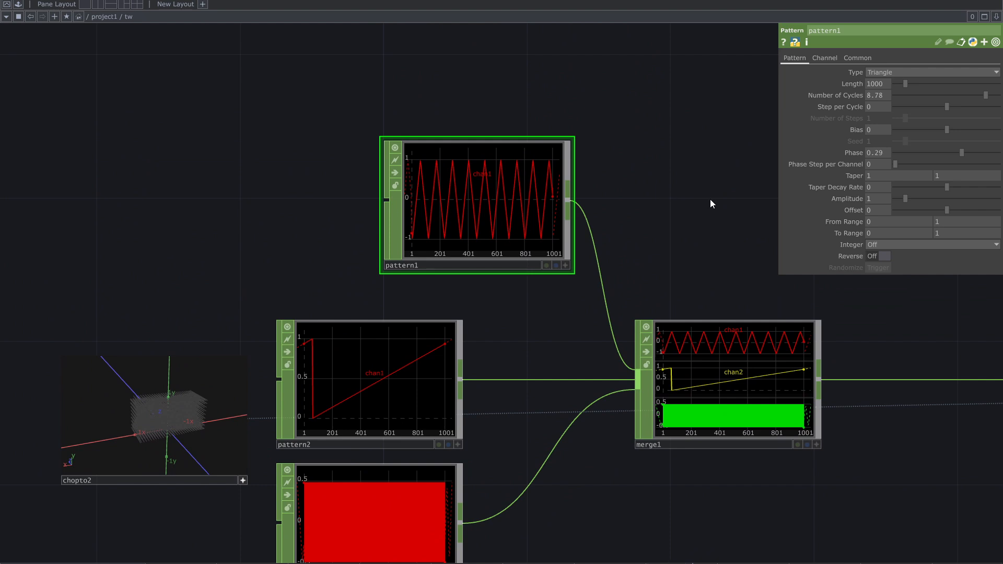
left_click(883, 95)
type("500")
key("Return")
left_click_drag(675, 227, 711, 183)
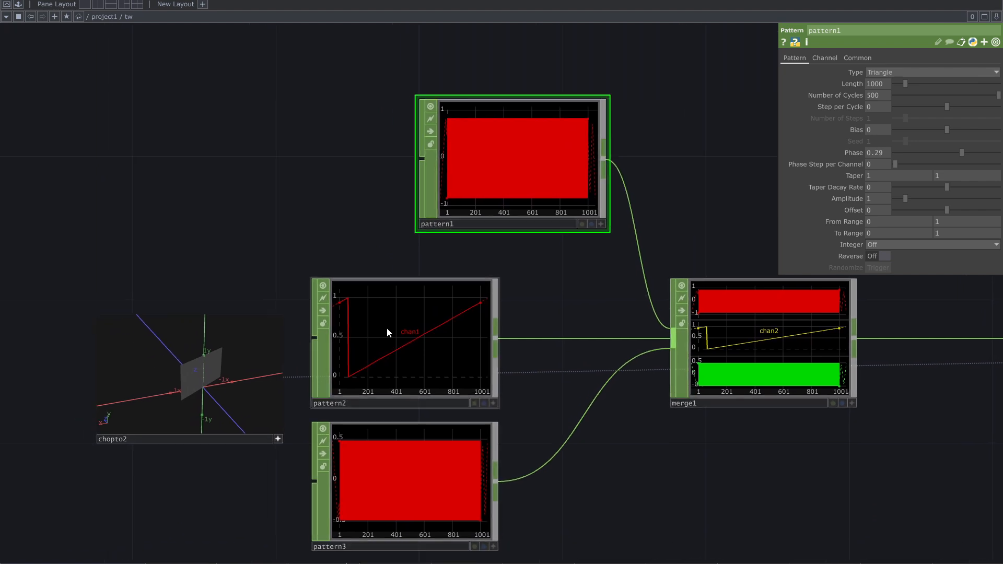
mouse_move(218, 381)
left_mouse_down()
mouse_move(244, 380)
mouse_move(212, 383)
left_mouse_up()
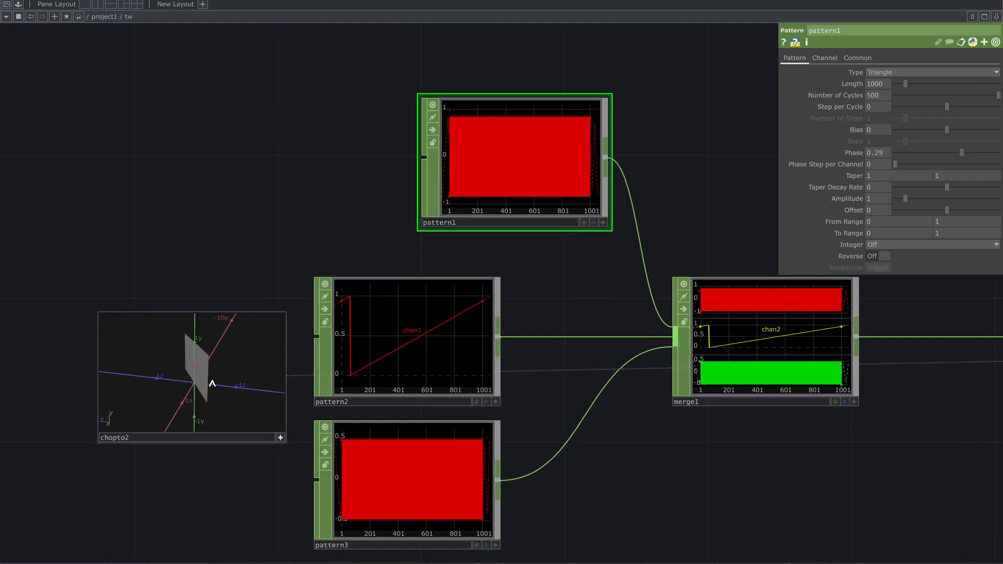
Set the third Pattern CHOP's Length to 1606.
left_click(387, 354)
left_click_drag(751, 252, 797, 210)
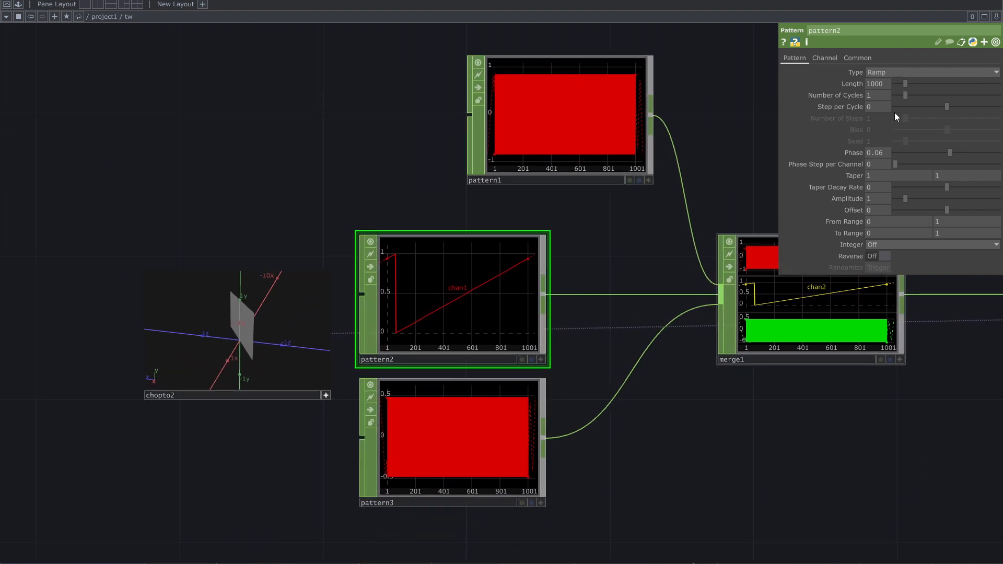
left_click(496, 461)
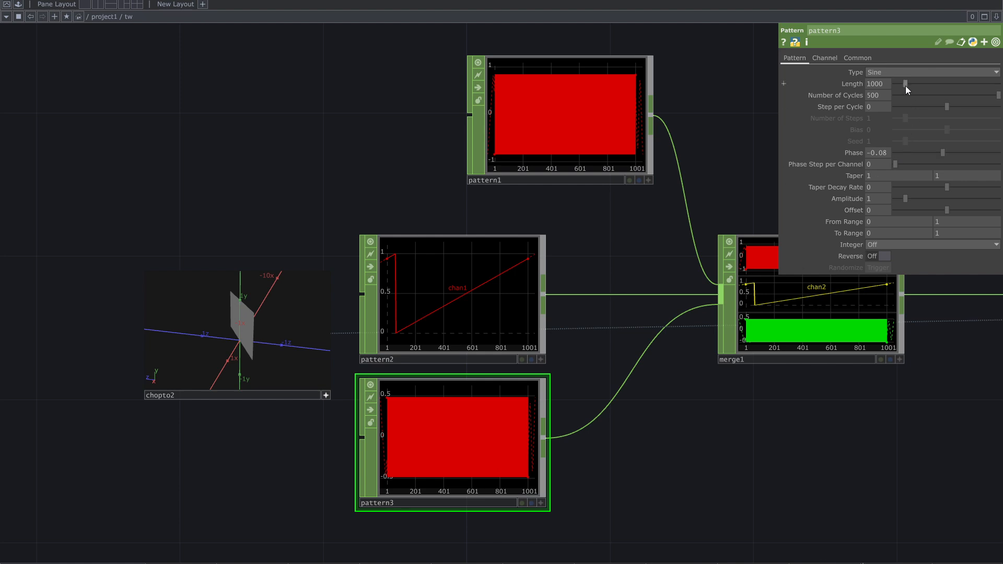
left_click_drag(906, 85, 912, 85)
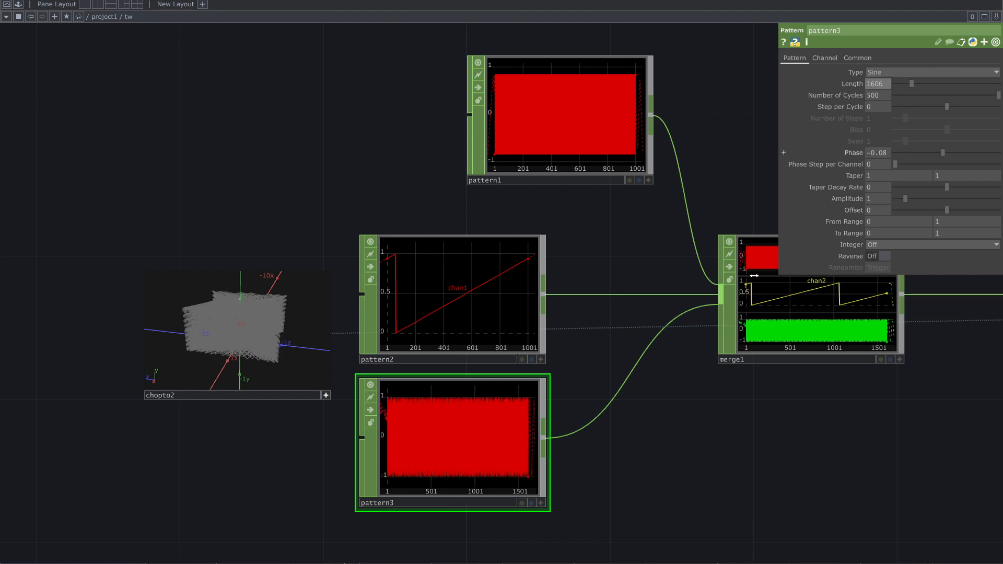
Orbit and zoom the CHOP to SOP's 3D view to examine the dense line geometry from several sides and up close.
left_click_drag(742, 452, 863, 419)
scroll(408, 444, "up", 5)
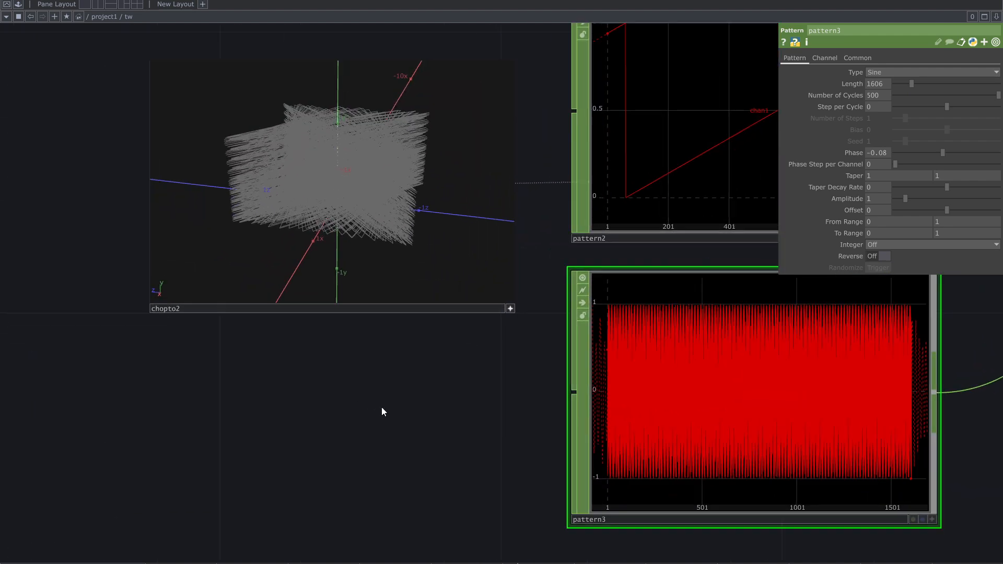
left_click_drag(524, 287, 486, 407)
left_click_drag(464, 497, 305, 448)
scroll(305, 448, "down", 5)
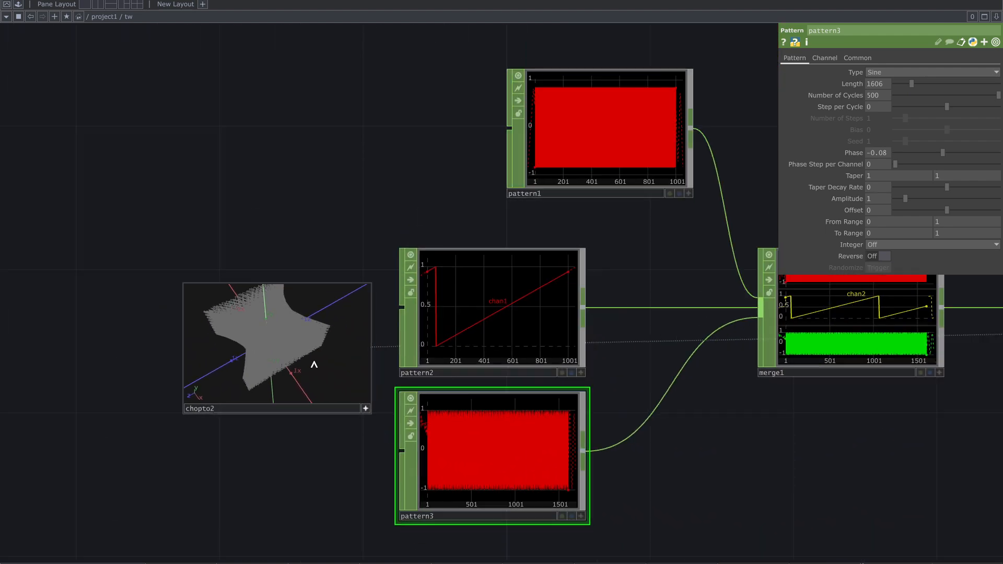
mouse_move(314, 363)
left_mouse_down()
mouse_move(291, 356)
mouse_move(296, 368)
left_mouse_up()
left_click_drag(304, 438, 359, 443)
left_click_drag(336, 368, 307, 343)
left_click_drag(336, 461, 343, 485)
scroll(282, 425, "up", 2)
left_click_drag(201, 408, 187, 409)
scroll(186, 409, "up", 5)
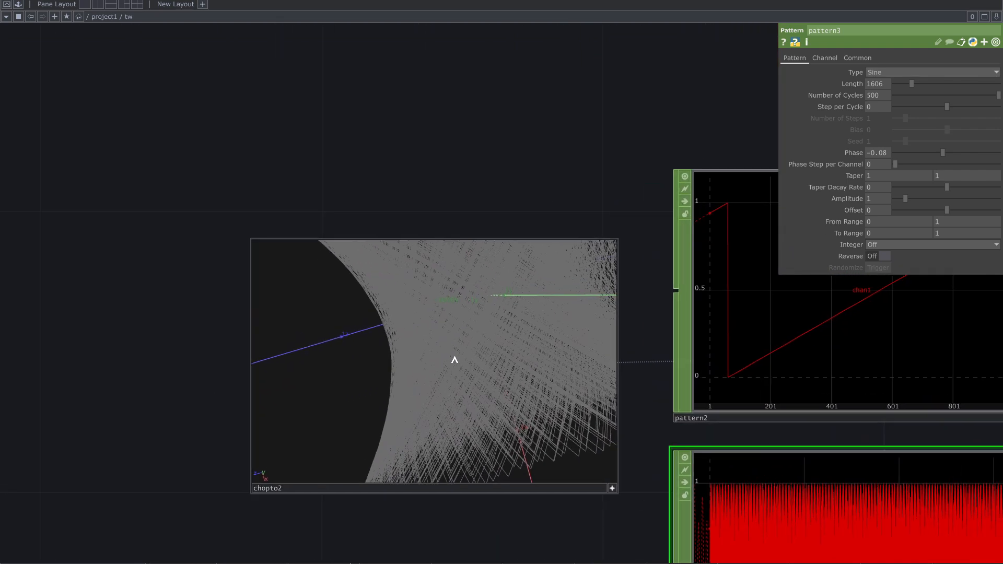
Switch the CHOP to SOP's 3D viewer to the top viewport.
right_click(458, 299)
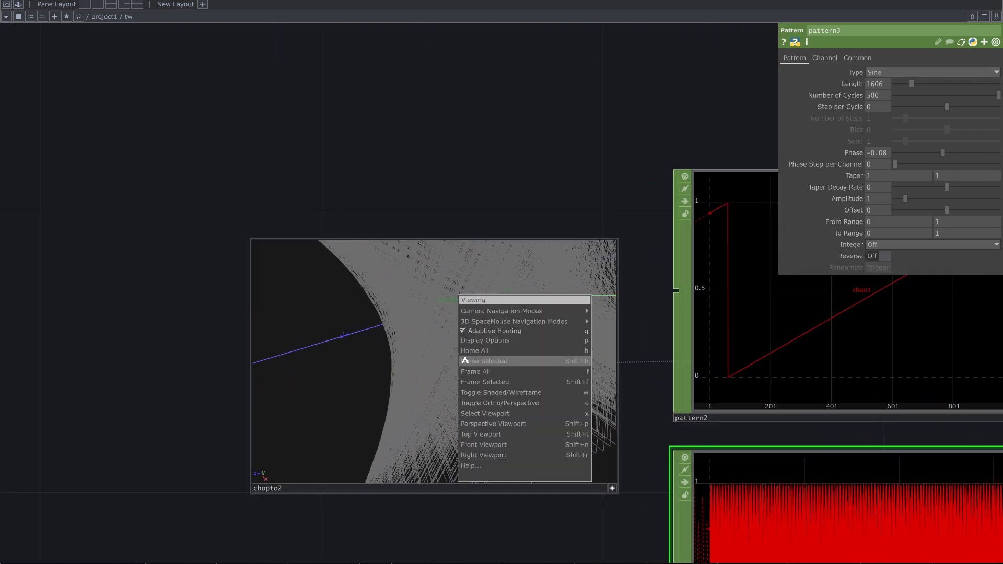
left_click(503, 435)
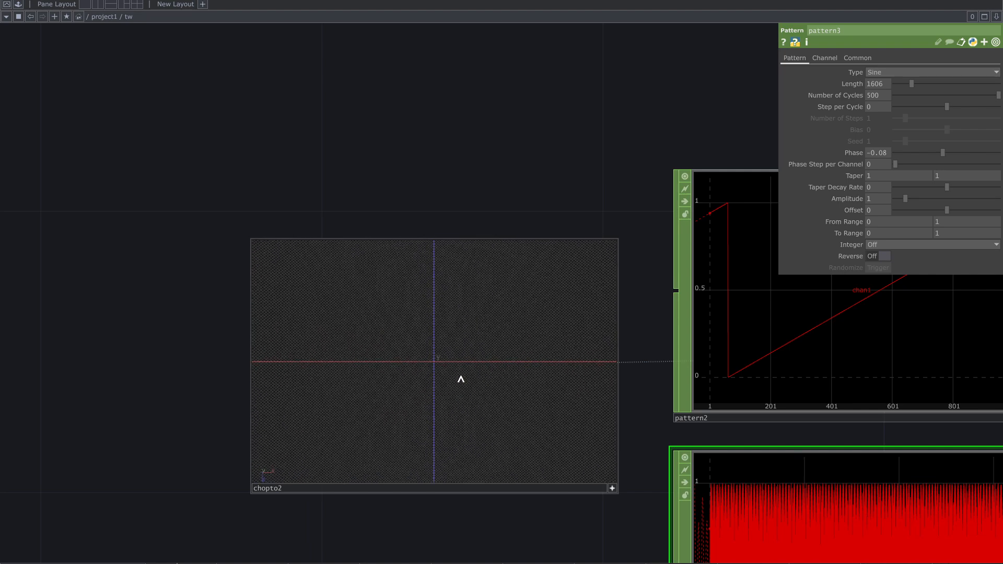
scroll(509, 499, "down", 3)
left_click_drag(604, 562, 449, 458)
left_click_drag(802, 483, 781, 488)
left_click_drag(781, 294, 735, 310)
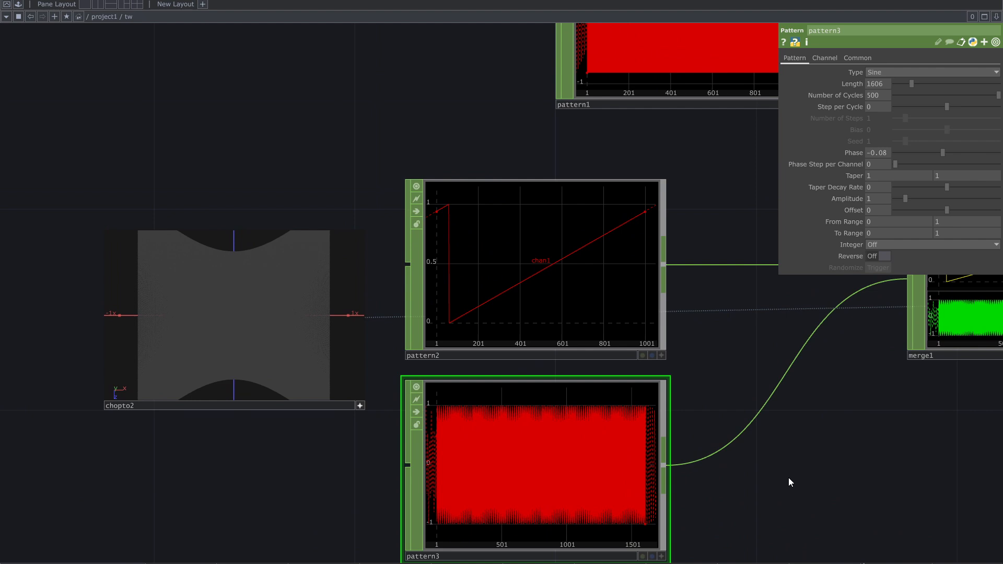
Set the third Pattern CHOP's Length to 1960 and expand that parameter's details.
left_click_drag(788, 478, 763, 455)
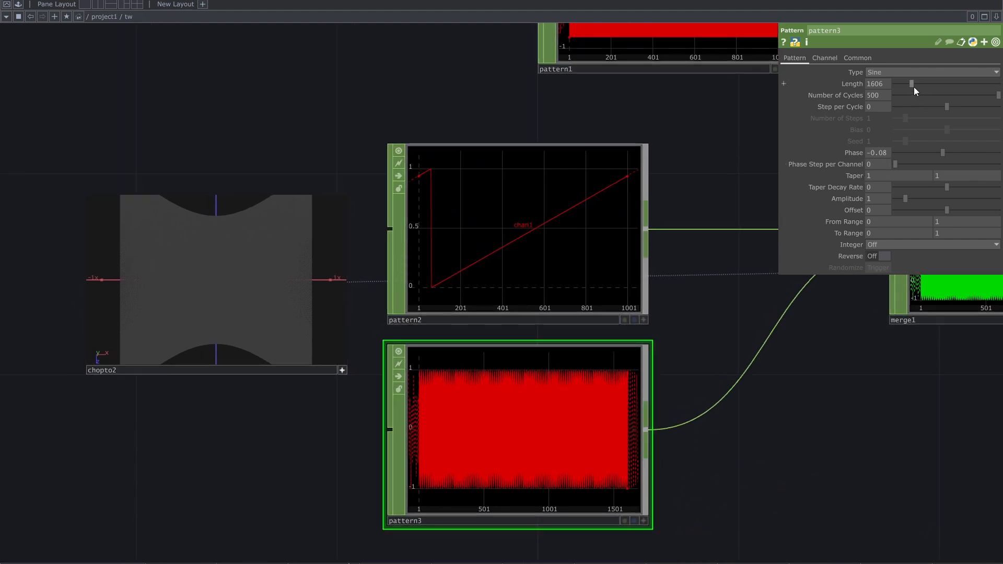
mouse_move(914, 87)
left_mouse_down()
mouse_move(923, 86)
mouse_move(915, 89)
left_mouse_up()
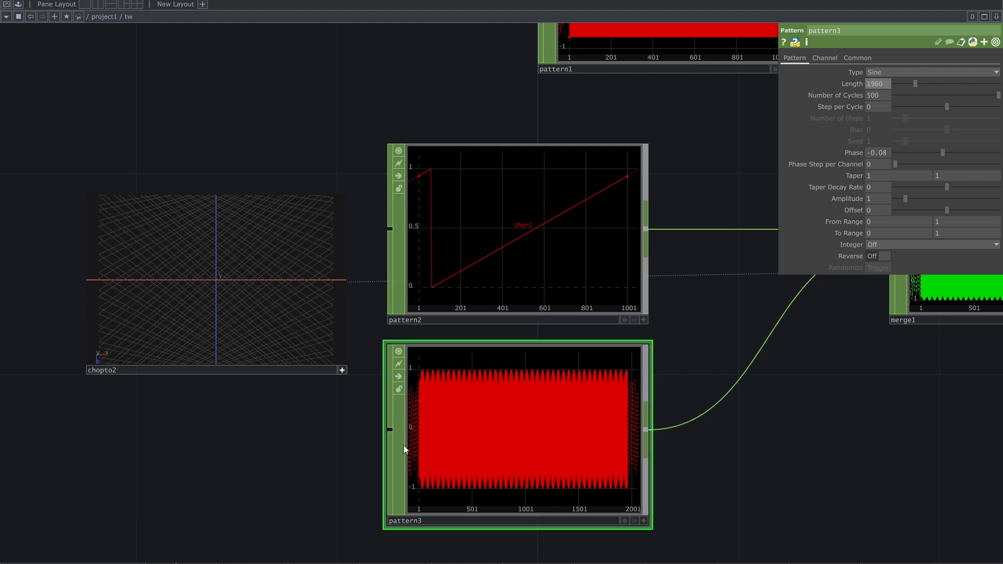
left_click_drag(296, 462, 329, 472)
left_click_drag(798, 432, 753, 450)
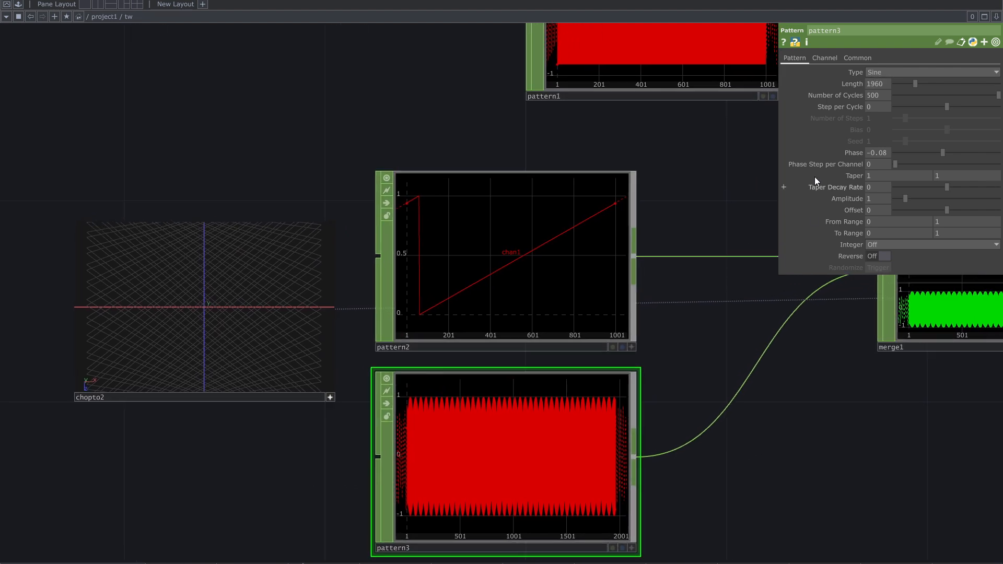
left_click(851, 85)
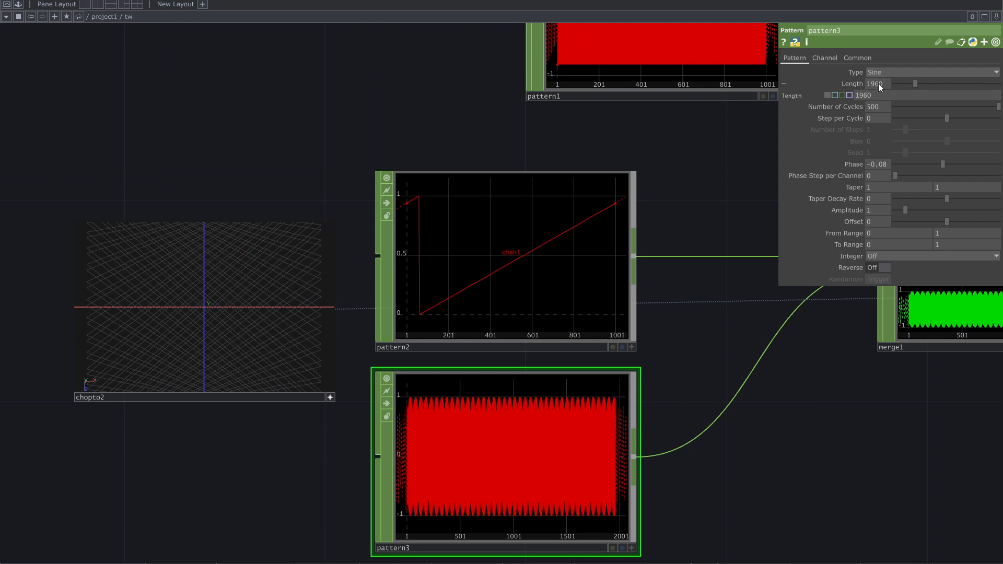
Set the first Pattern CHOP's Number of Cycles to 800.
left_click_drag(694, 110, 605, 211)
left_click(630, 192)
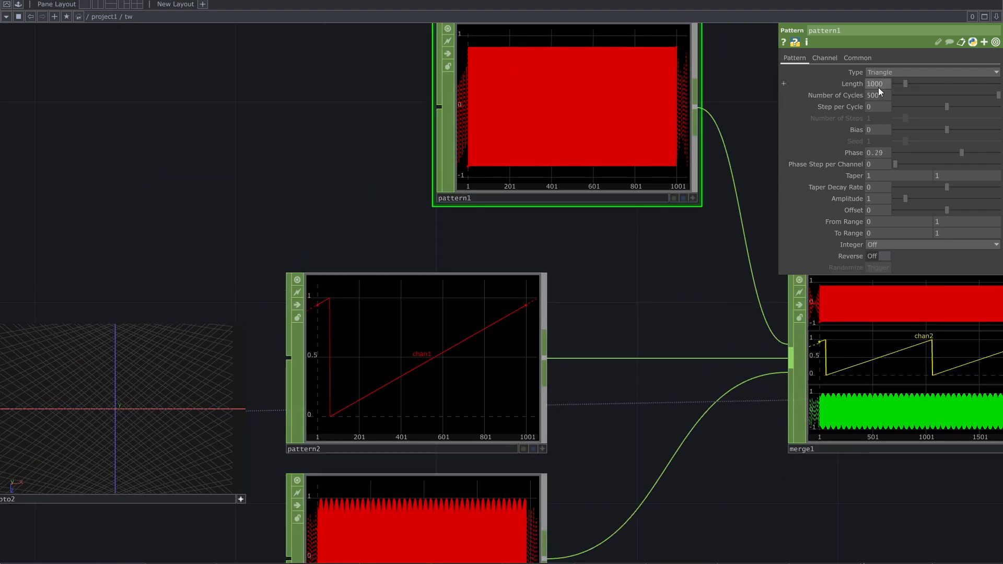
left_click_drag(667, 278, 842, 206)
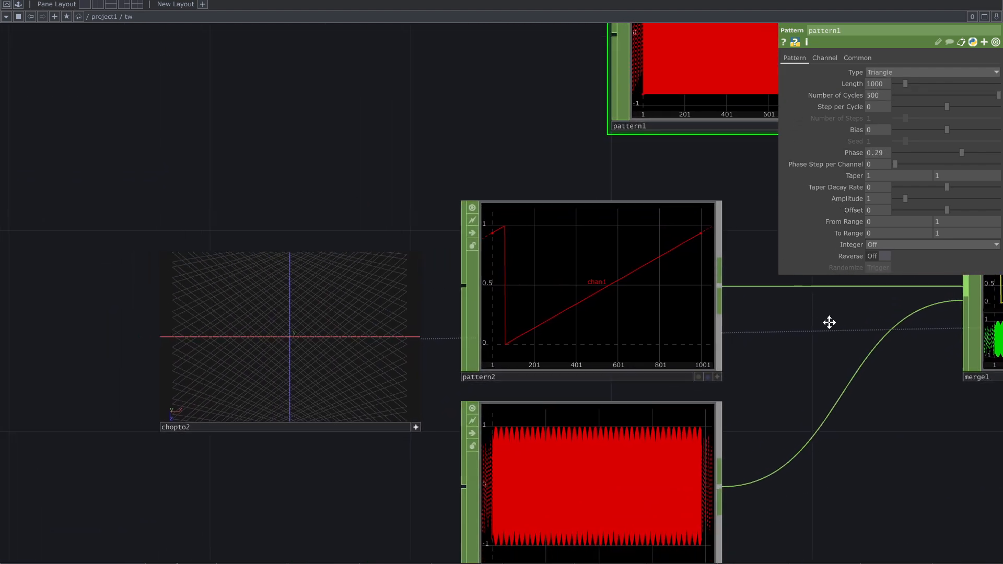
left_click_drag(829, 323, 878, 323)
scroll(292, 491, "up", 4)
left_click_drag(422, 459, 487, 539)
left_click_drag(719, 422, 703, 469)
left_click_drag(740, 410, 697, 435)
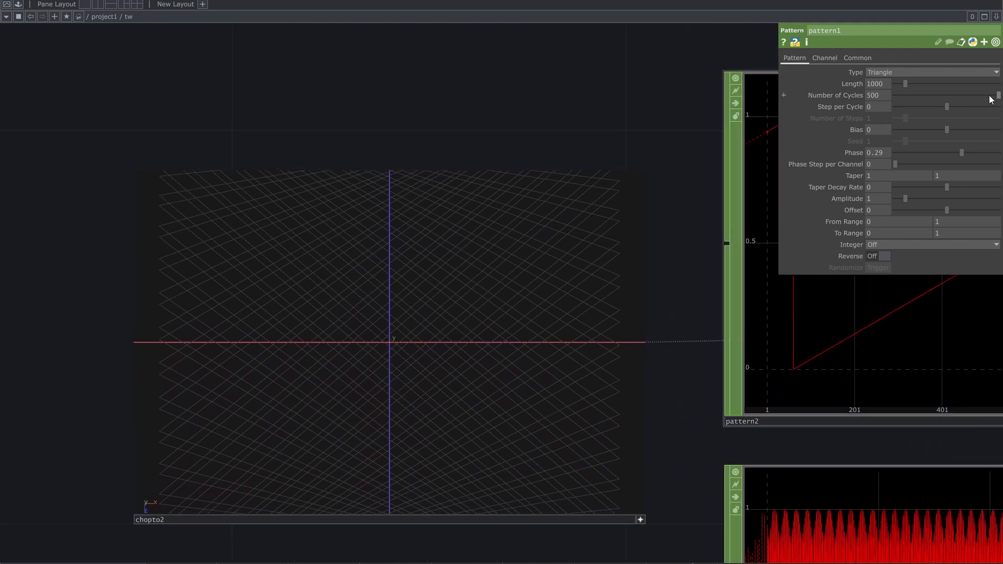
left_click_drag(977, 95, 1000, 100)
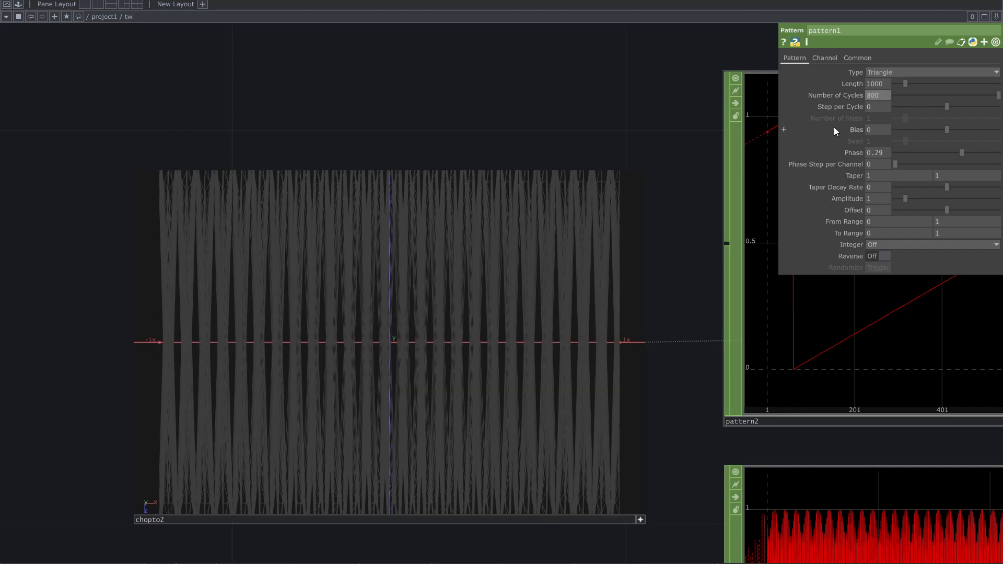
Set the third Pattern CHOP's Number of Cycles to 800.
left_click_drag(671, 125, 592, 140)
scroll(590, 140, "down", 3)
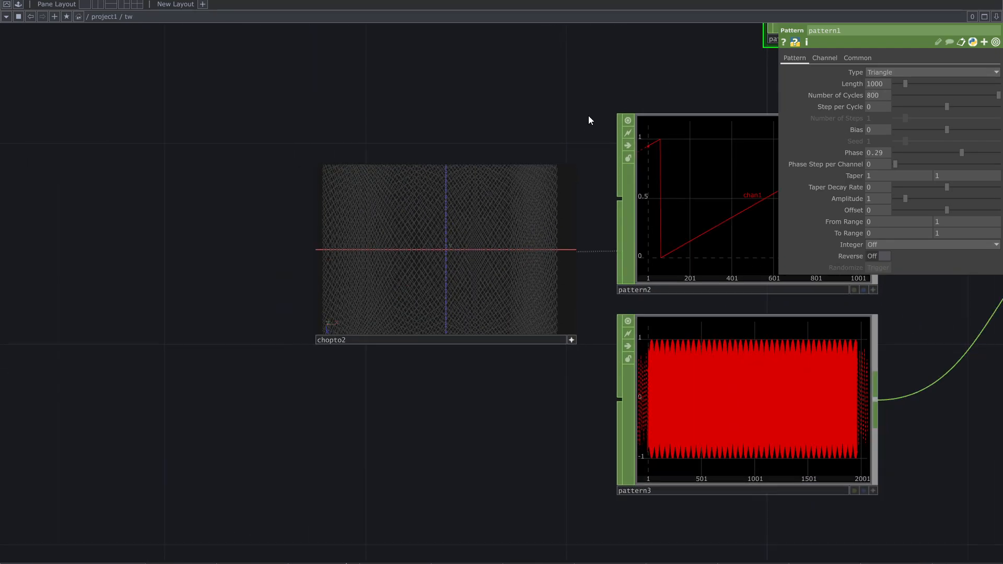
left_click_drag(591, 65, 477, 125)
scroll(384, 149, "up", 3)
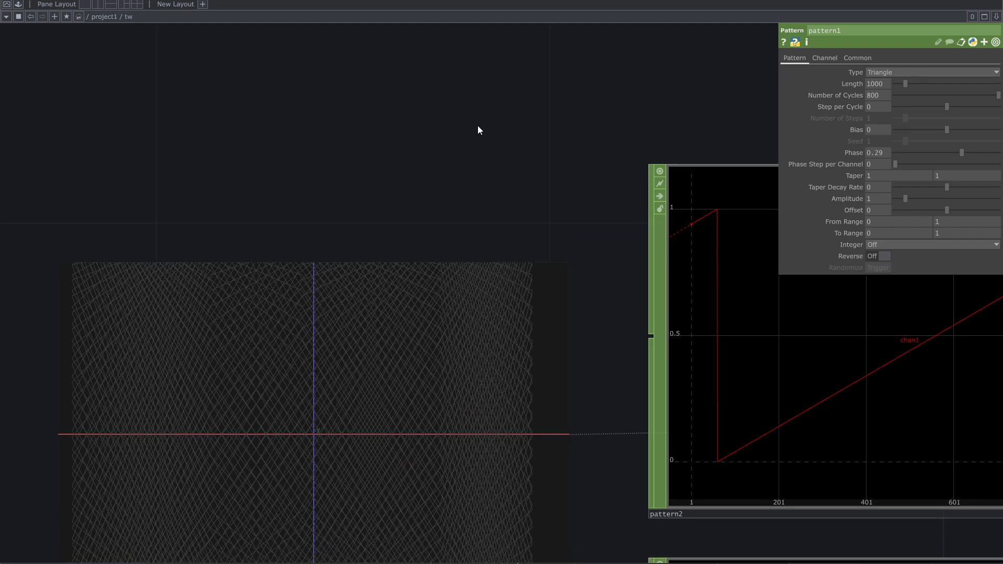
left_click_drag(559, 123, 399, 190)
scroll(399, 190, "down", 2)
left_click_drag(749, 97, 576, 210)
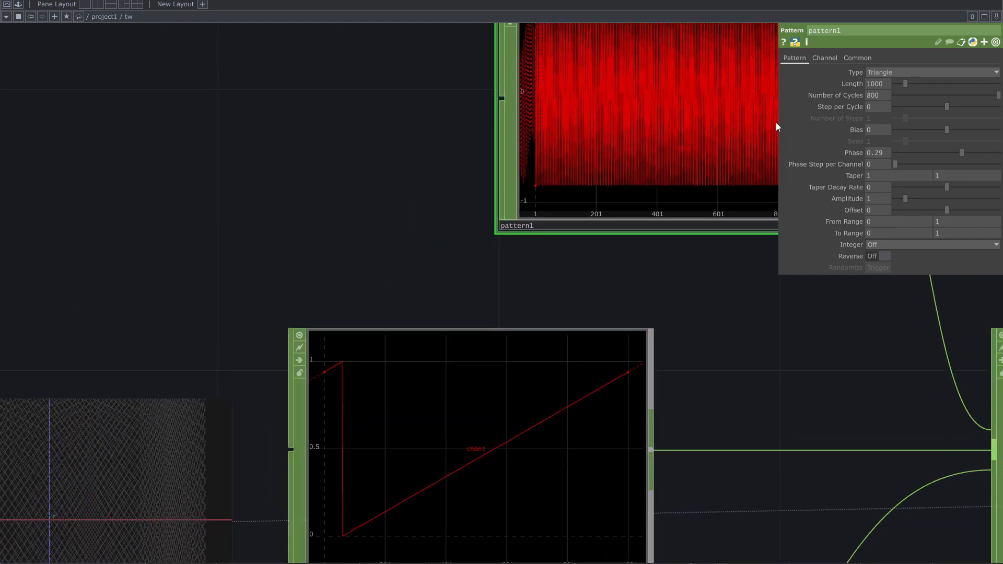
scroll(757, 198, "down", 5)
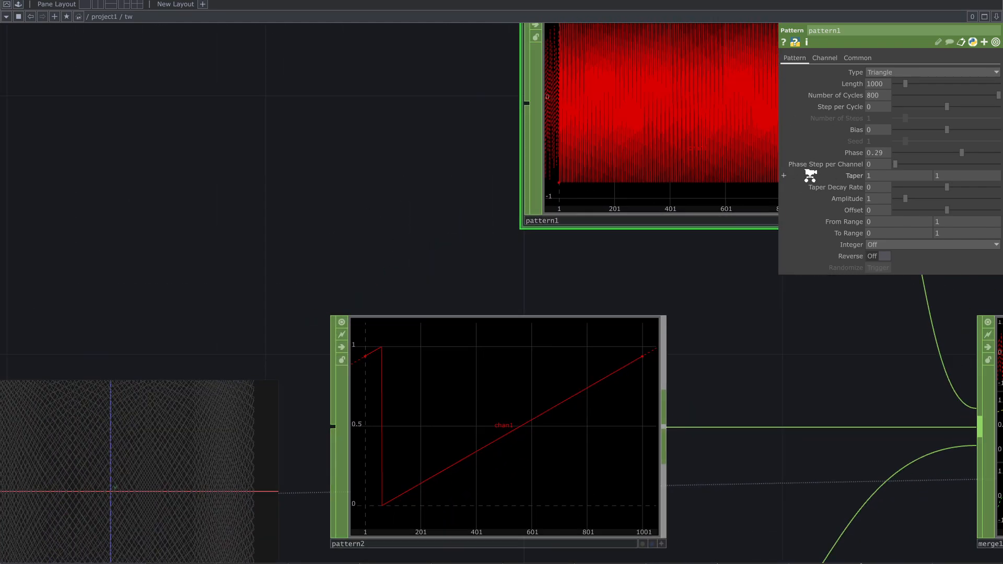
left_click(670, 434)
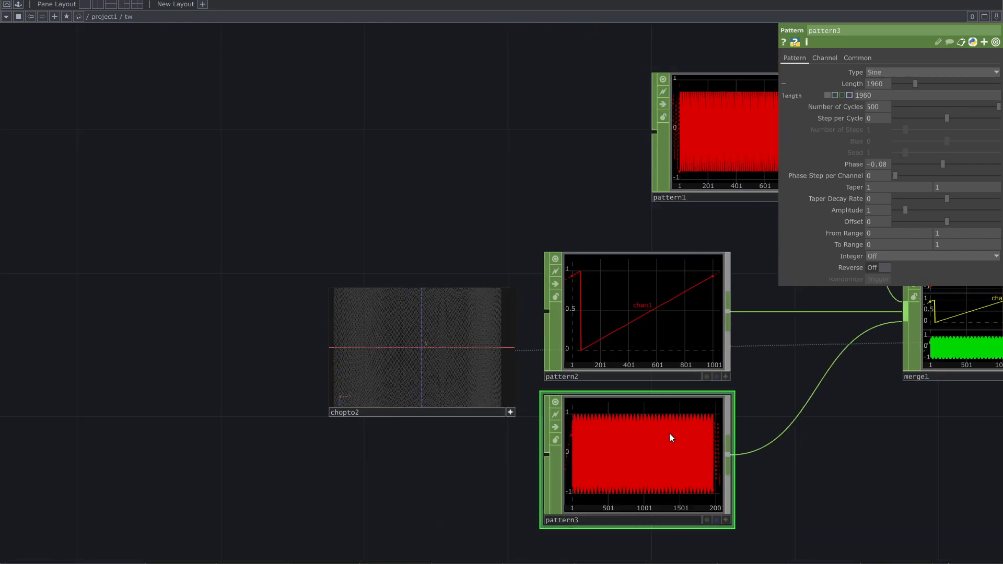
left_click(882, 108)
type("800")
key("Return")
Examine the CHOP to SOP's crossing line pattern from above, up close and as a whole.
scroll(389, 453, "up", 1)
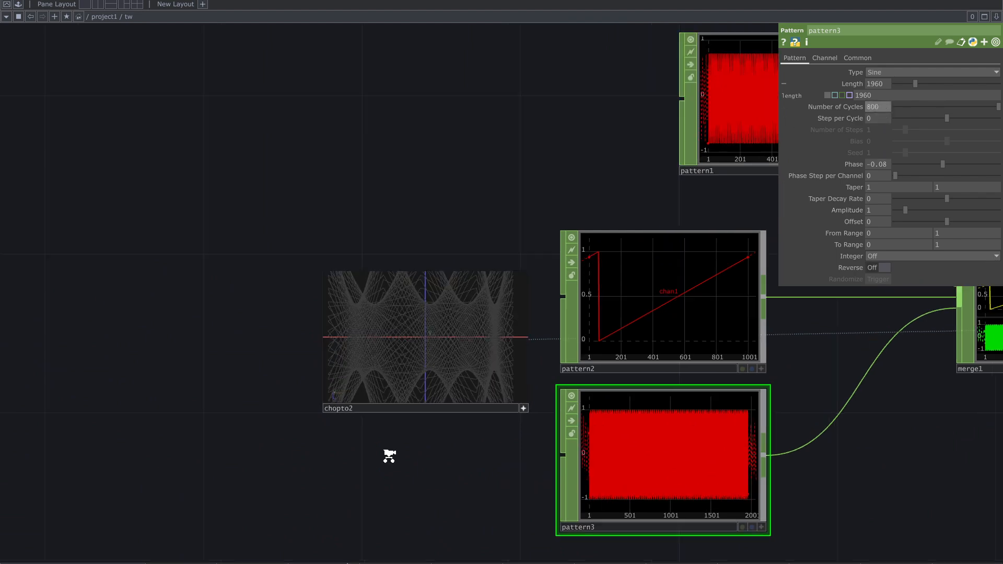
scroll(389, 456, "up", 2)
left_click_drag(505, 505, 517, 533)
left_click_drag(642, 342, 656, 343)
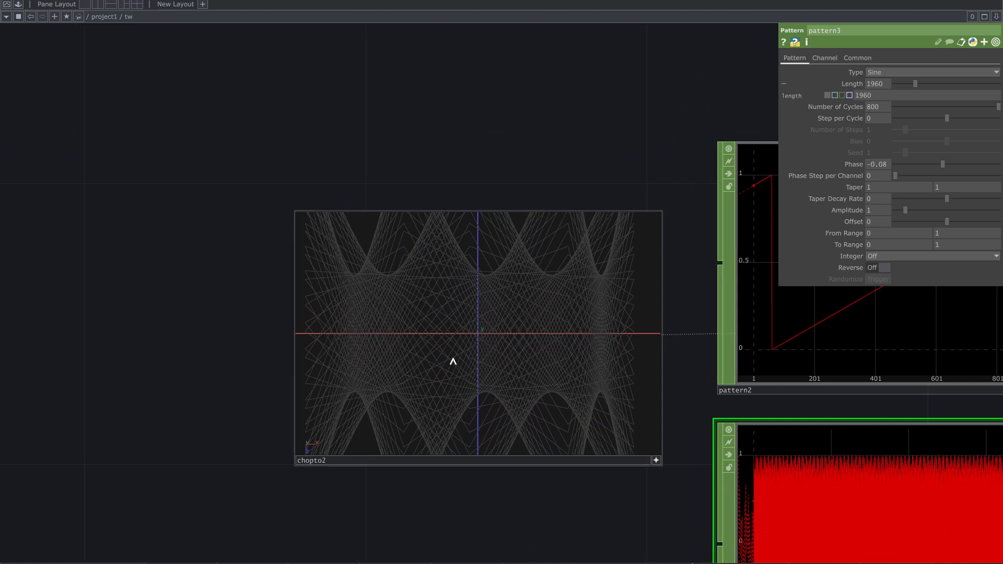
scroll(265, 405, "up", 8)
left_click_drag(85, 390, 1, 397)
left_click_drag(33, 338, 15, 339)
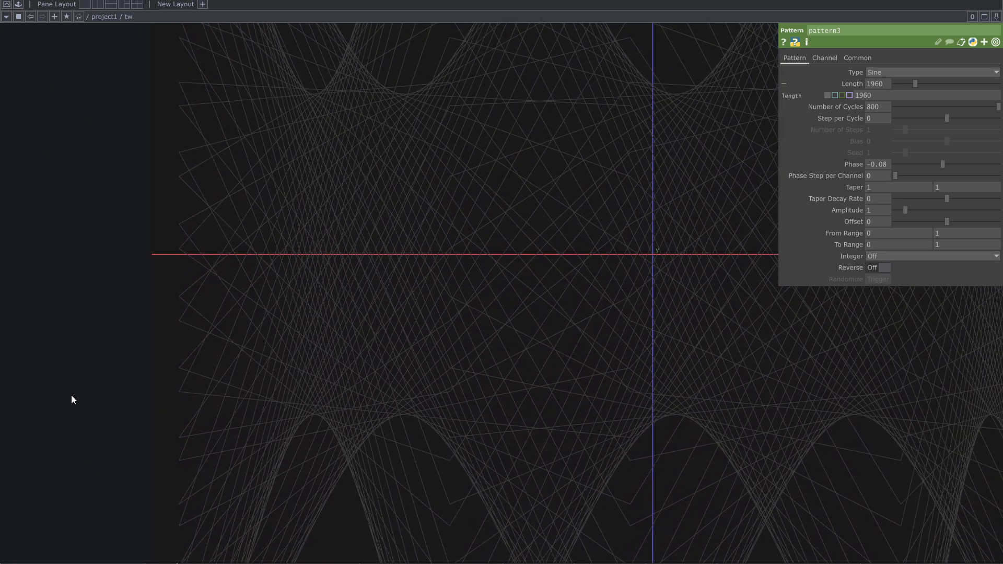
scroll(72, 400, "down", 5)
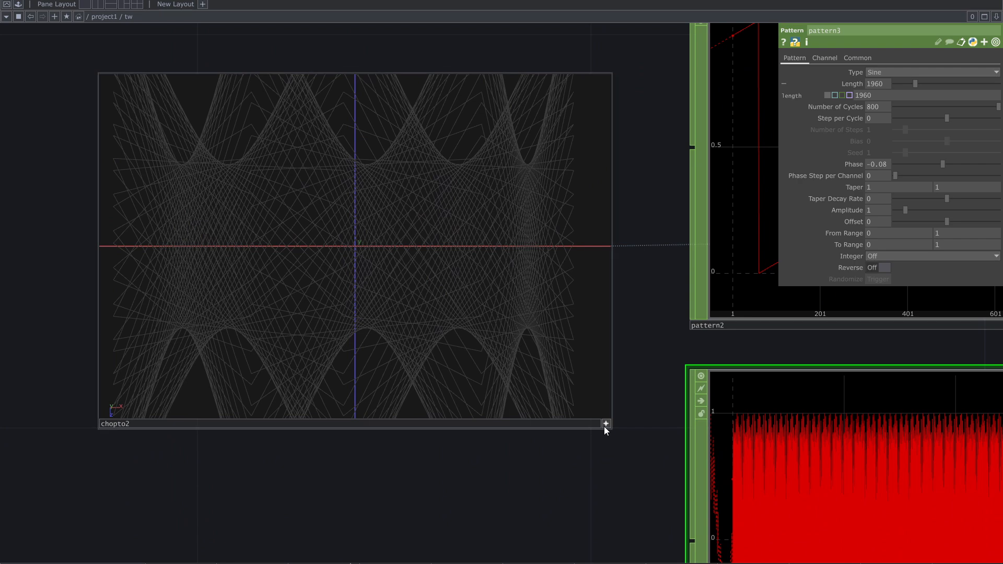
Deactivate the CHOP to SOP's interactive viewer and line up the first Pattern CHOP directly above the second.
left_click(605, 426)
scroll(591, 472, "down", 5)
left_click_drag(516, 456, 370, 461)
left_click_drag(367, 373, 367, 223)
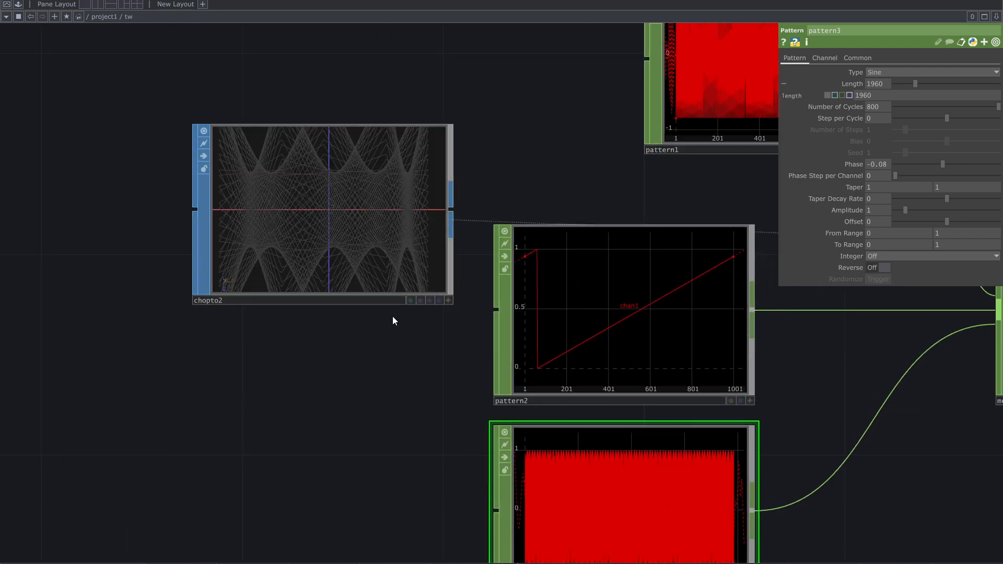
scroll(392, 316, "down", 4)
left_click_drag(739, 482, 645, 471)
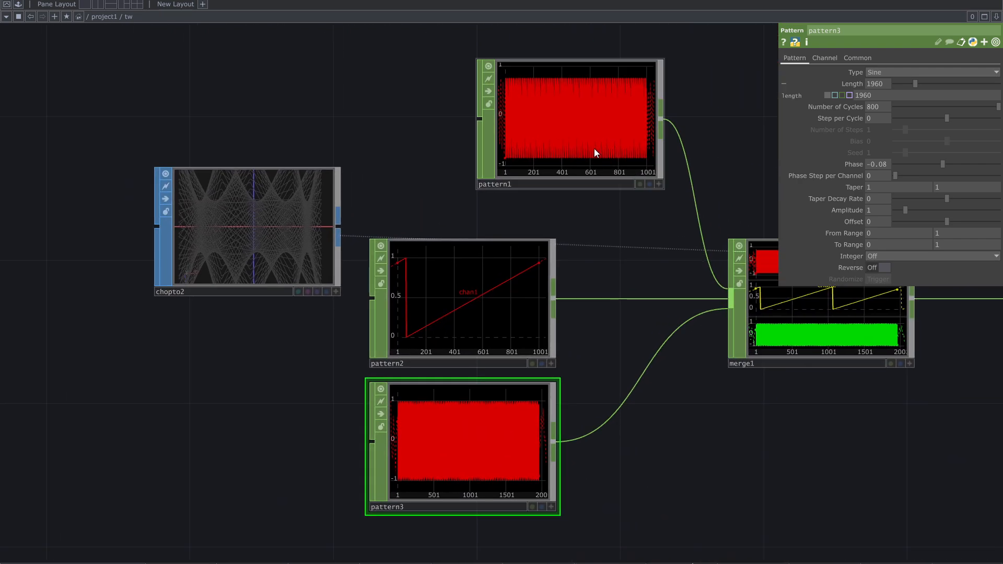
left_click_drag(594, 152, 488, 153)
left_click_drag(356, 217, 431, 247)
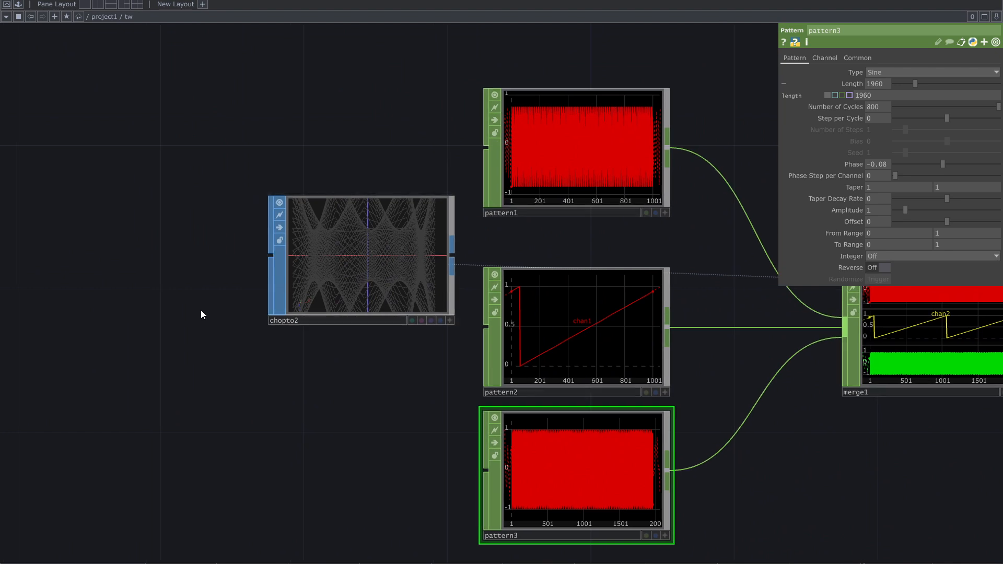
left_click_drag(219, 318, 269, 355)
Add a Constant CHOP and place it above the CHOP to SOP.
key("Tab")
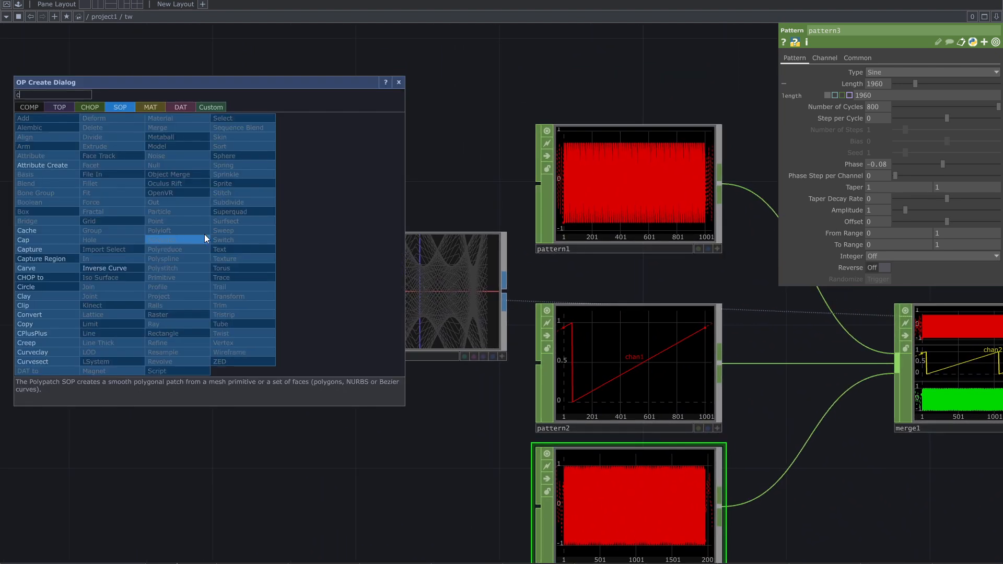
type("co")
left_click(101, 105)
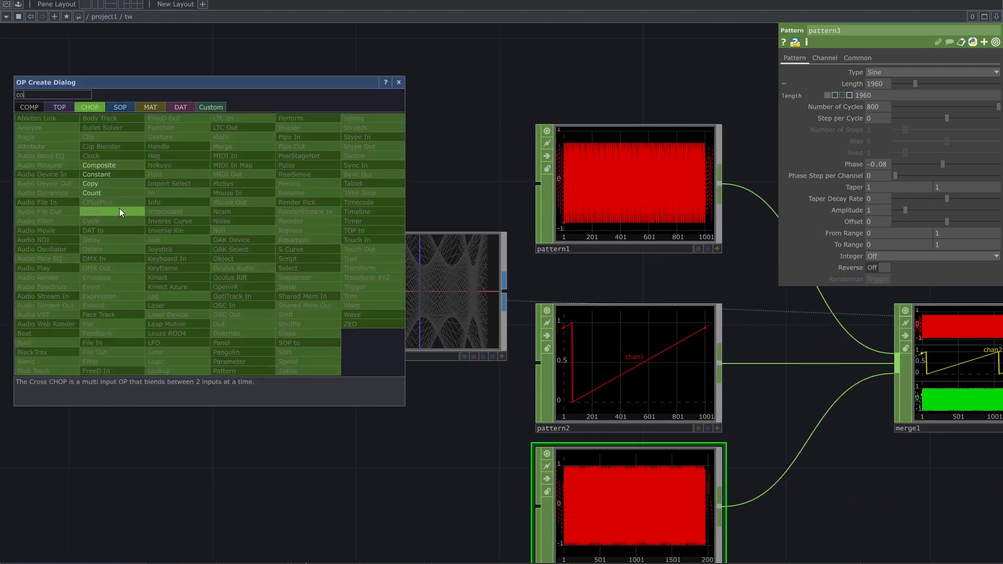
left_click(119, 177)
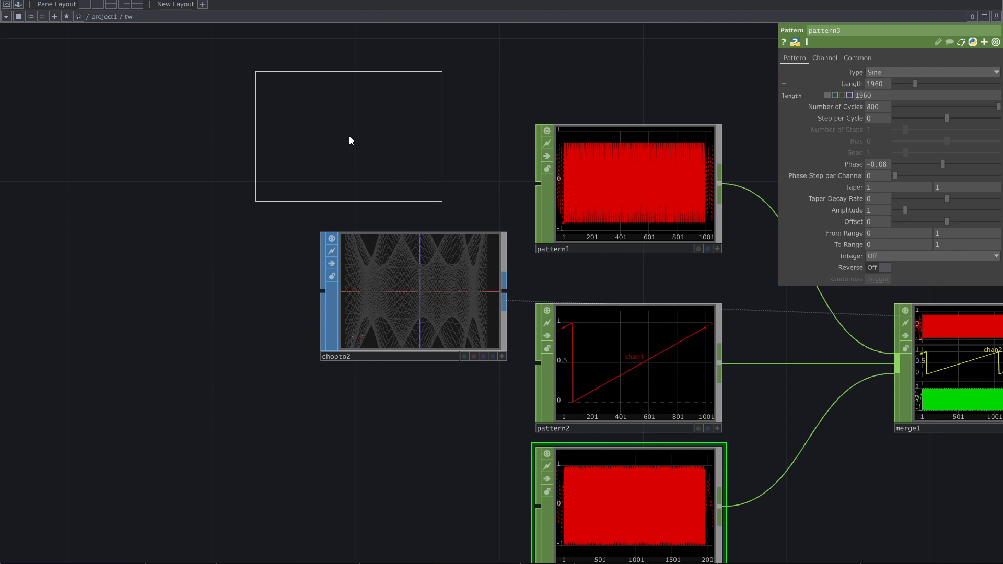
left_click(340, 163)
left_click_drag(457, 186, 436, 268)
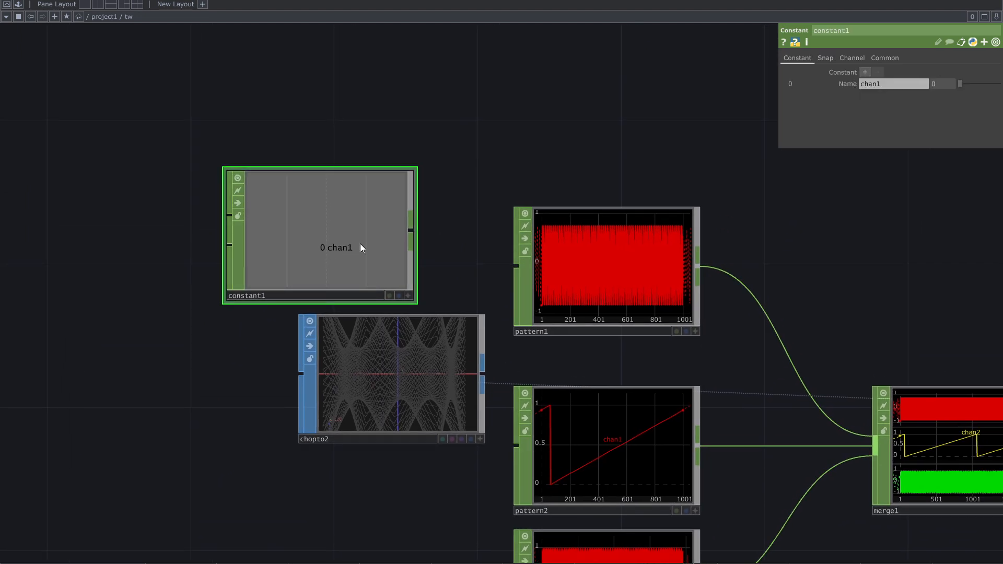
left_click_drag(334, 259, 365, 233)
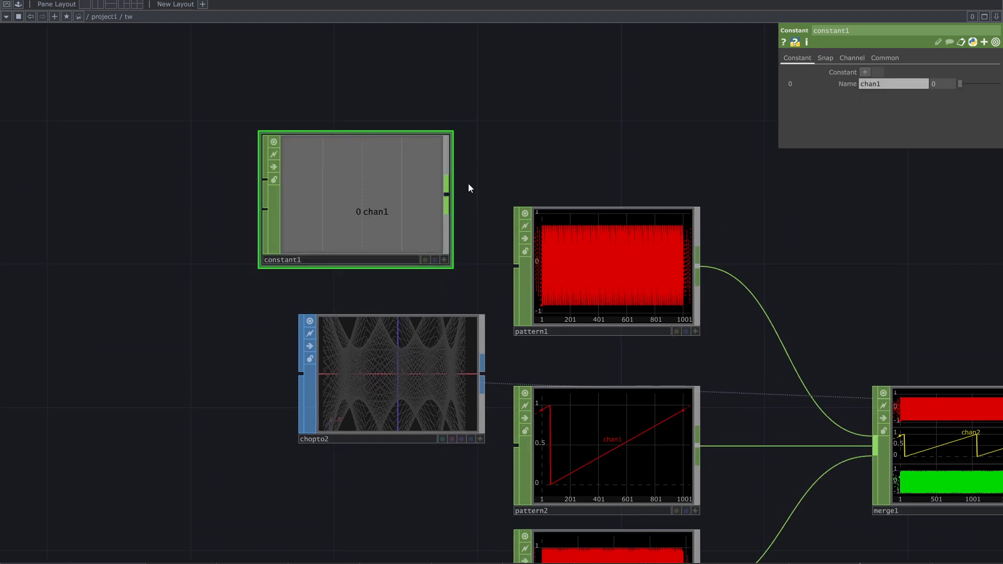
Expand the first Pattern CHOP's Number of Cycles parameter and rename the Constant CHOP as n_cycles.
left_click(585, 240)
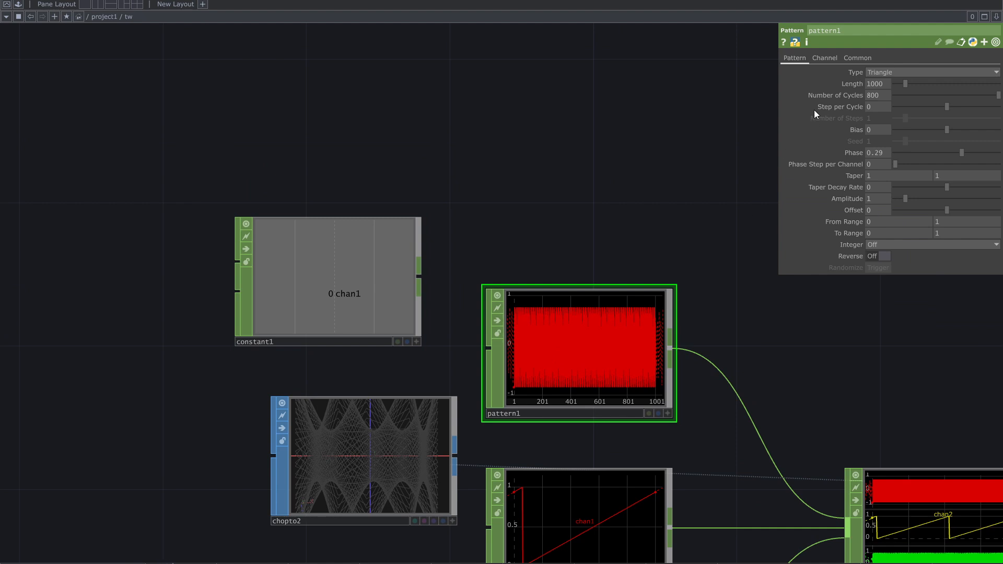
left_click(826, 97)
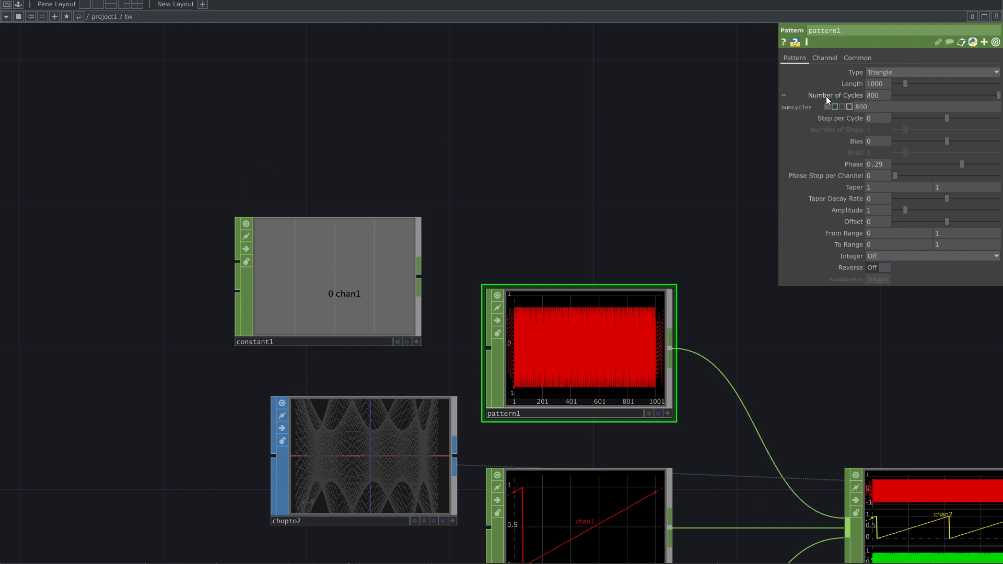
left_click(280, 341)
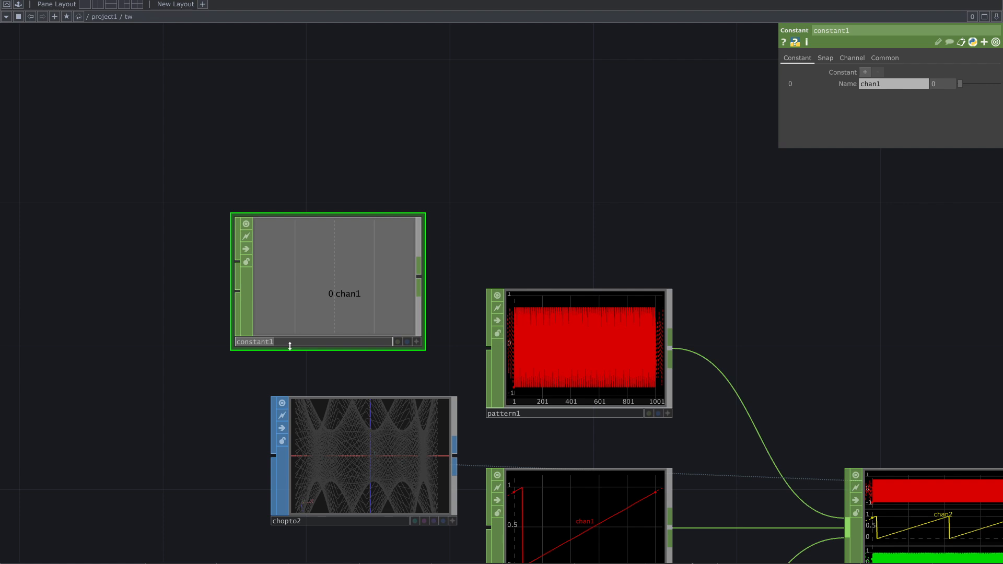
type("n_cy")
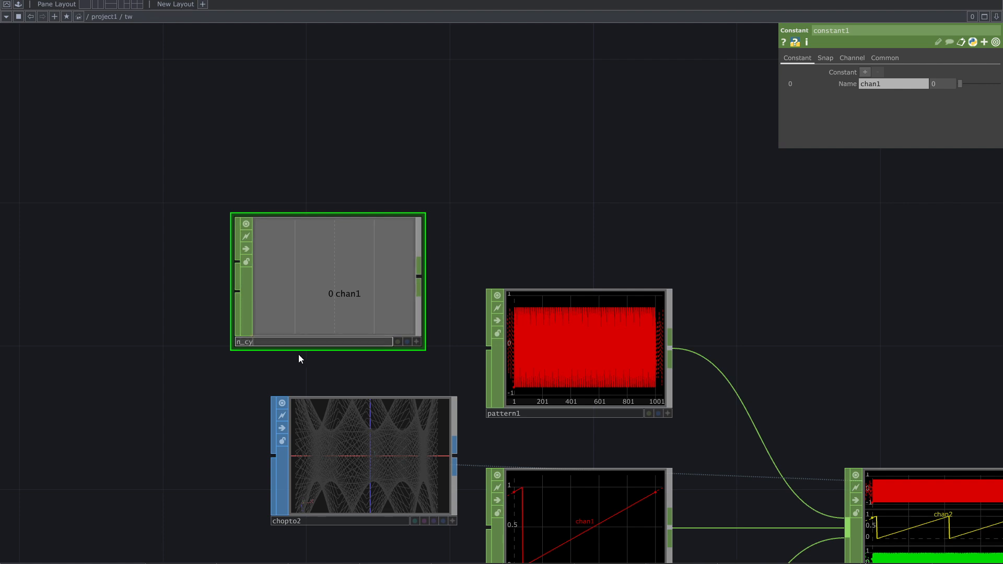
type("cles")
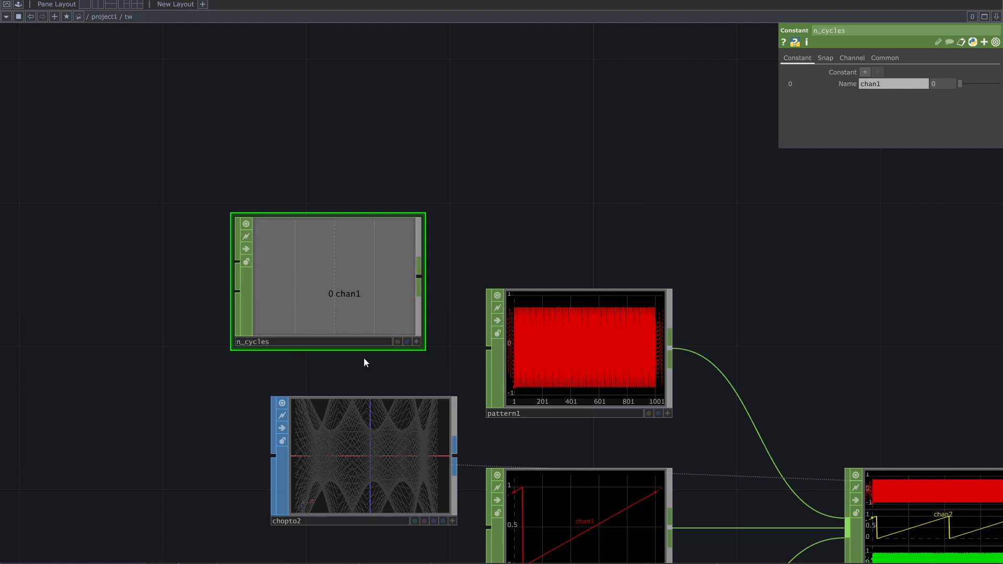
key("Return")
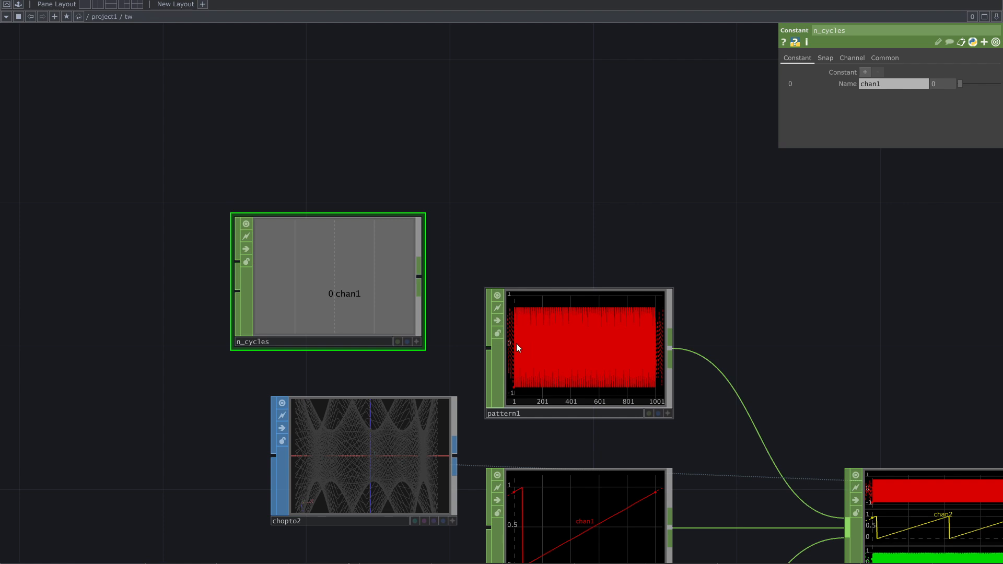
Link the first Pattern CHOP's Number of Cycles to the n_cycles Constant CHOP's chan1 as a CHOP Reference.
left_click(568, 355)
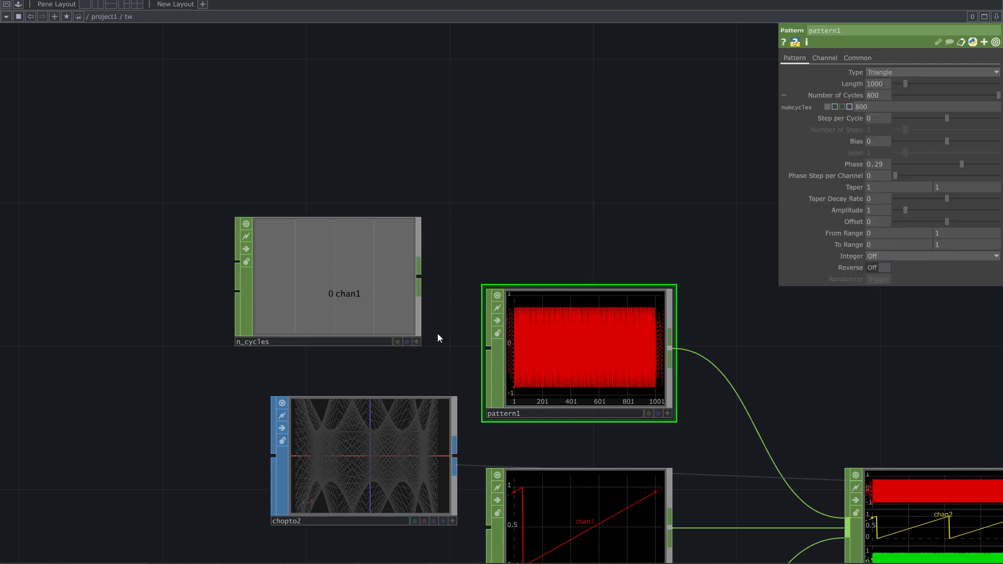
left_click(421, 346)
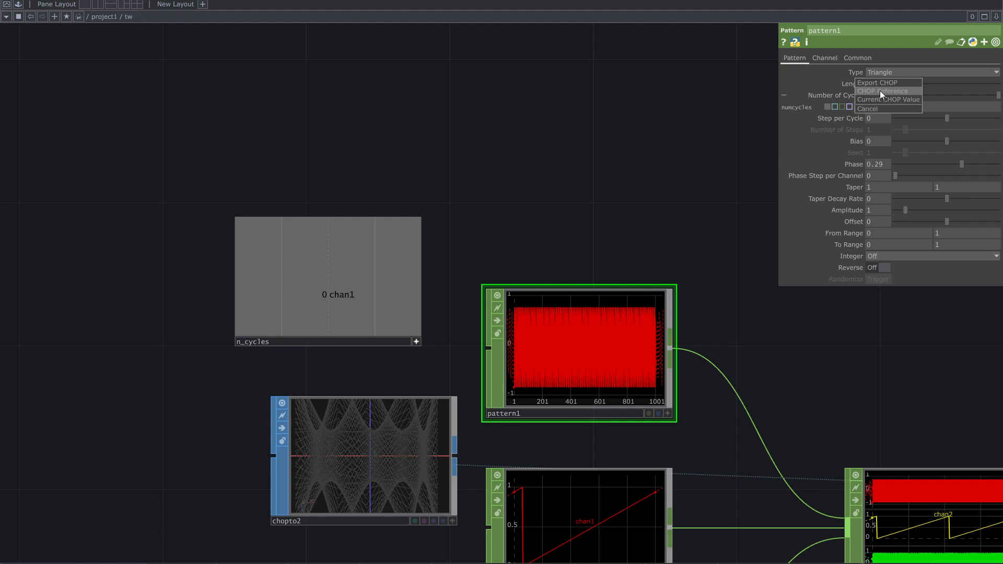
left_click(880, 91)
Link the third Pattern CHOP's Number of Cycles to n_cycles' chan1 as a CHOP Reference.
left_click_drag(701, 437, 671, 250)
left_click(586, 468)
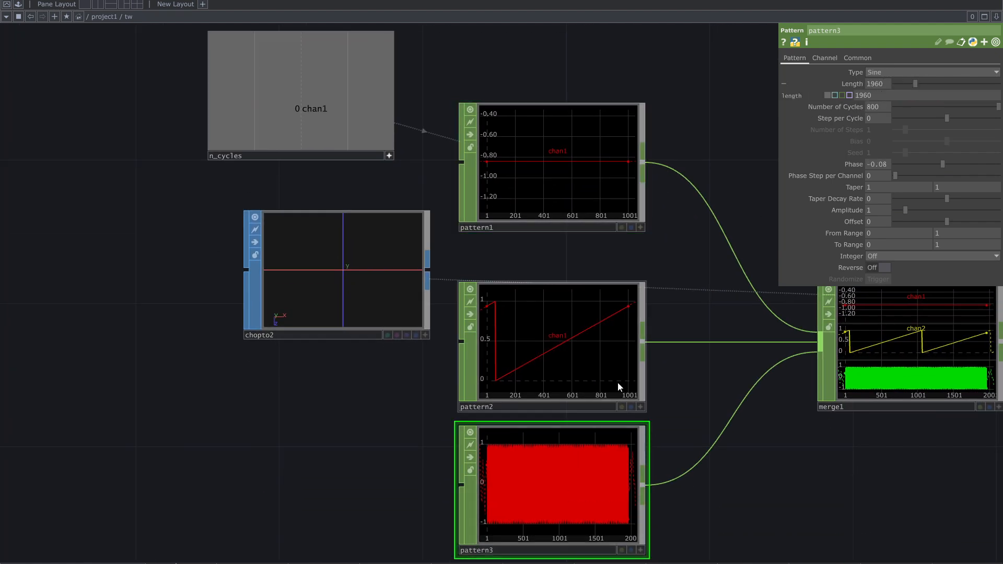
left_click_drag(682, 320, 682, 344)
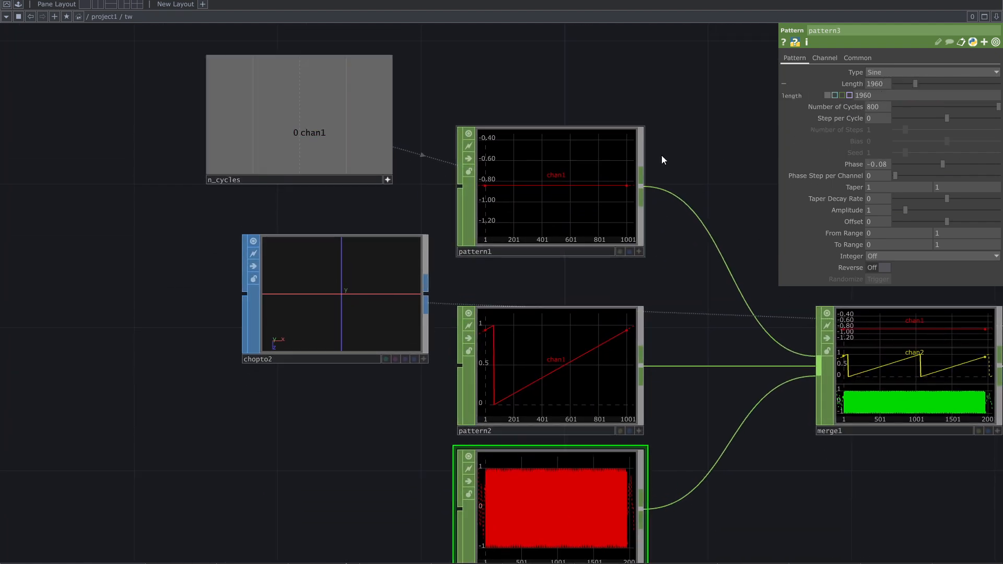
left_click_drag(386, 151, 871, 107)
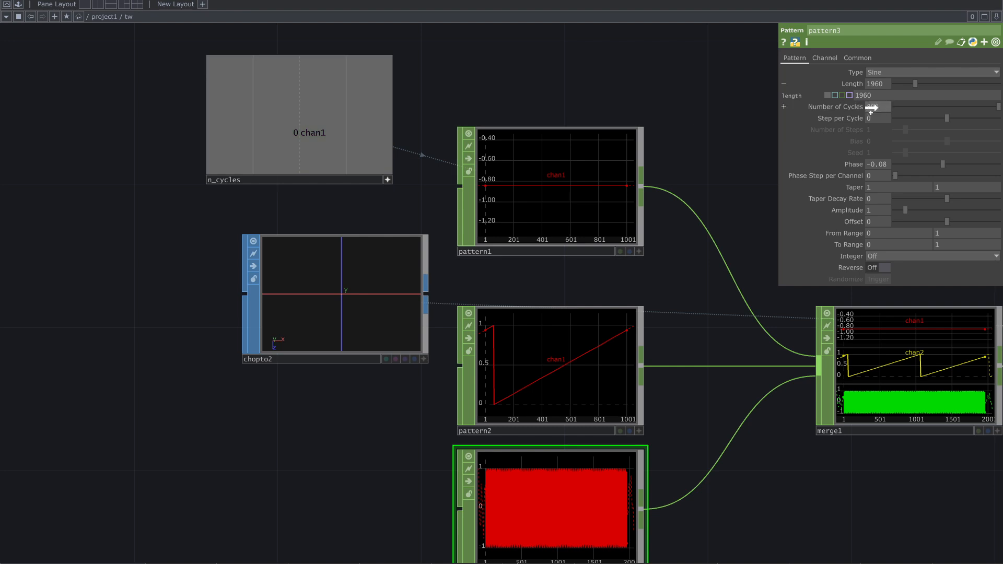
left_click(870, 103)
left_click_drag(694, 381, 576, 379)
left_click_drag(525, 324, 657, 337)
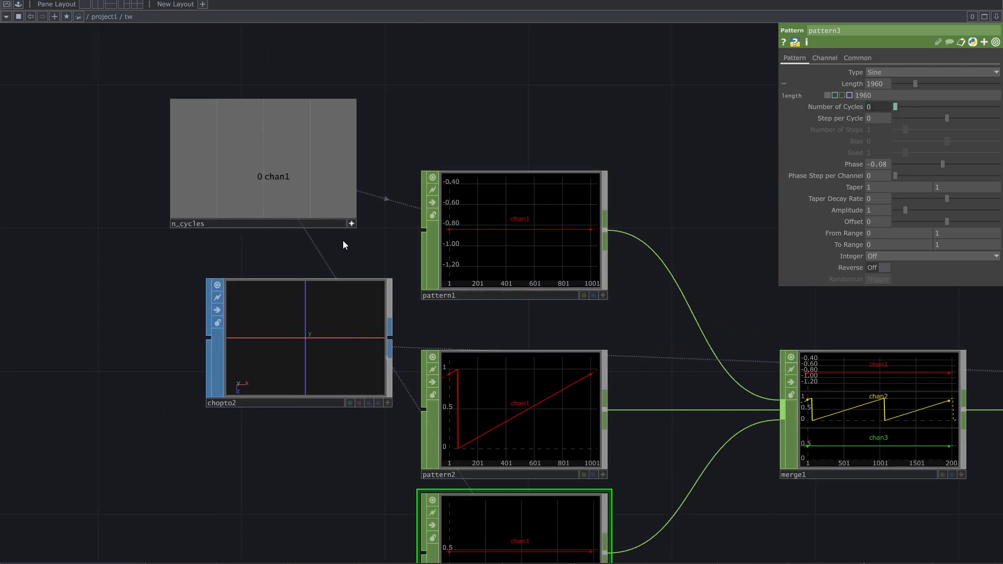
Set the n_cycles Constant CHOP's chan1 value to 800.
left_click(284, 159)
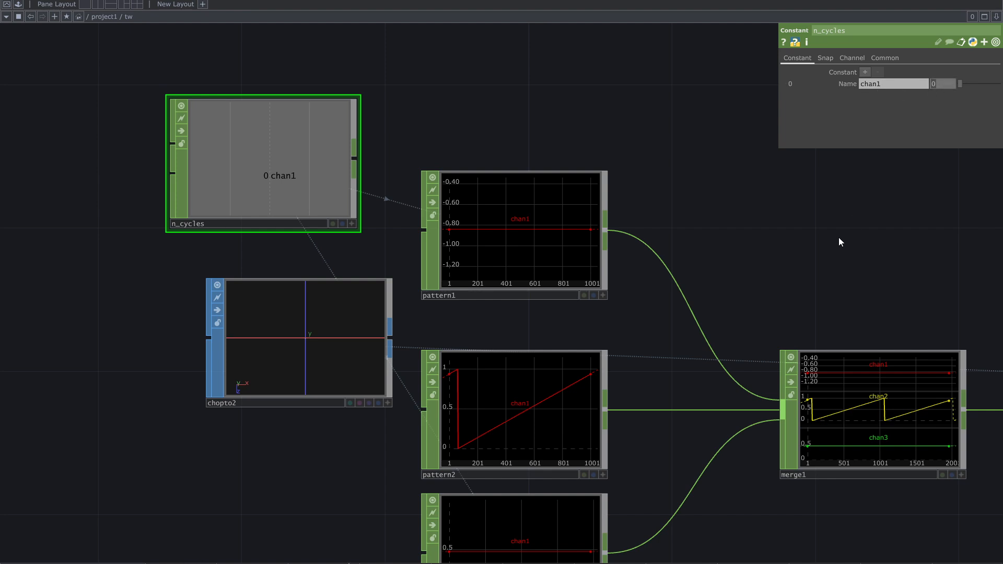
type("800")
key("Return")
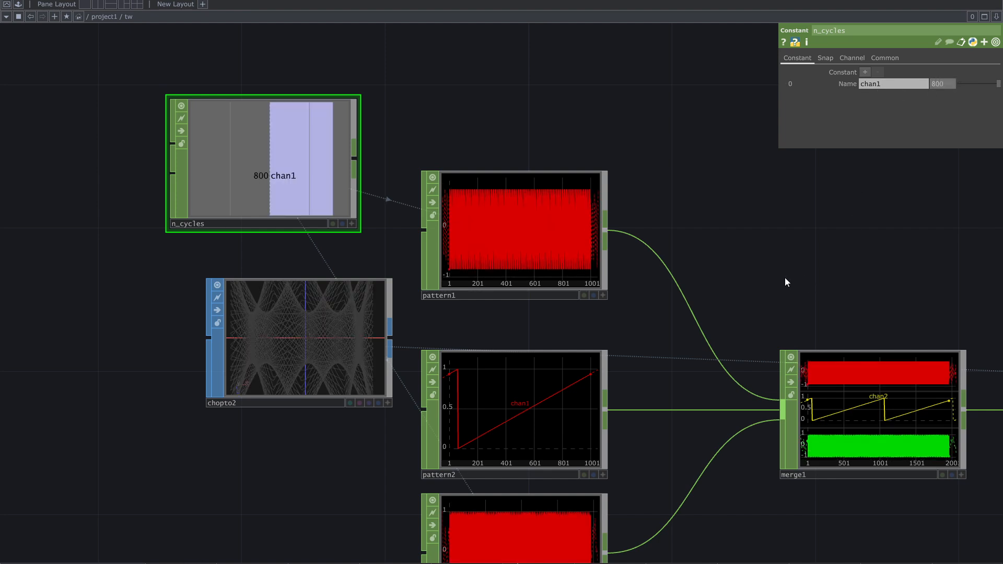
left_click_drag(621, 367, 708, 355)
left_click_drag(407, 431, 438, 420)
scroll(437, 416, "up", 5)
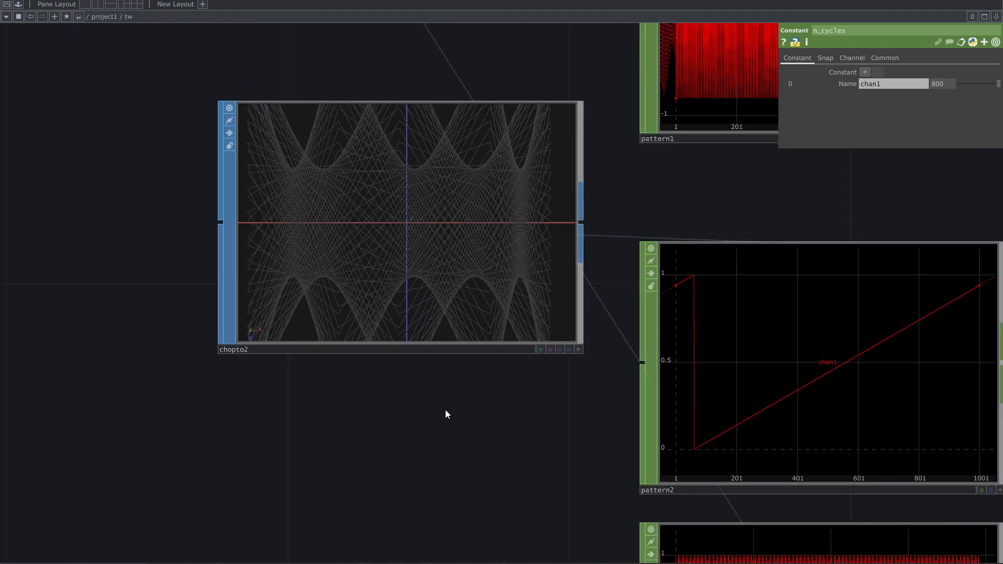
left_click_drag(487, 367, 520, 407)
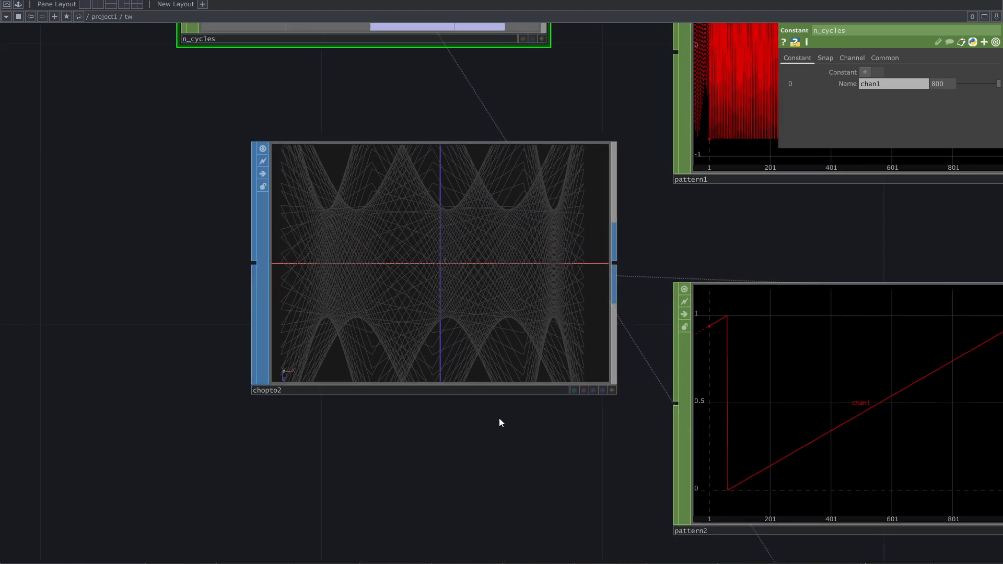
left_click_drag(541, 459, 434, 446)
scroll(457, 432, "down", 5)
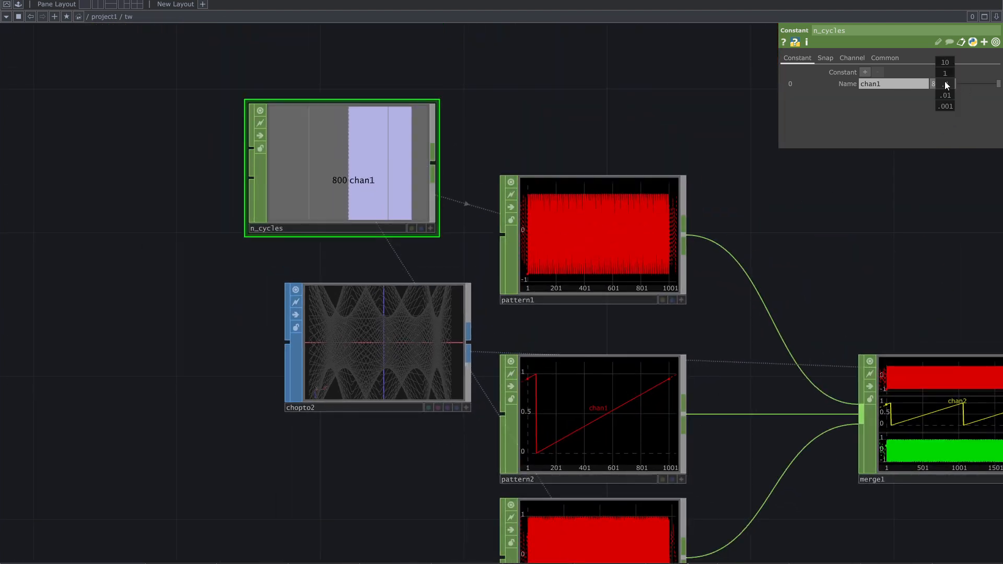
Try a chan1 value of 770 in n_cycles and inspect the CHOP to SOP's lines up close.
middle_click_drag(943, 76, 944, 87)
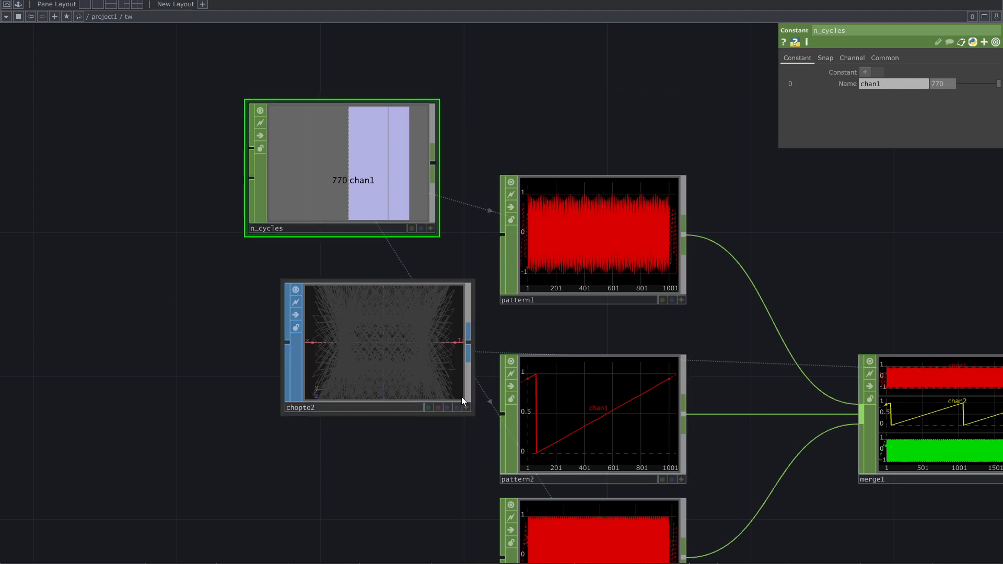
scroll(303, 369, "up", 5)
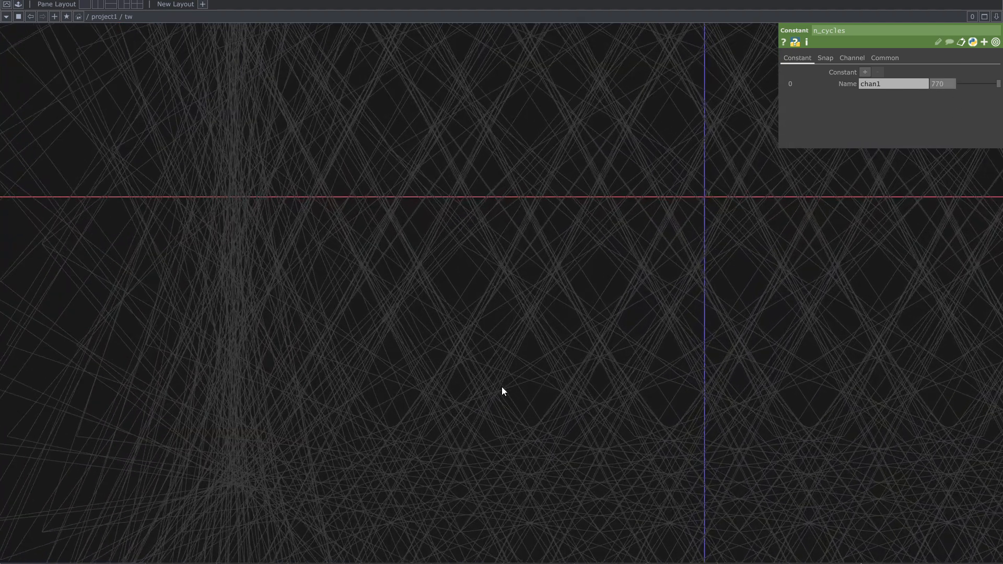
scroll(504, 390, "down", 5)
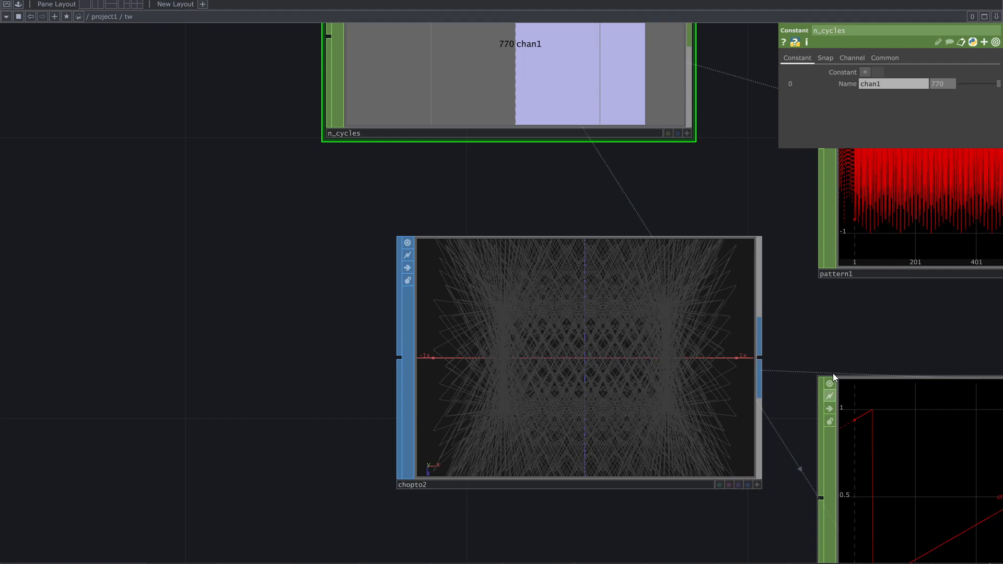
left_click_drag(794, 330, 590, 320)
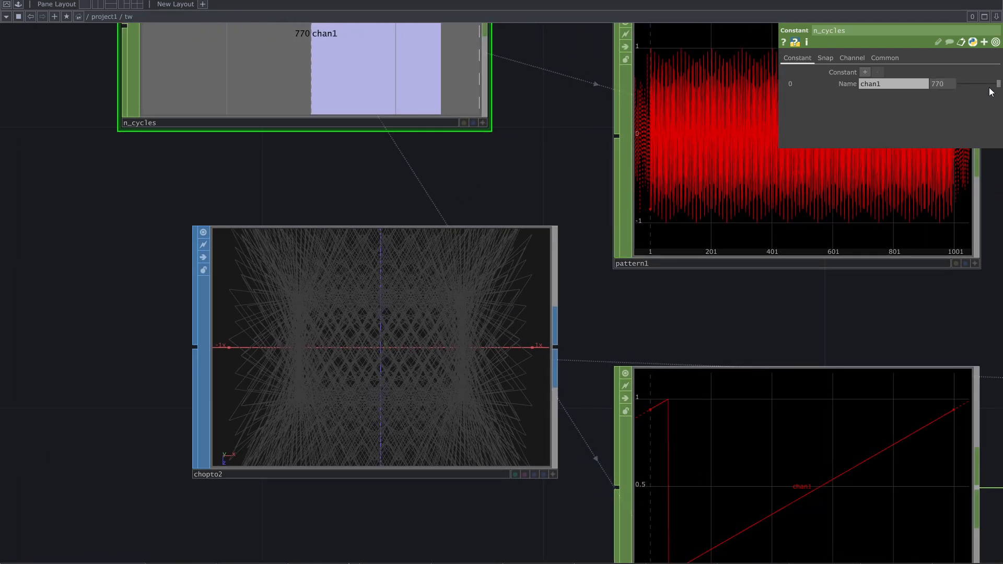
Try a chan1 value of 400 in the n_cycles Constant CHOP.
left_click_drag(991, 92, 992, 88)
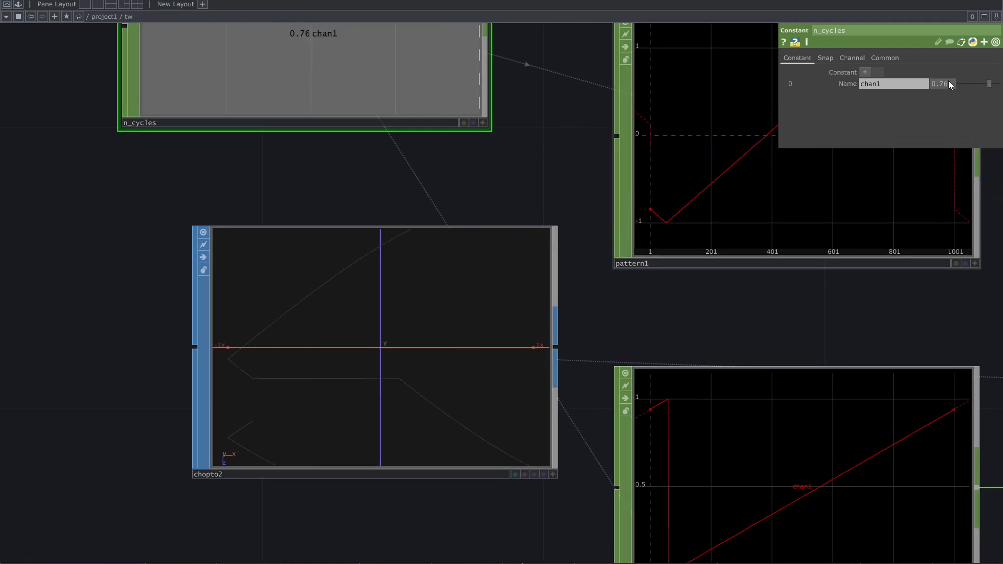
left_click(939, 84)
type("400")
key("Return")
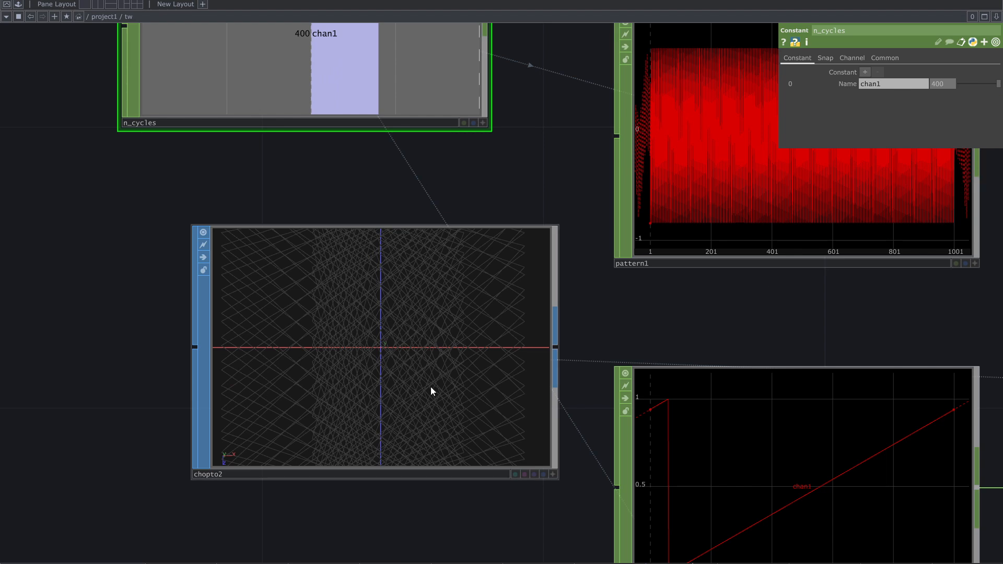
Restore n_cycles' chan1 value to 800 and check the CHOP to SOP's pattern.
type("80")
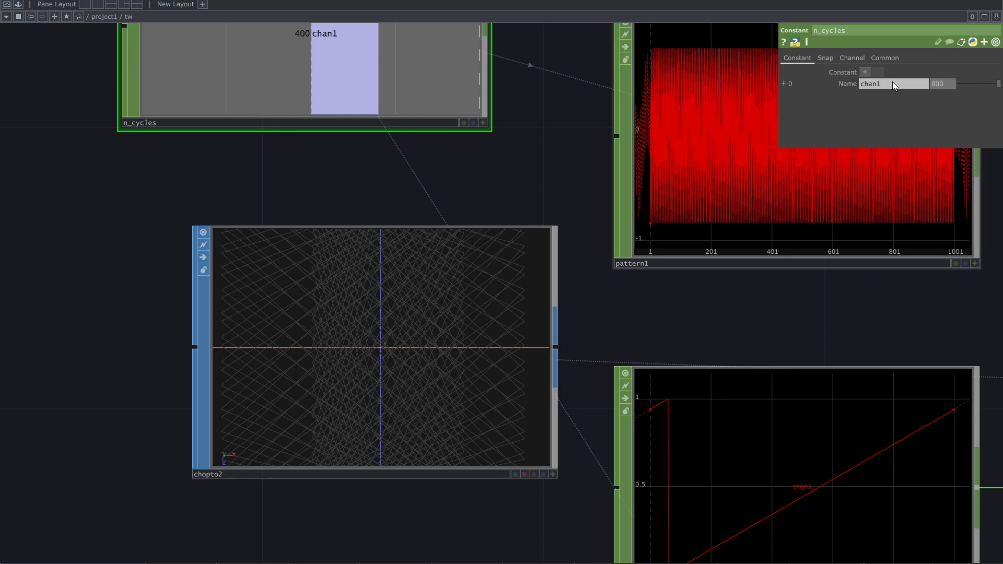
type("0")
key("Return")
left_click_drag(763, 309, 686, 291)
scroll(331, 397, "down", 5)
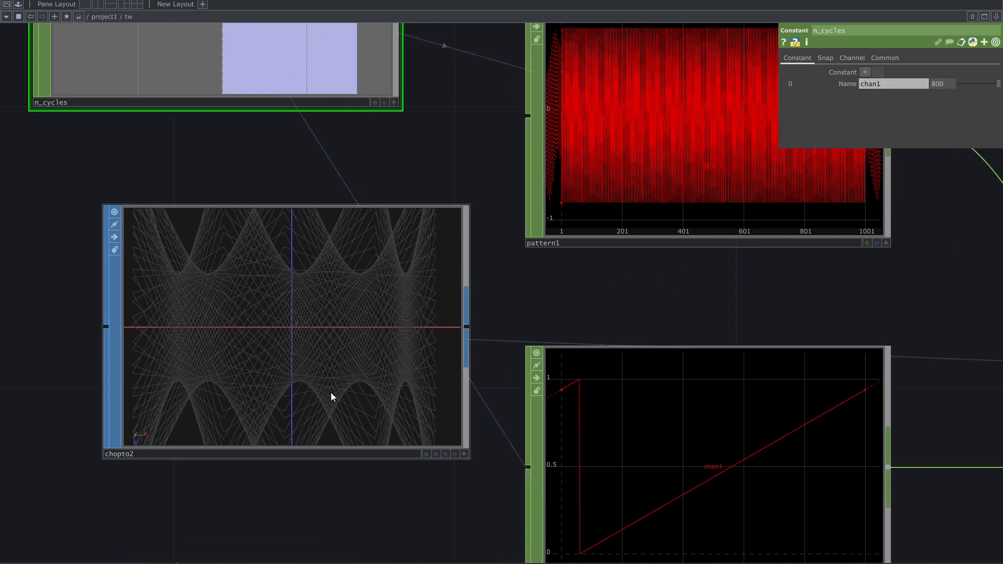
scroll(463, 421, "up", 3)
scroll(444, 430, "up", 2)
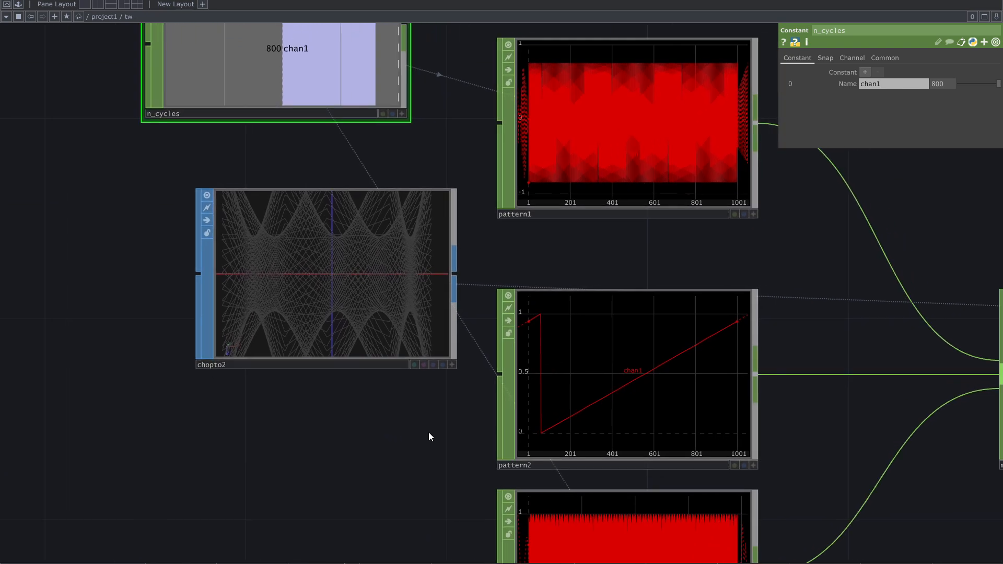
Set the second Pattern CHOP's Phase to -0.2 and undo a trial change to its other parameters.
left_click(625, 374)
left_click_drag(952, 151, 936, 150)
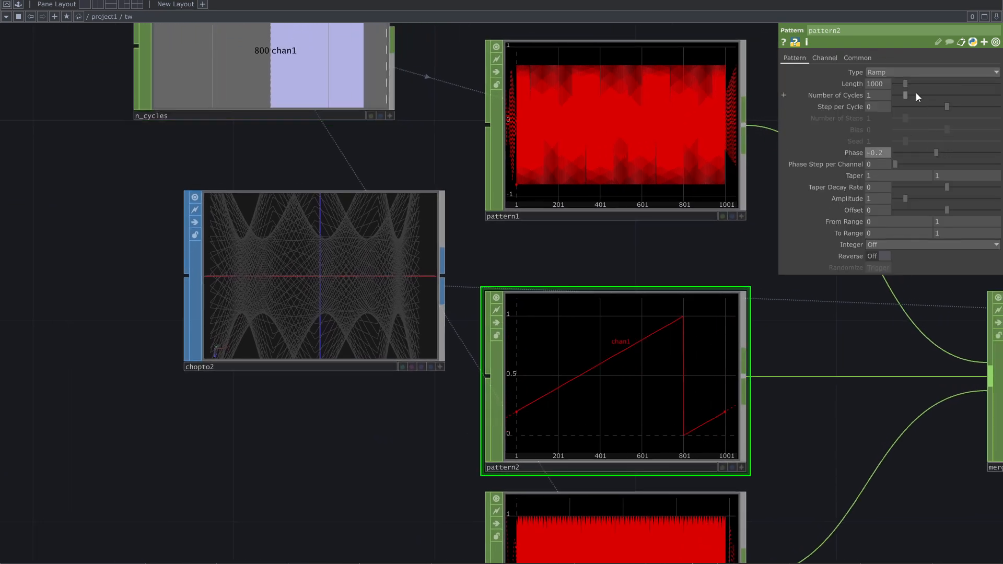
left_click_drag(916, 94, 911, 86)
key("ctrl+z")
key("ctrl+z")
left_click_drag(833, 329, 891, 288)
left_click_drag(434, 439, 412, 499)
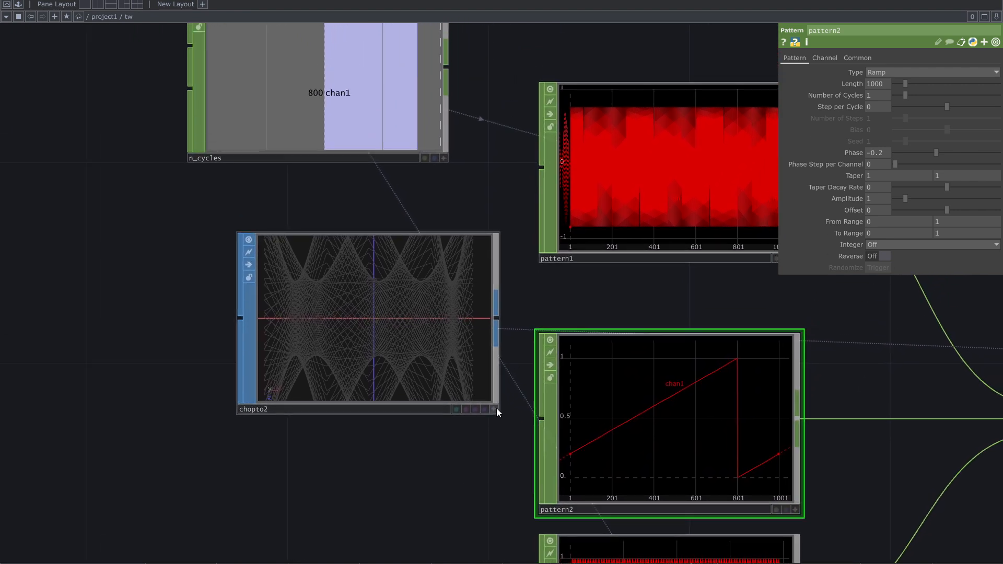
Activate the CHOP to SOP's viewer and examine its line geometry from several angles in the perspective viewport.
left_click(495, 409)
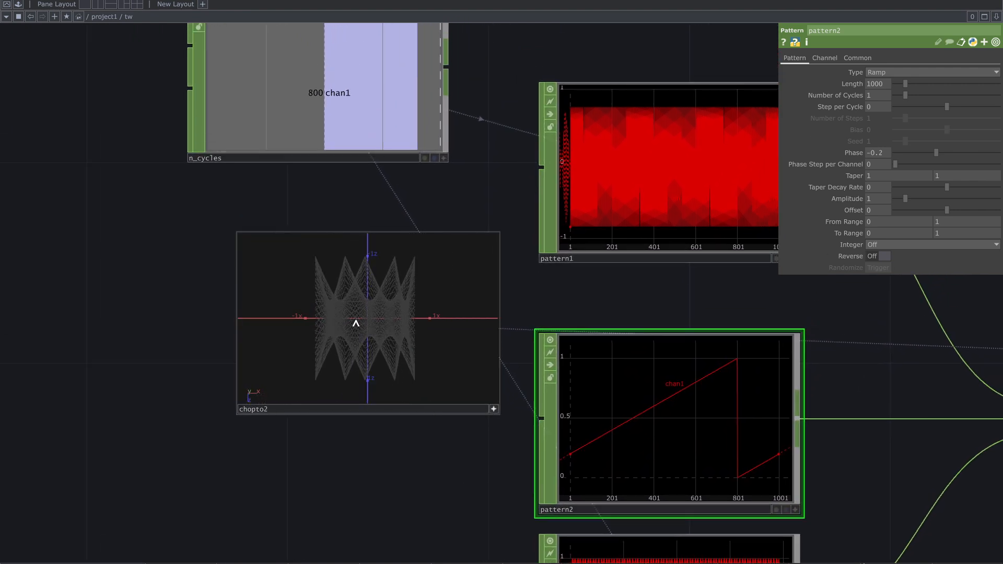
right_click(391, 344)
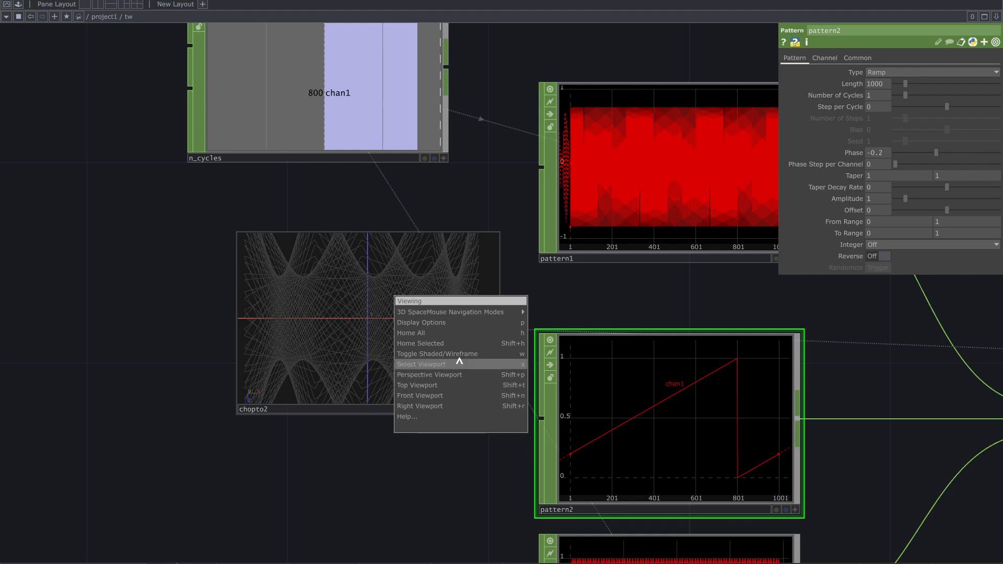
left_click(465, 374)
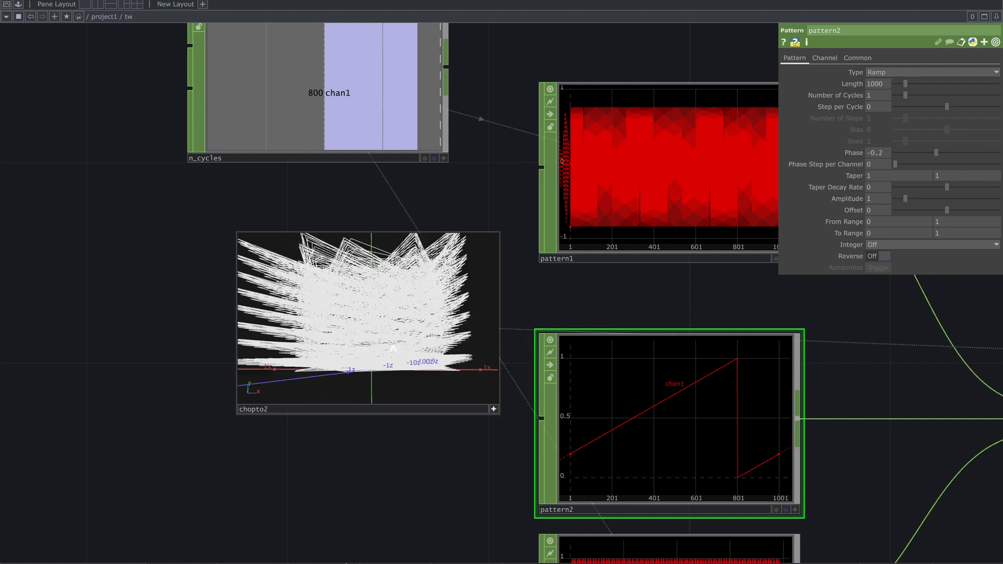
left_click_drag(376, 366, 432, 353)
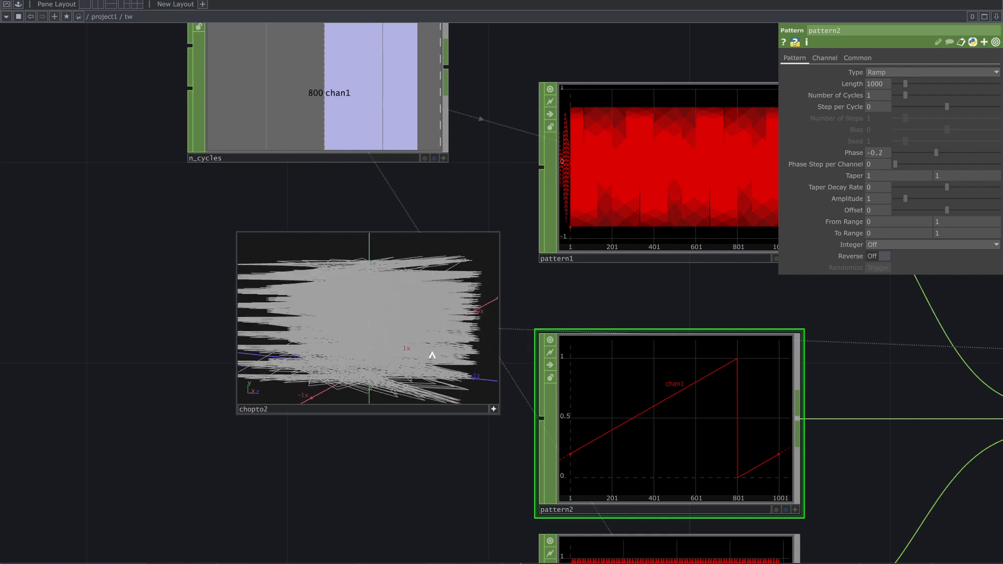
left_click_drag(462, 310, 378, 313)
Return the CHOP to SOP's viewer to the top viewport and inspect the line pattern from above.
right_click(435, 236)
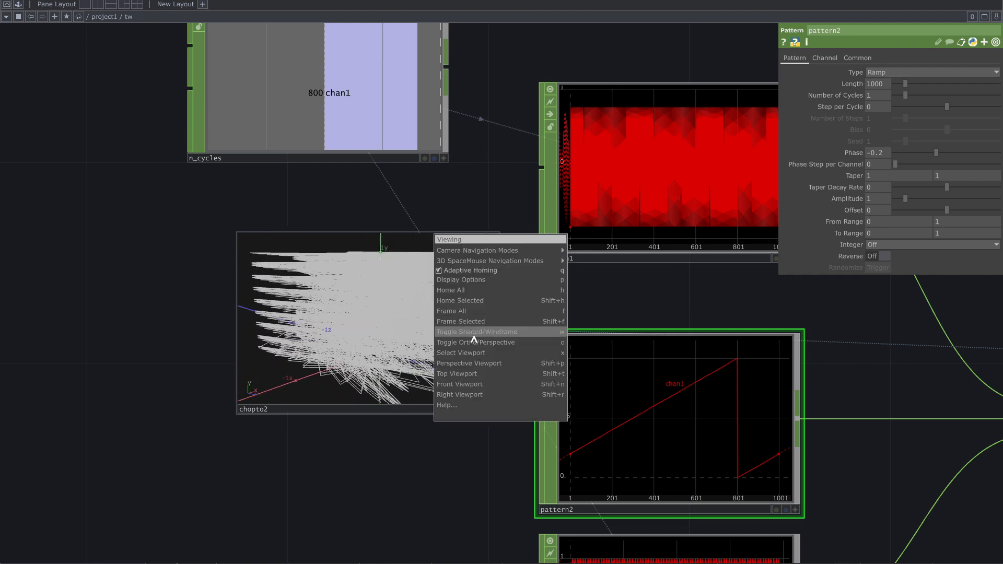
left_click(471, 372)
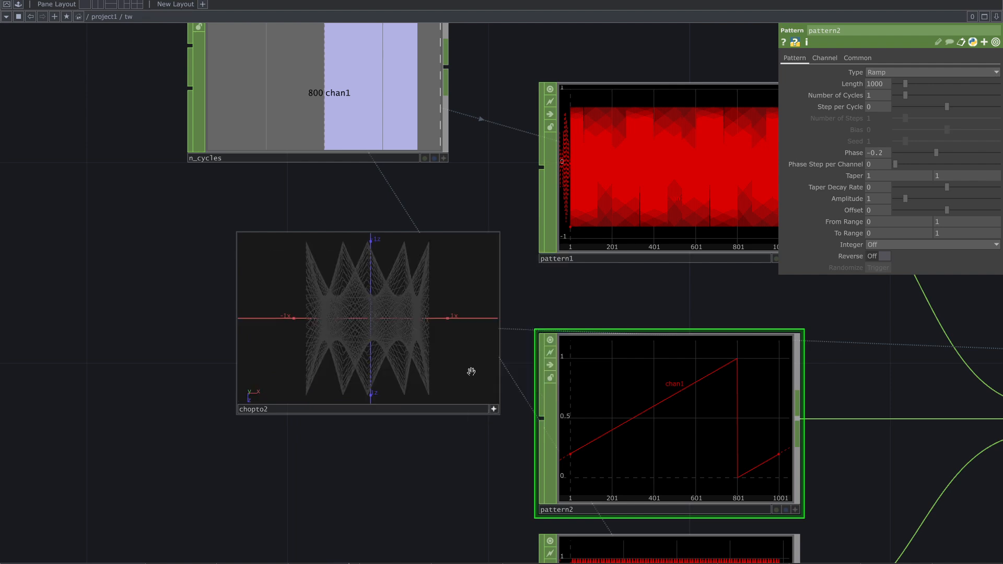
scroll(392, 326, "up", 5)
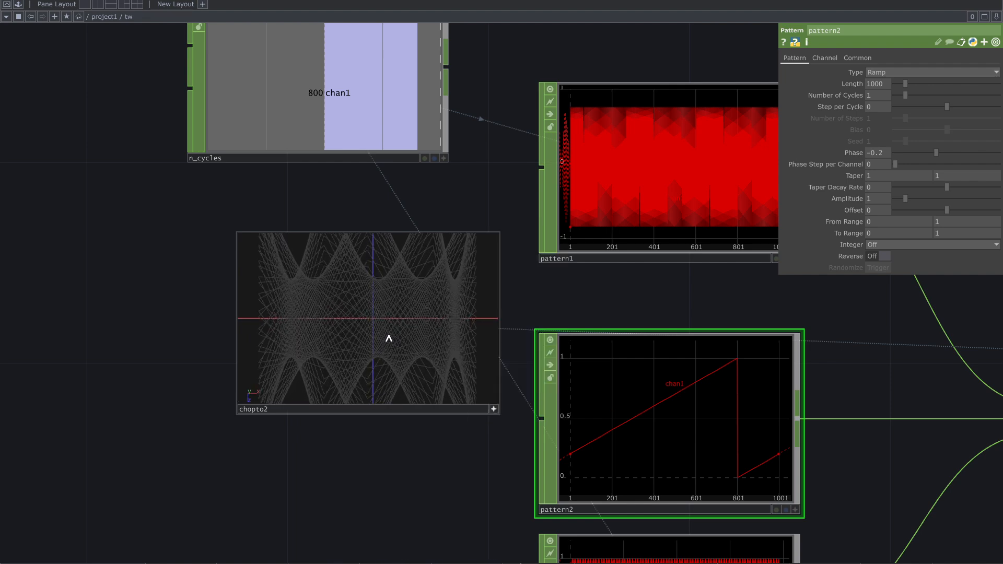
scroll(345, 407, "down", 5)
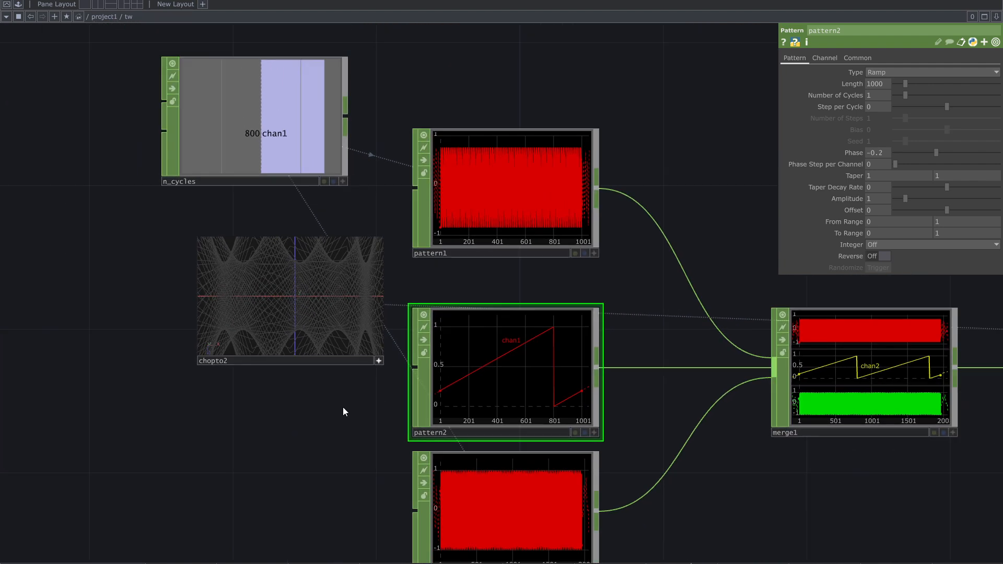
Add a CHOP to SOP fed by the topto1 CHOP and place it beyond topto1 at the end of the network.
left_click_drag(762, 466, 416, 414)
left_click_drag(706, 430, 446, 449)
left_click_drag(761, 449, 418, 434)
left_click_drag(797, 453, 475, 453)
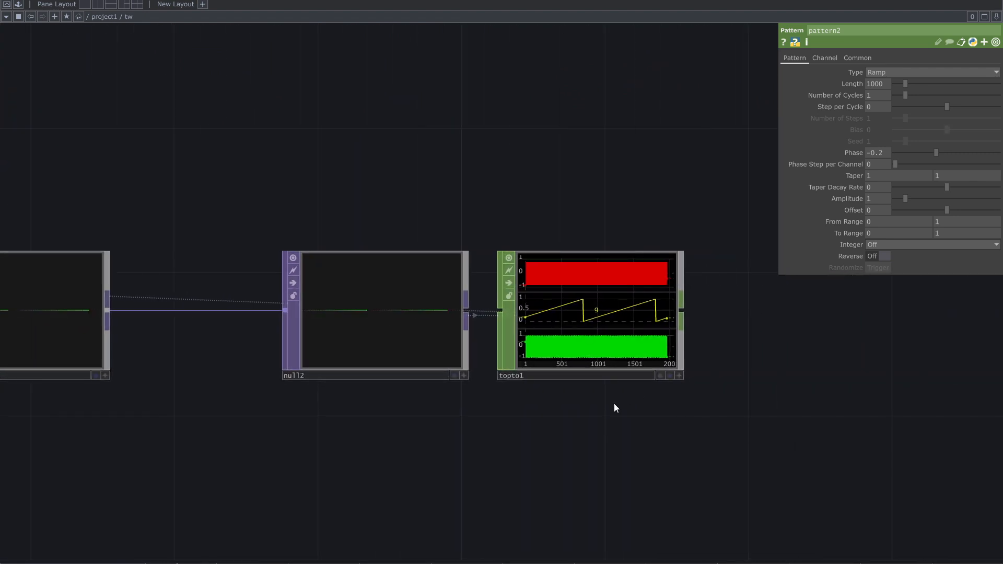
scroll(653, 421, "down", 6)
left_click_drag(698, 410, 571, 416)
scroll(607, 406, "up", 3)
scroll(463, 420, "up", 5)
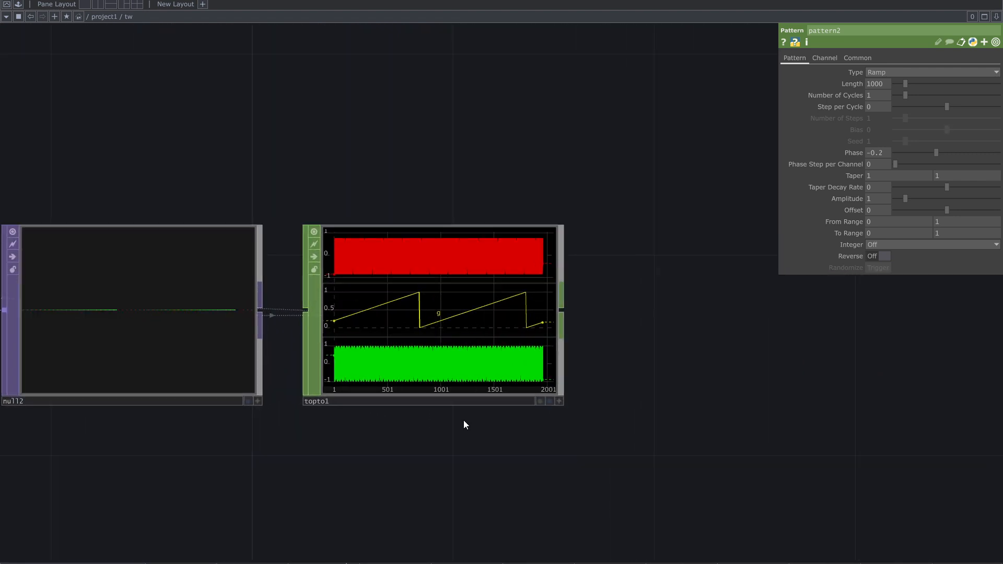
left_click_drag(463, 420, 475, 435)
left_click_drag(381, 445, 455, 457)
left_click_drag(759, 364, 560, 414)
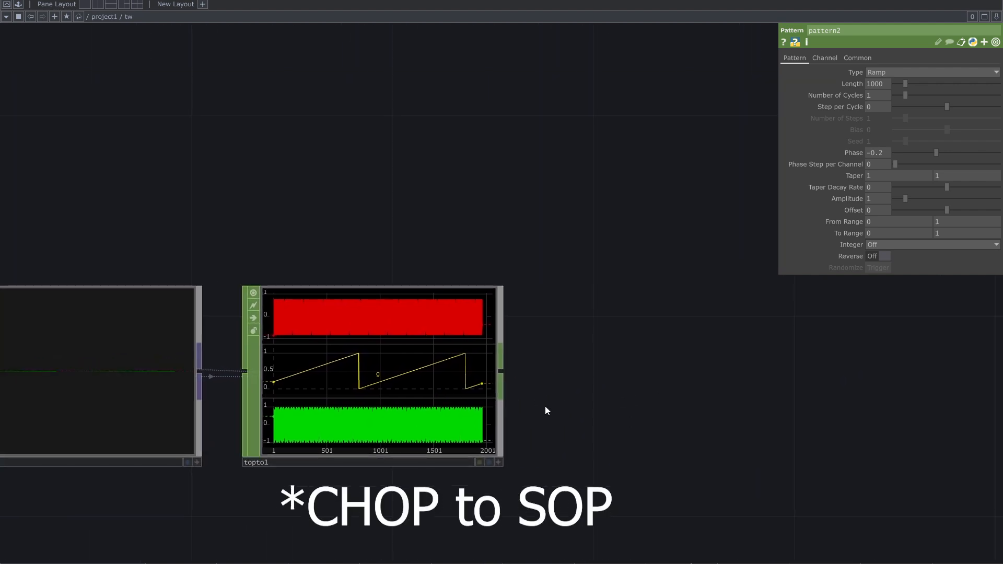
left_click(501, 372)
left_click(410, 241)
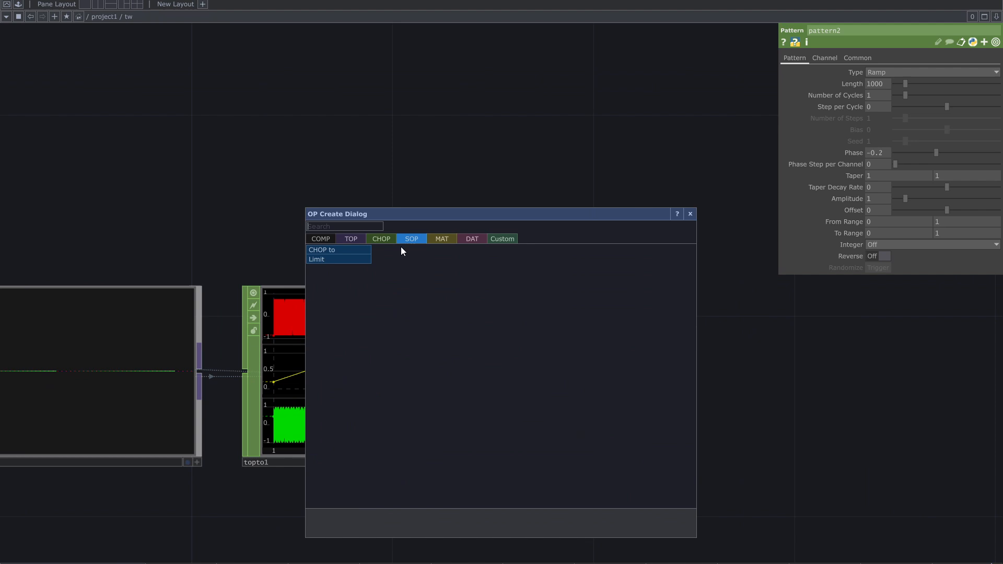
left_click(347, 251)
left_click(729, 329)
scroll(700, 441, "down", 2)
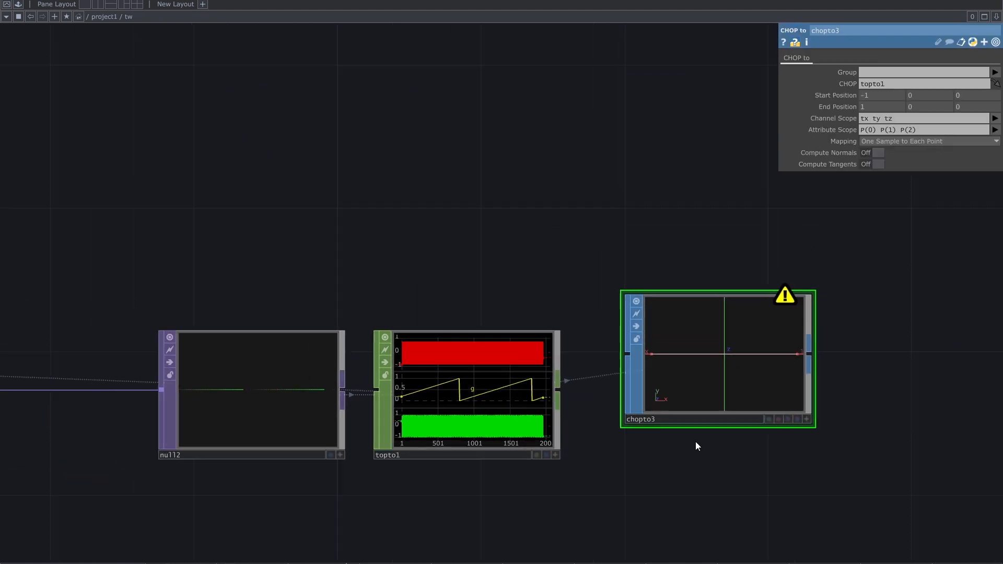
Align the new CHOP to SOP level with topto1 and set its Channel Scope to r g b.
left_click_drag(696, 443, 654, 398)
left_click_drag(689, 340, 695, 374)
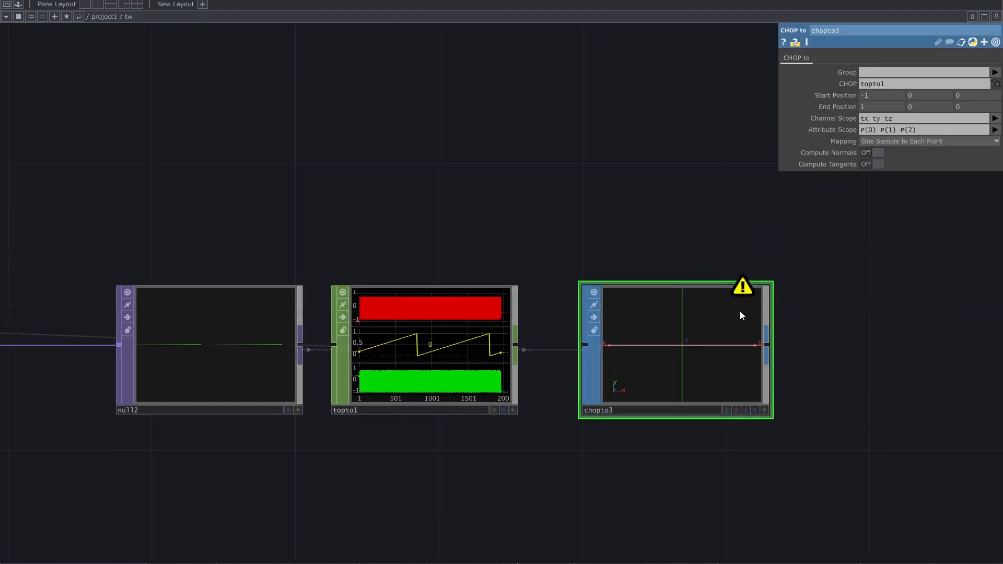
left_click(912, 121)
type("r g")
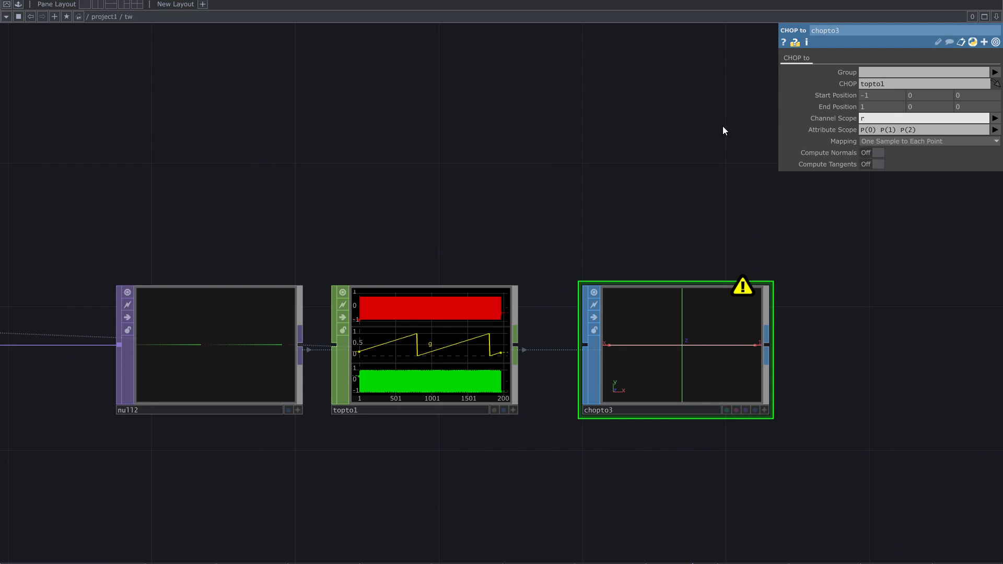
left_click(862, 255)
scroll(861, 258, "down", 5)
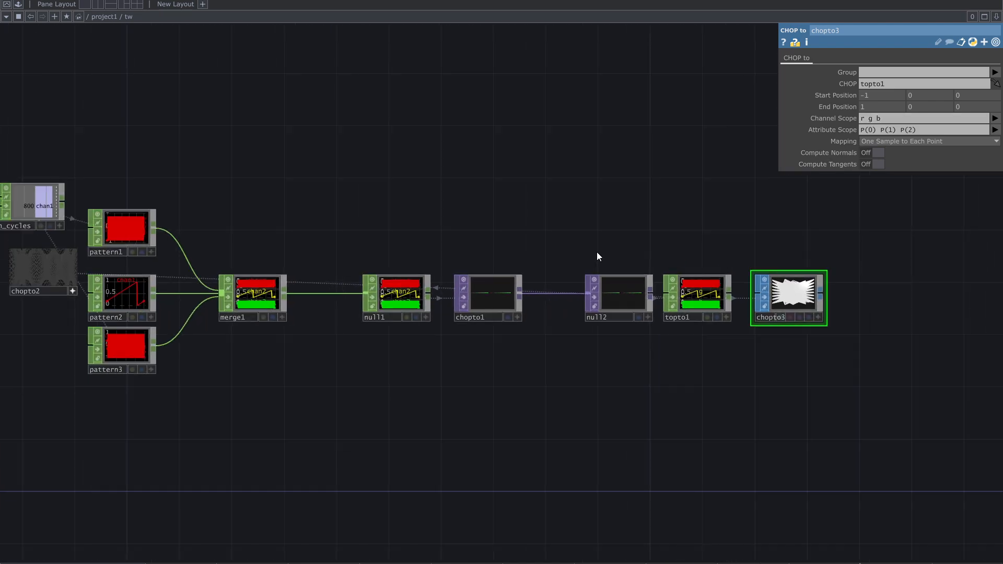
Add a Camera COMP and place it just above the chopto3 SOP.
left_click_drag(321, 200, 582, 230)
scroll(472, 209, "down", 3)
scroll(781, 264, "up", 10)
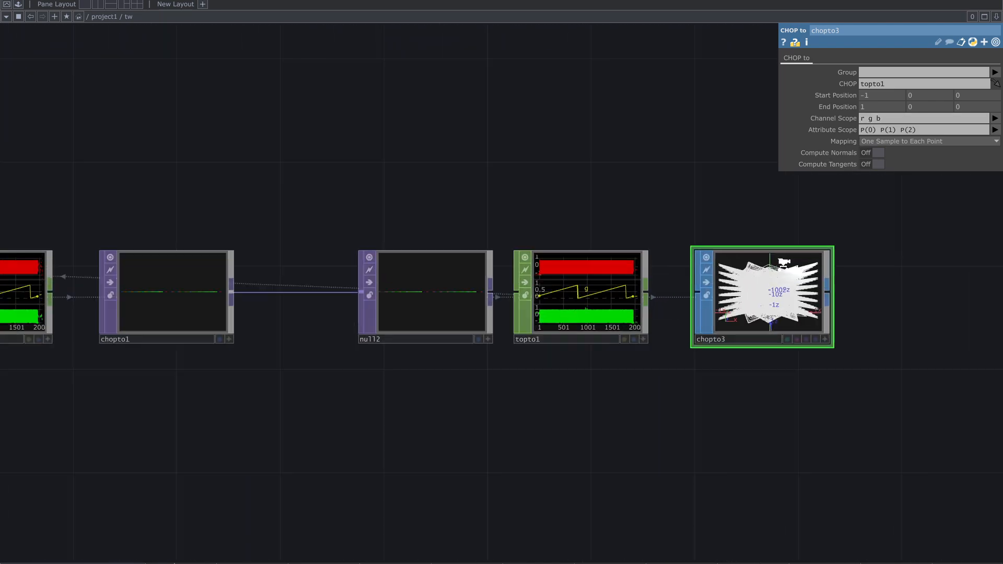
left_click_drag(920, 326, 872, 317)
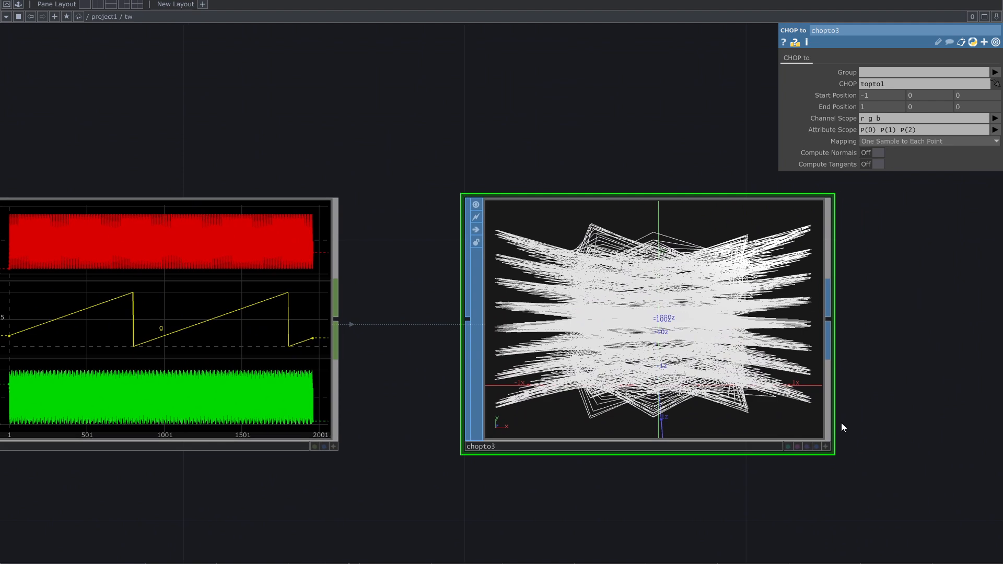
left_click_drag(838, 403, 782, 411)
left_click_drag(644, 155, 584, 183)
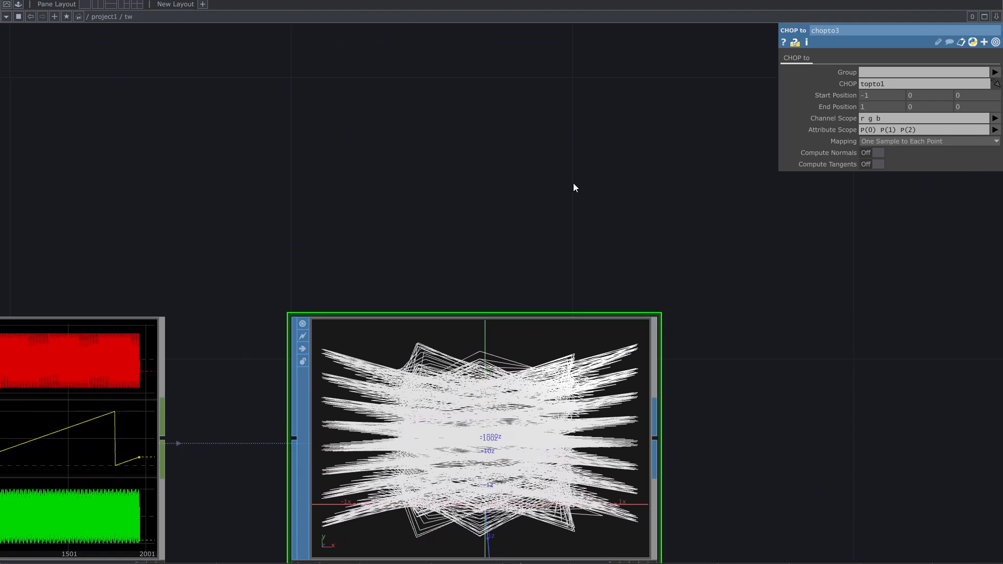
key("Tab")
type("ca")
left_click(398, 49)
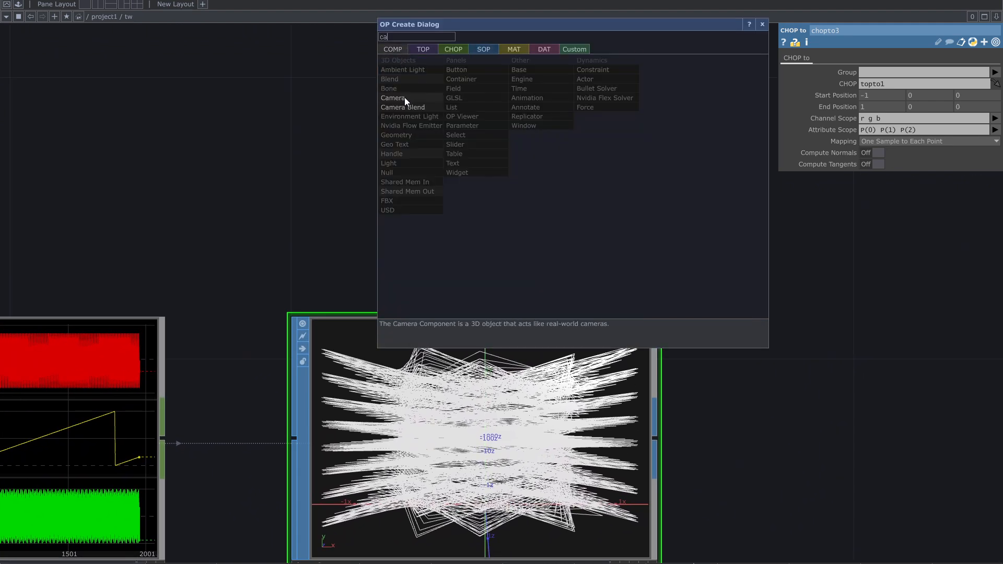
left_click(404, 98)
left_click(500, 130)
Add a Render TOP beyond chopto3 and shift the camera slightly farther away from it.
scroll(575, 219, "down", 4)
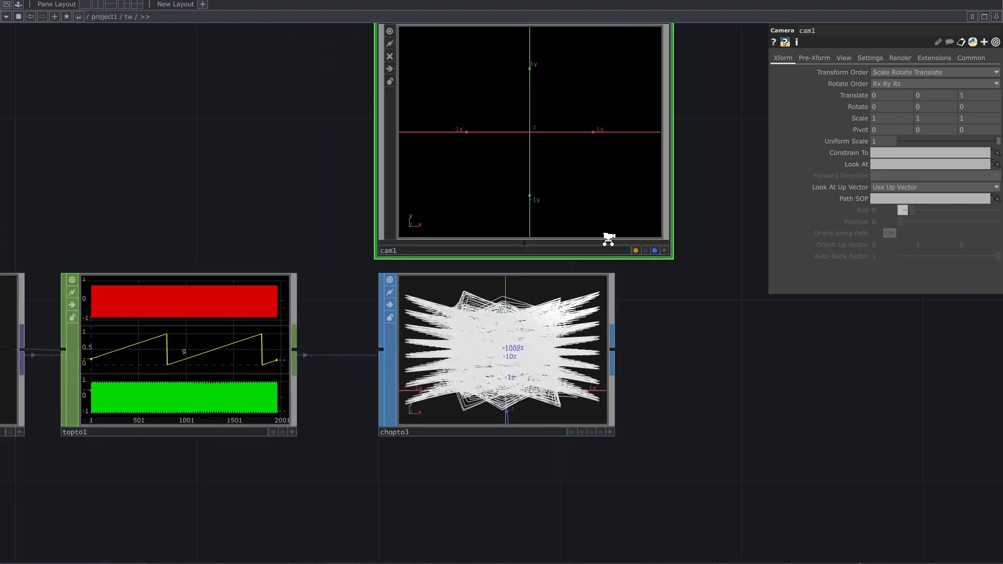
left_click_drag(603, 333, 662, 261)
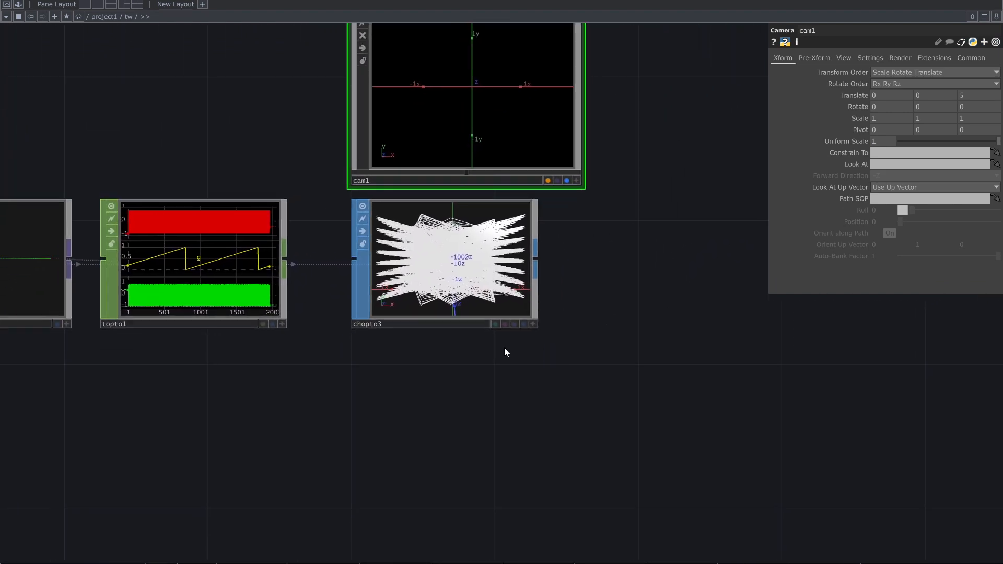
left_click_drag(638, 335, 609, 366)
key("Tab")
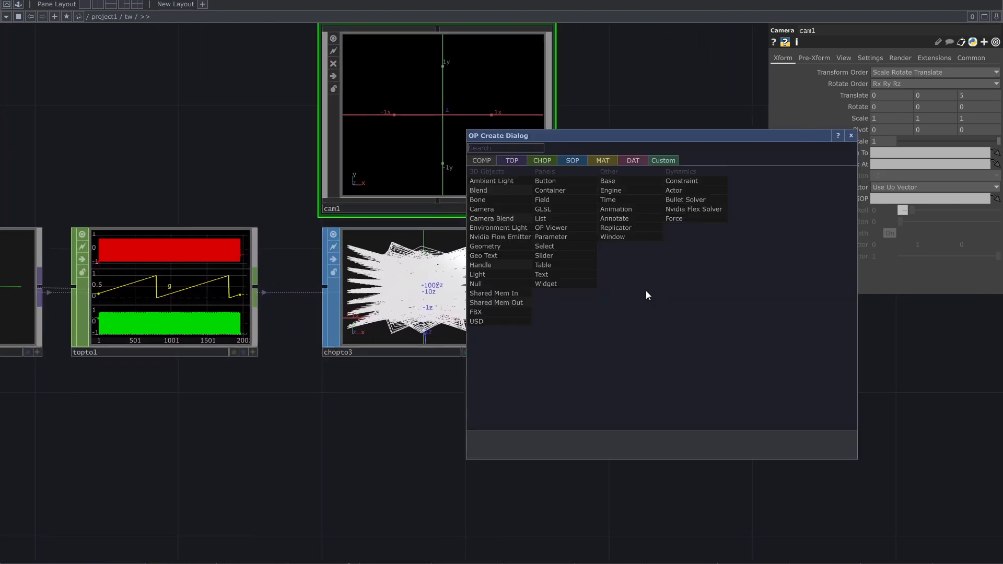
type("re")
left_click(522, 161)
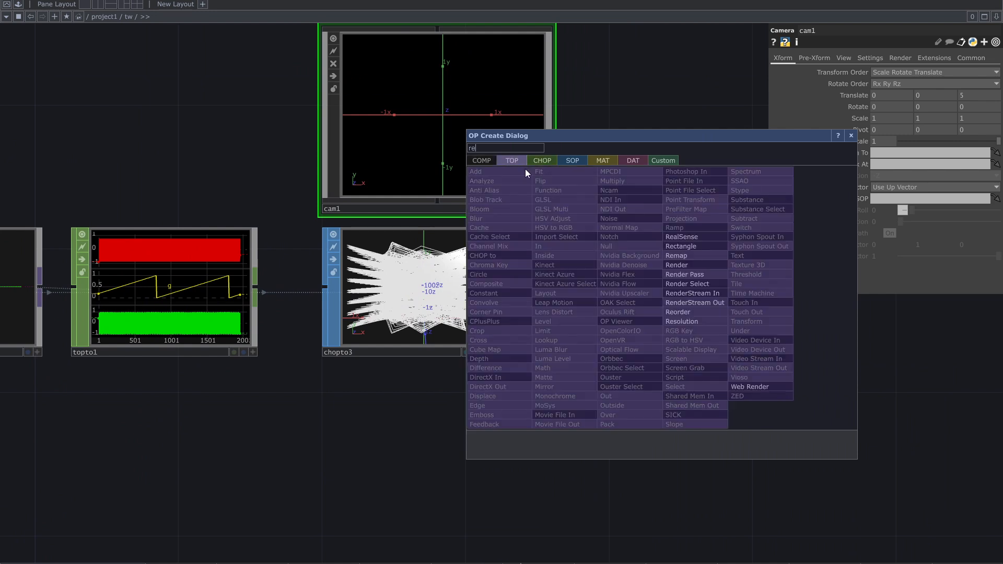
left_click(682, 263)
left_click(681, 287)
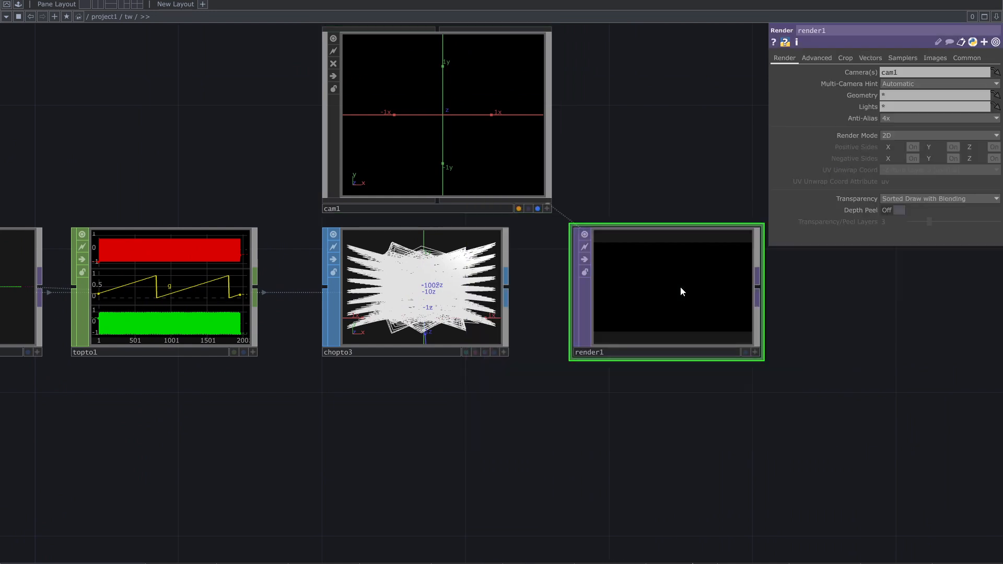
left_click_drag(445, 142, 410, 142)
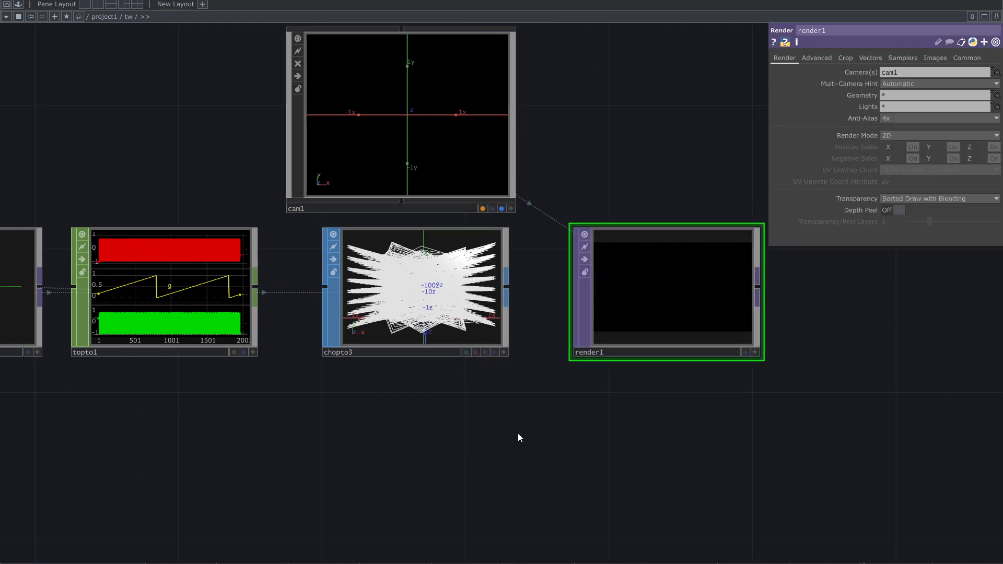
Add a Line MAT and place it directly below the chopto3 SOP.
key("Tab")
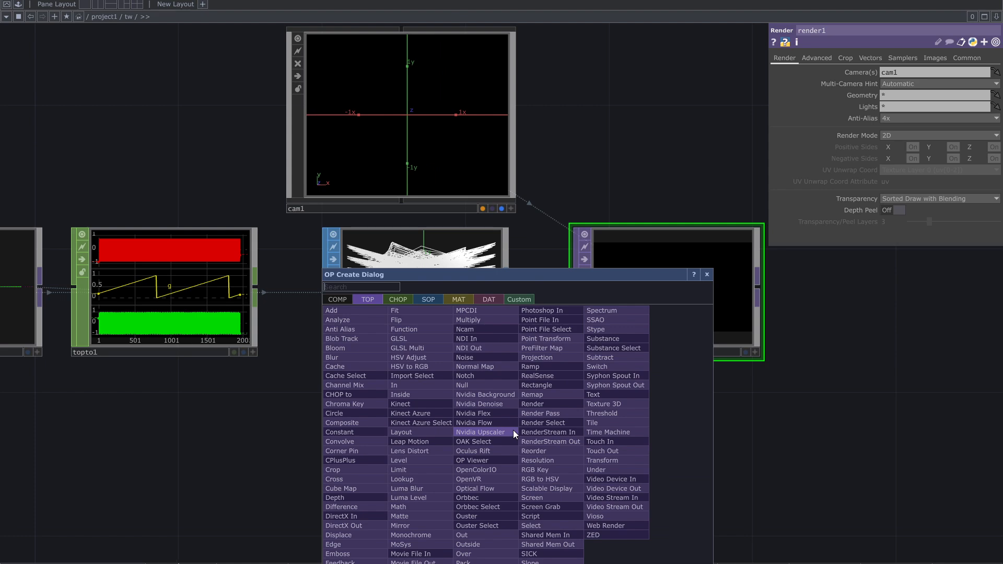
type("li")
left_click(458, 300)
left_click(349, 348)
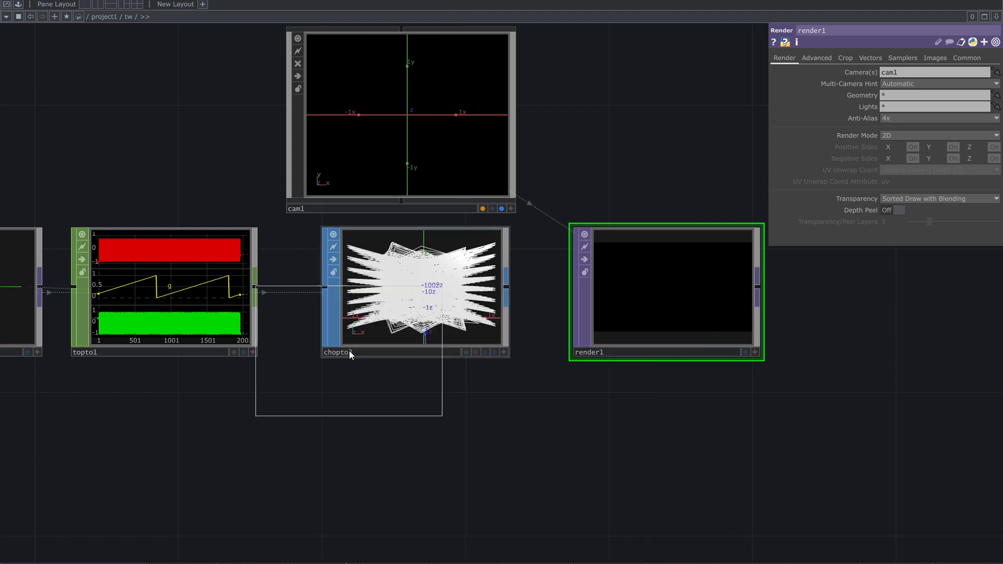
left_click(400, 462)
left_click_drag(490, 457, 327, 426)
Move the Render TOP farther away and add a Geometry COMP from chopto3's output in the gap.
scroll(473, 418, "down", 3)
left_click_drag(509, 344, 634, 330)
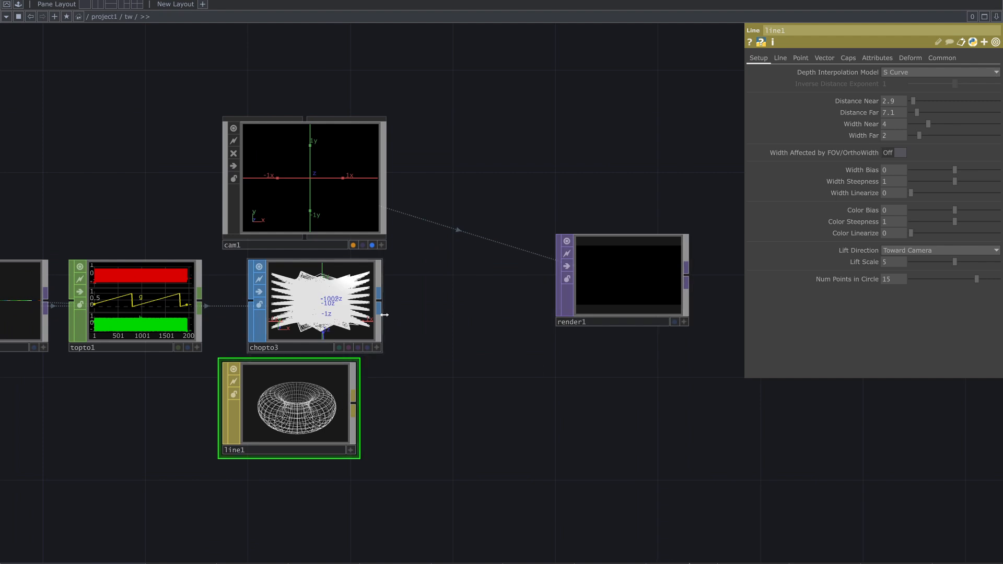
left_click(379, 299)
type("ge")
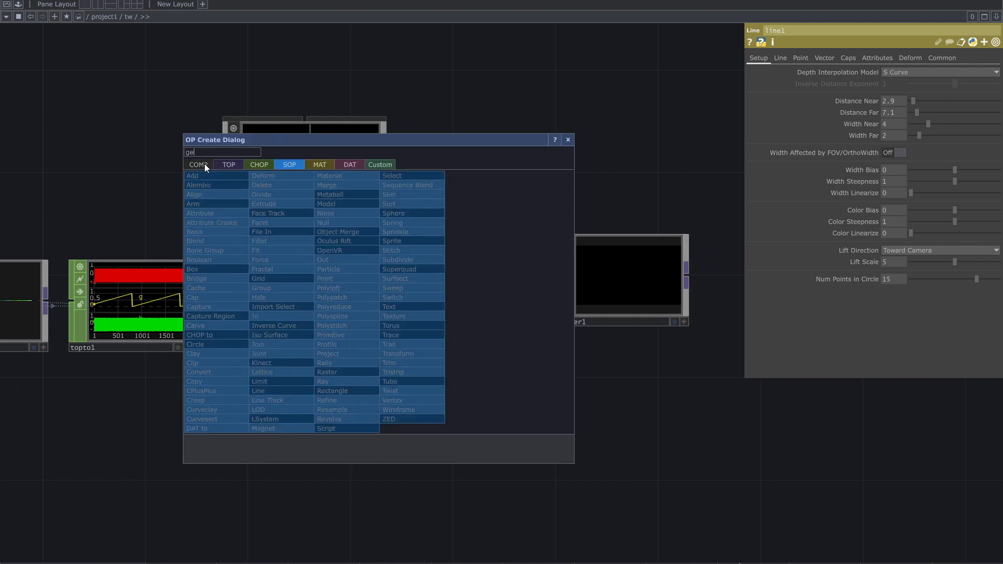
left_click(204, 164)
left_click(211, 251)
left_click(442, 320)
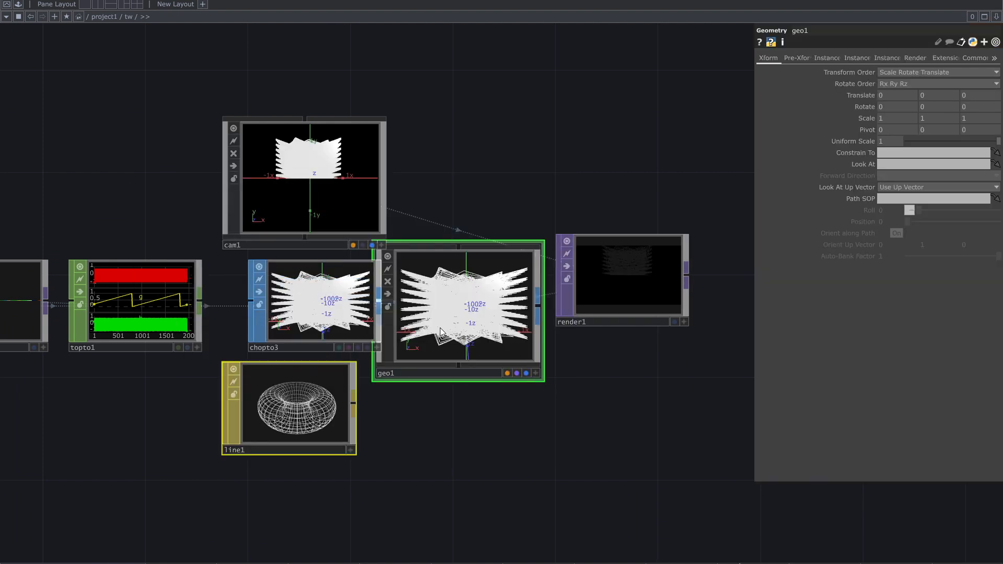
Assign the Line MAT to the Geometry COMP as its material.
left_click_drag(332, 436, 452, 339)
left_click(390, 466)
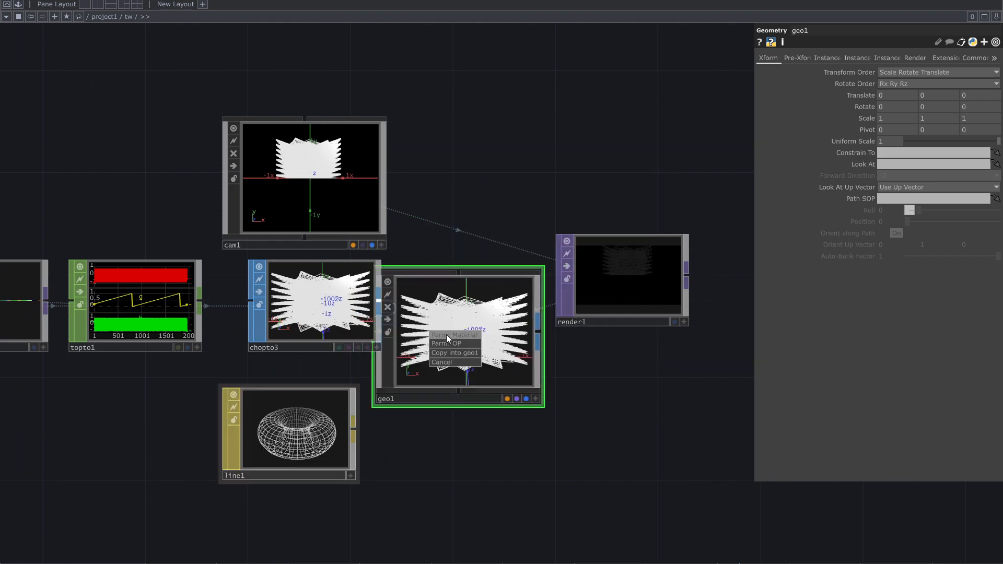
left_click(447, 343)
Activate the camera's viewer and orbit and dolly it until the woven line pattern fills the render from above.
left_click_drag(668, 373, 625, 409)
scroll(638, 337, "up", 3)
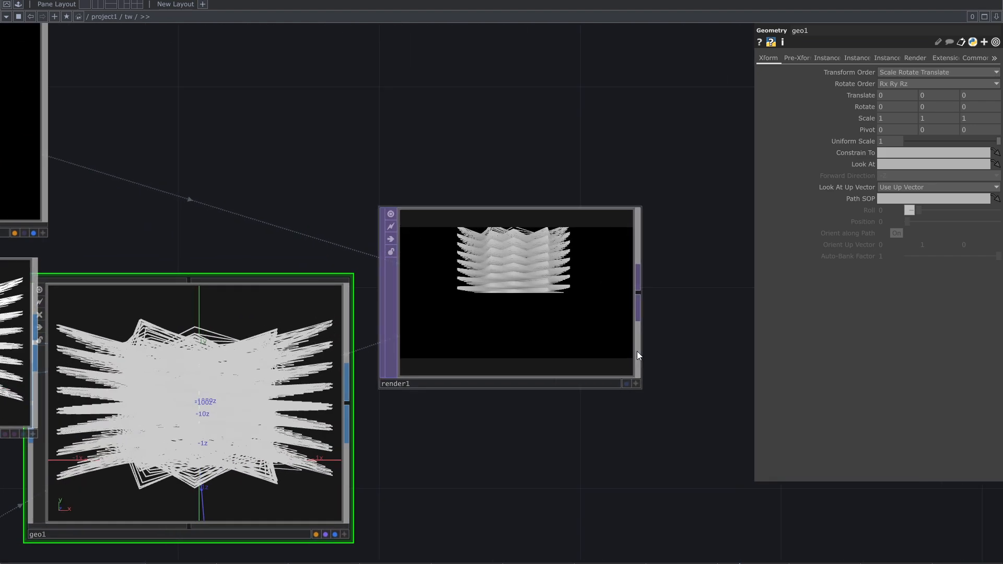
left_click_drag(447, 167, 634, 307)
left_click_drag(414, 268, 551, 298)
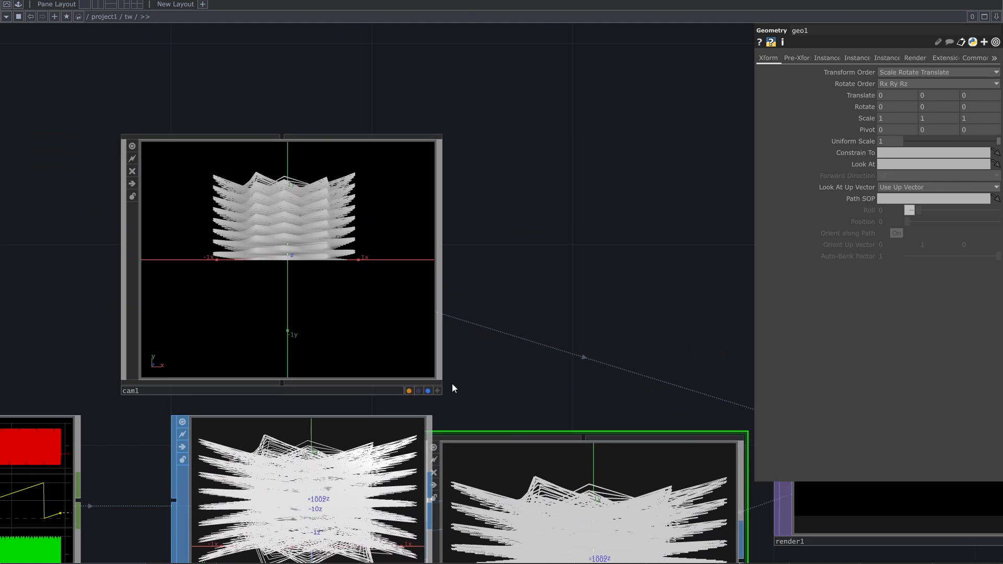
left_click(441, 391)
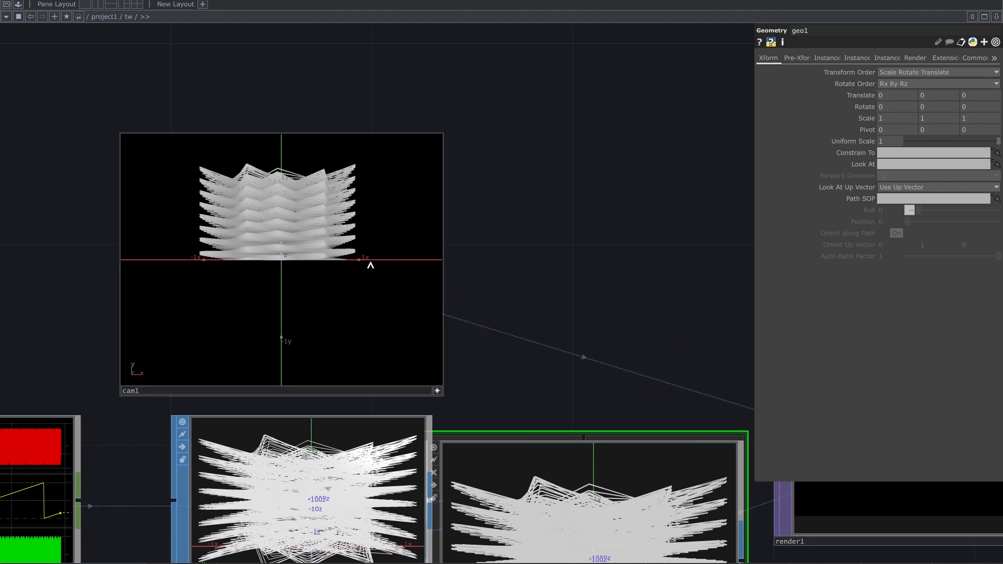
left_click_drag(345, 232, 296, 268)
right_click(296, 268)
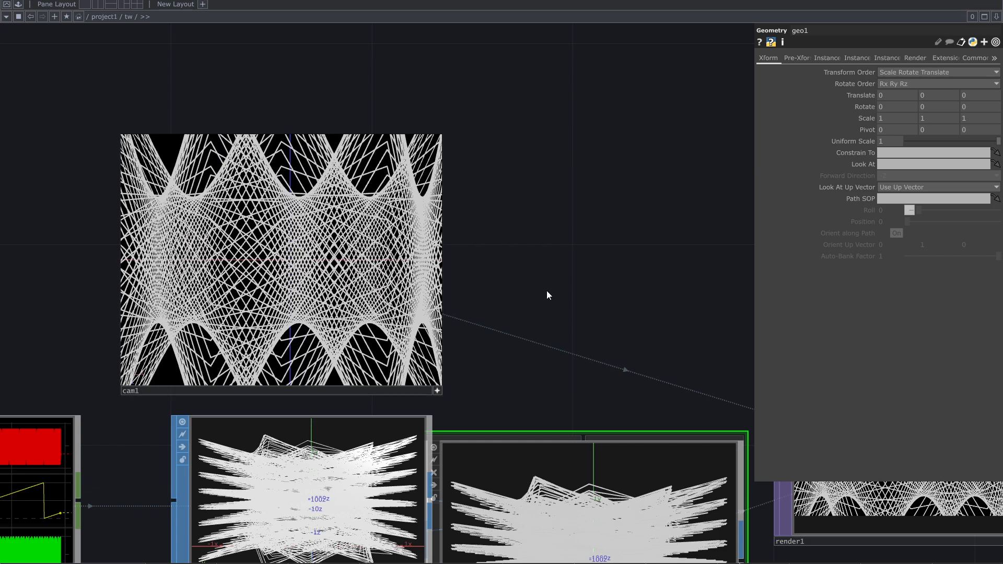
left_click_drag(688, 307, 442, 228)
left_click_drag(240, 297, 341, 305)
left_click(296, 320)
left_click_drag(486, 265, 238, 247)
scroll(551, 413, "up", 5)
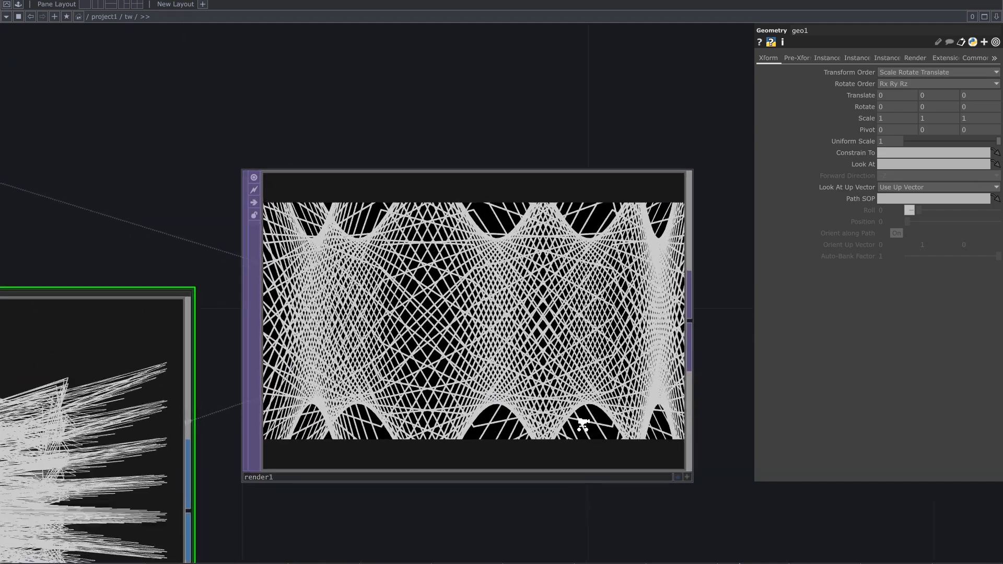
Display the Render TOP's image behind the network to examine it, and turn that background display off again.
scroll(444, 321, "down", 5)
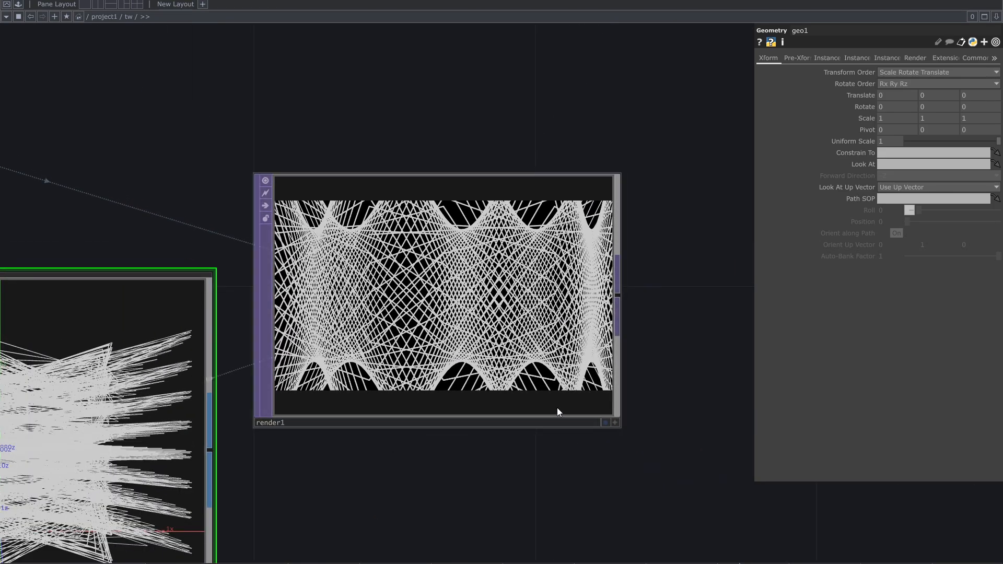
left_click(605, 422)
left_click(598, 421)
scroll(503, 444, "down", 3)
scroll(503, 444, "down", 2)
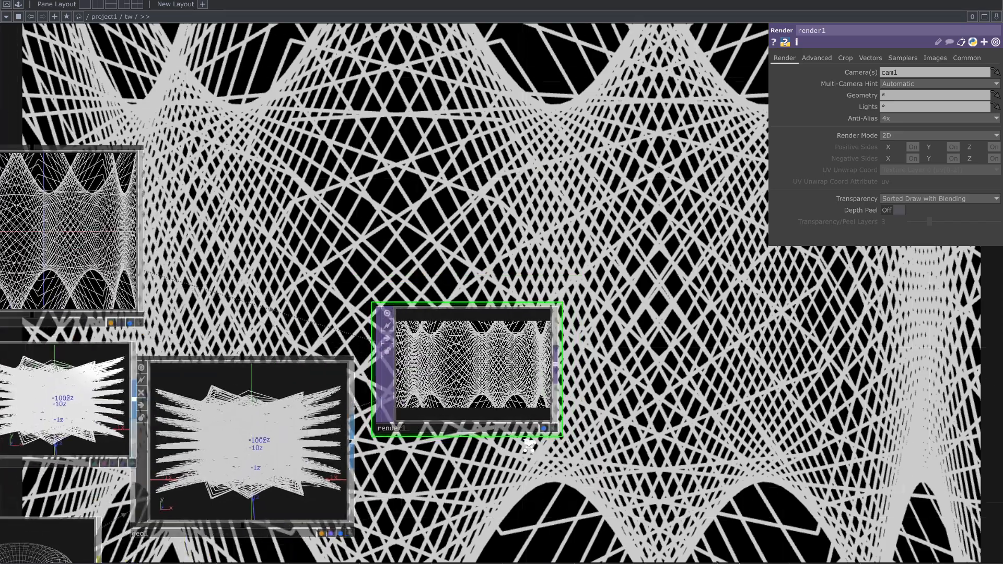
scroll(538, 442, "up", 3)
left_click(555, 422)
Open the Line MAT's parameters and keep the Render TOP's image enlarged beside them.
left_click_drag(466, 478, 655, 357)
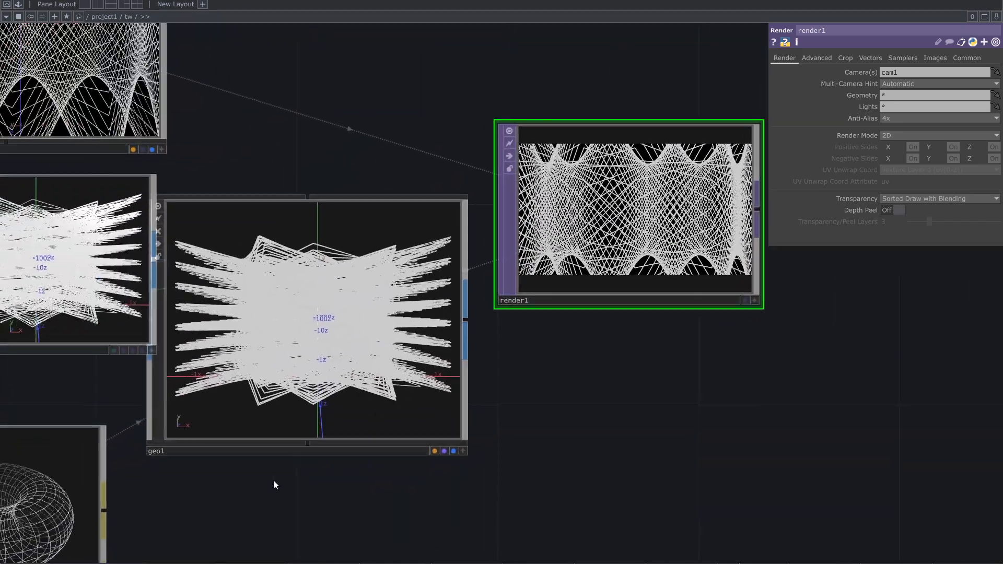
left_click(67, 496)
scroll(463, 258, "up", 5)
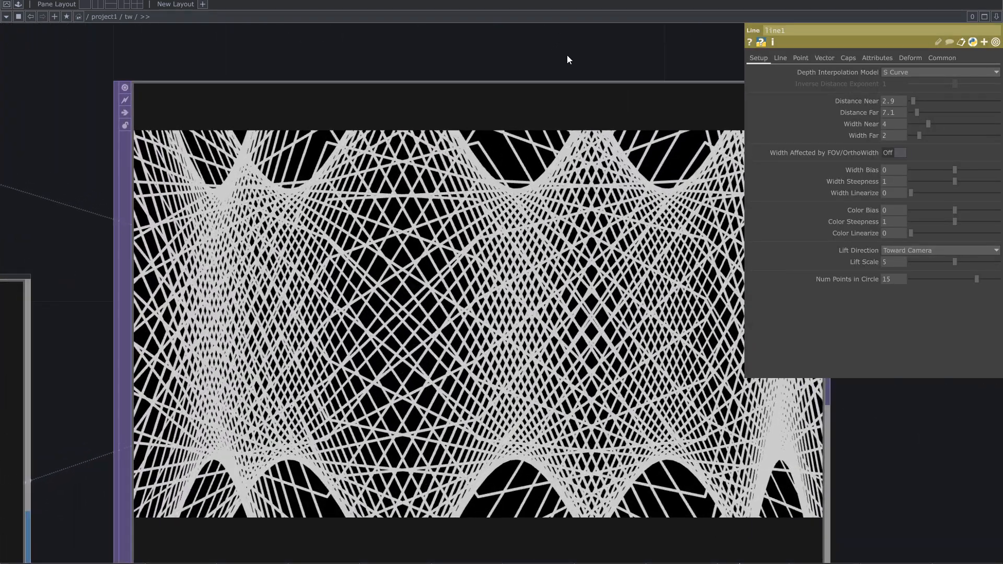
Set the line1 material's Width Near to 0.6 and its Width Far to 0.1.
left_click_drag(556, 59, 463, 58)
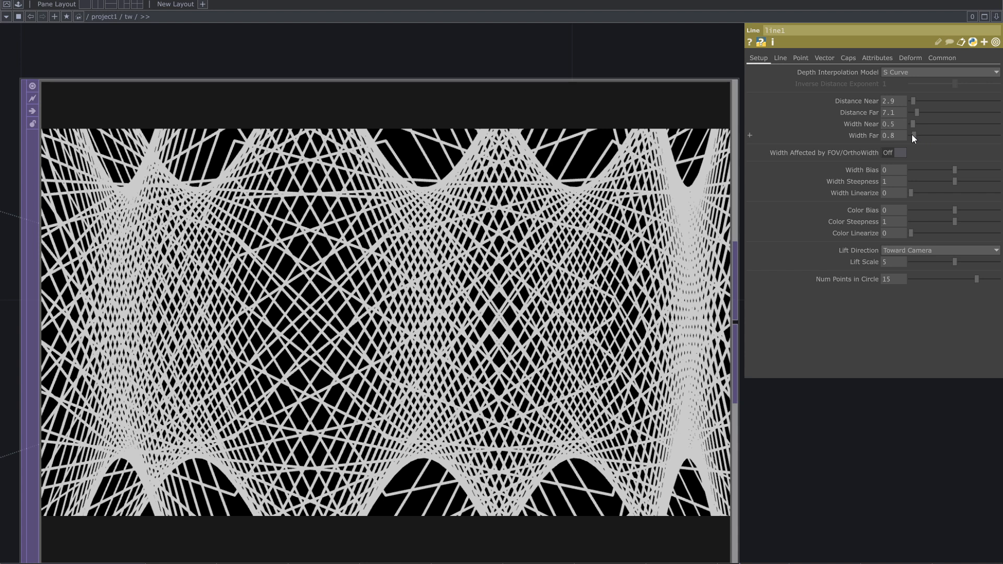
left_click_drag(913, 135, 910, 134)
scroll(578, 287, "down", 10)
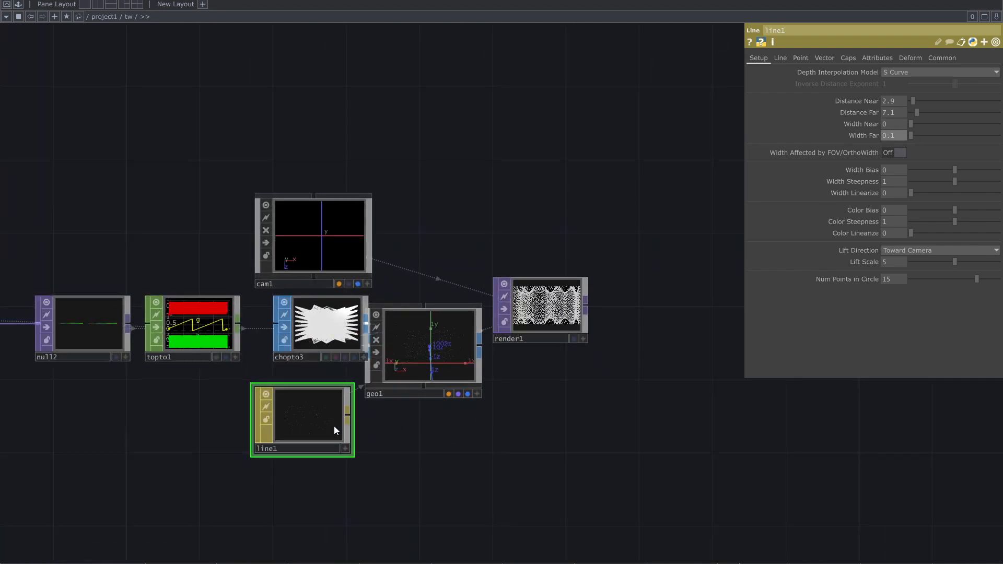
scroll(334, 425, "up", 3)
scroll(494, 308, "up", 5)
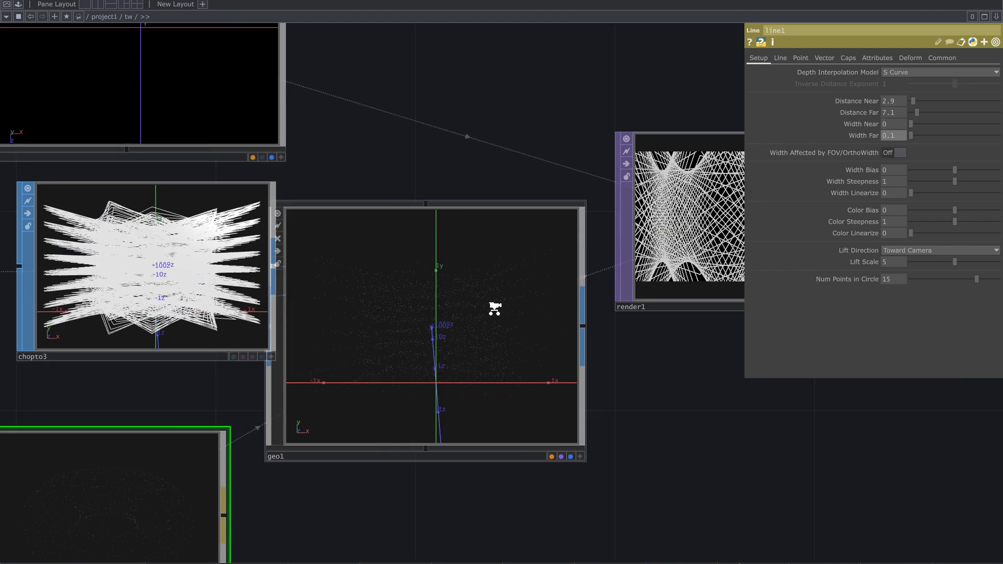
left_click_drag(688, 379, 558, 405)
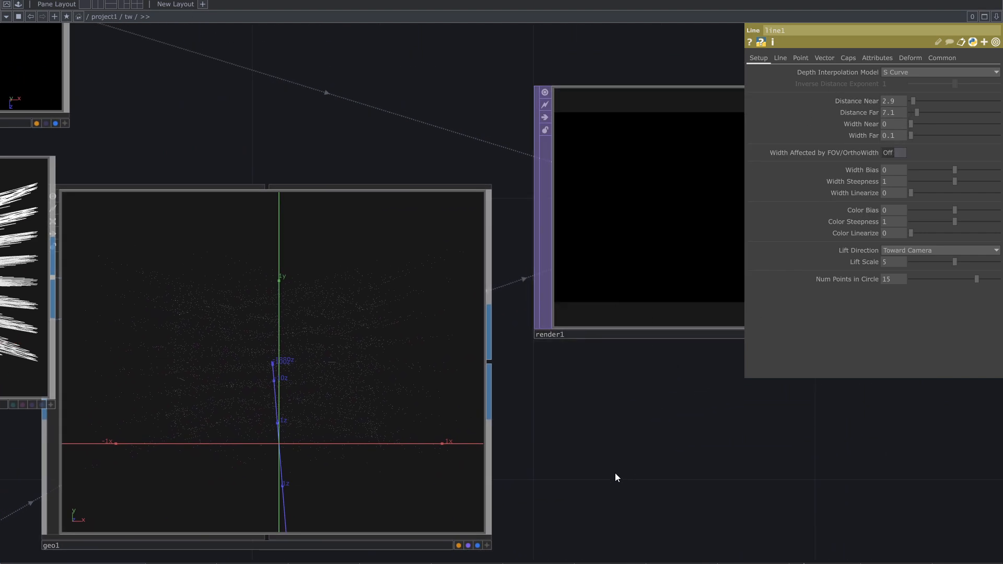
scroll(606, 474, "down", 3)
scroll(605, 476, "down", 3)
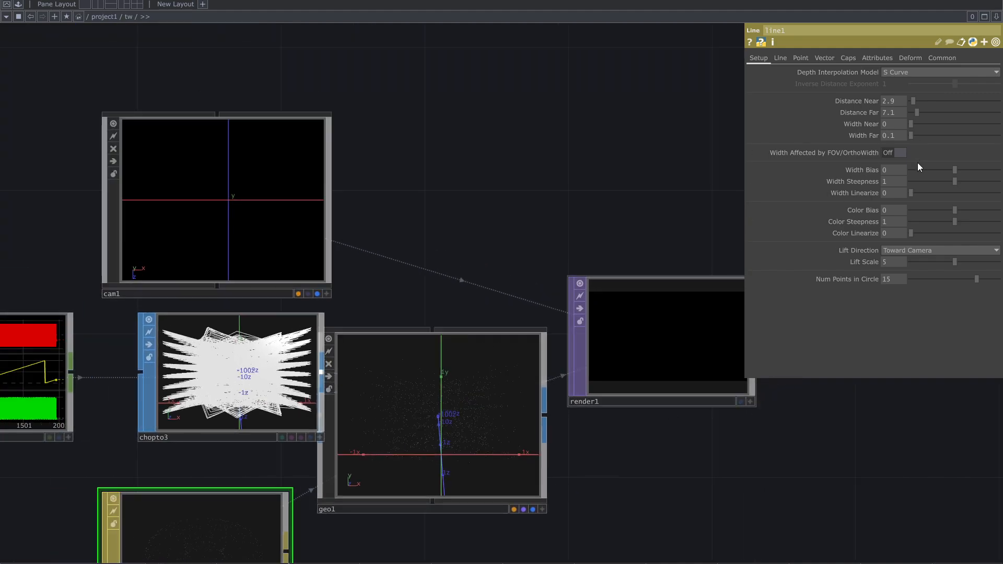
left_click_drag(913, 124, 916, 124)
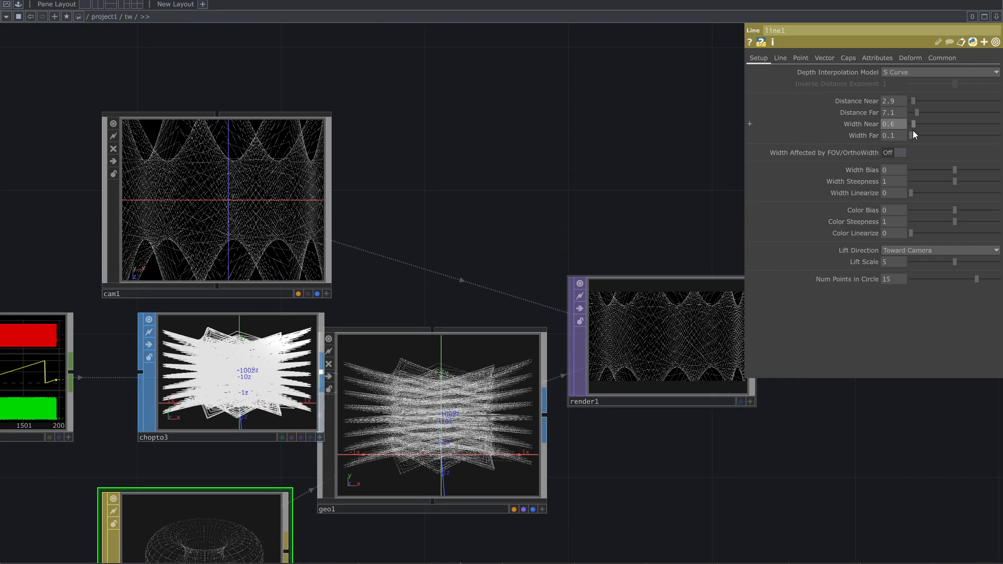
Display the render1 output as the background of the network.
scroll(705, 421, "up", 5)
left_click_drag(696, 461, 633, 502)
scroll(596, 227, "up", 2)
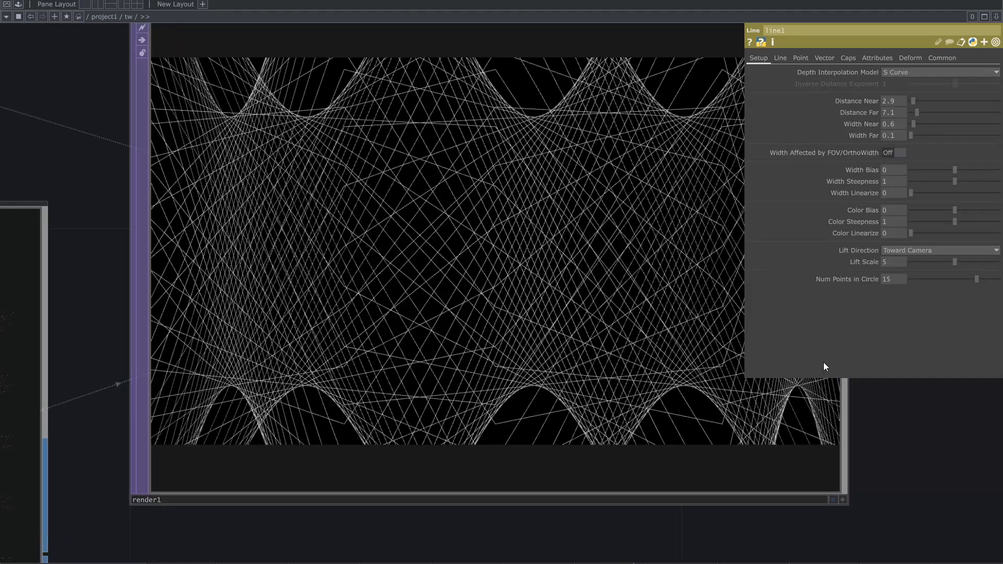
left_click_drag(868, 409, 816, 462)
scroll(488, 299, "up", 3)
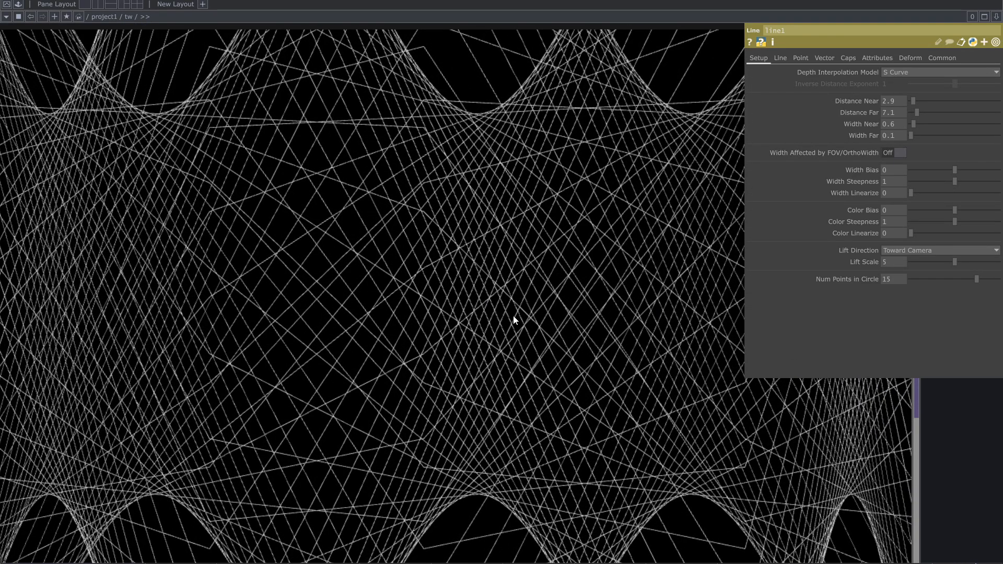
scroll(513, 315, "down", 6)
scroll(531, 437, "down", 3)
left_click_drag(530, 436, 643, 419)
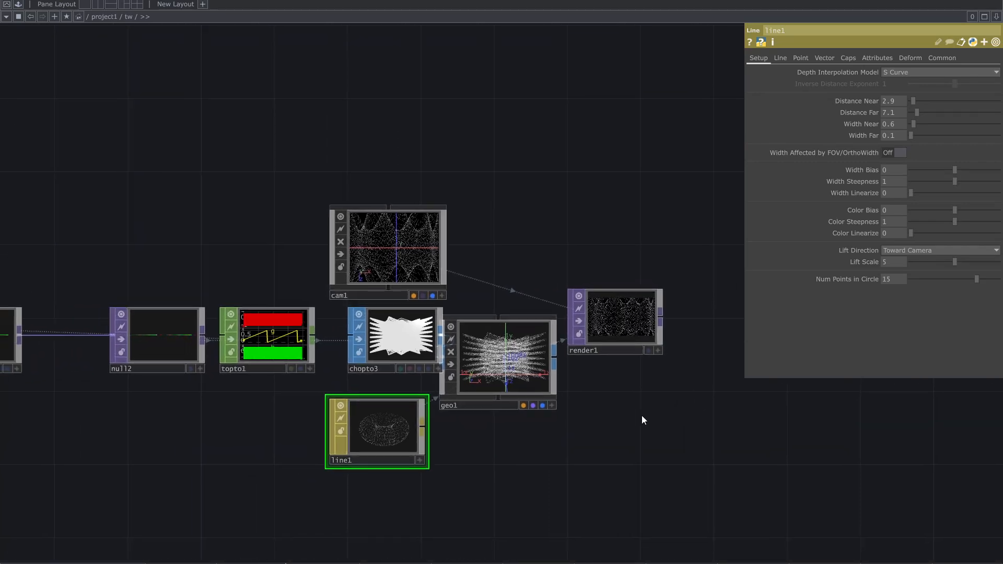
scroll(653, 394, "up", 4)
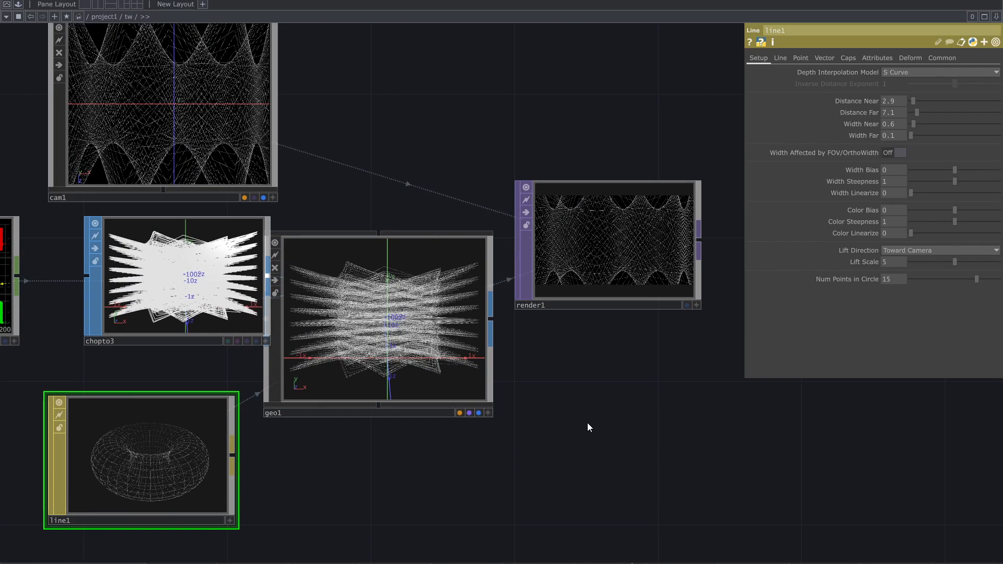
left_click(687, 305)
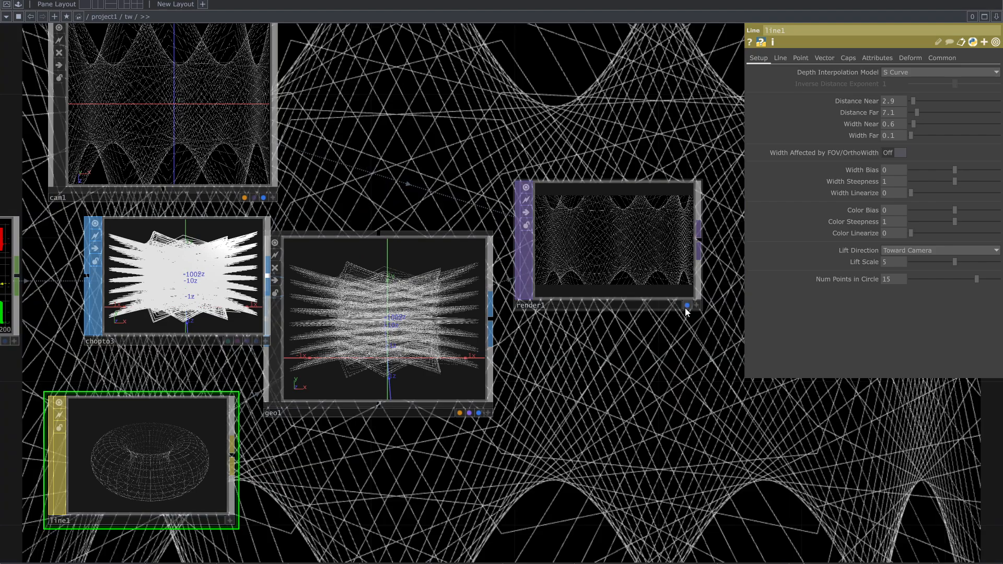
Set the Phase of the pattern3 node to -0.16.
scroll(643, 360, "down", 4)
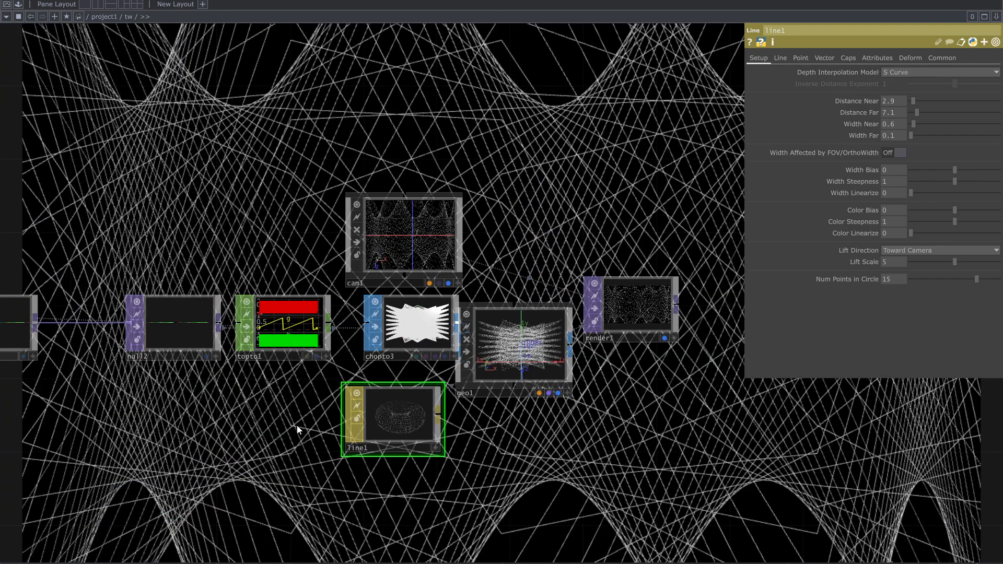
left_click_drag(297, 425, 485, 418)
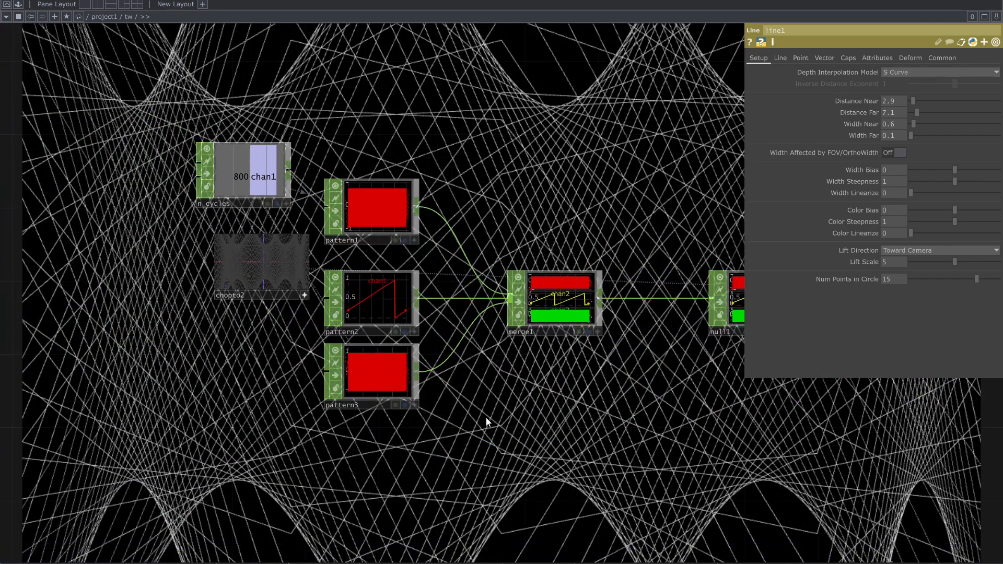
left_click(400, 373)
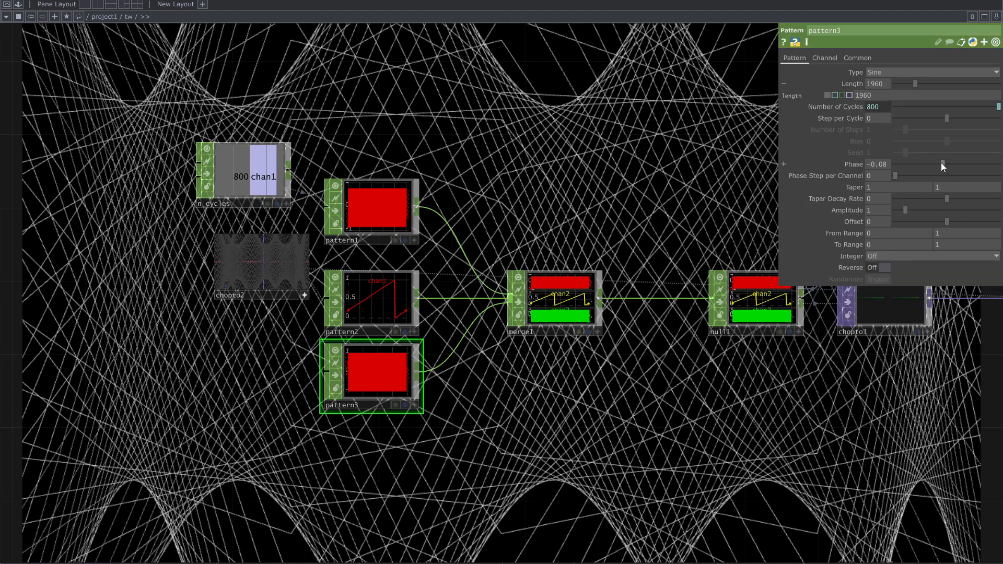
mouse_move(945, 164)
left_mouse_down()
mouse_move(930, 165)
mouse_move(946, 169)
left_mouse_up()
Animate the Phase of pattern1 with the expression absTime.seconds multiplied by .2.
left_click(405, 209)
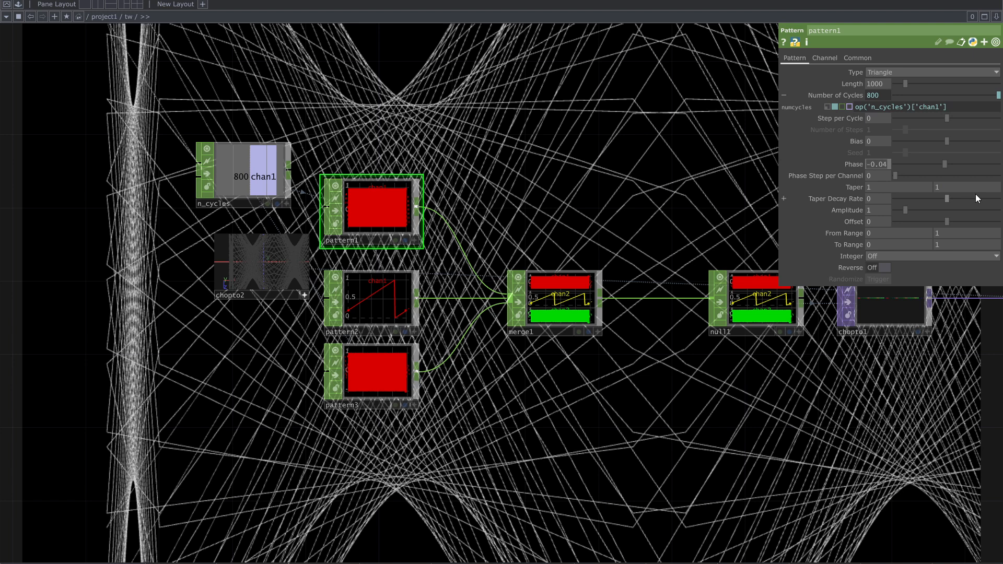
type("absTime.")
key("Return")
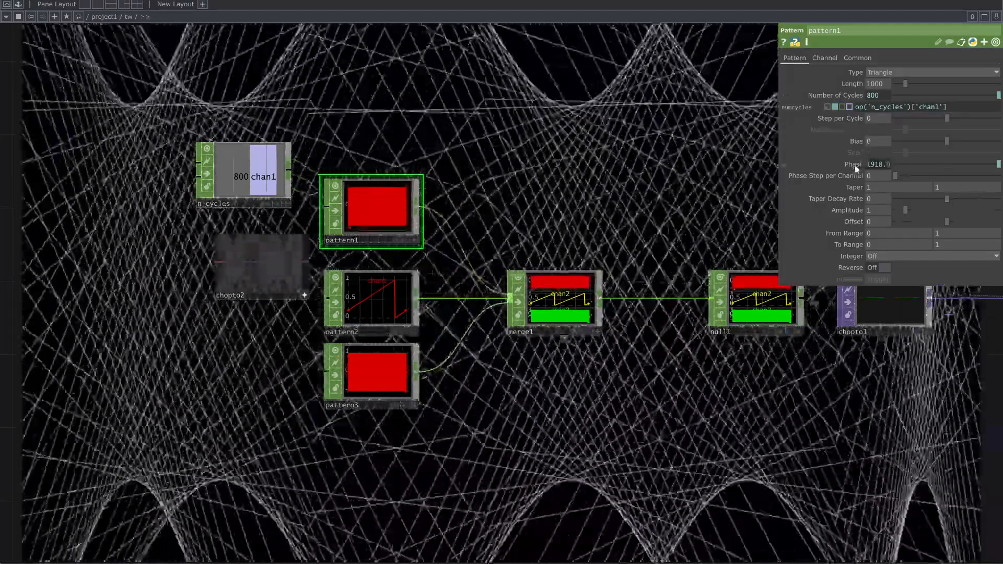
left_click(854, 166)
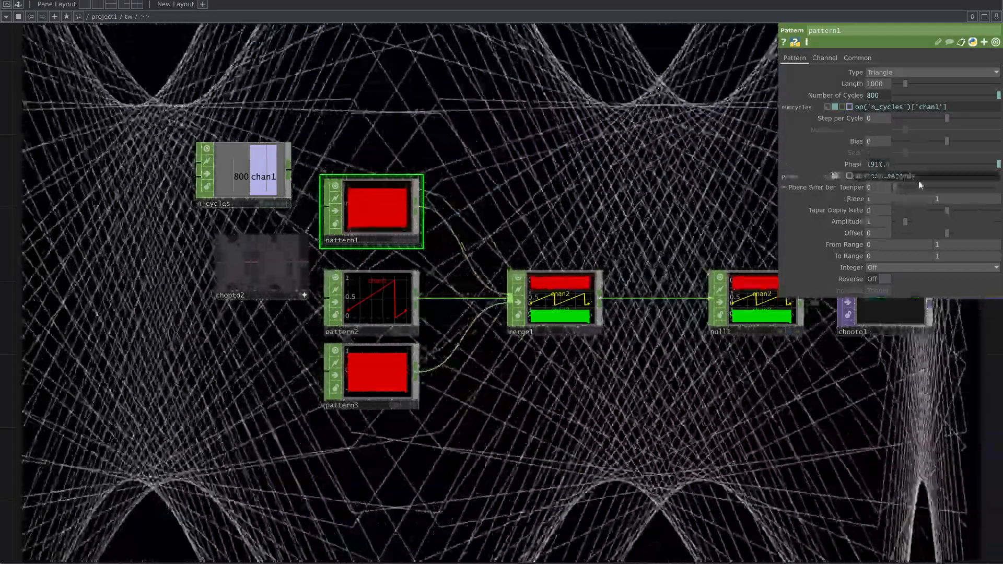
type("*")
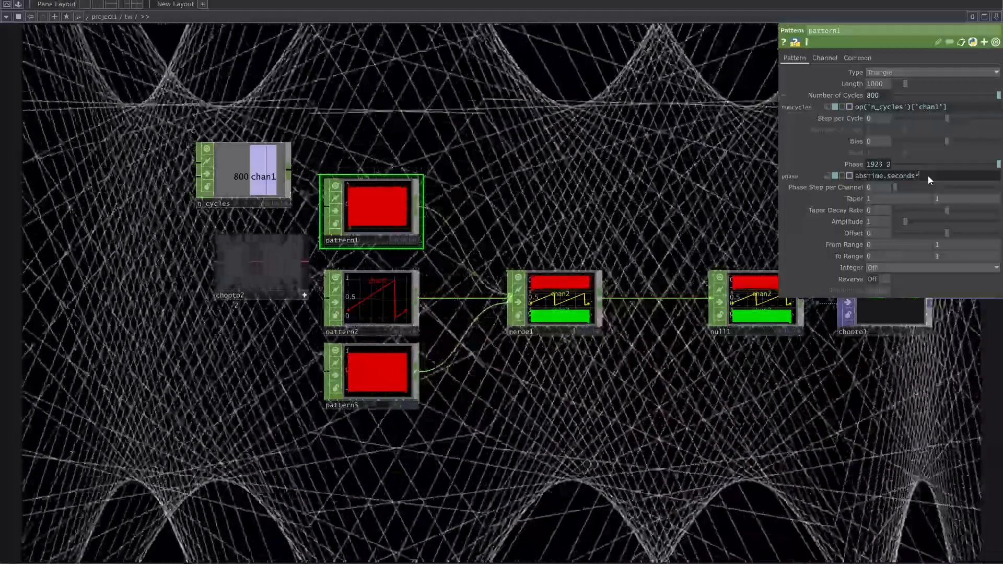
type(" 2")
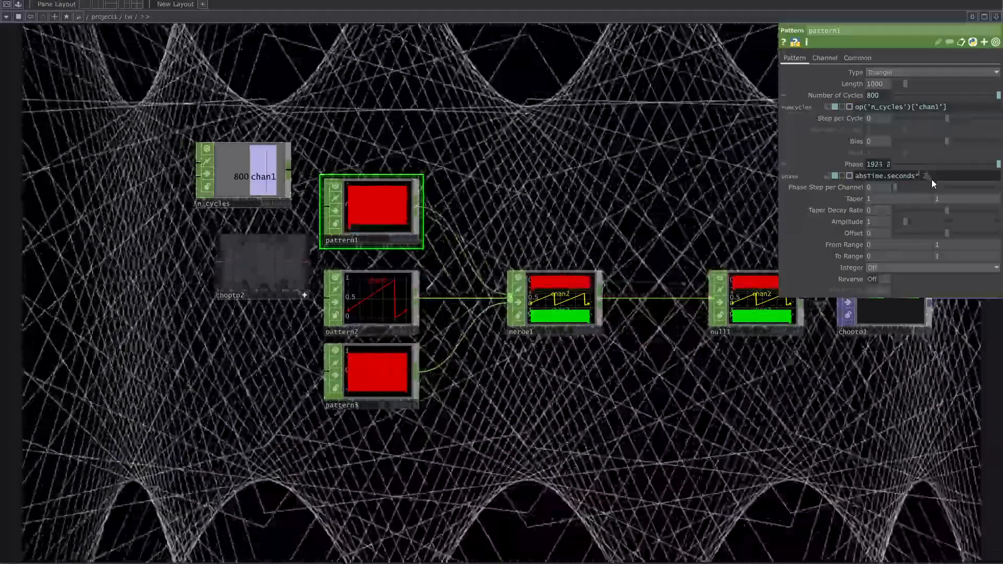
key("Return")
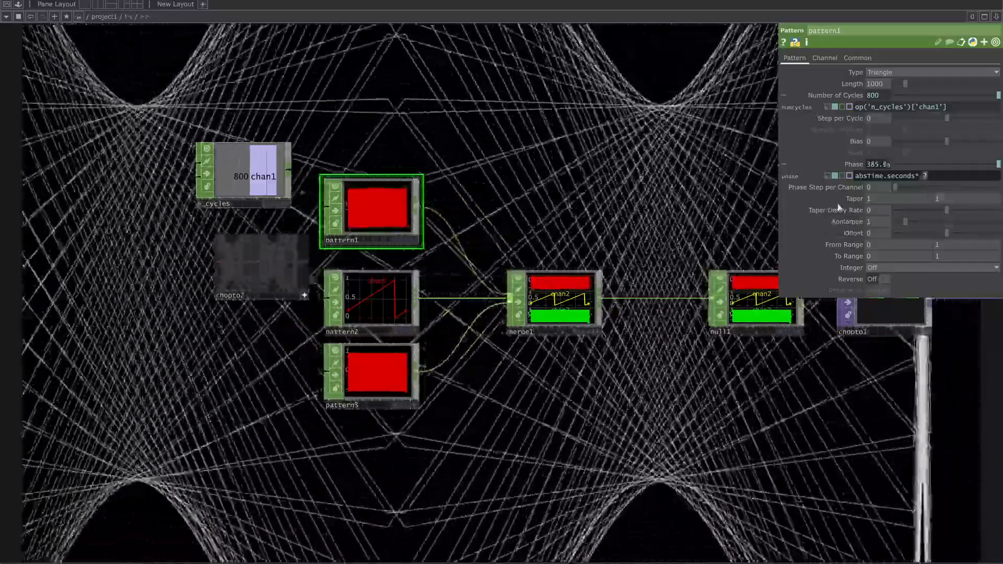
Slow the animation by changing pattern1's Phase expression to absTime.seconds*.01, trying a multiplier of .05 first.
type("05")
key("Return")
left_click_drag(710, 208, 981, 250)
double_click(929, 178)
type("01")
key("Return")
Examine the waveform of pattern1 up close while its phase animates.
scroll(518, 338, "up", 10)
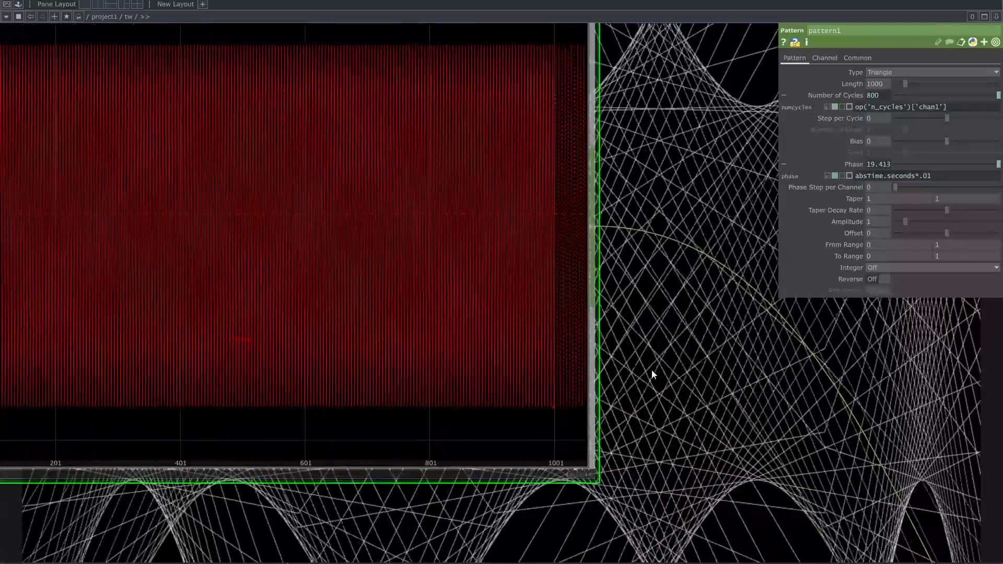
scroll(517, 413, "up", 10)
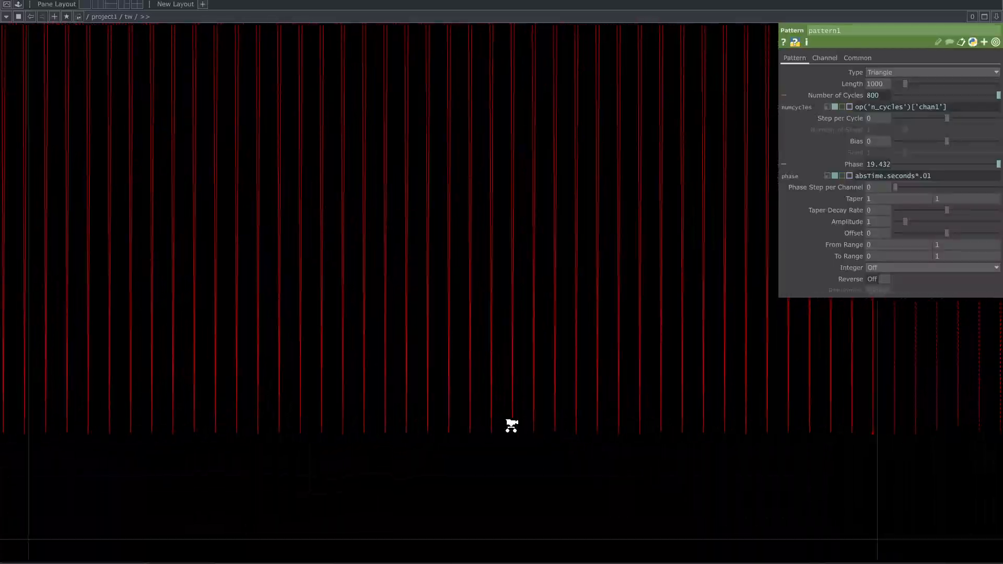
scroll(522, 431, "down", 6)
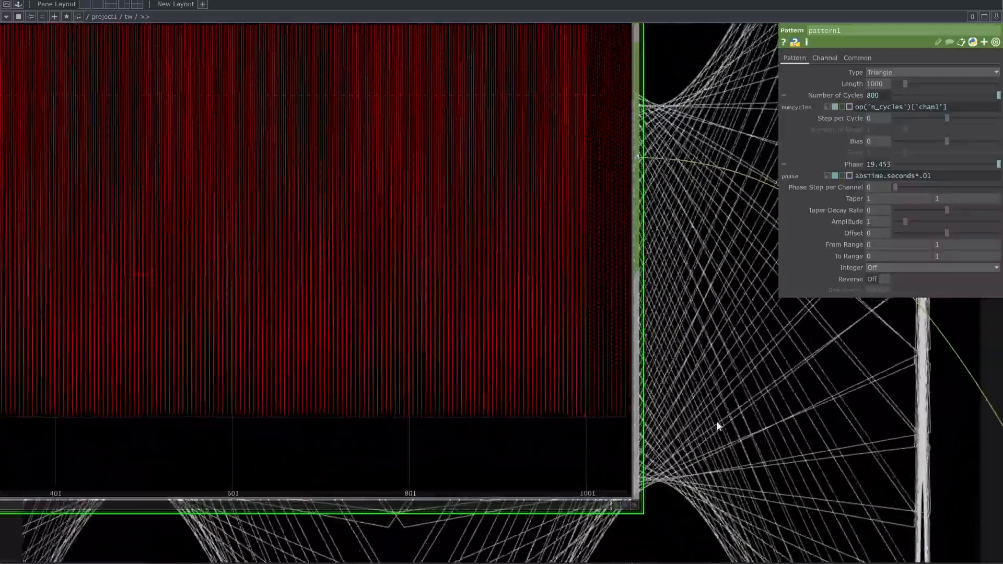
scroll(717, 426, "down", 3)
left_click_drag(799, 422, 470, 292)
left_click_drag(589, 334, 369, 375)
left_click_drag(613, 314, 334, 369)
left_click_drag(538, 335, 490, 329)
scroll(527, 331, "down", 3)
scroll(507, 334, "down", 2)
left_click_drag(575, 338, 436, 320)
scroll(555, 332, "down", 2)
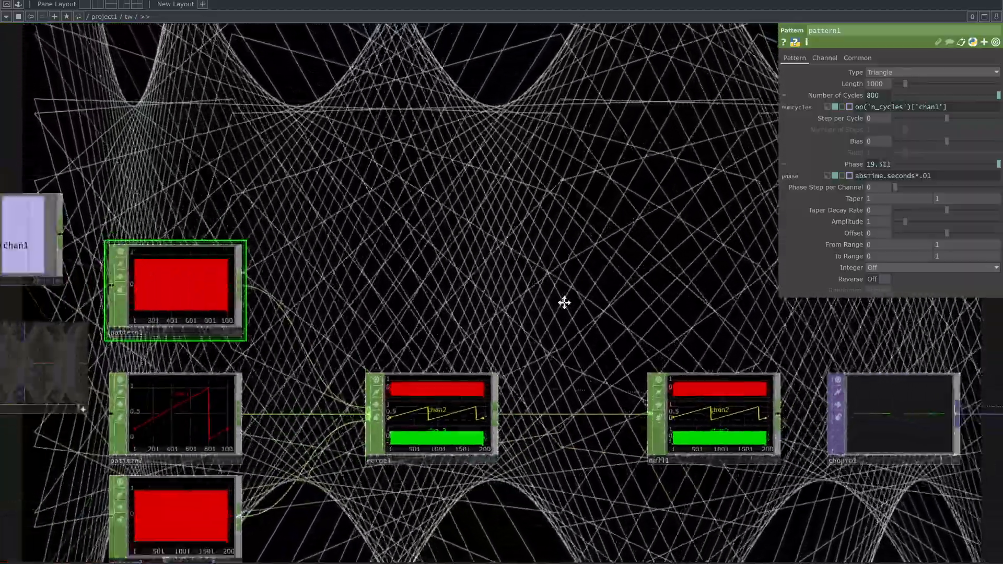
Deactivate the chopto2 viewer and move that node farther away from the pattern nodes.
left_click_drag(564, 302, 912, 233)
left_click_drag(394, 409, 473, 470)
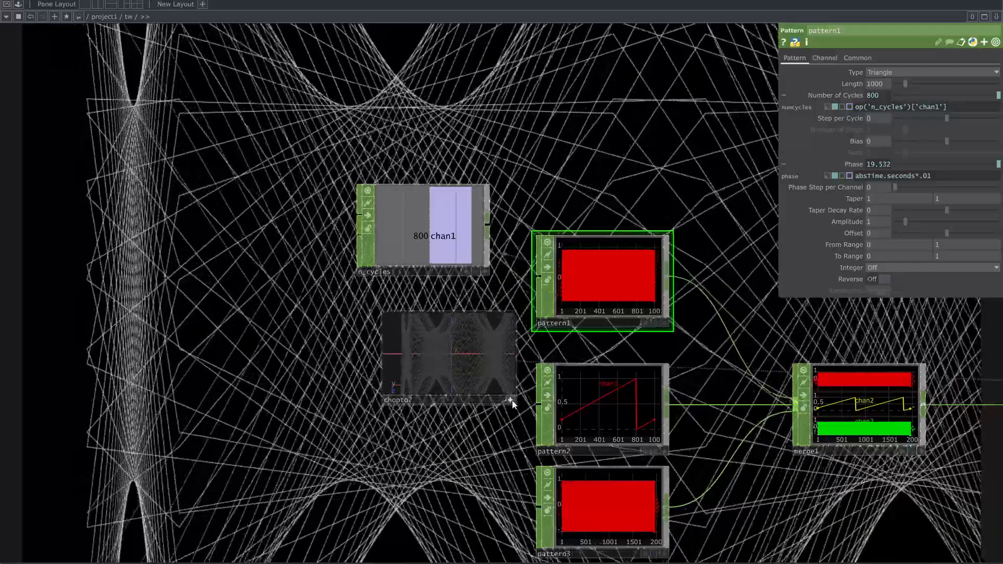
left_click(511, 402)
left_click_drag(476, 367, 425, 368)
Reduce the Length of pattern3 to change the density of the rendered line weave.
left_click(429, 249)
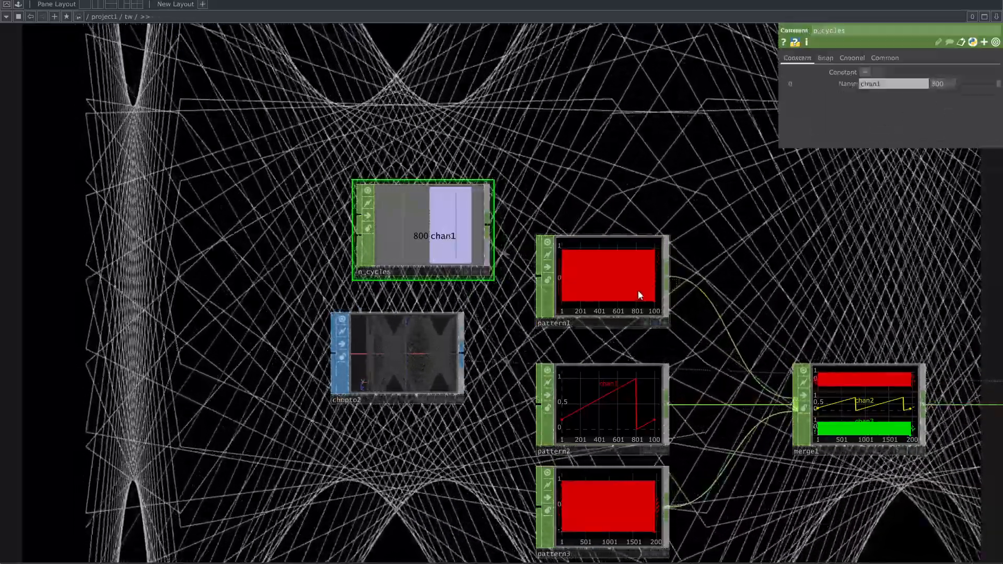
left_click(638, 290)
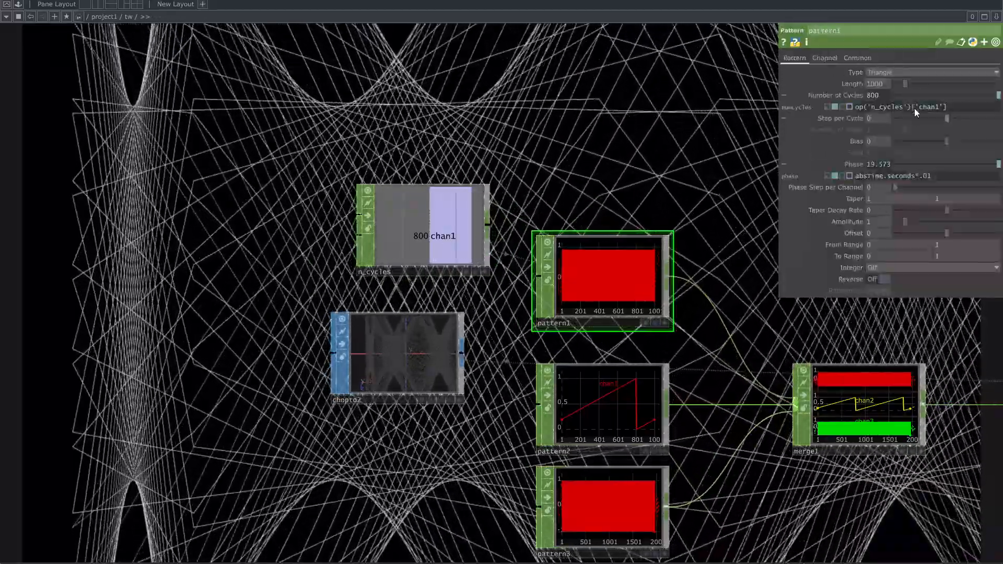
left_click(629, 496)
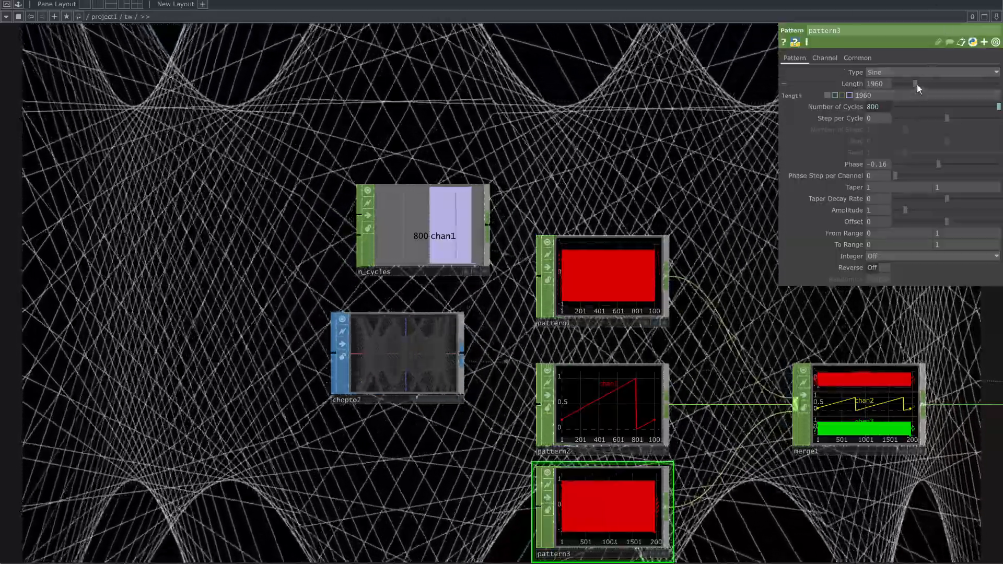
mouse_move(917, 84)
left_mouse_down()
mouse_move(909, 85)
mouse_move(949, 92)
mouse_move(914, 88)
left_mouse_up()
left_click_drag(655, 169, 579, 220)
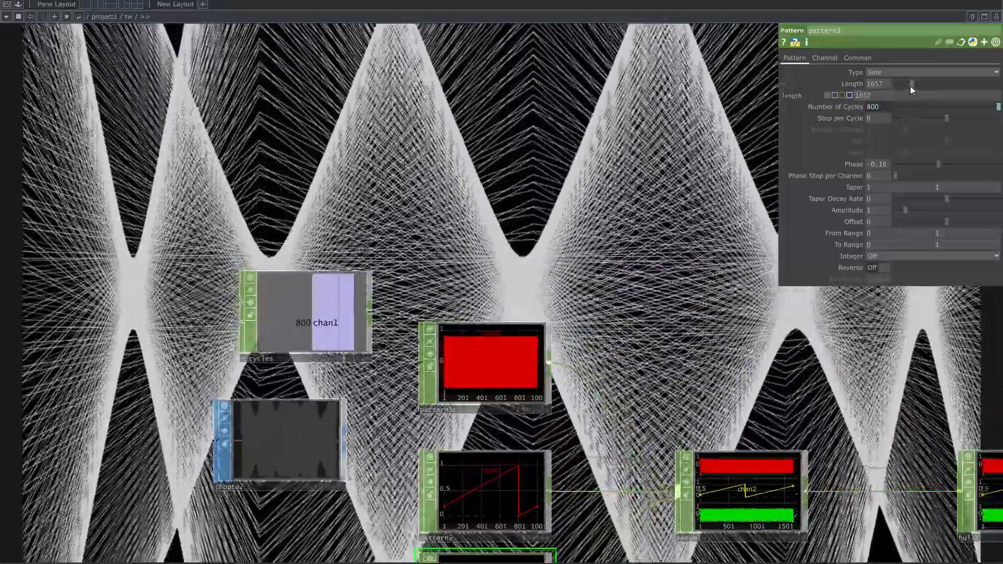
left_click_drag(910, 86, 910, 84)
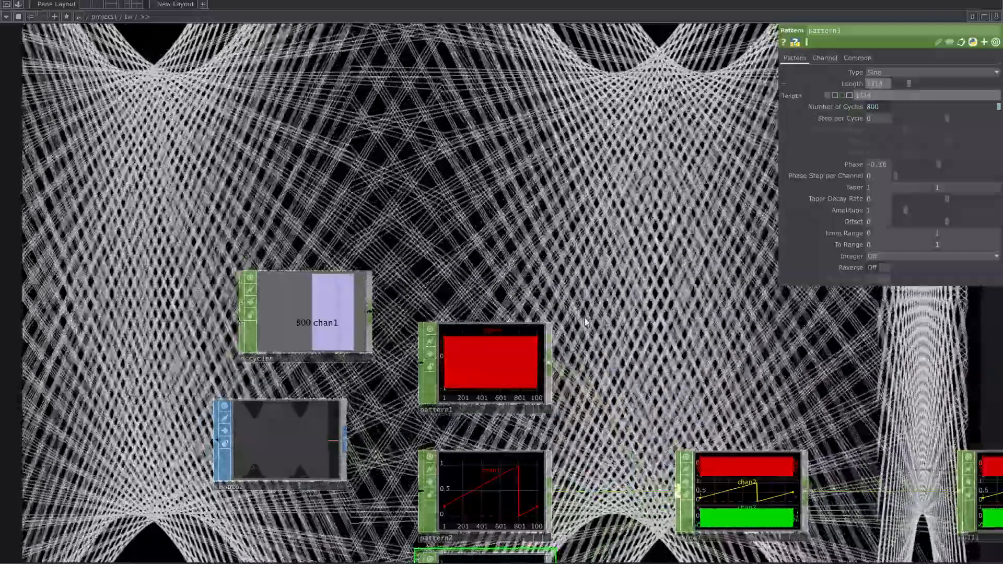
Try a greater Length for the pattern1 node.
left_click_drag(650, 282, 513, 285)
scroll(612, 223, "down", 5)
left_click_drag(395, 319, 454, 264)
left_click(454, 264)
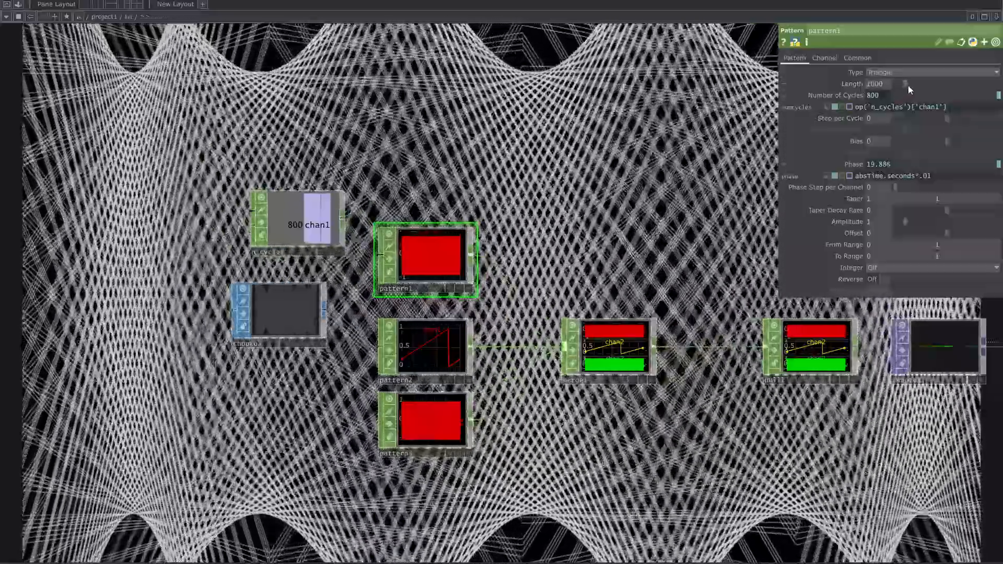
left_click_drag(908, 89, 928, 90)
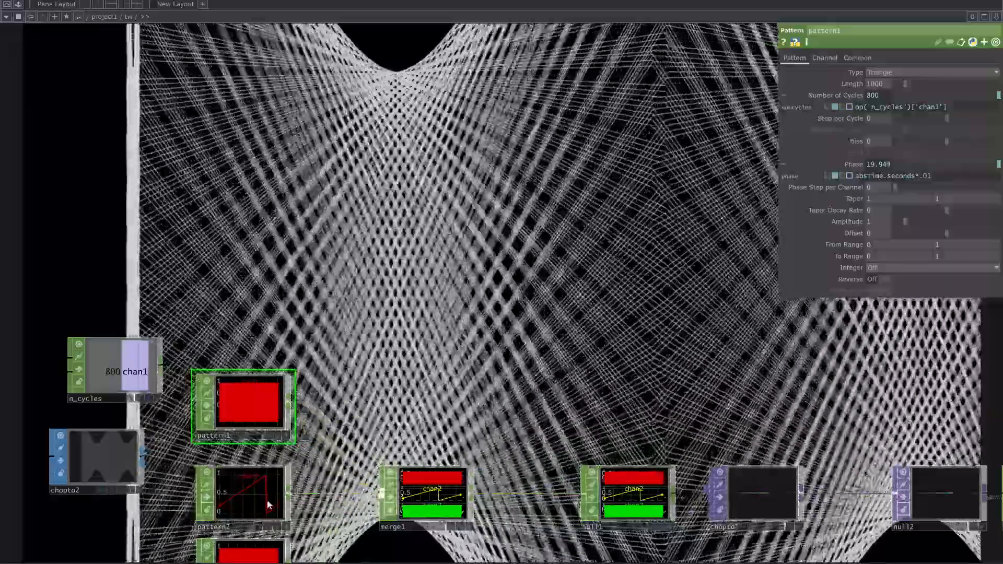
Activate the cam1 viewer and change the camera view to show the line structure from an angle.
scroll(308, 472, "down", 5)
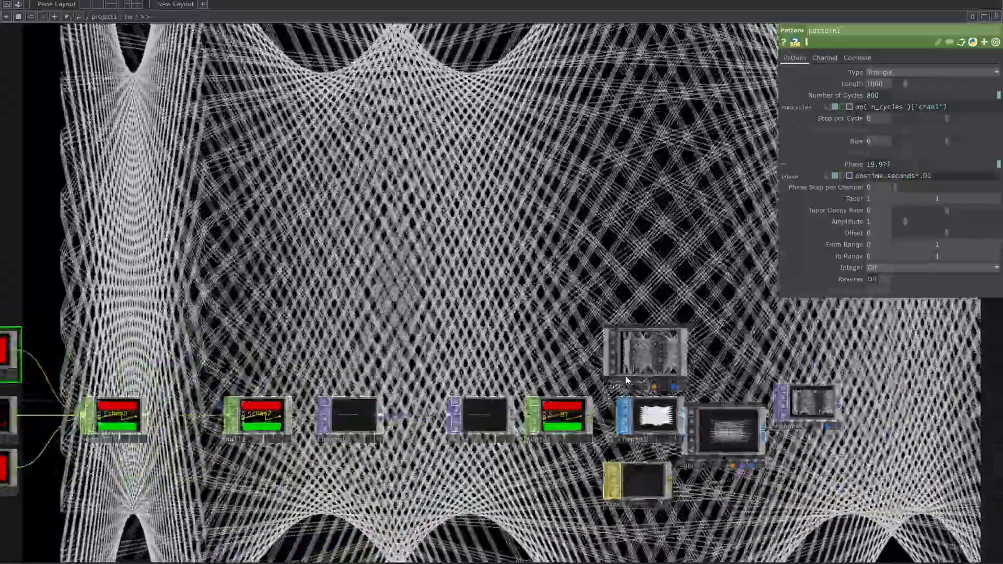
left_click_drag(627, 380, 604, 378)
left_click(659, 385)
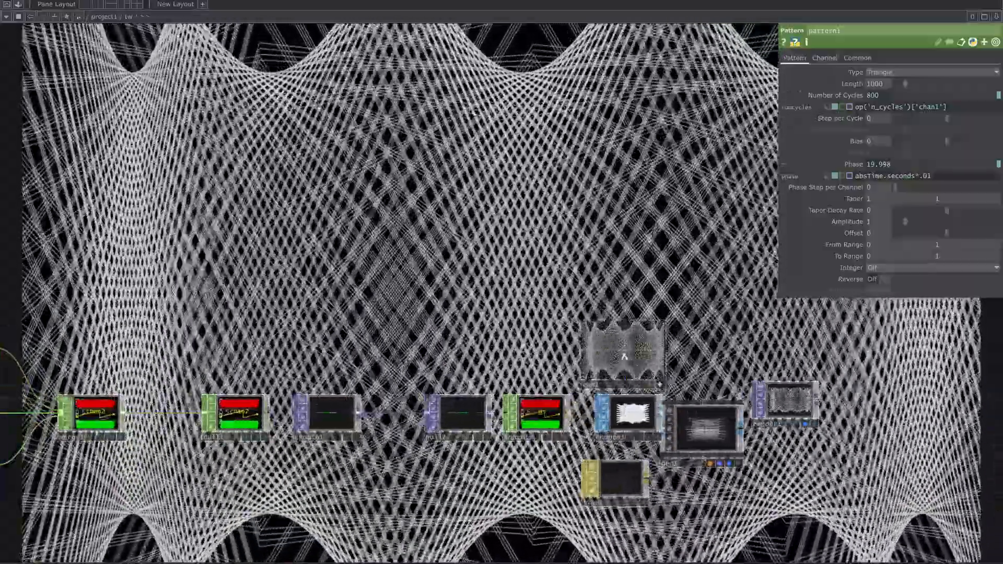
right_click(625, 357)
left_click(656, 401)
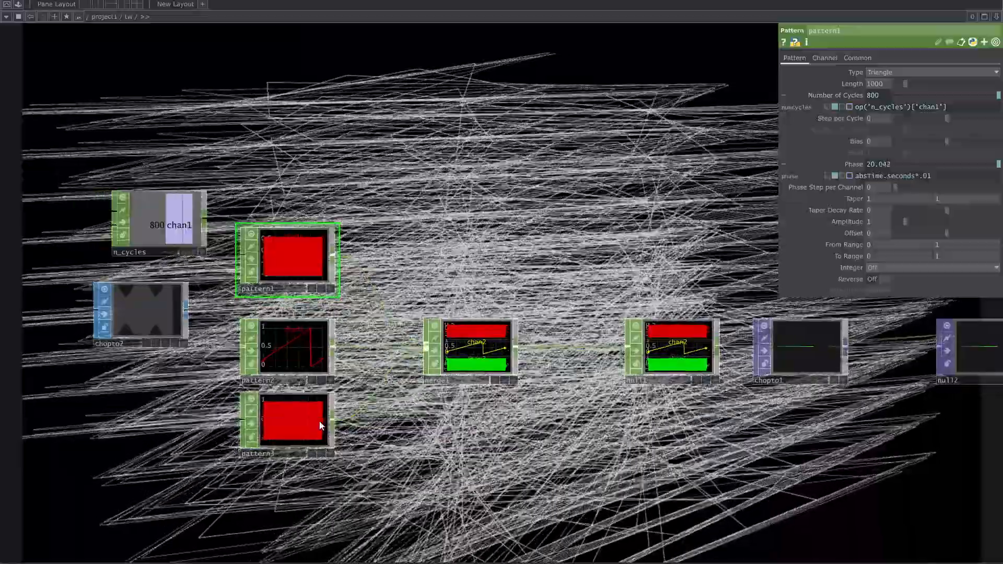
Set the Length of pattern3 to 910 and orbit the cam1 view to see the weave from another angle.
left_click(322, 426)
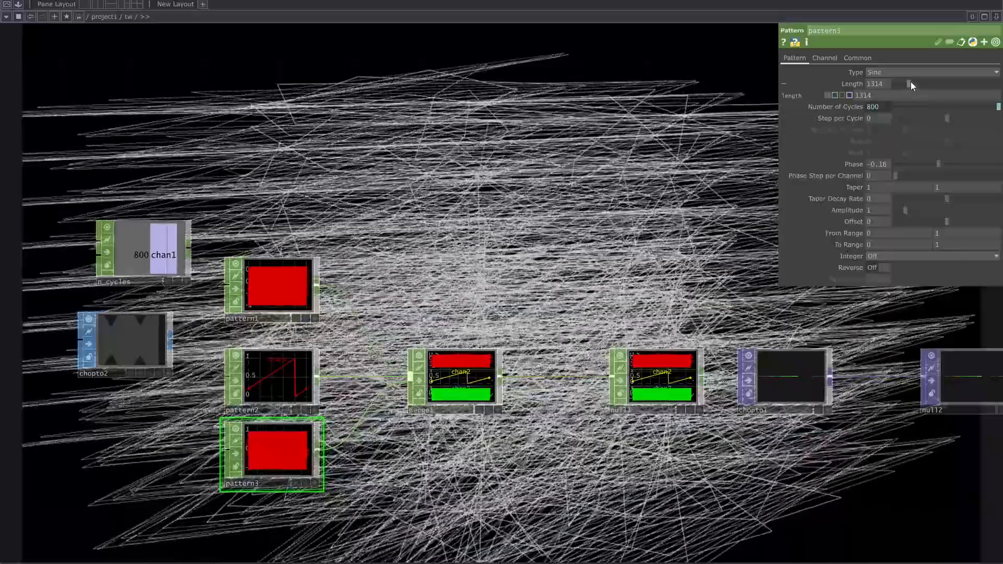
left_click_drag(910, 82, 903, 85)
left_click_drag(485, 176, 292, 194)
left_click_drag(534, 271, 396, 278)
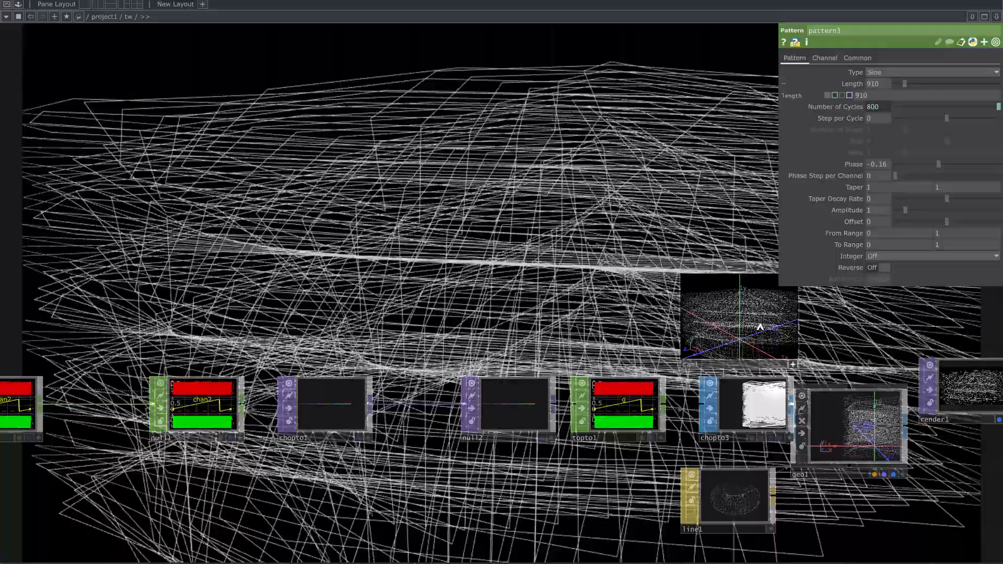
mouse_move(760, 327)
left_mouse_down()
mouse_move(727, 322)
mouse_move(748, 312)
mouse_move(748, 325)
left_mouse_up()
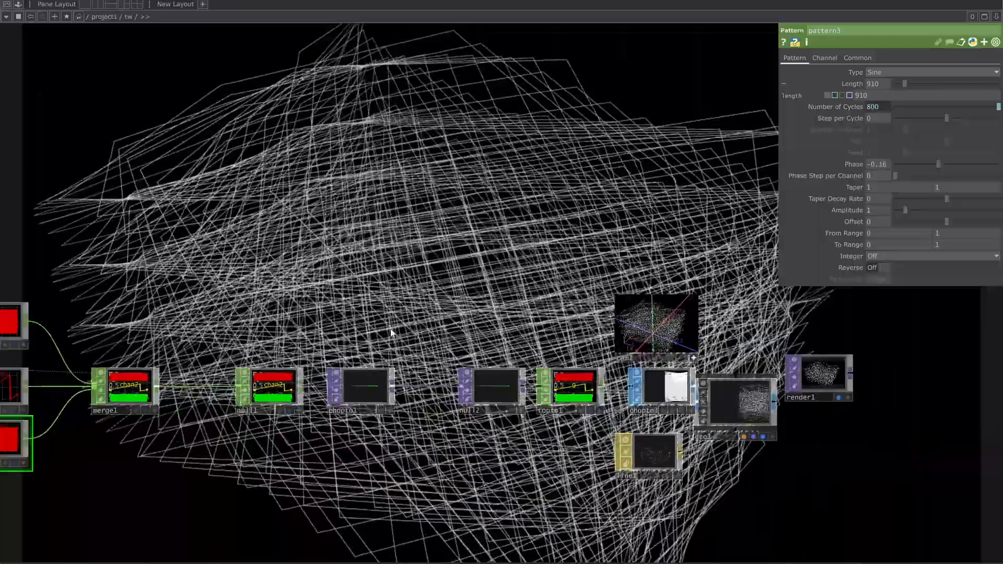
Override the Number of Cycles of pattern3 with a constant value of 200.
left_click_drag(162, 403, 495, 398)
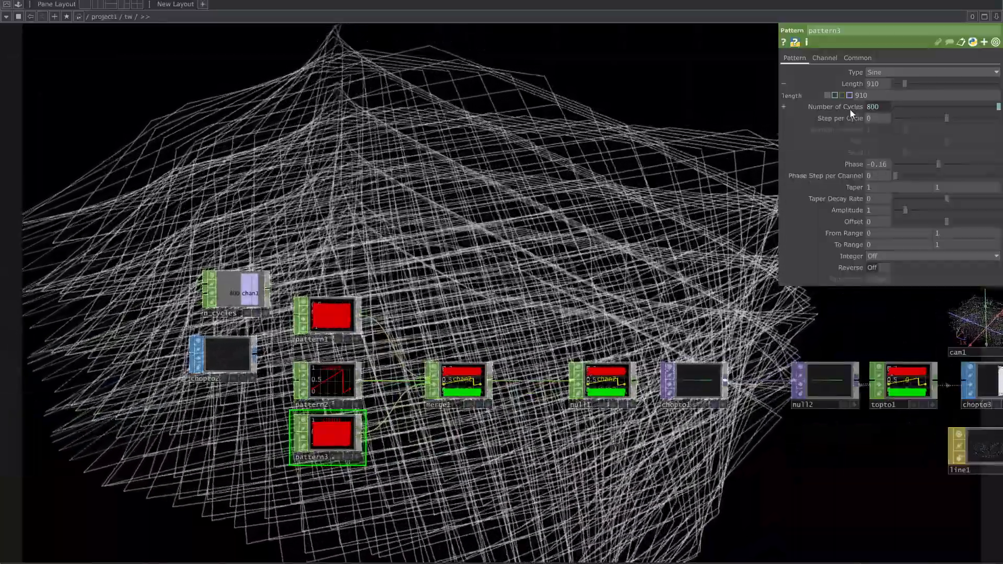
left_click(850, 109)
left_click(828, 118)
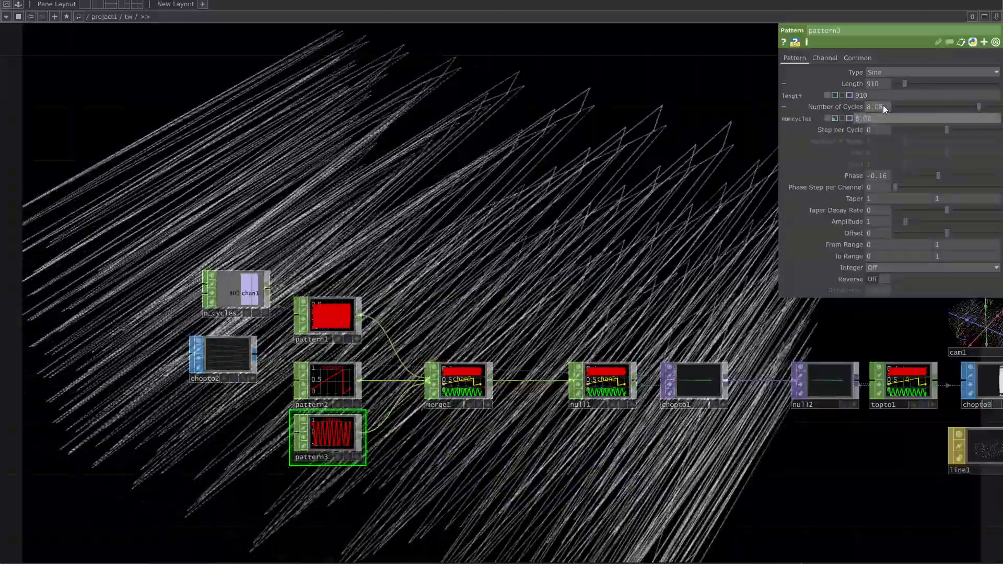
left_click_drag(884, 106, 832, 110)
type("200")
key("Return")
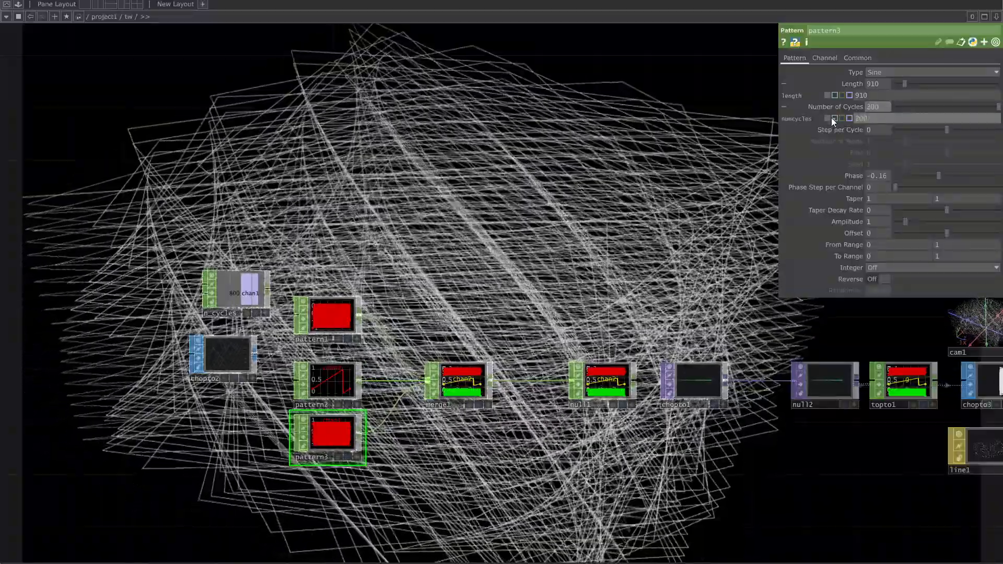
Turn the cam1 view to face the weave straight on and zoom in on it.
left_click_drag(554, 236, 520, 250)
left_click_drag(425, 296, 379, 313)
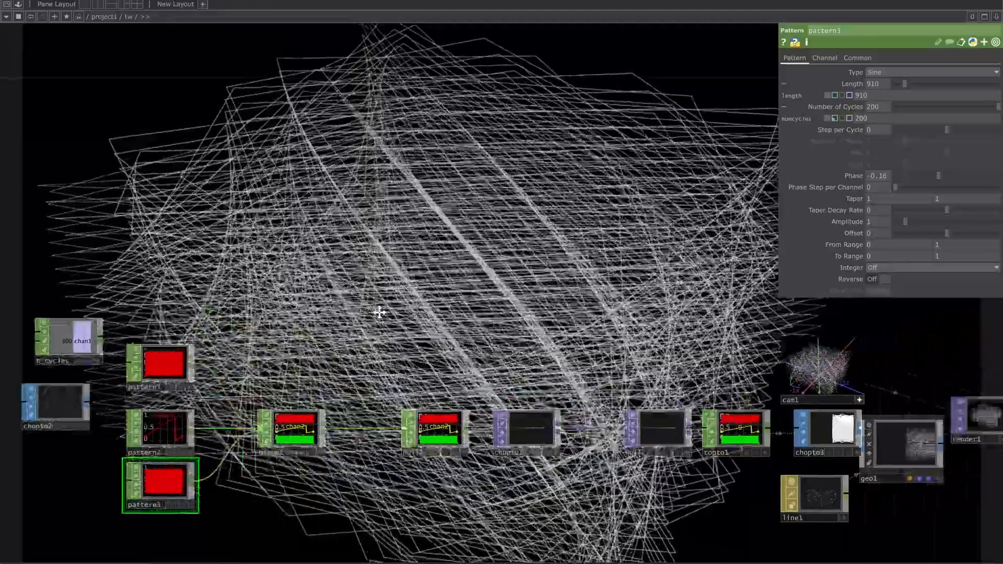
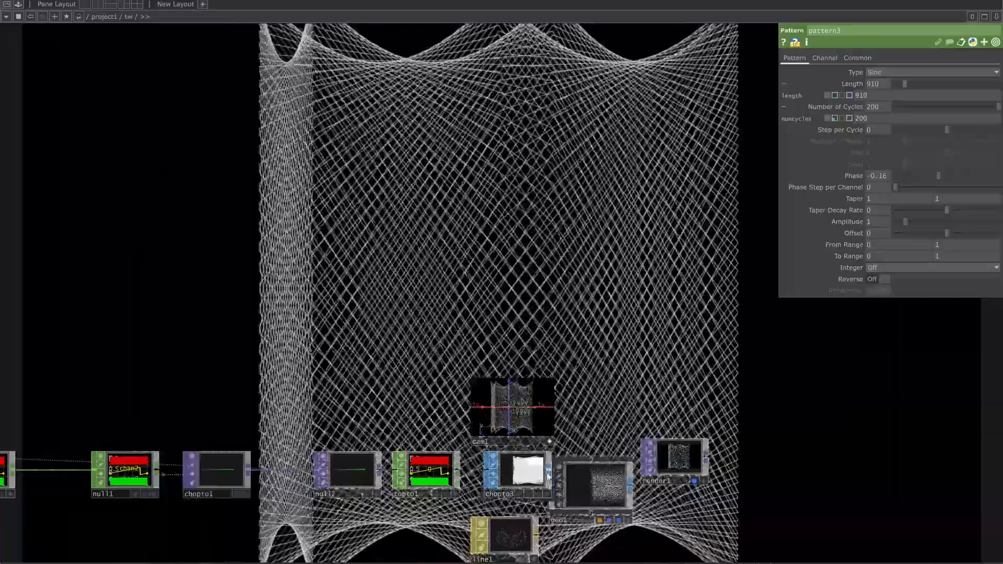
scroll(563, 419, "up", 5)
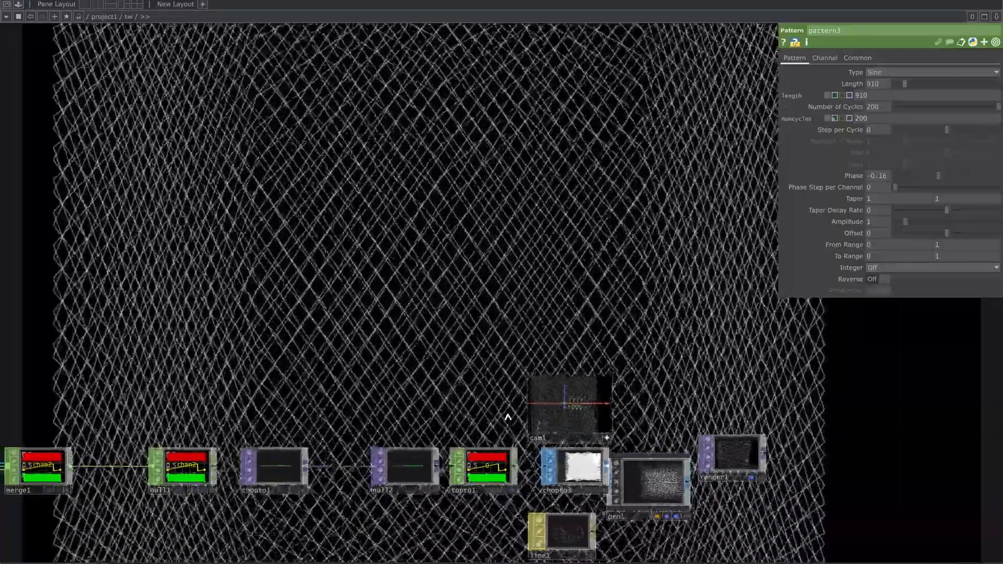
Switch pattern3's Number of Cycles back to its n_cycles expression and set its Length to 1364.
left_click_drag(370, 388, 564, 362)
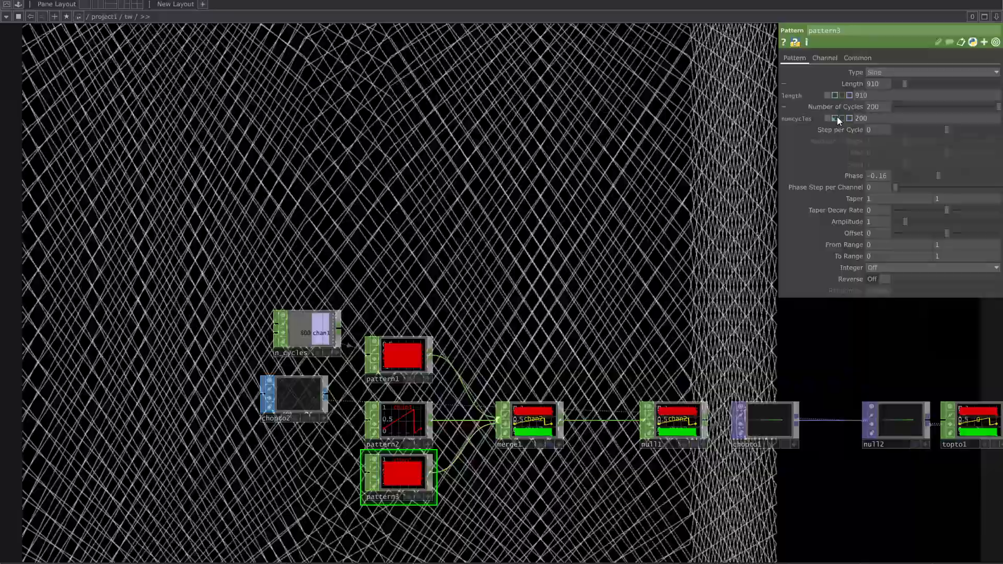
left_click(836, 119)
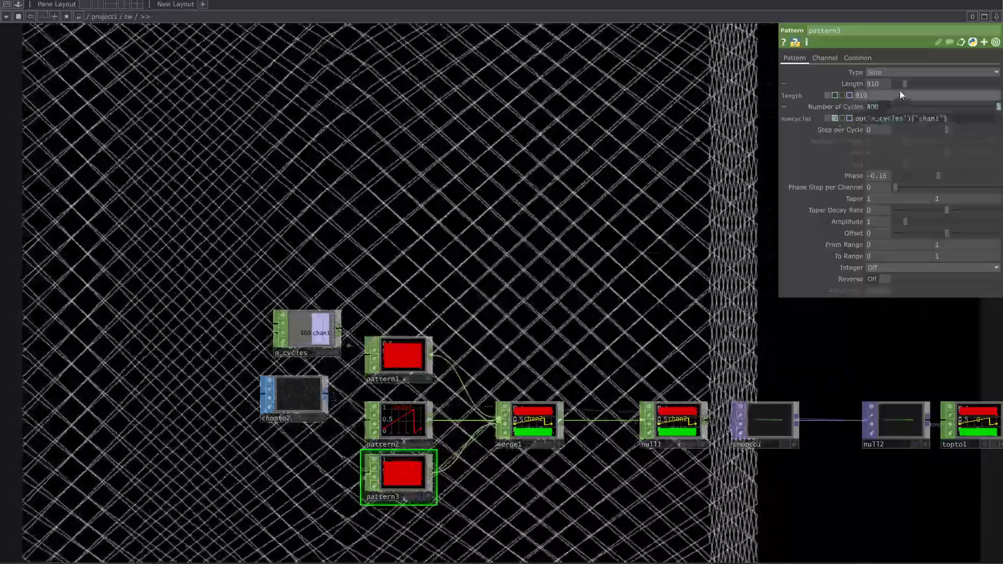
left_click_drag(905, 84, 910, 80)
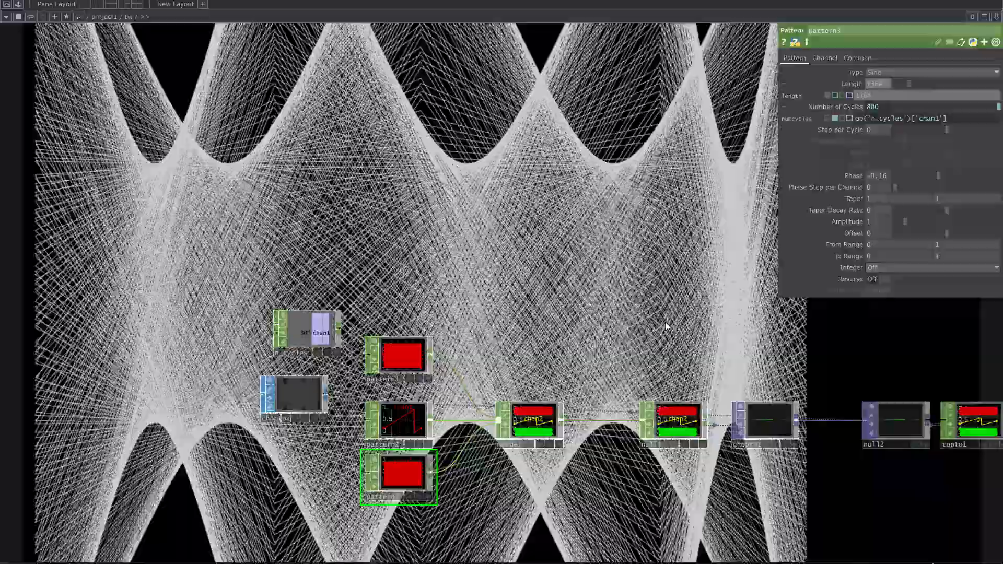
Add a Null TOP connected to the output of render1.
left_click_drag(666, 327, 445, 305)
scroll(446, 305, "down", 3)
left_click_drag(770, 465, 636, 459)
scroll(768, 362, "up", 4)
left_click_drag(768, 363, 628, 346)
scroll(627, 347, "up", 2)
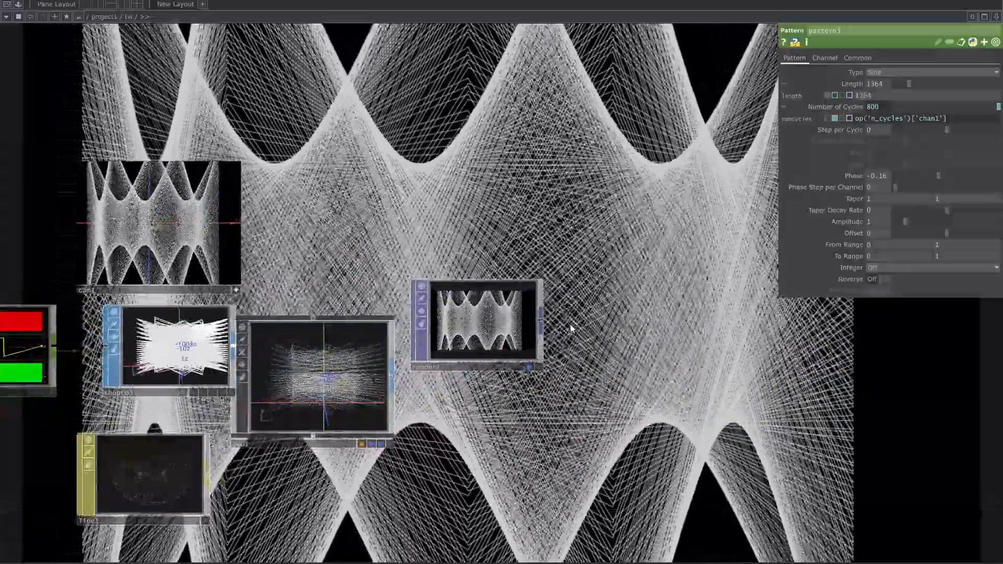
left_click_drag(566, 329, 475, 333)
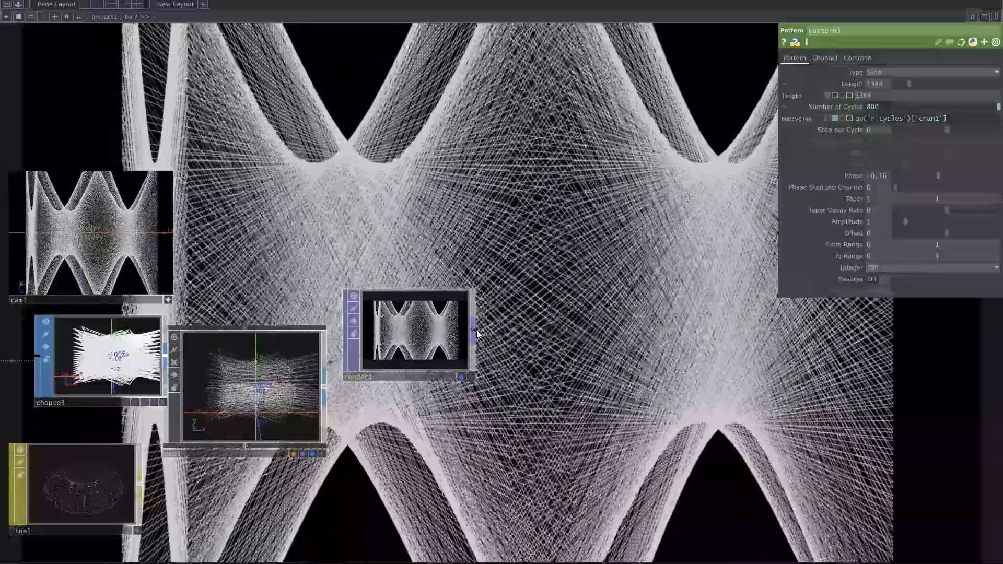
left_click(475, 333)
type("nul")
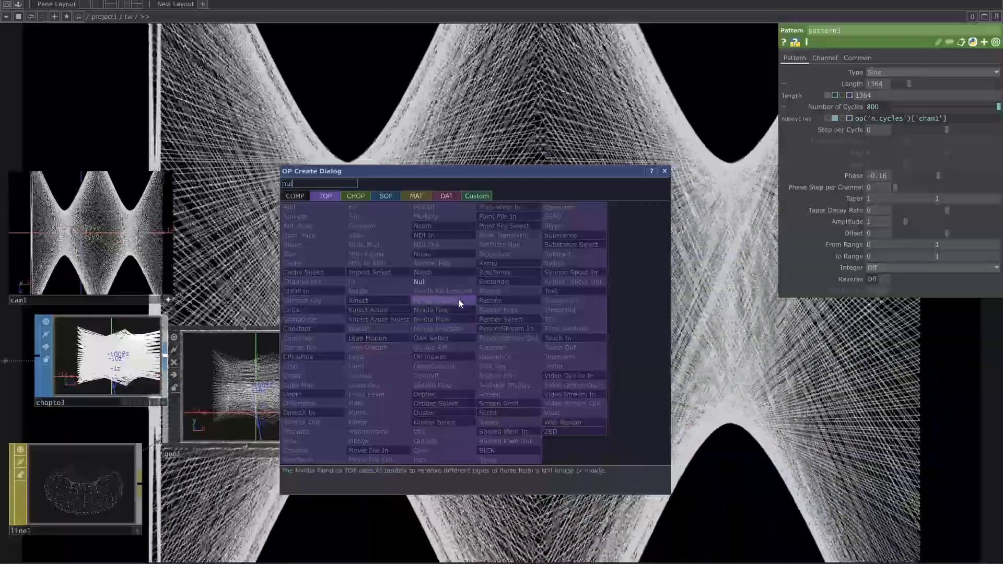
left_click(422, 282)
left_click(847, 361)
Add a Luma Blur TOP fed by null3 and place it below and to the right of that node.
left_click_drag(772, 444, 430, 429)
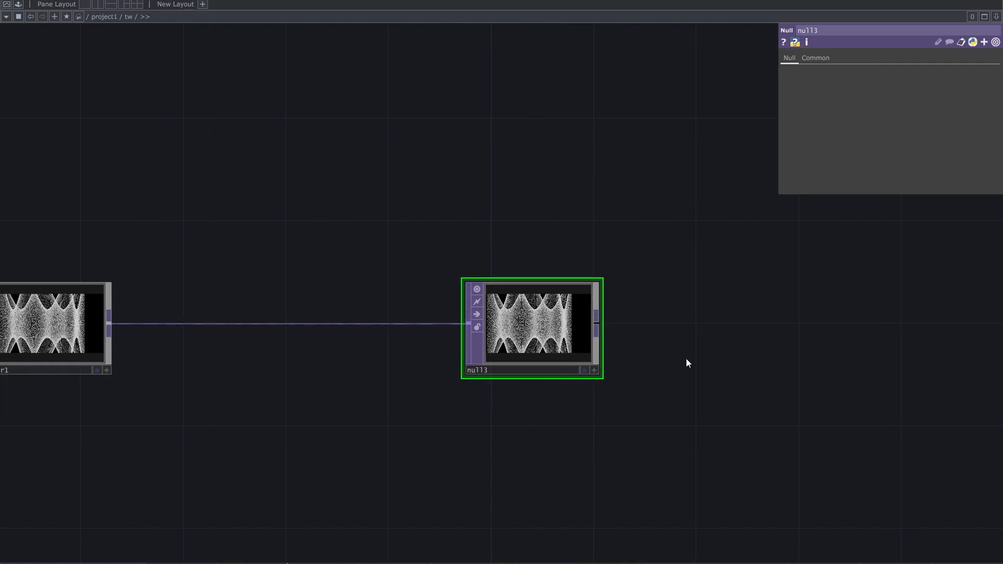
scroll(672, 339, "up", 4)
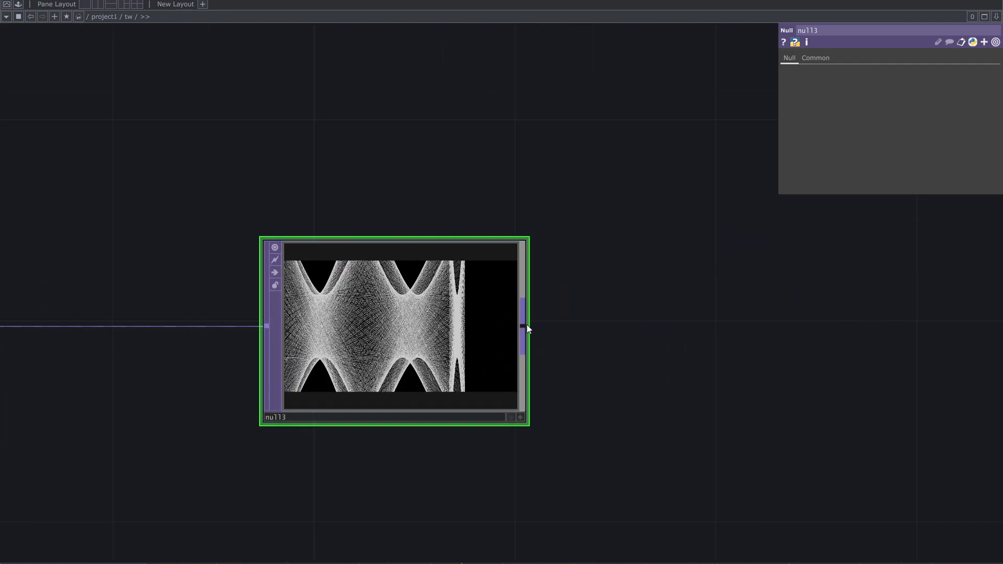
right_click(527, 326)
type("l")
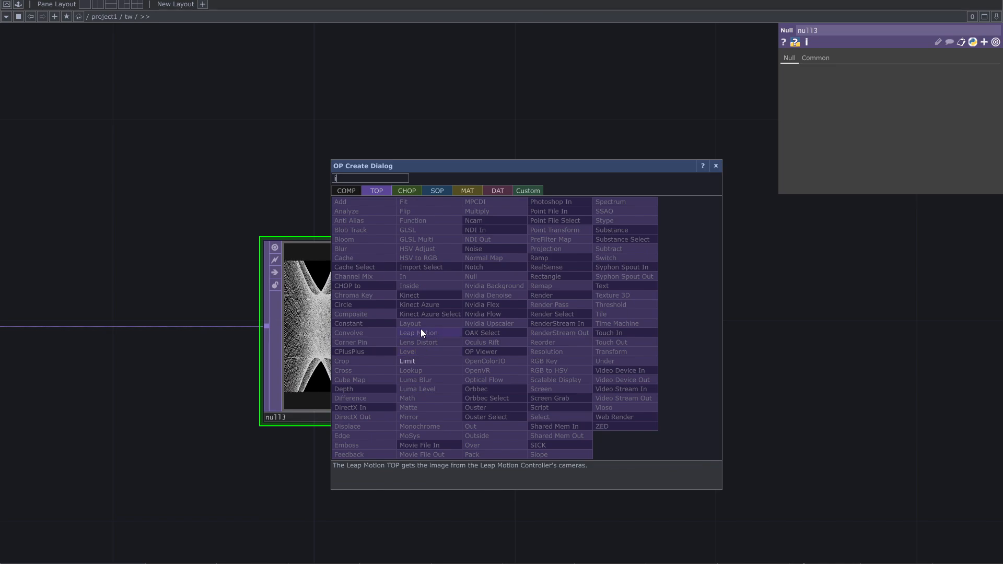
type("u")
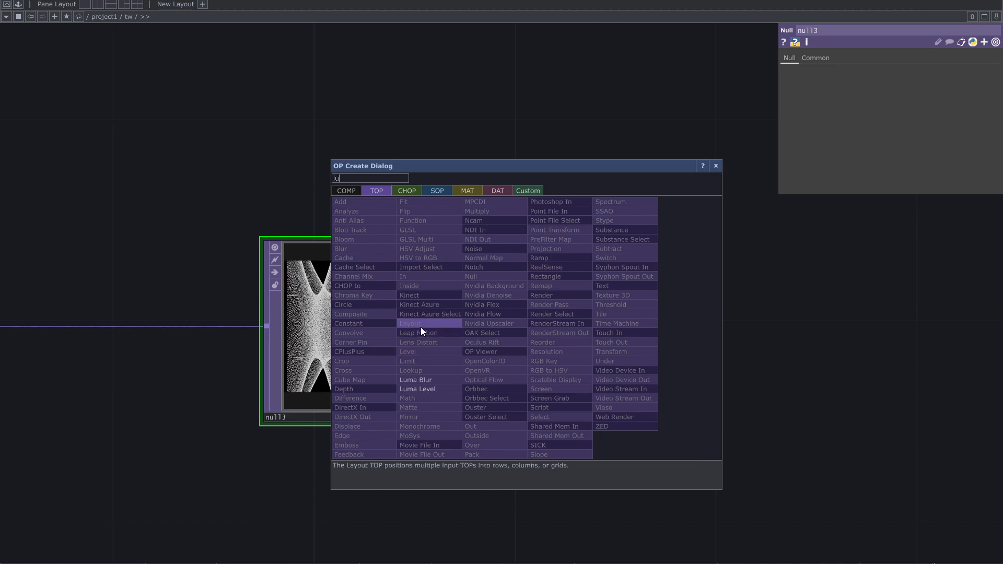
left_click(433, 382)
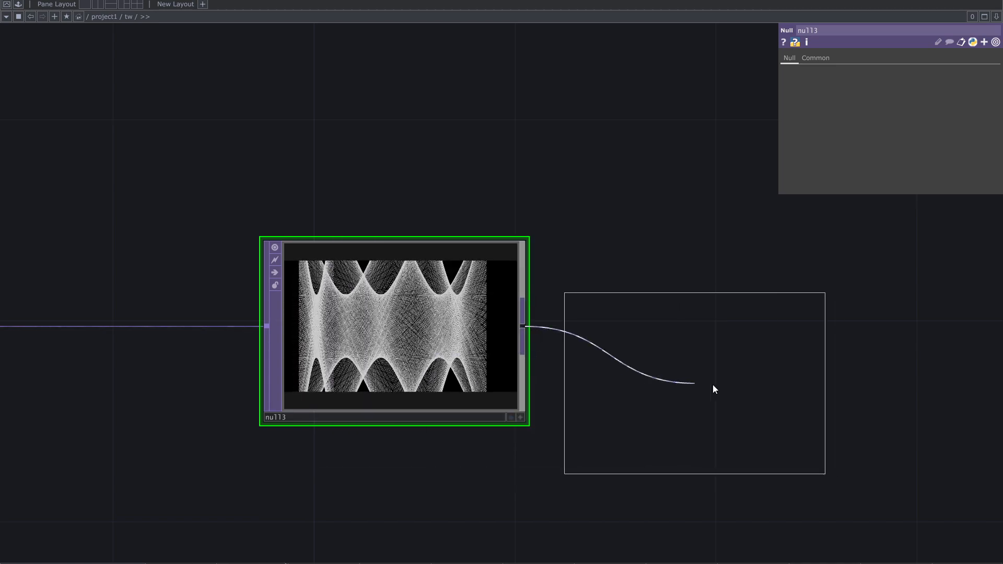
left_click(750, 384)
left_click_drag(589, 466, 533, 403)
left_click_drag(648, 354, 697, 405)
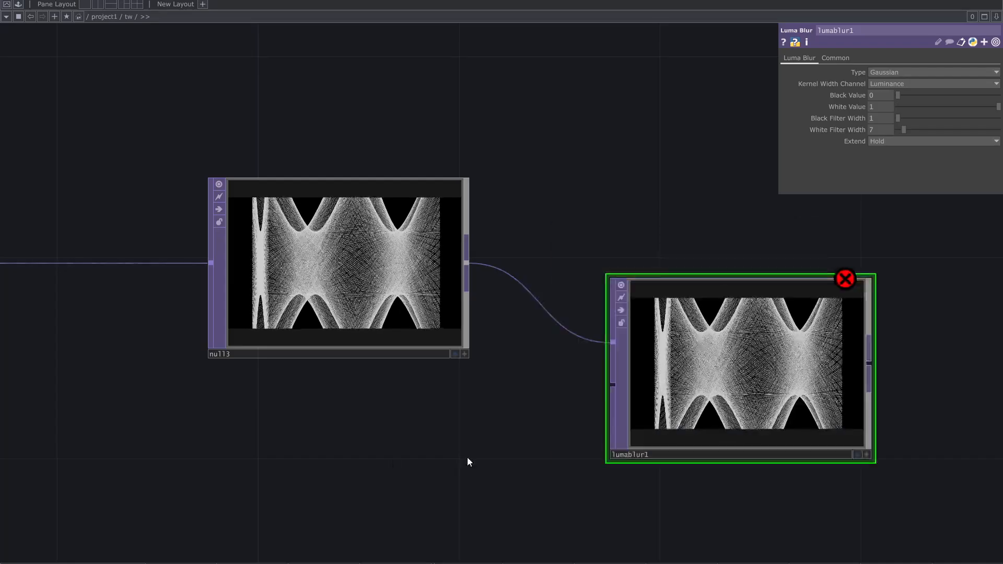
Add a Ramp TOP directly below null3.
key("Tab")
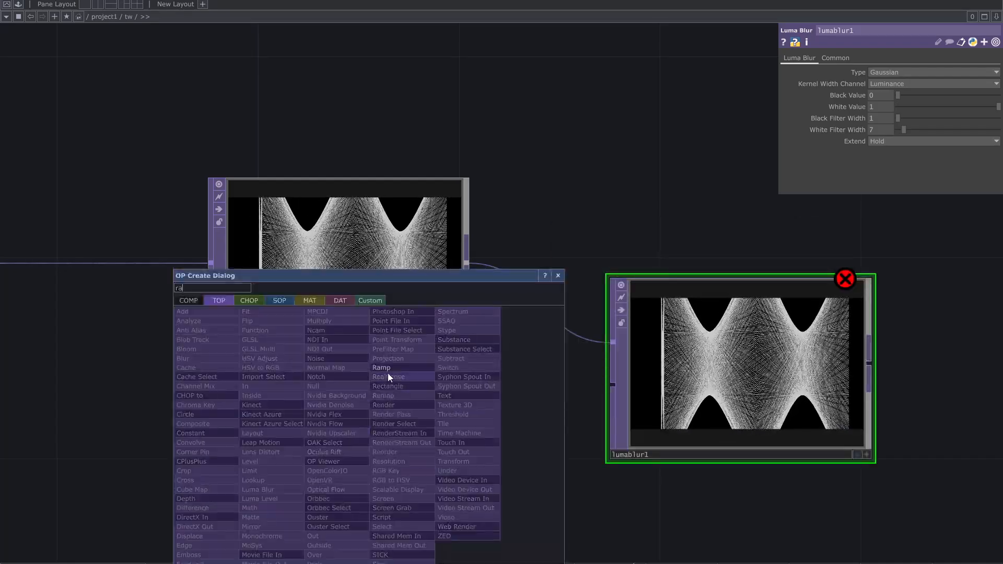
left_click(388, 373)
left_click(340, 471)
left_click_drag(511, 489, 508, 459)
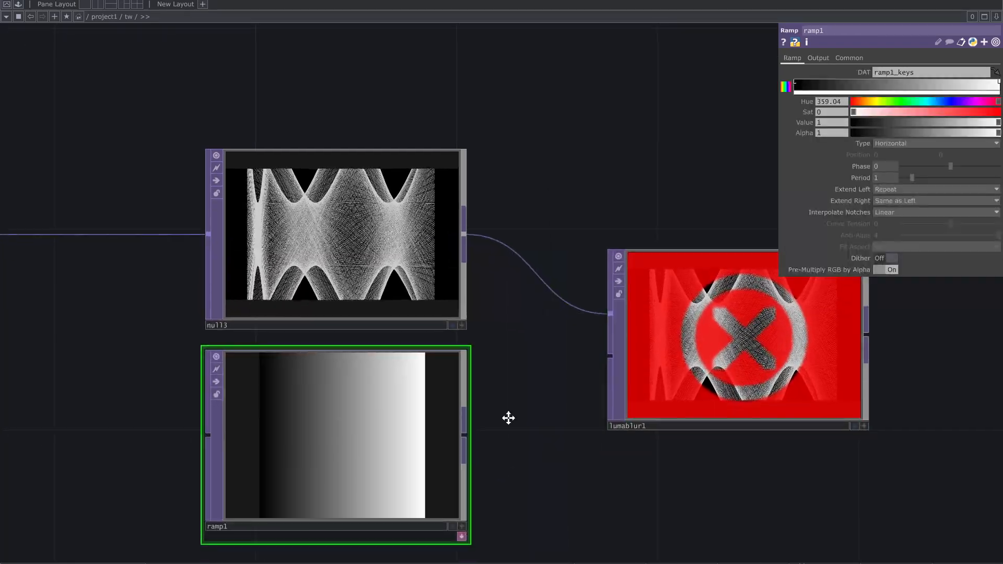
left_click_drag(509, 419, 528, 428)
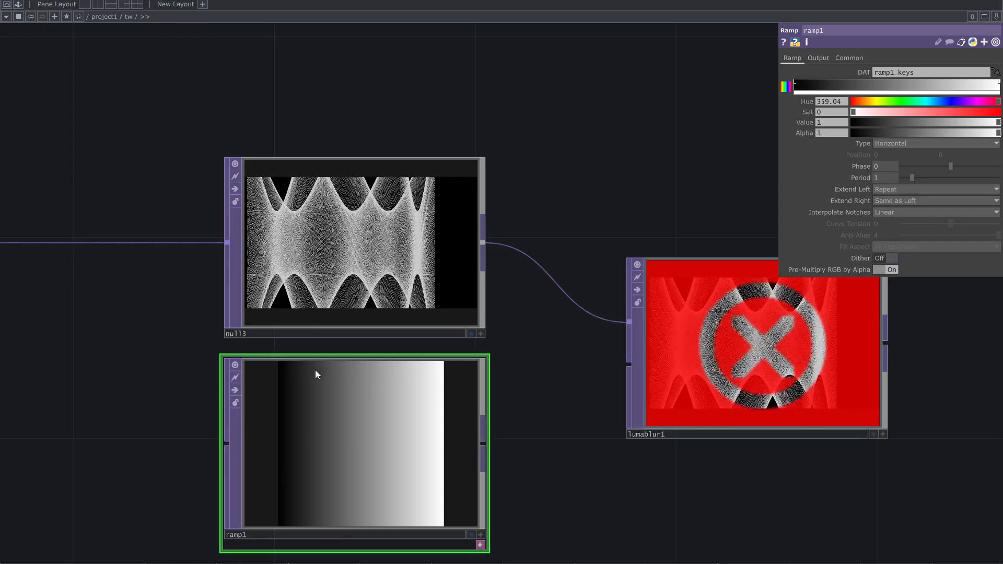
Connect null3 to the input of ramp1 and set Combine with Input to Set Resolution Only.
left_click(214, 437)
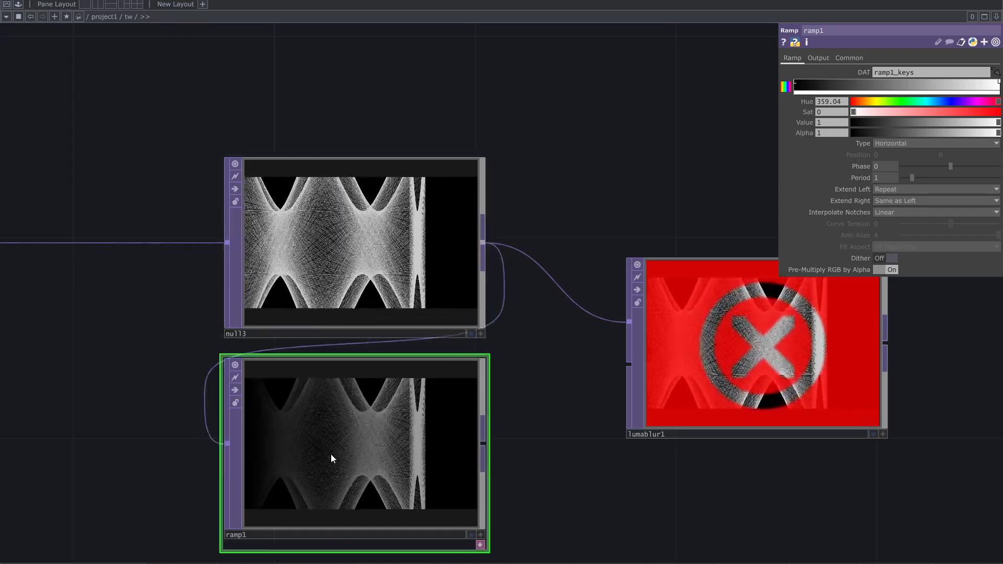
left_click(817, 62)
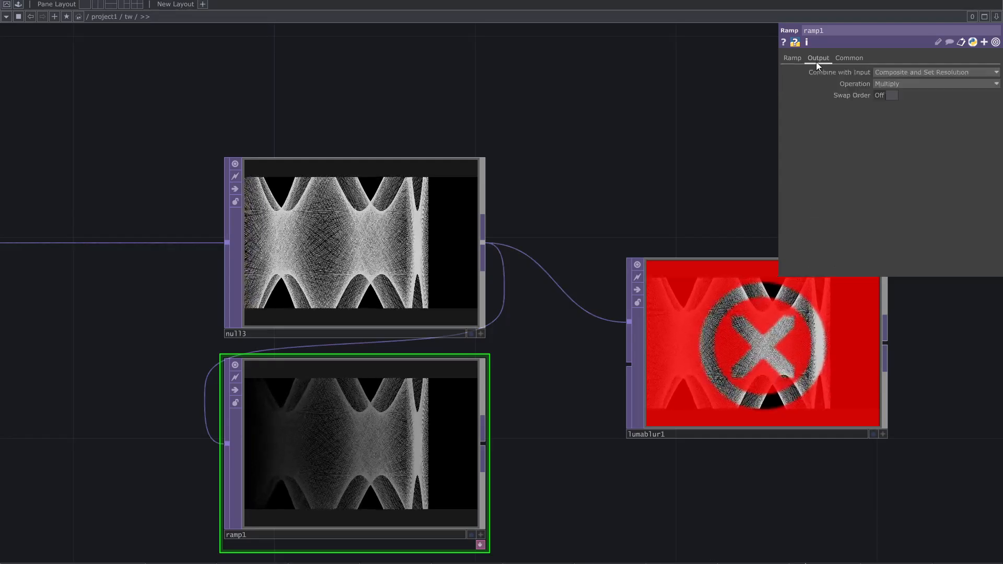
left_click(894, 73)
left_click(905, 85)
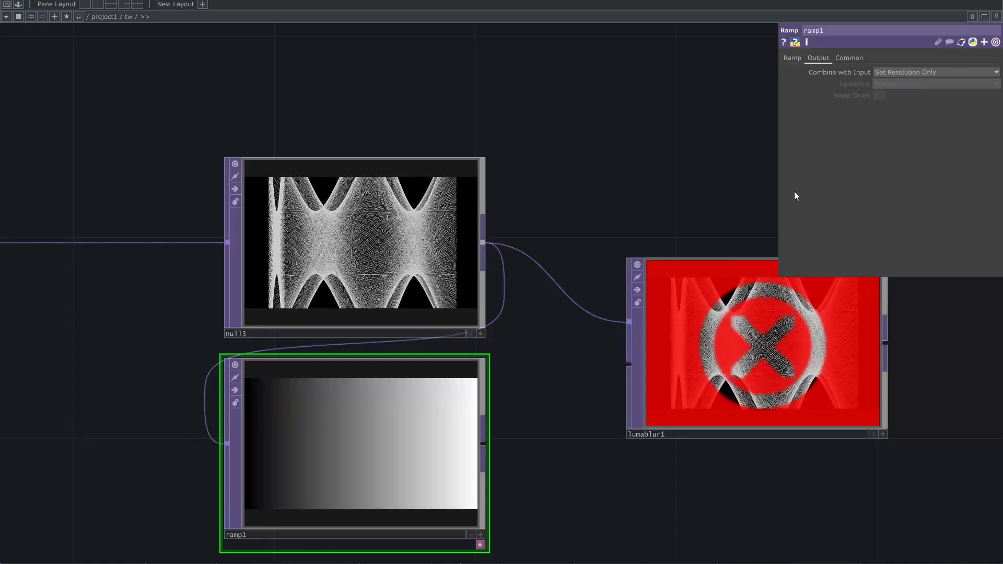
Change the ramp1 Type to Circular and its Extend Right to Hold.
left_click(792, 58)
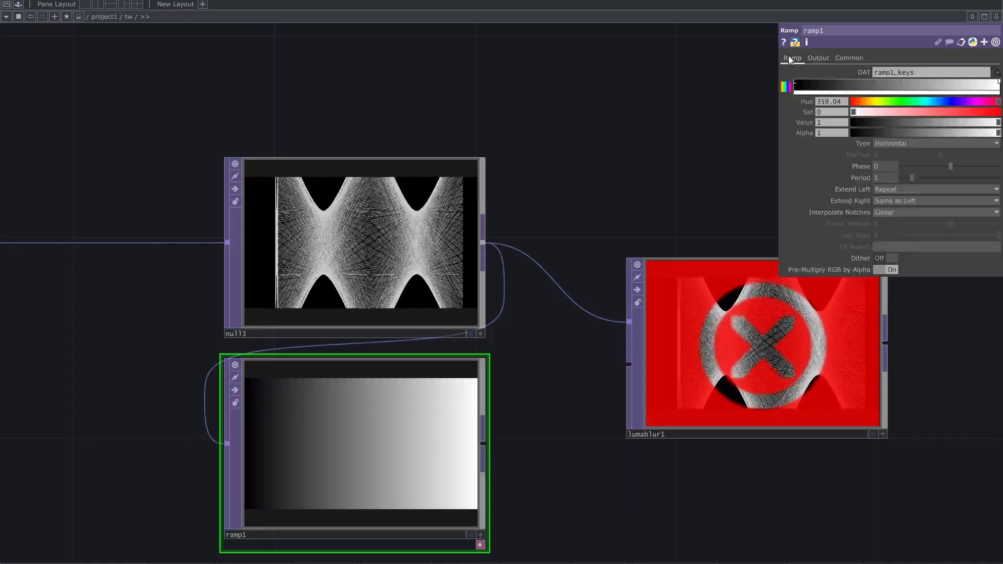
left_click(922, 145)
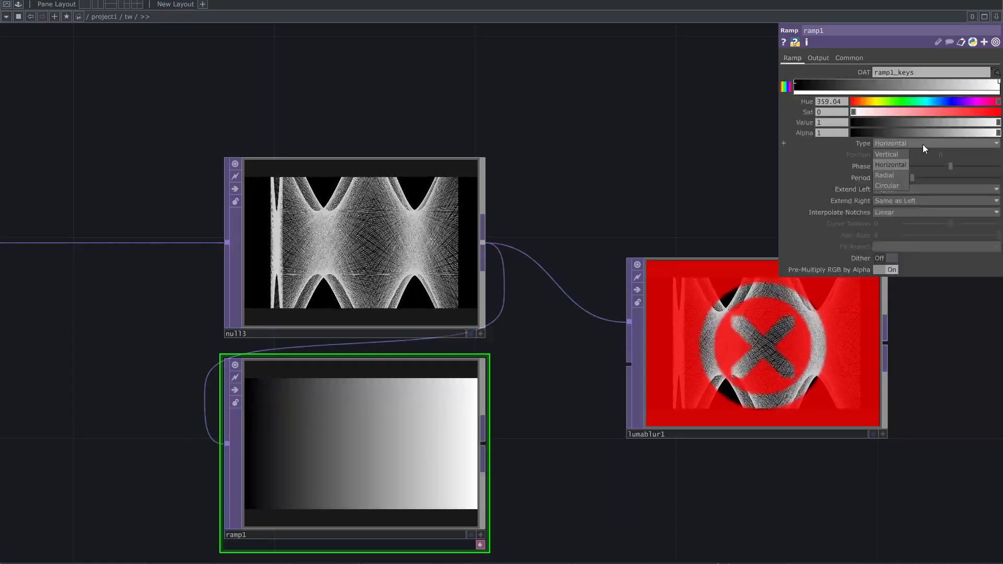
left_click(895, 186)
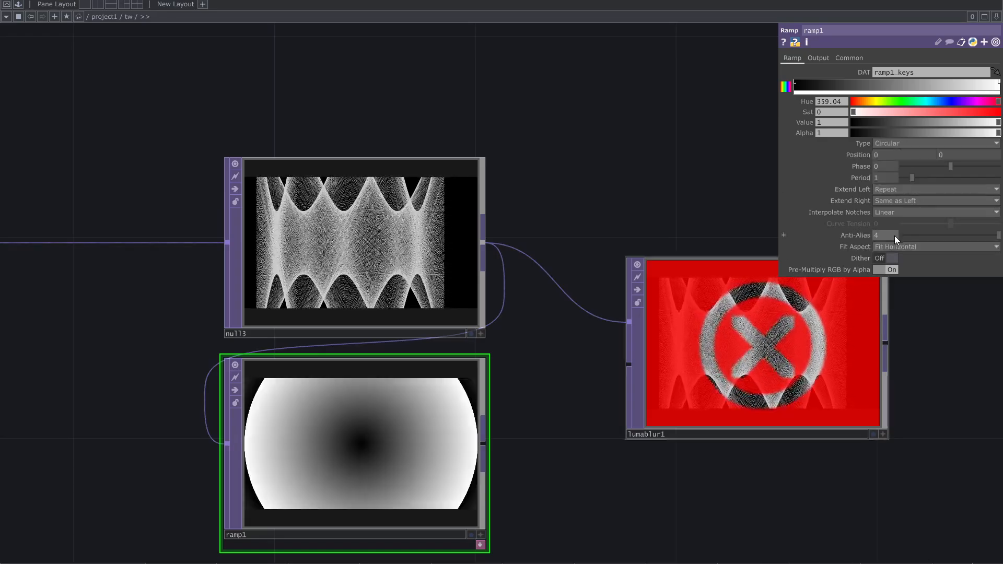
scroll(539, 498, "up", 5)
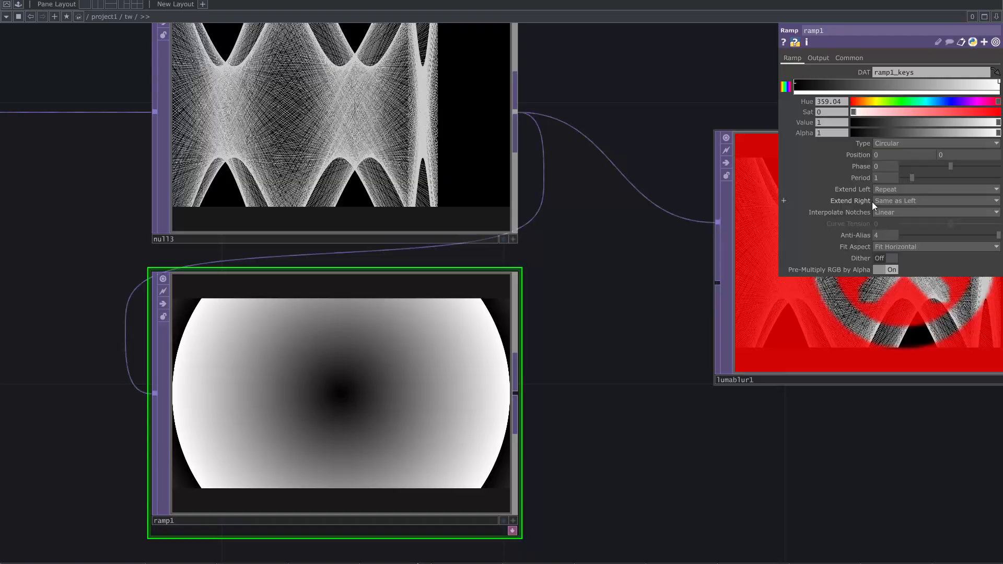
left_click(886, 201)
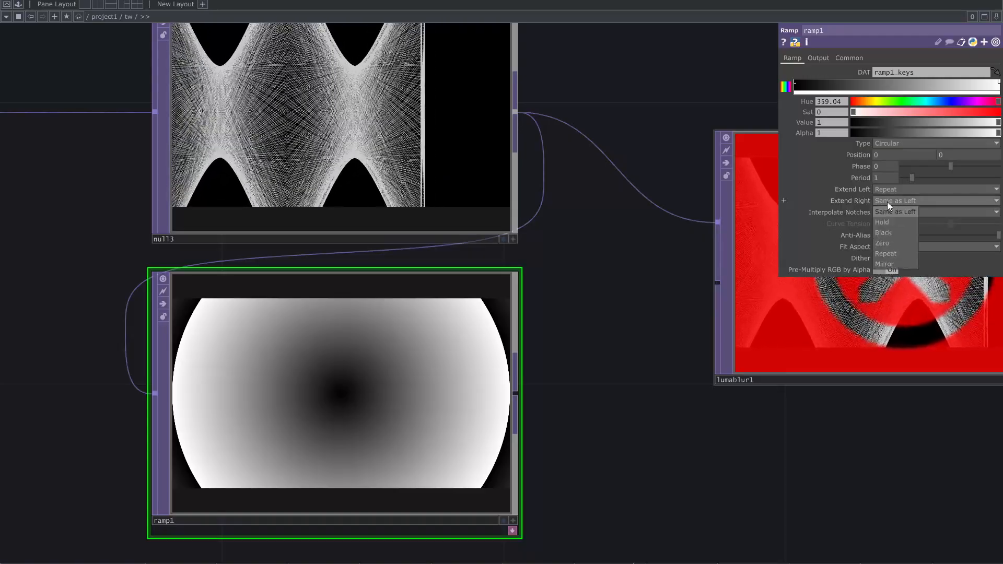
left_click(888, 222)
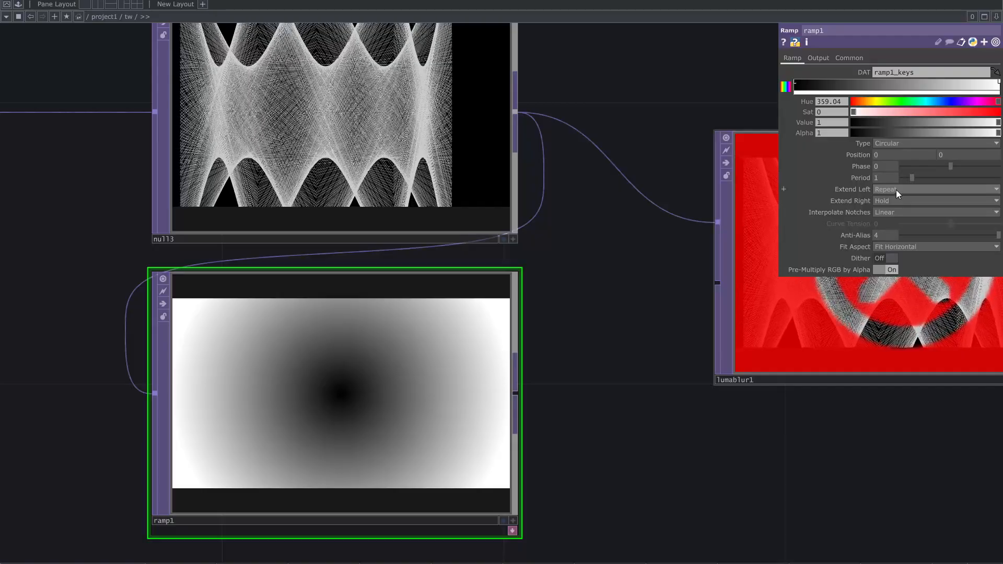
Connect the output of ramp1 to the second input of lumablur1.
left_click_drag(540, 402, 498, 410)
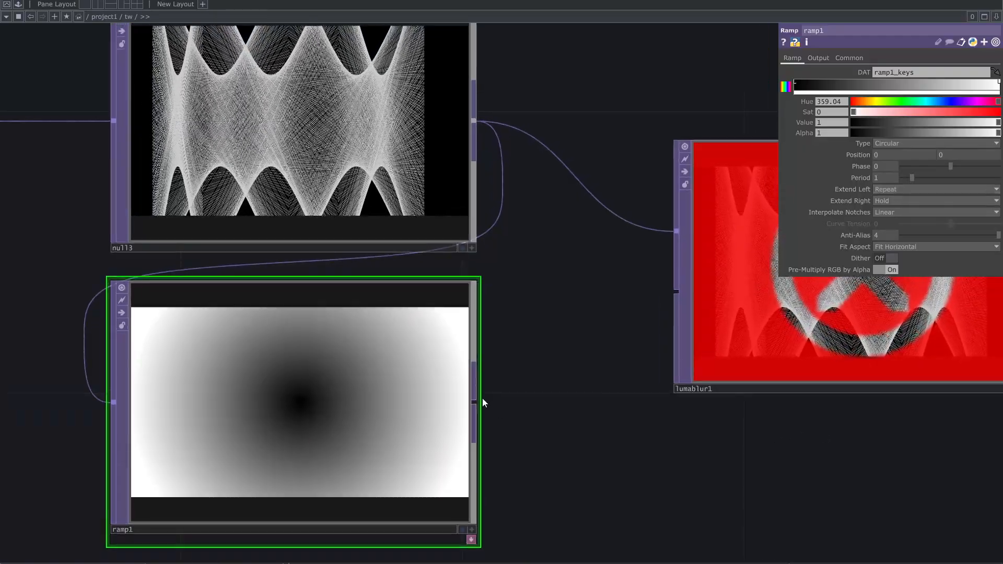
left_click_drag(643, 320, 676, 292)
left_click_drag(738, 444, 526, 481)
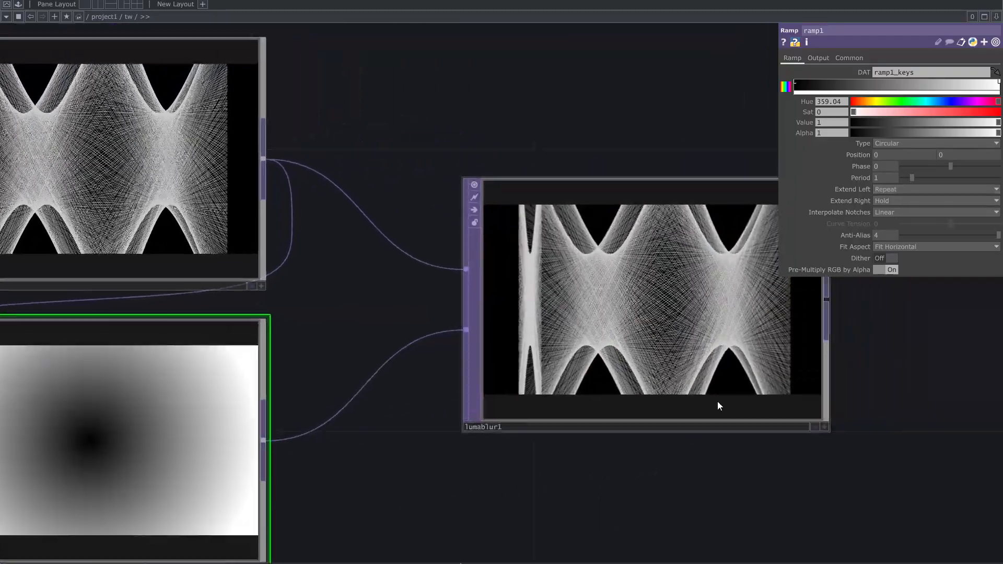
Raise the White Filter Width of lumablur1 to 33.
left_click(732, 368)
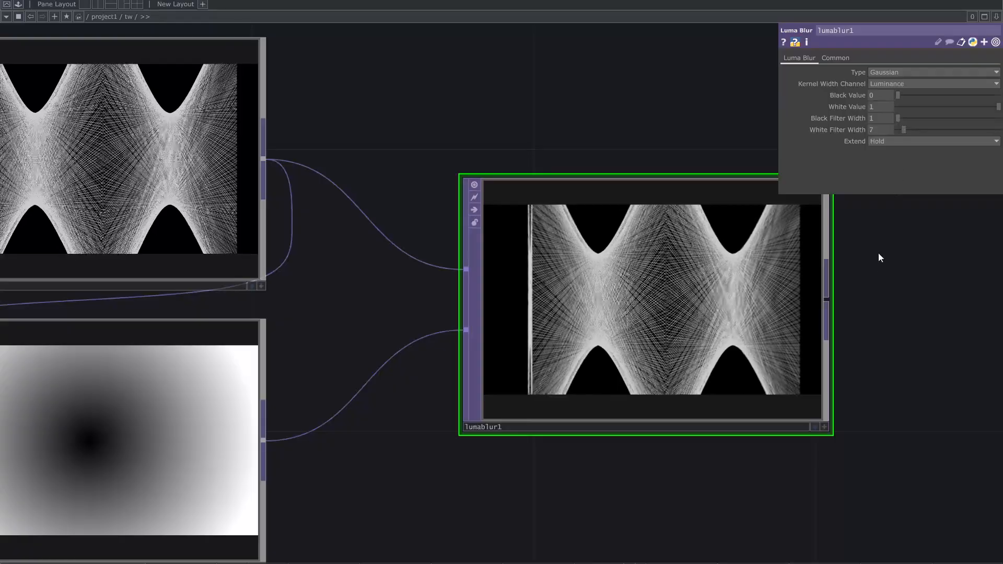
scroll(867, 266, "up", 2)
scroll(821, 358, "up", 3)
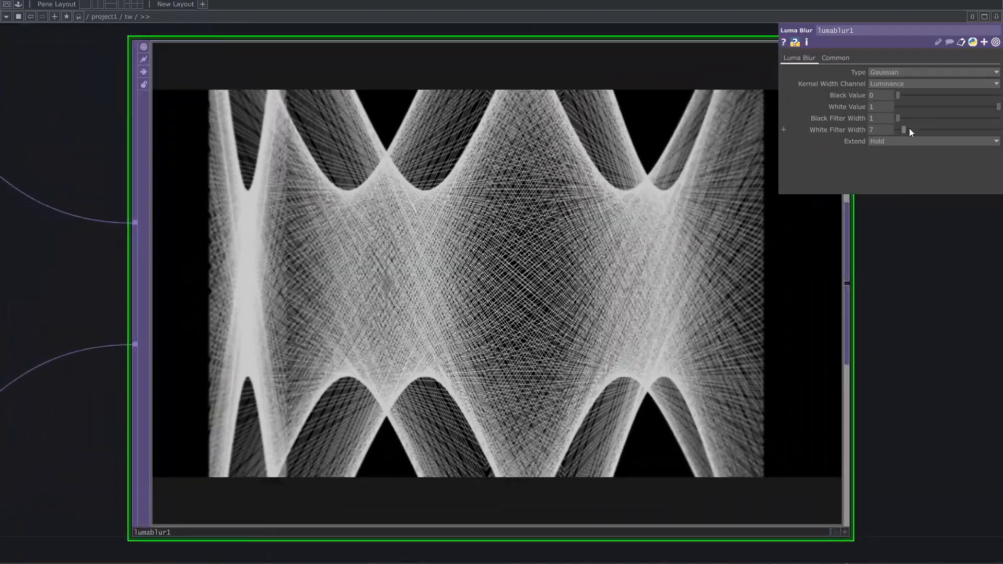
left_click_drag(904, 129, 931, 141)
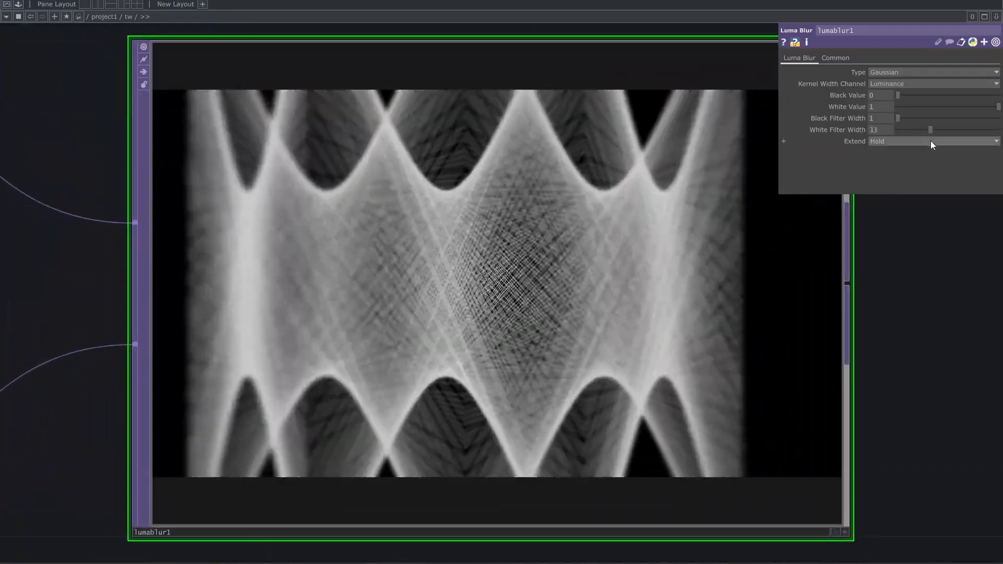
Examine how the circular gradient of ramp1 distributes the blur from centre to edges in lumablur1.
scroll(914, 363, "down", 2)
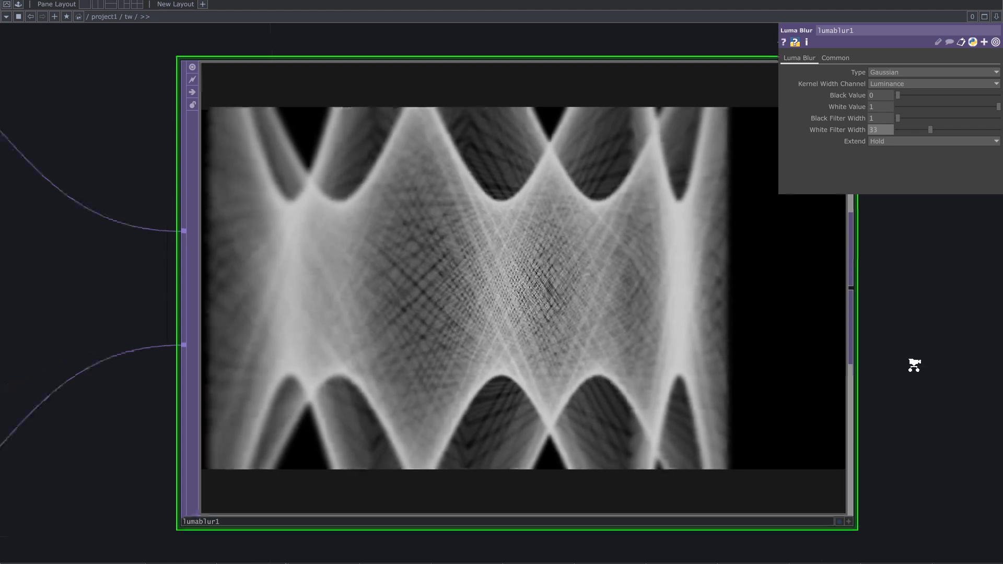
scroll(891, 379, "down", 2)
left_click_drag(638, 512, 846, 427)
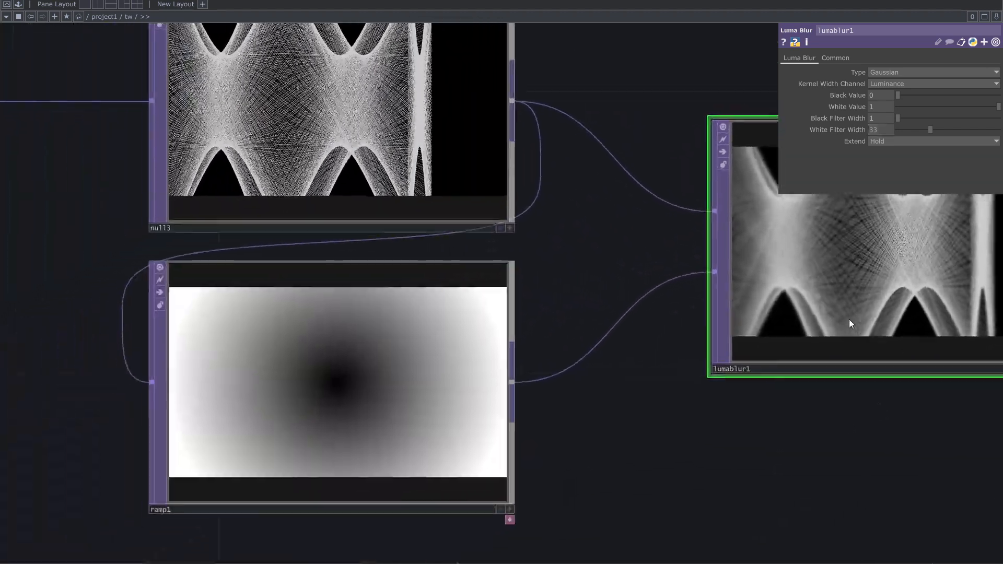
left_click_drag(879, 296, 738, 366)
scroll(572, 459, "up", 2)
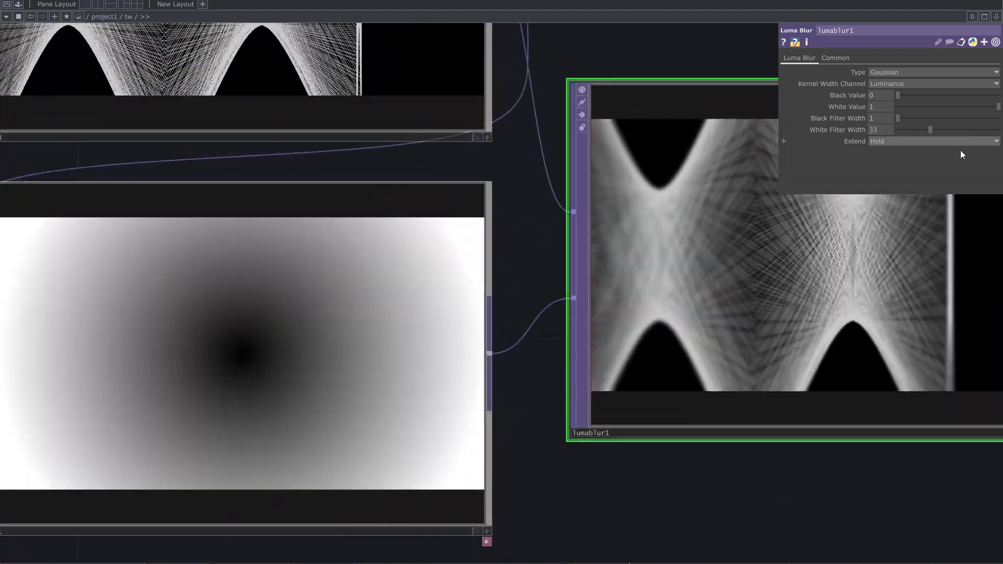
left_click_drag(786, 468, 712, 486)
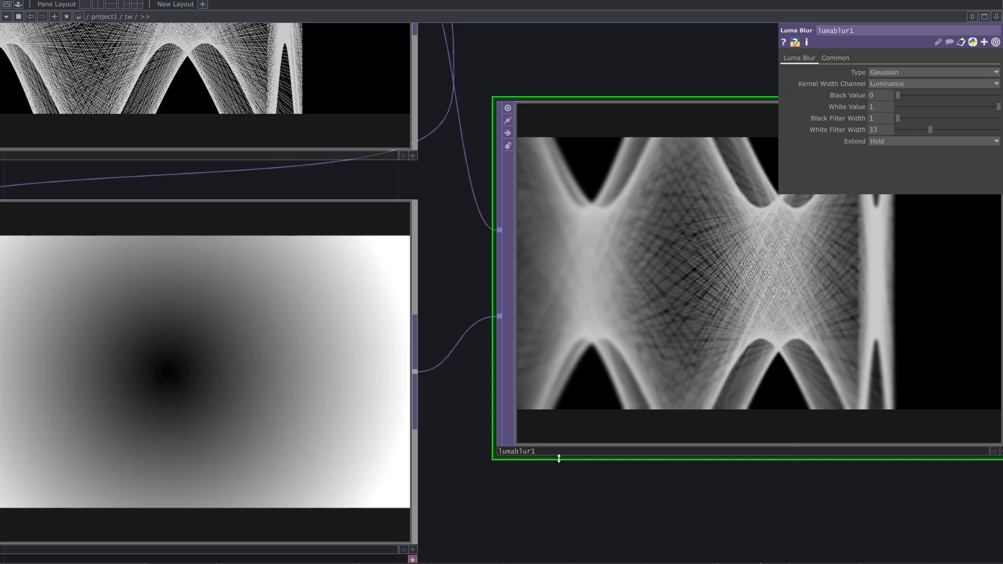
left_click(353, 407)
left_click_drag(850, 475, 833, 484)
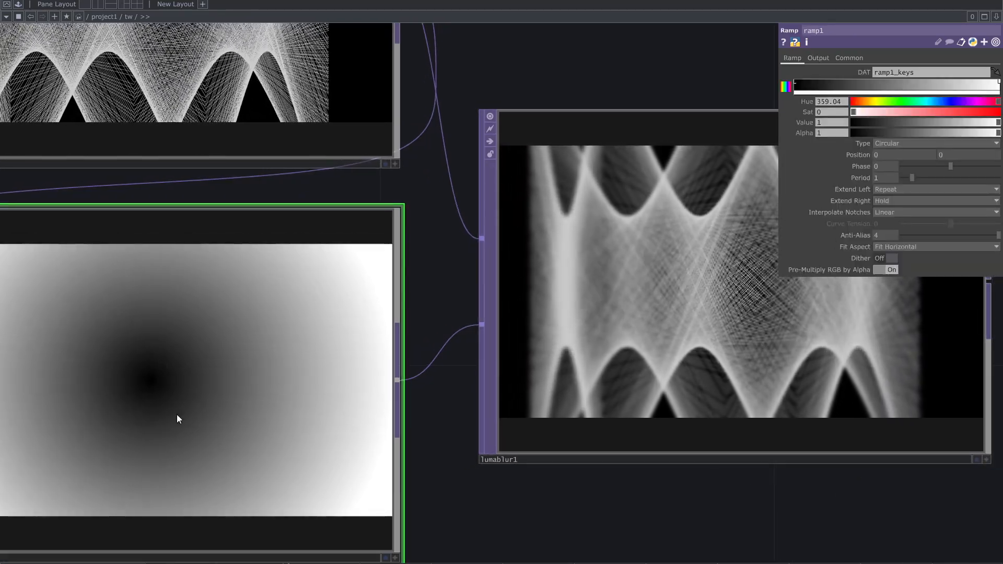
scroll(649, 316, "up", 6)
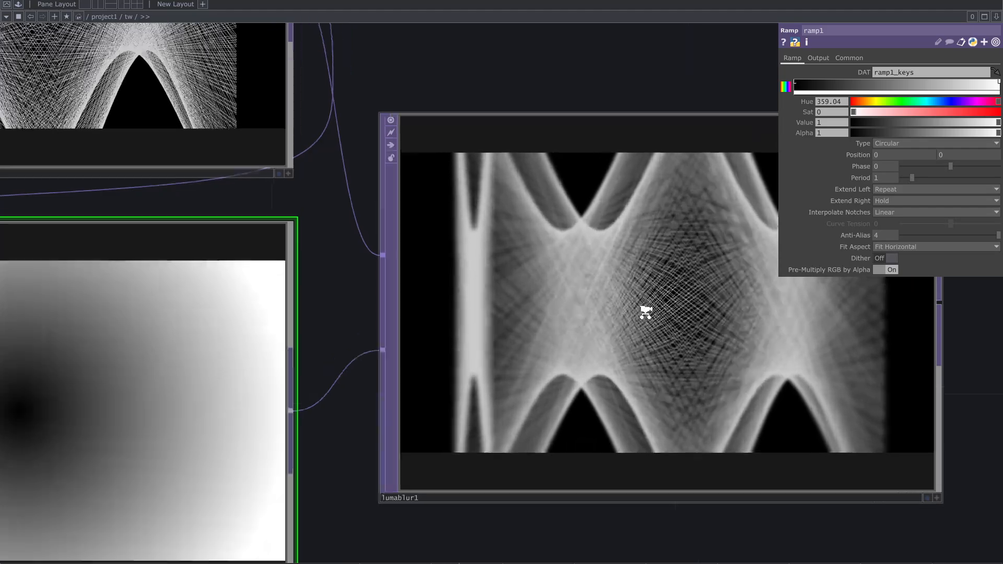
scroll(655, 314, "down", 5)
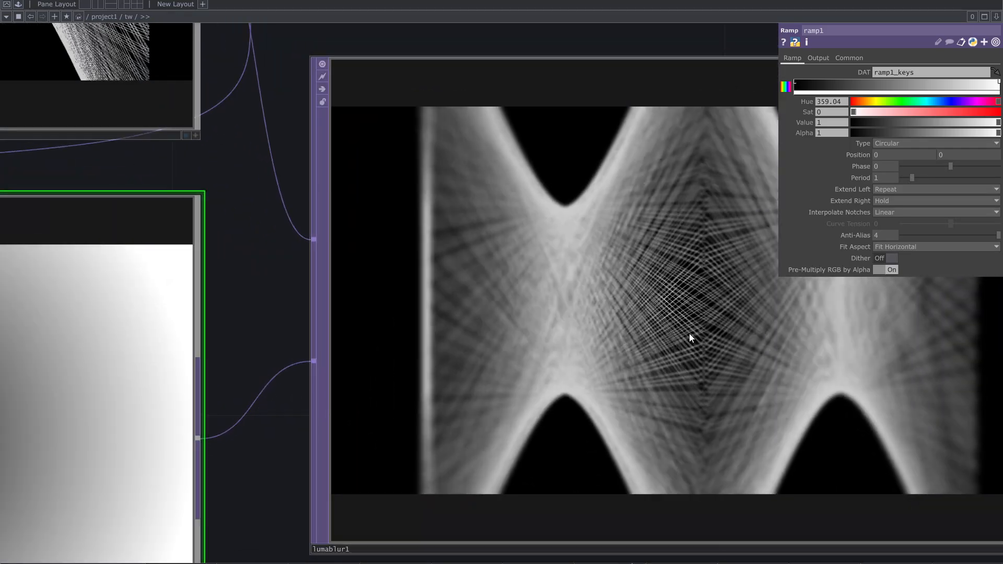
scroll(554, 68, "down", 4)
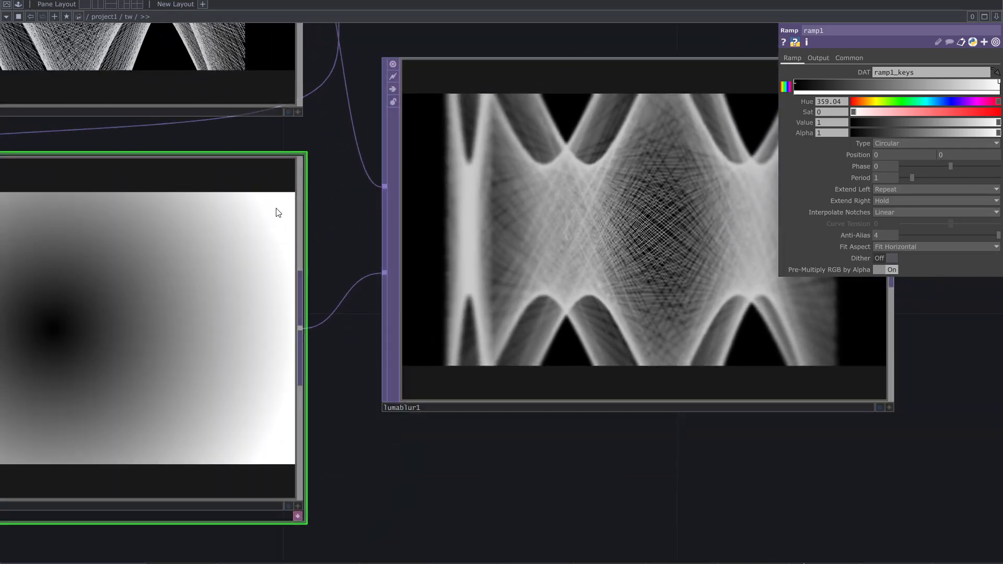
left_click_drag(458, 478, 619, 488)
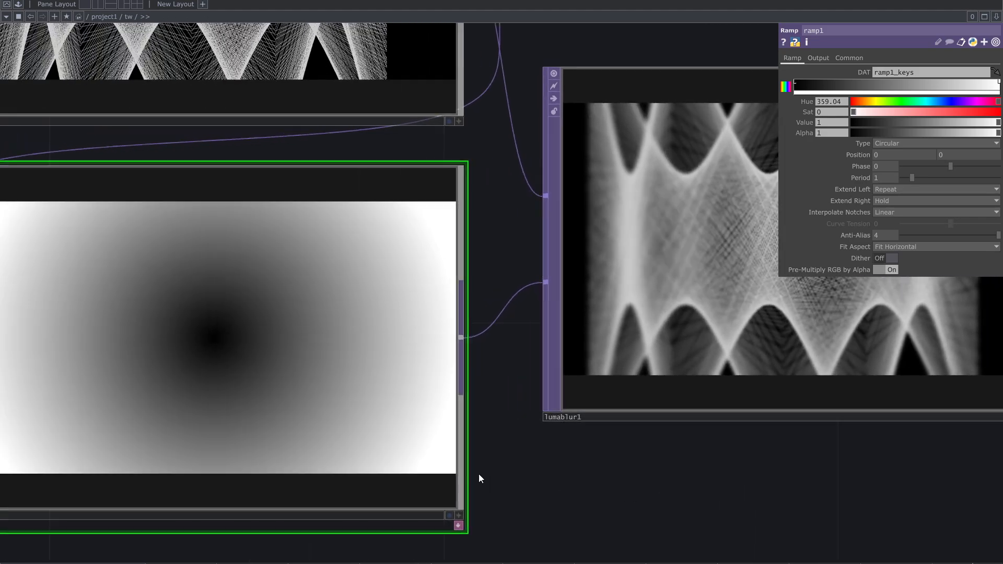
left_click_drag(711, 467, 554, 520)
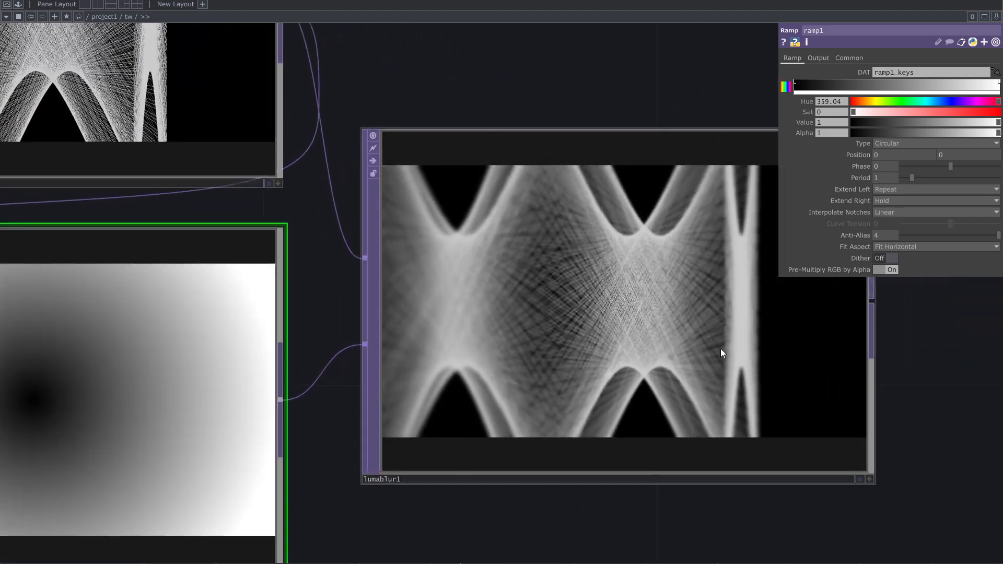
Set the White Filter Width of lumablur1 to 42.
scroll(719, 329, "up", 5)
scroll(717, 316, "down", 3)
left_click(582, 337)
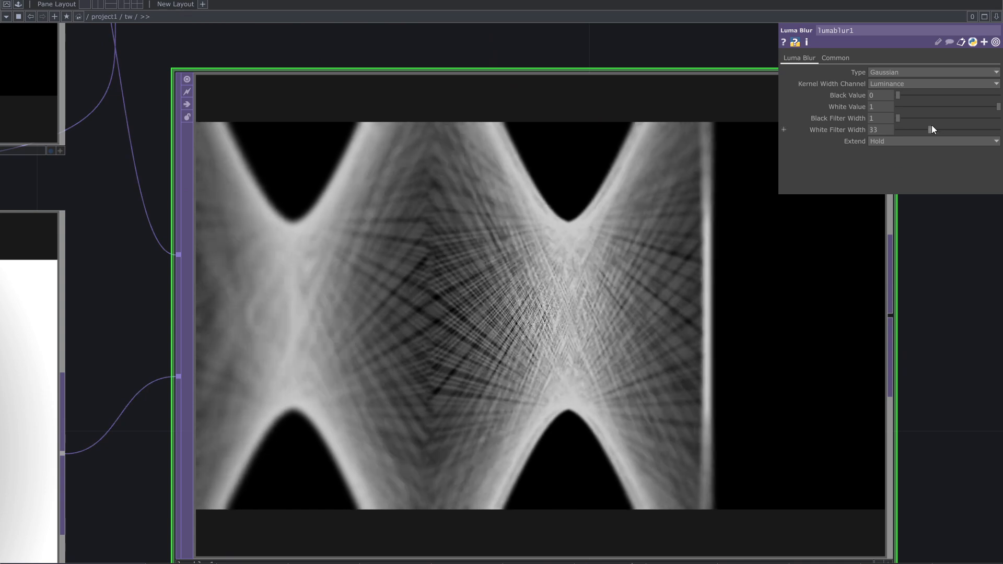
mouse_move(932, 124)
left_mouse_down()
mouse_move(976, 112)
mouse_move(907, 127)
mouse_move(933, 128)
left_mouse_up()
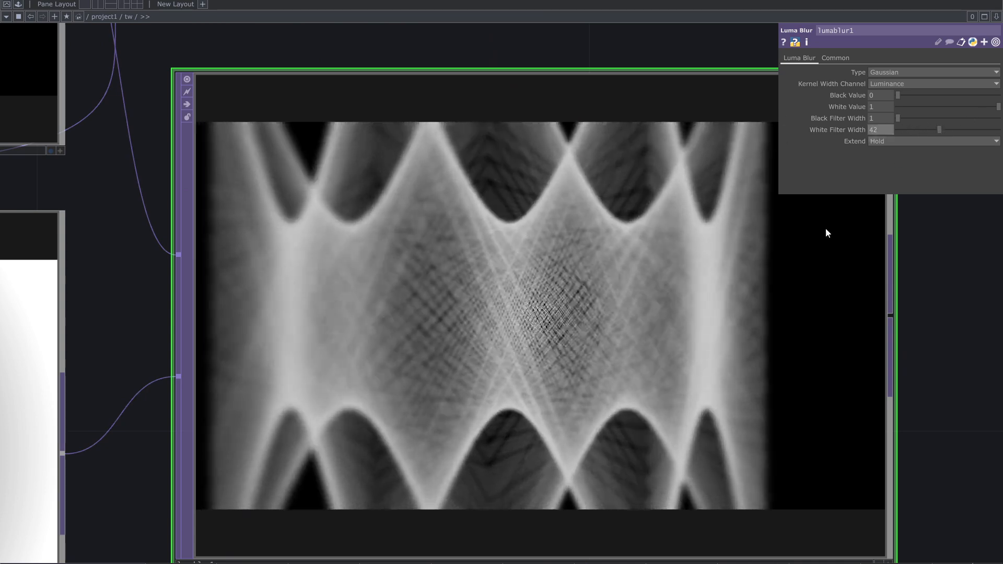
Set the ramp1 Phase to 0.13 and its Extend Left to Zero.
scroll(825, 227, "down", 3)
left_click(416, 338)
scroll(653, 362, "up", 2)
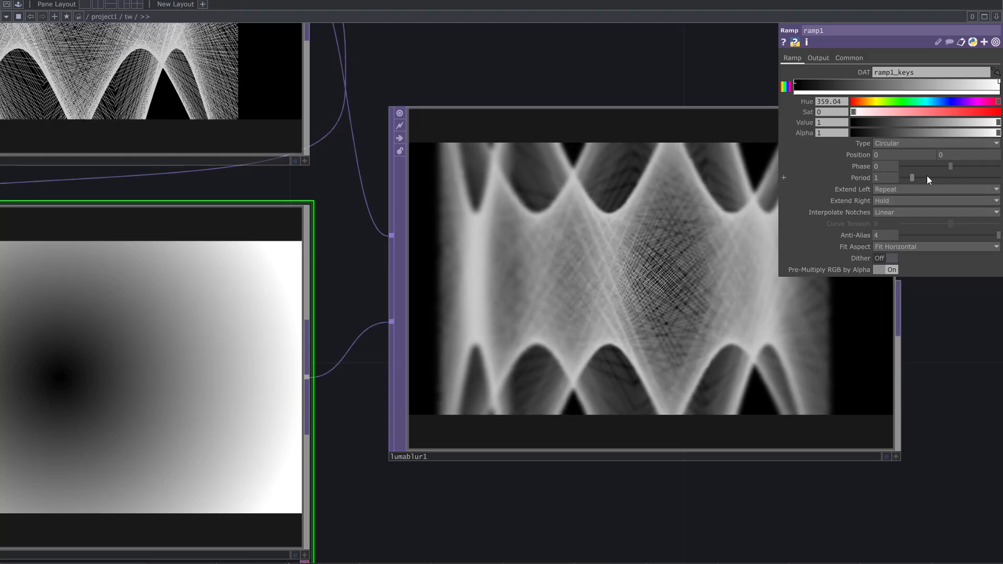
left_click_drag(946, 168, 957, 167)
left_click(900, 189)
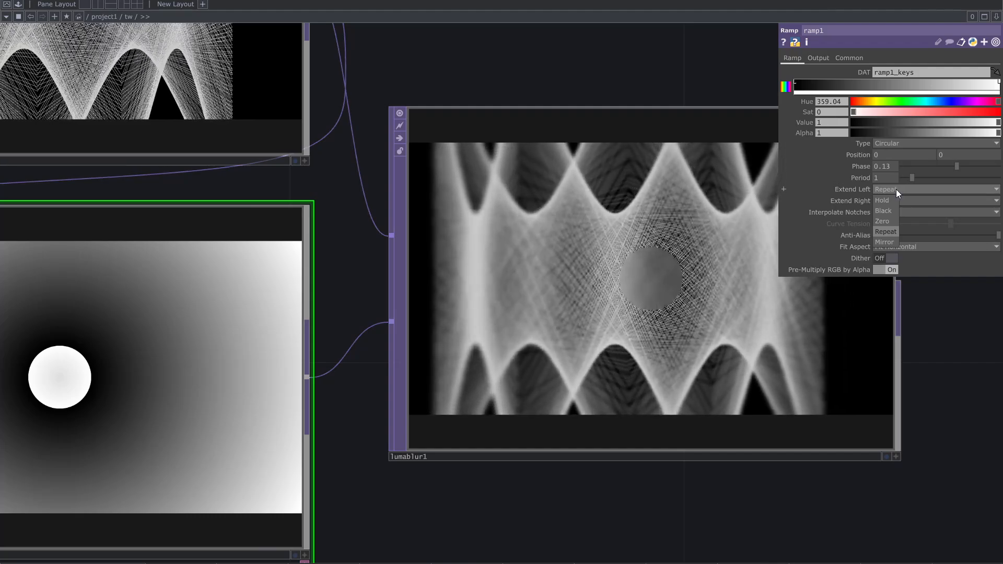
left_click(888, 221)
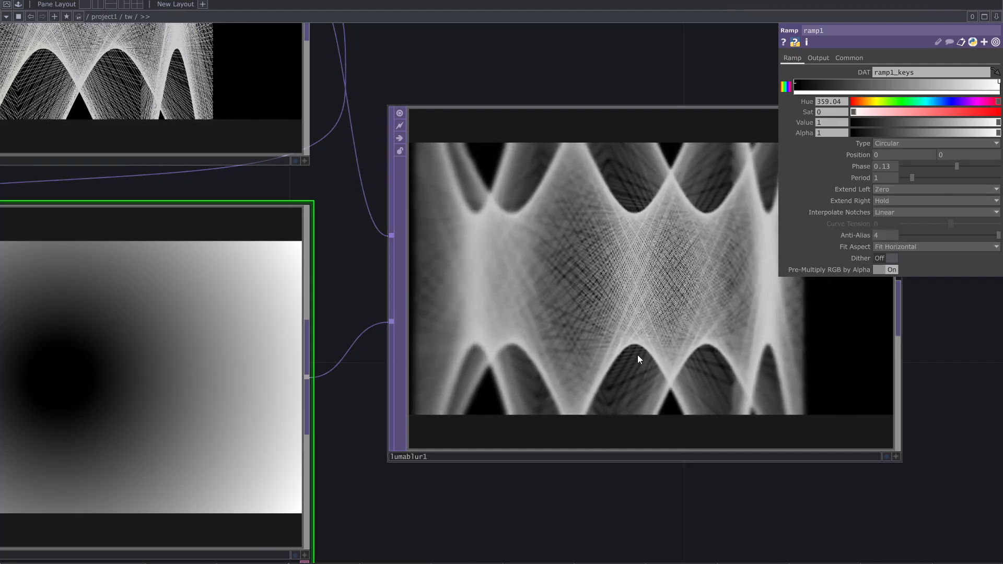
Set the Period of ramp1 to 2.47 to widen its dark centre.
left_click_drag(719, 506, 884, 485)
left_click_drag(820, 477, 739, 489)
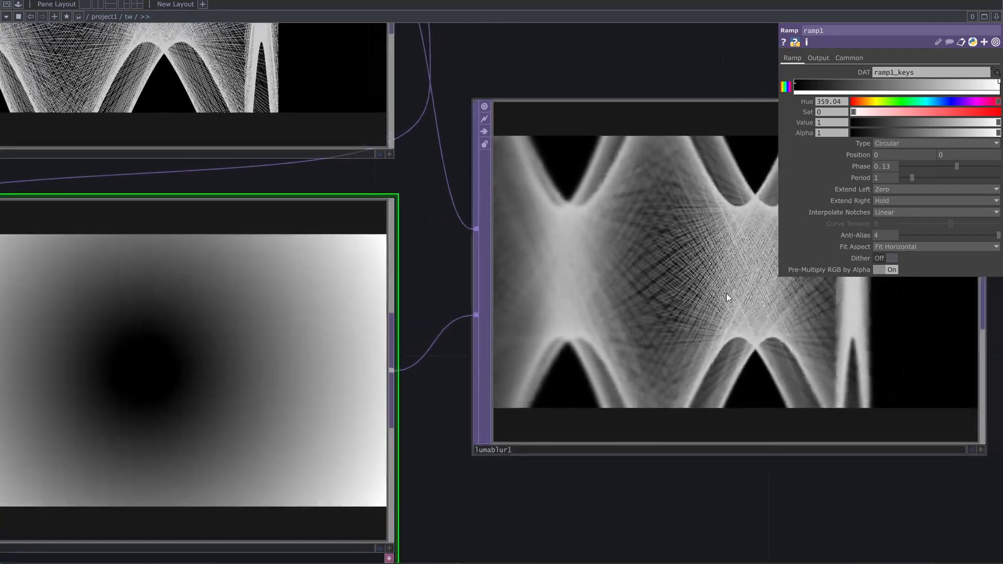
left_click_drag(649, 491, 693, 488)
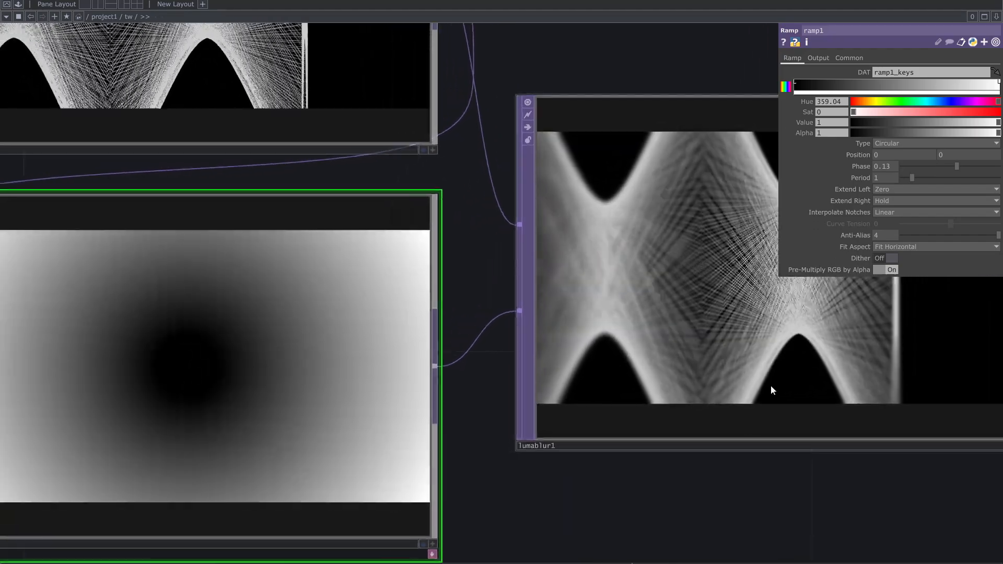
left_click_drag(914, 177, 927, 178)
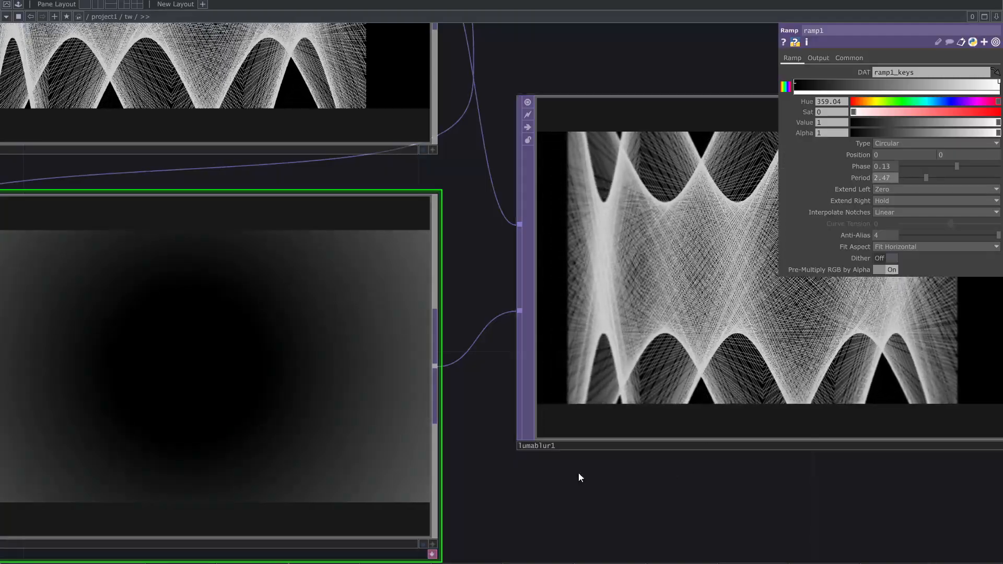
Add an Out TOP connected to the output of lumablur1 and place it beside that node.
left_click_drag(572, 466, 555, 433)
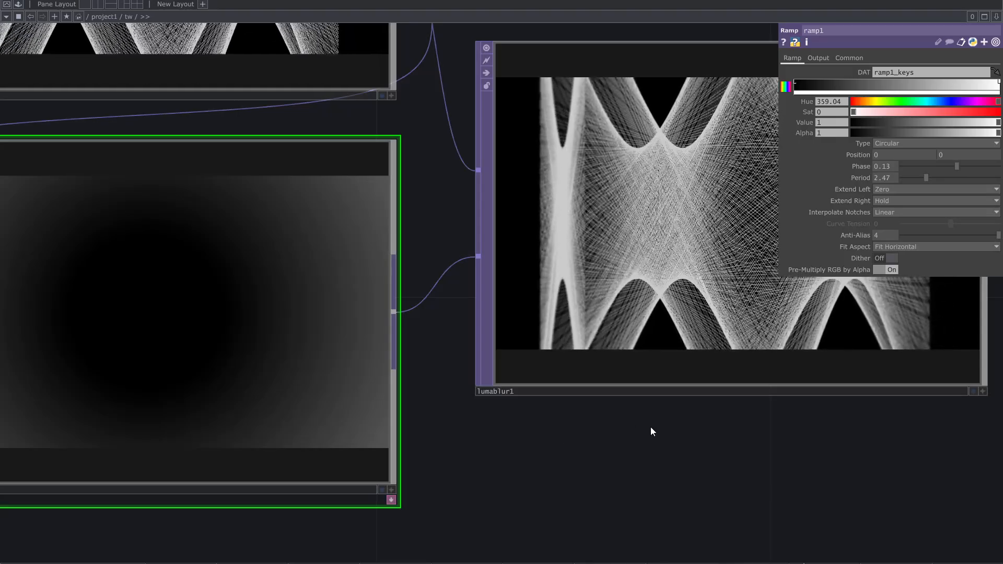
left_click_drag(582, 441, 548, 481)
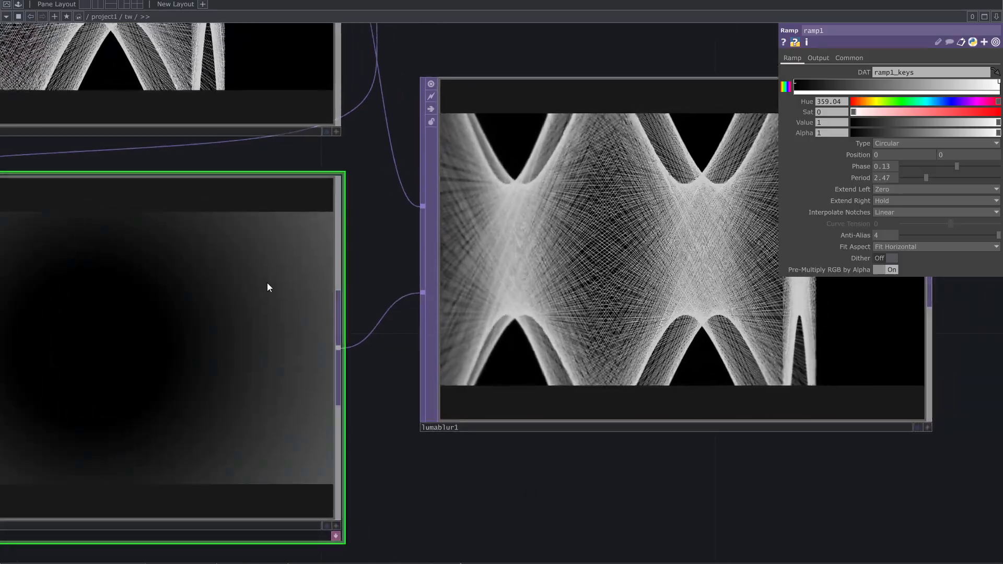
left_click_drag(445, 447, 485, 430)
left_click_drag(535, 476, 292, 530)
scroll(483, 340, "up", 5)
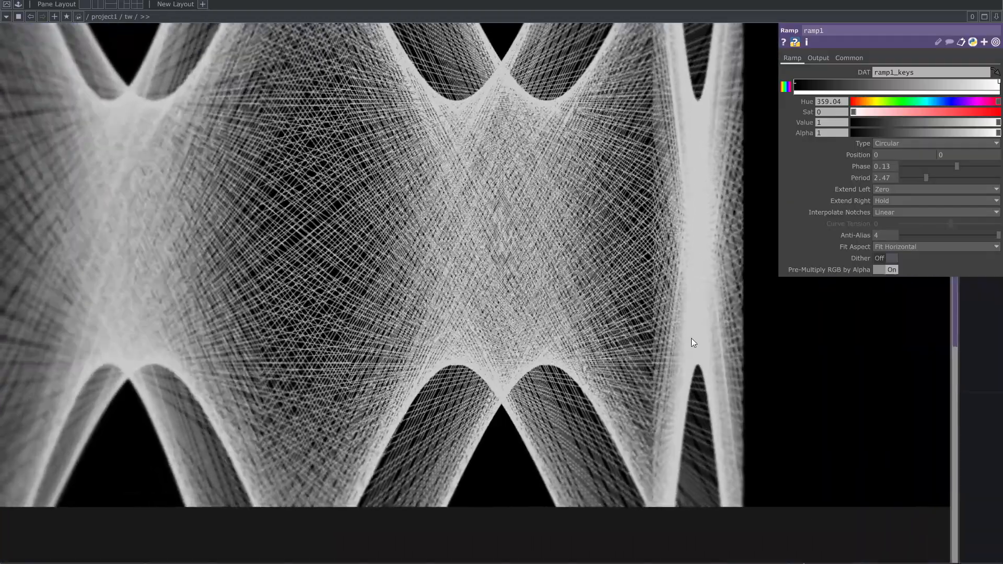
scroll(661, 344, "down", 6)
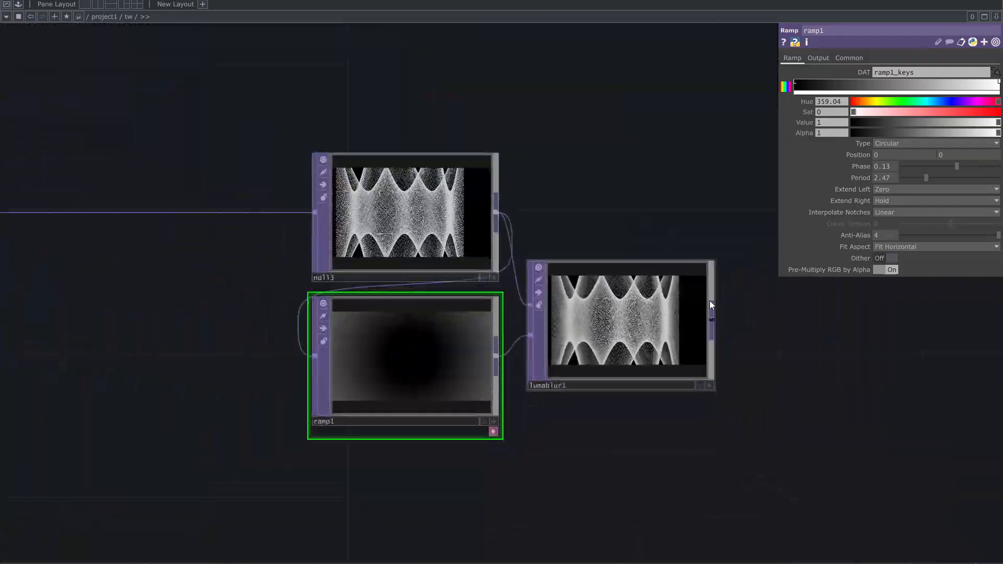
scroll(710, 306, "up", 2)
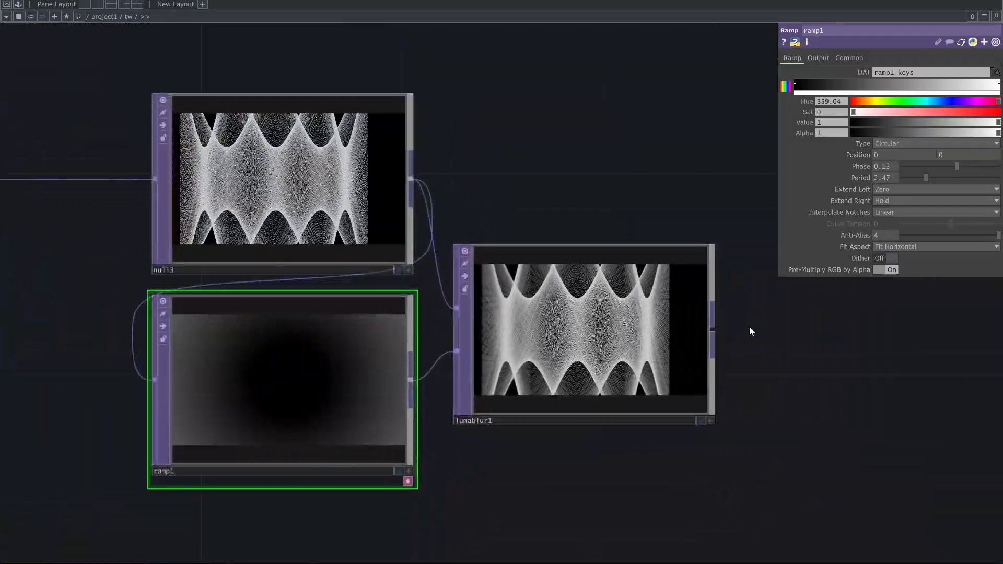
left_click(714, 329)
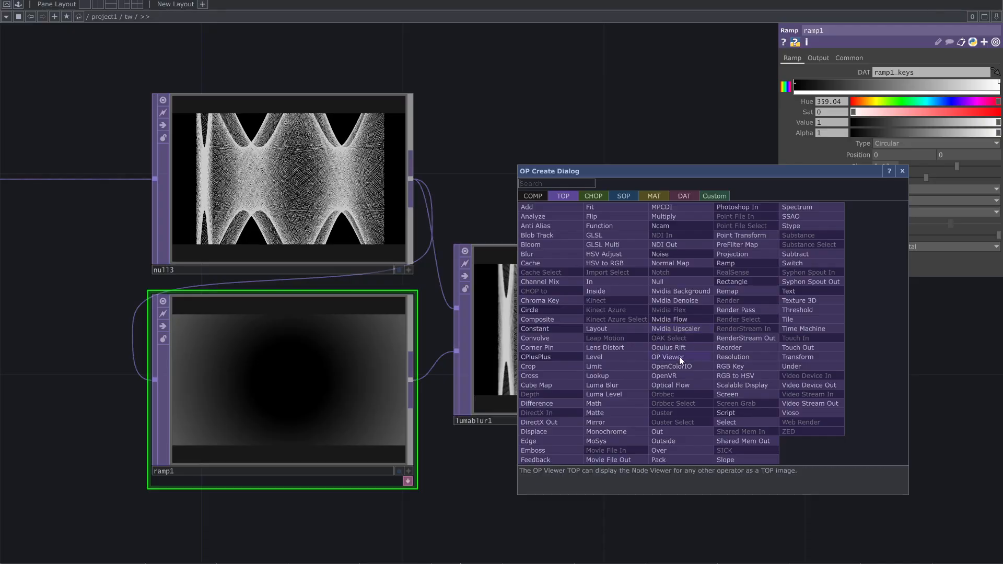
left_click(666, 430)
left_click(936, 382)
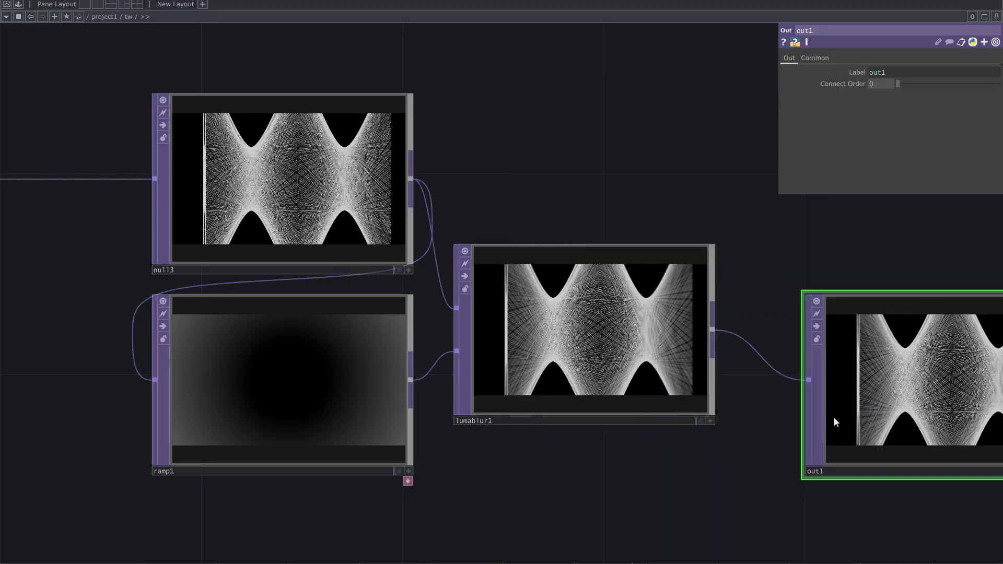
Review the whole network from out1 back to the pattern CHOPs feeding merge1, and watch the animated woven pattern.
left_click_drag(796, 456, 644, 430)
scroll(594, 434, "down", 4)
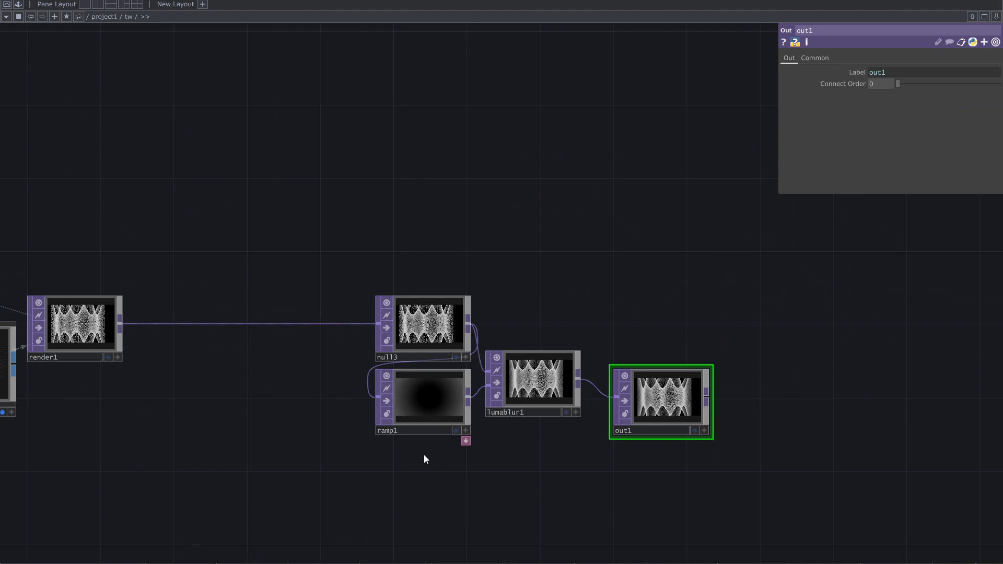
left_click_drag(424, 455, 831, 438)
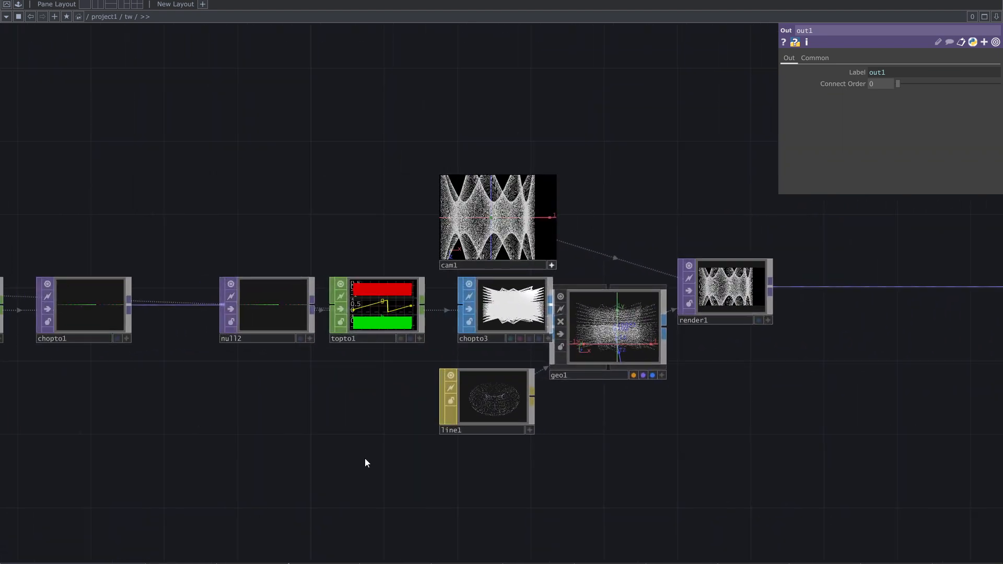
left_click_drag(773, 358, 474, 381)
scroll(484, 430, "down", 2)
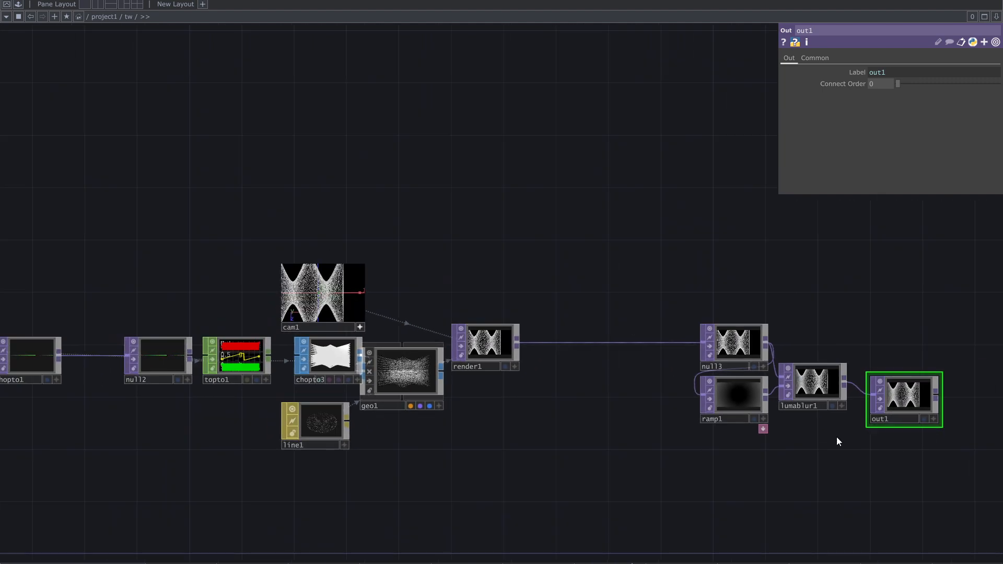
left_click_drag(563, 472, 882, 441)
left_click_drag(379, 434, 652, 404)
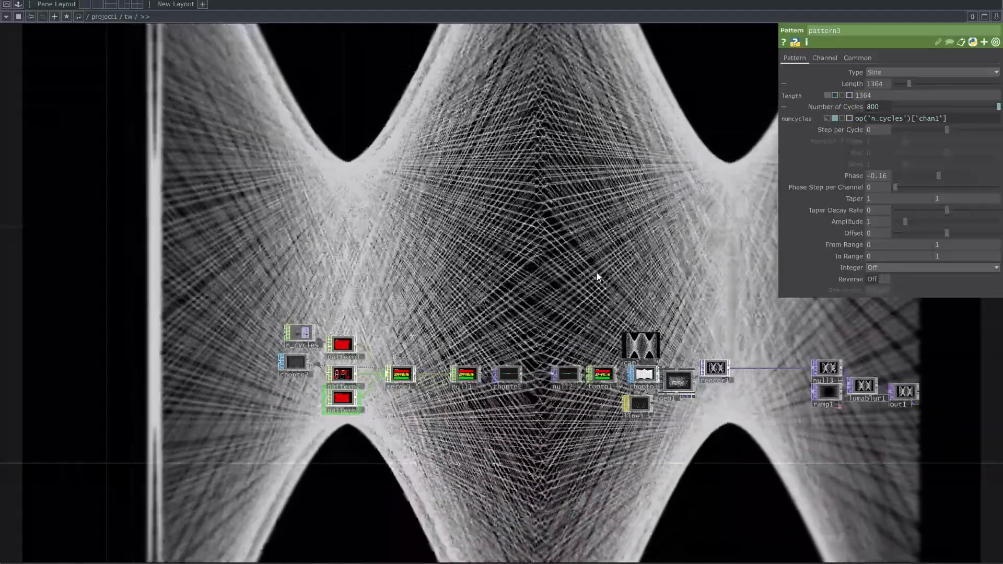
left_click_drag(514, 312, 532, 275)
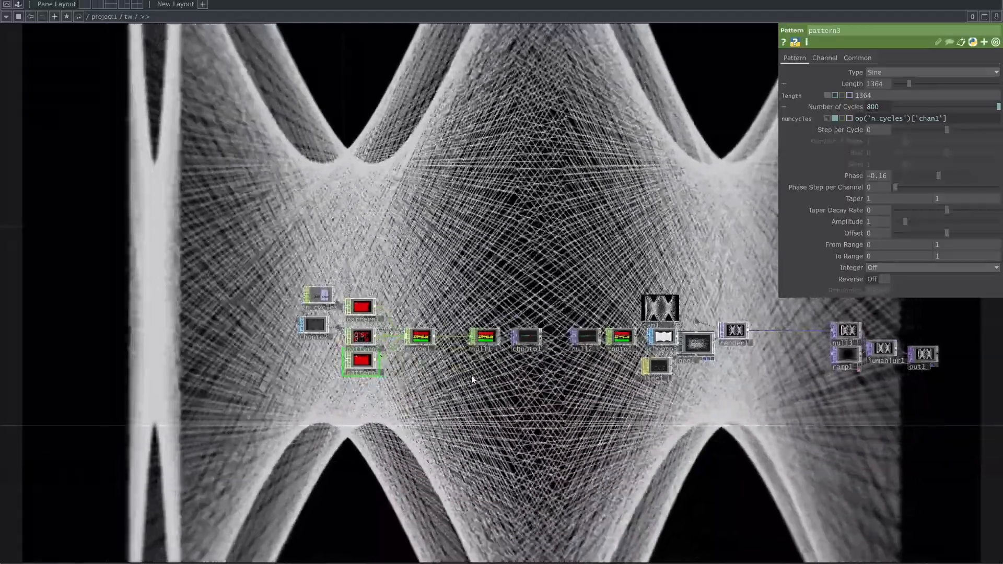
left_click_drag(452, 367, 493, 359)
scroll(360, 388, "up", 3)
scroll(517, 365, "up", 2)
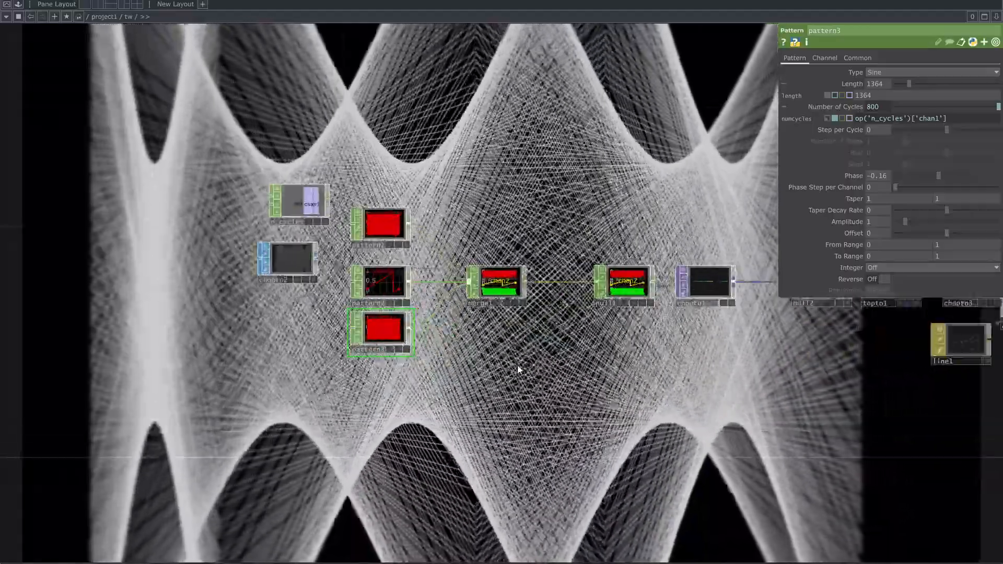
scroll(457, 344, "up", 2)
left_click_drag(457, 344, 522, 388)
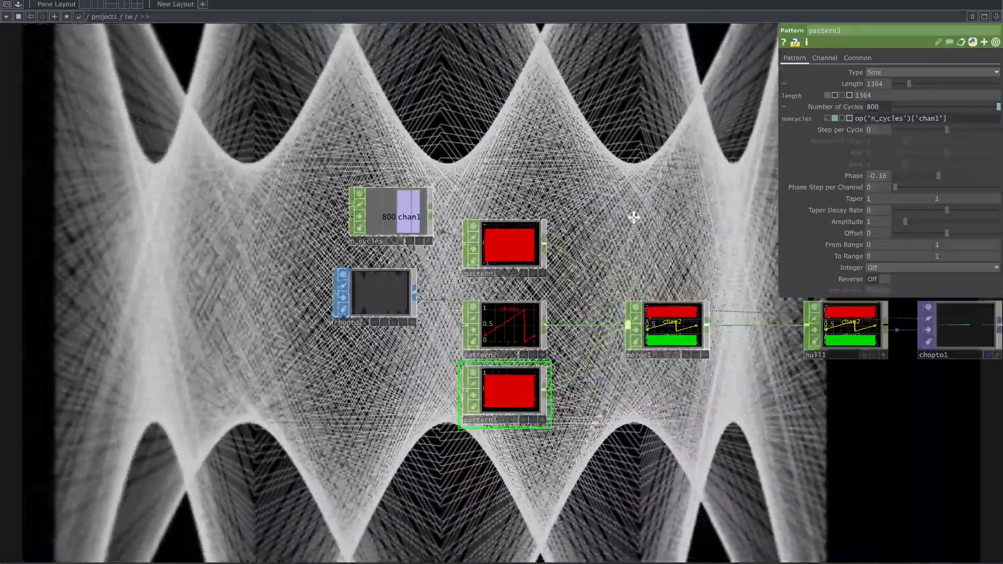
Set the Length of pattern3 to 7980 samples.
left_click_drag(633, 217, 601, 255)
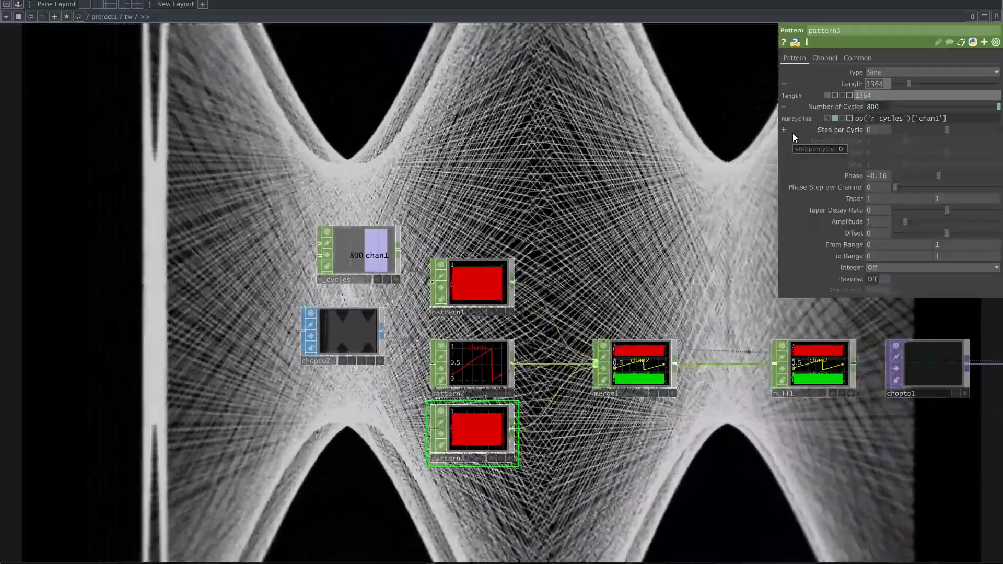
type("79")
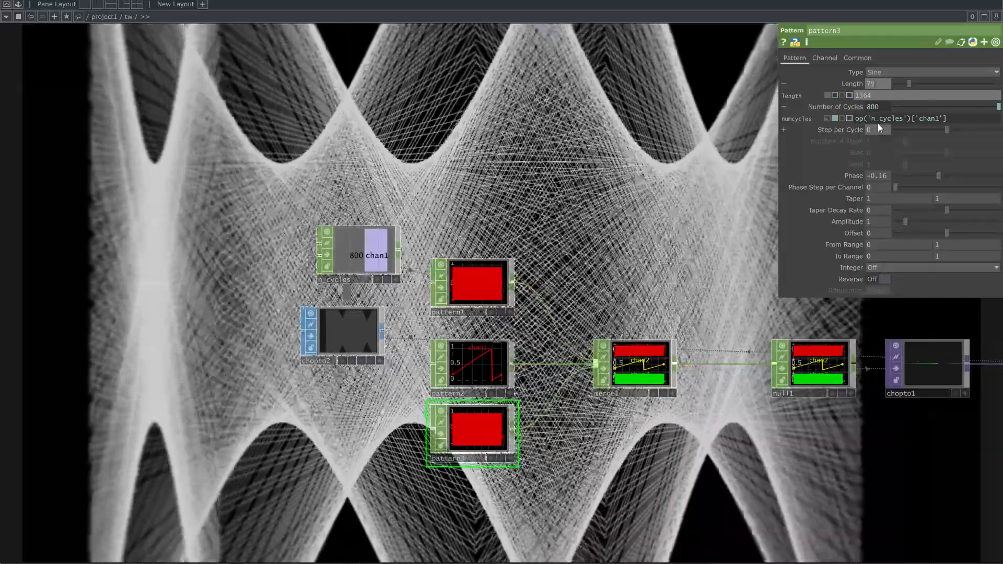
type("80")
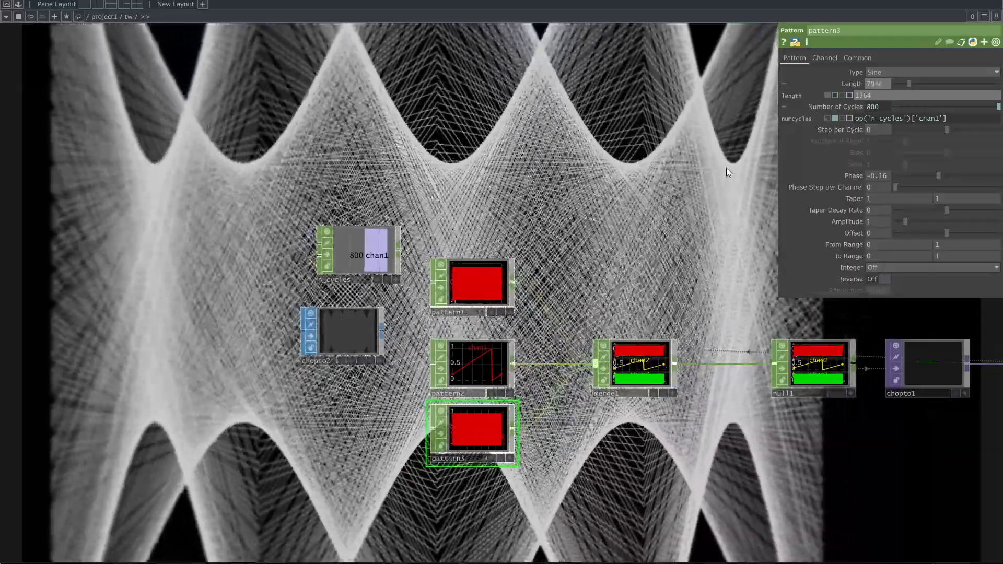
key("Return")
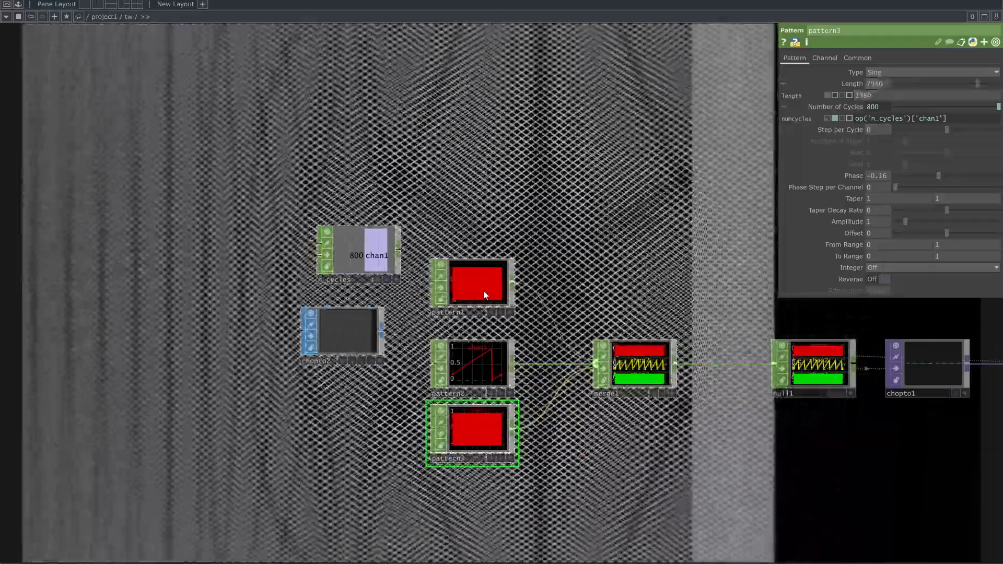
Set the first Taper value of pattern1 to -1 and inspect its waveform up close.
left_click(484, 280)
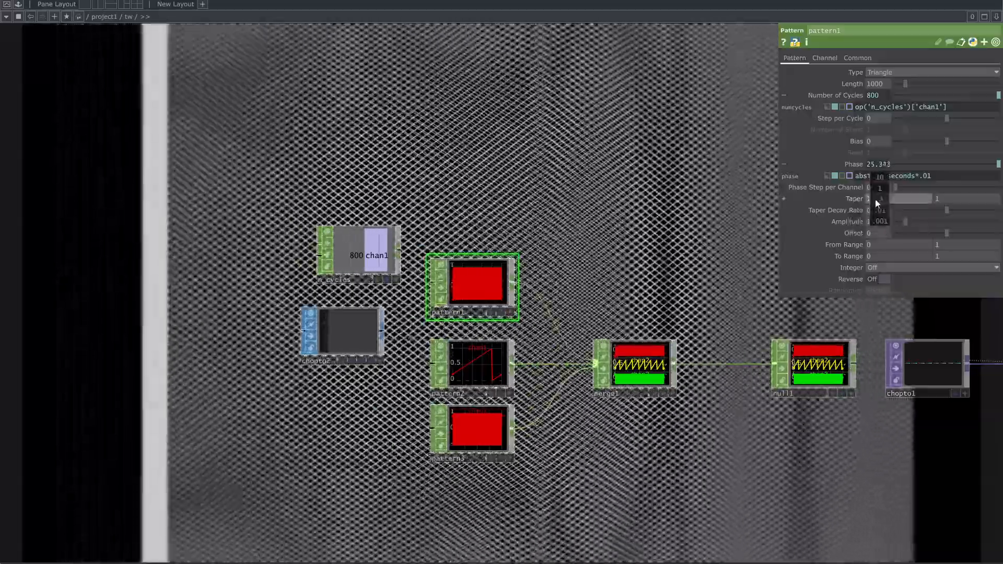
middle_click_drag(879, 200, 880, 184)
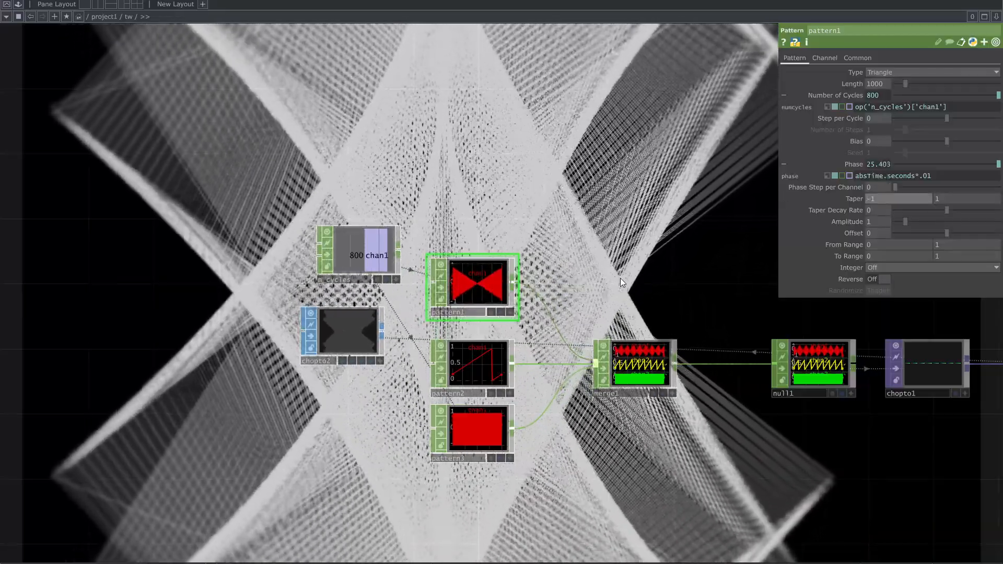
scroll(436, 281, "up", 7)
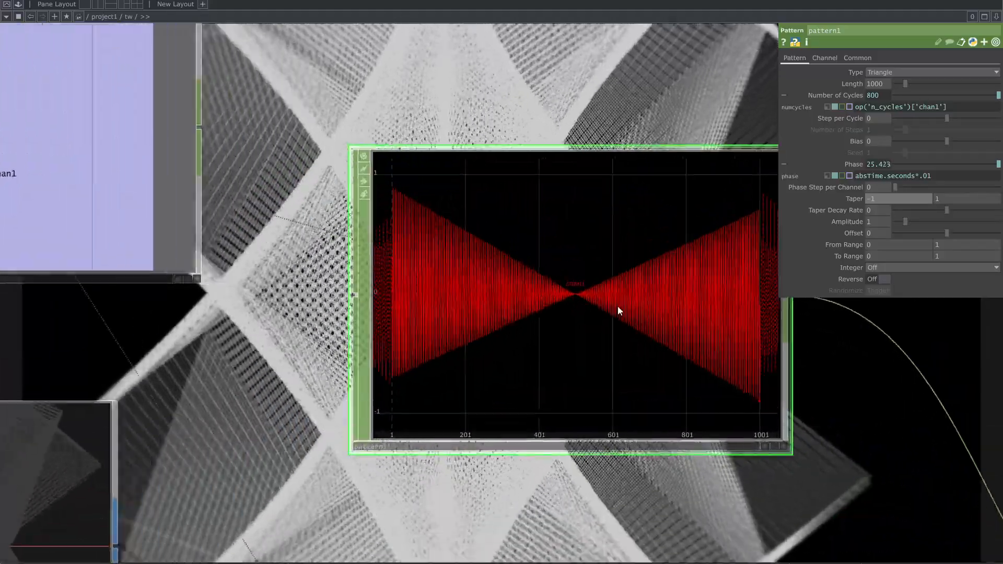
scroll(614, 308, "up", 2)
left_click_drag(904, 415, 871, 421)
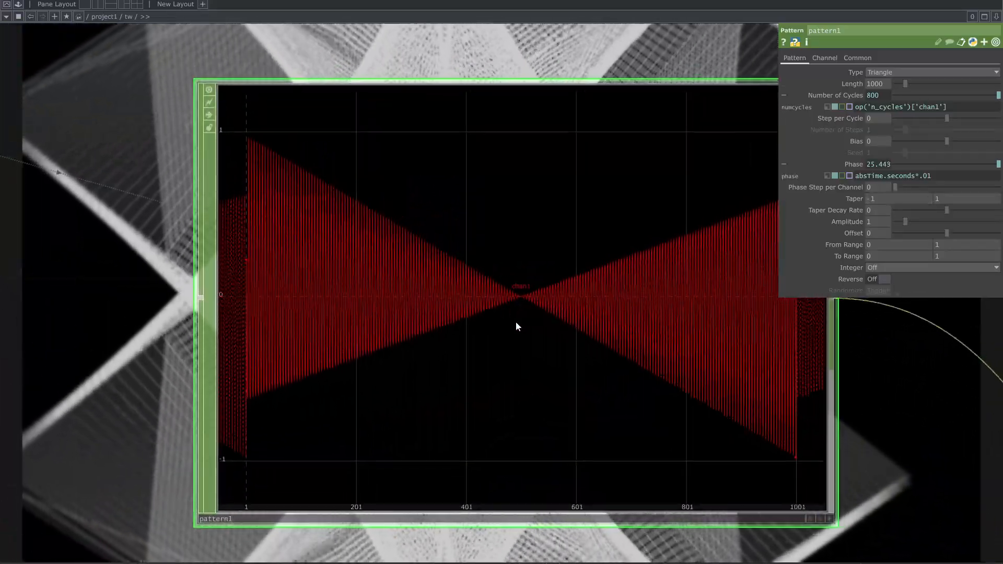
scroll(701, 389, "down", 8)
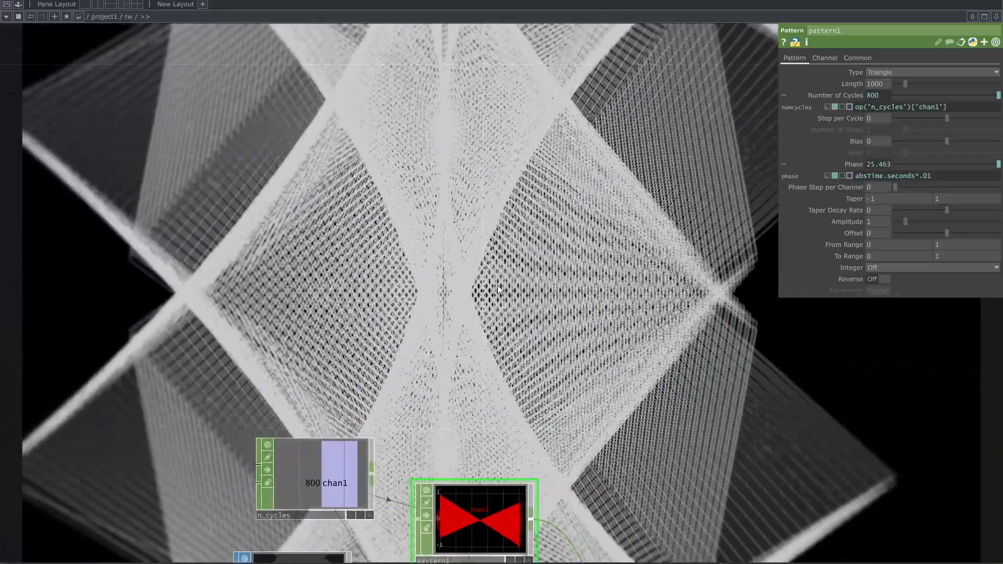
Set the Length of pattern1 to 1001.
left_click_drag(478, 295, 459, 284)
left_click_drag(582, 291, 316, 374)
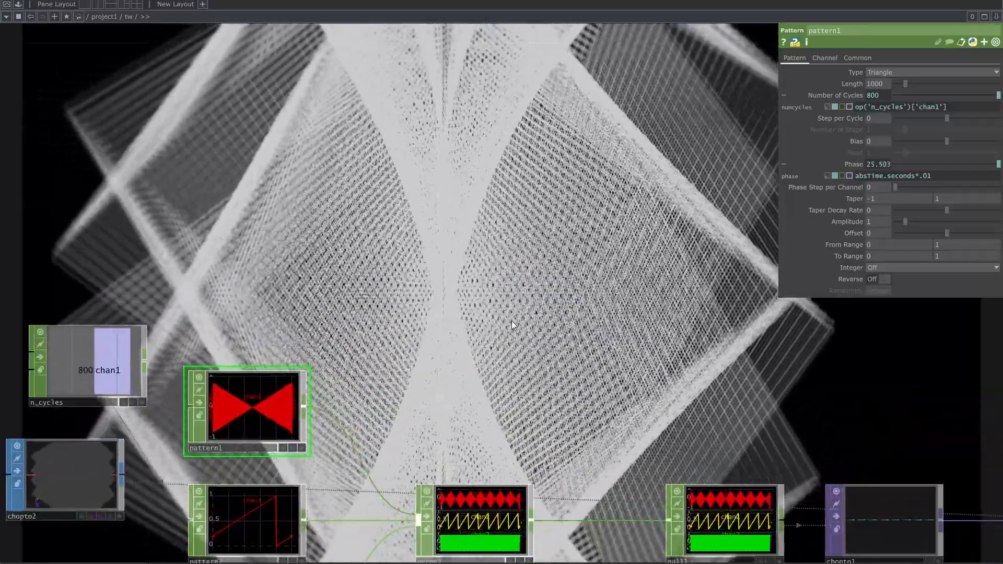
left_click_drag(535, 352, 554, 153)
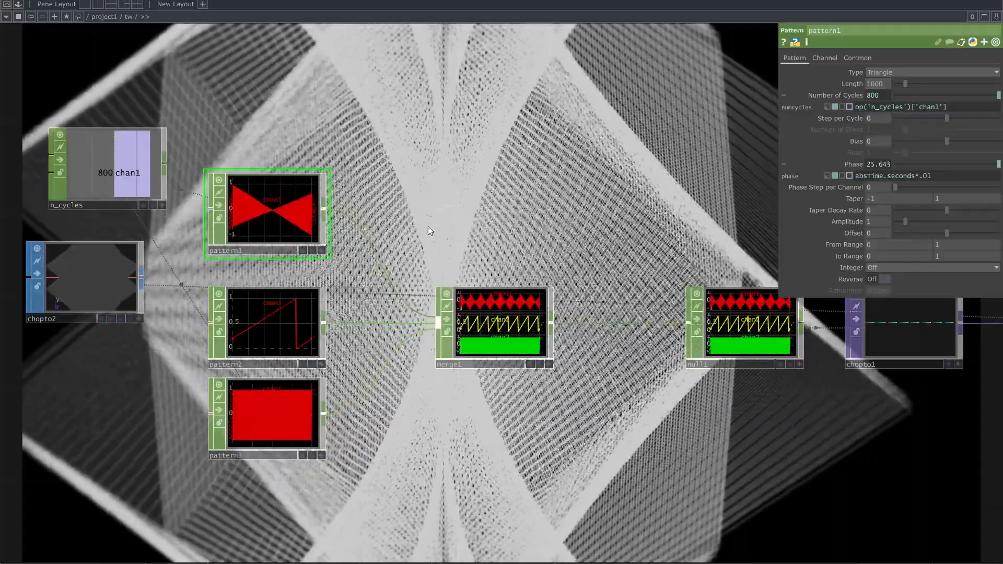
left_click_drag(478, 226, 533, 294)
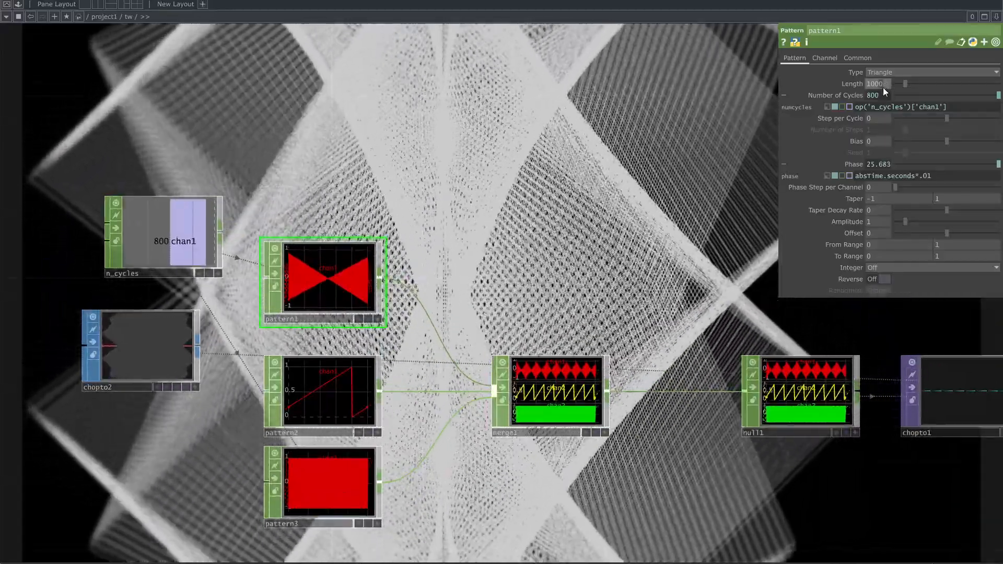
left_click(882, 86)
key("BackSpace")
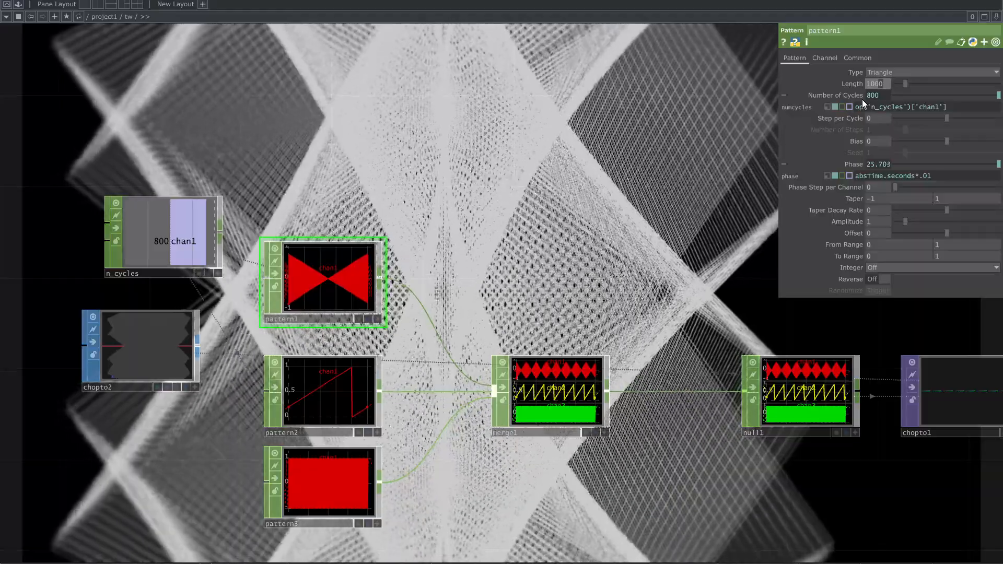
type("1")
left_click(582, 255)
Set line1's Line Near Alpha to 0.571 and Line Far Alpha to 0.518, and turn on its Blending (Transparency).
left_click_drag(582, 255, 329, 475)
left_click_drag(550, 308, 466, 308)
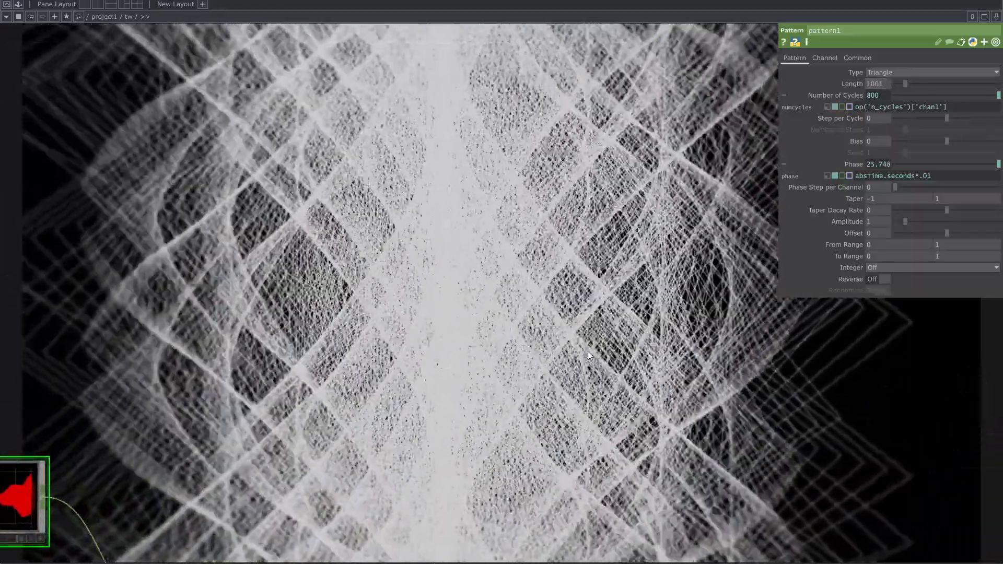
scroll(587, 355, "down", 1)
left_click_drag(586, 347, 382, 245)
scroll(381, 245, "down", 4)
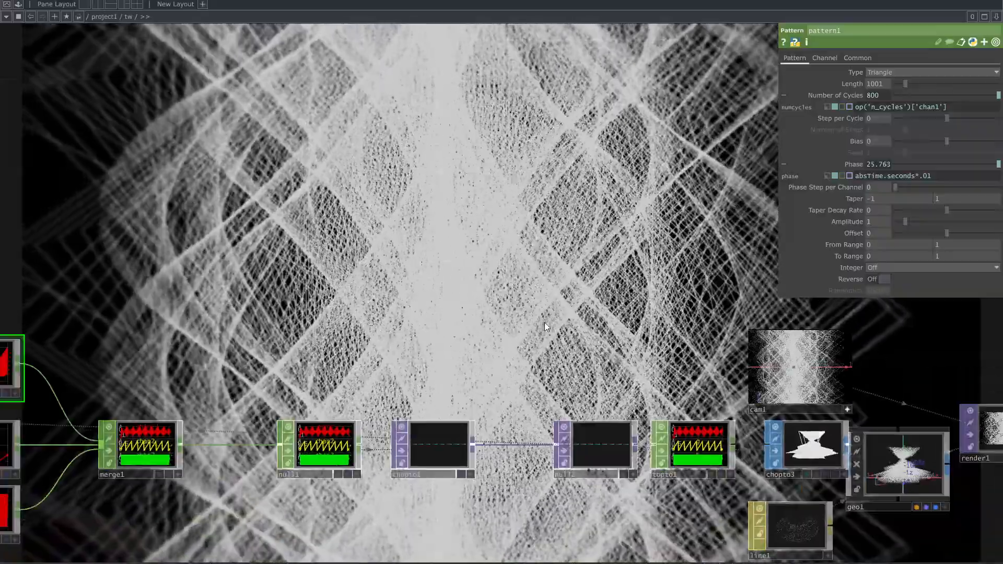
left_click_drag(718, 468, 571, 405)
left_click_drag(771, 479, 586, 369)
scroll(645, 414, "up", 3)
left_click(470, 371)
left_click_drag(495, 455, 609, 356)
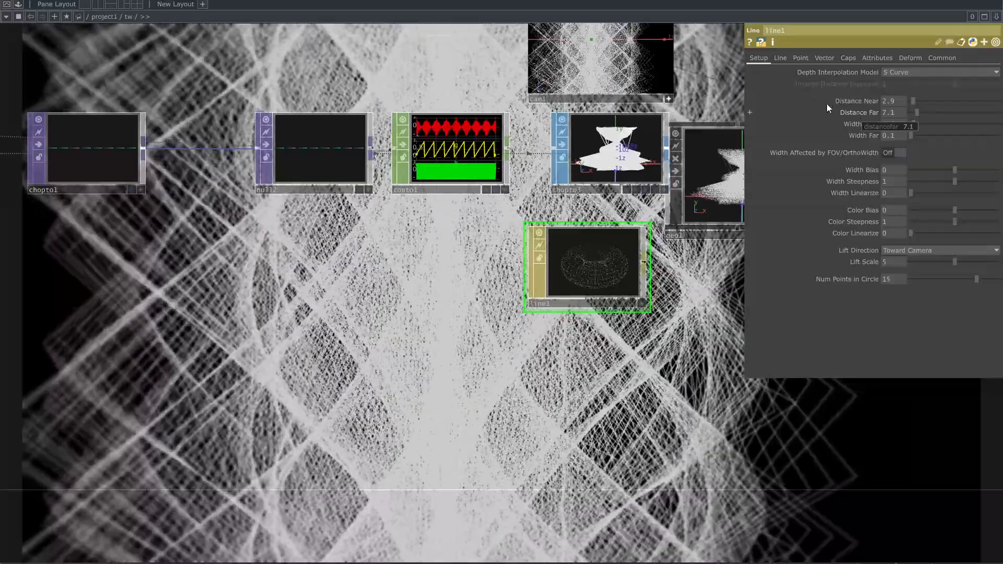
left_click(779, 58)
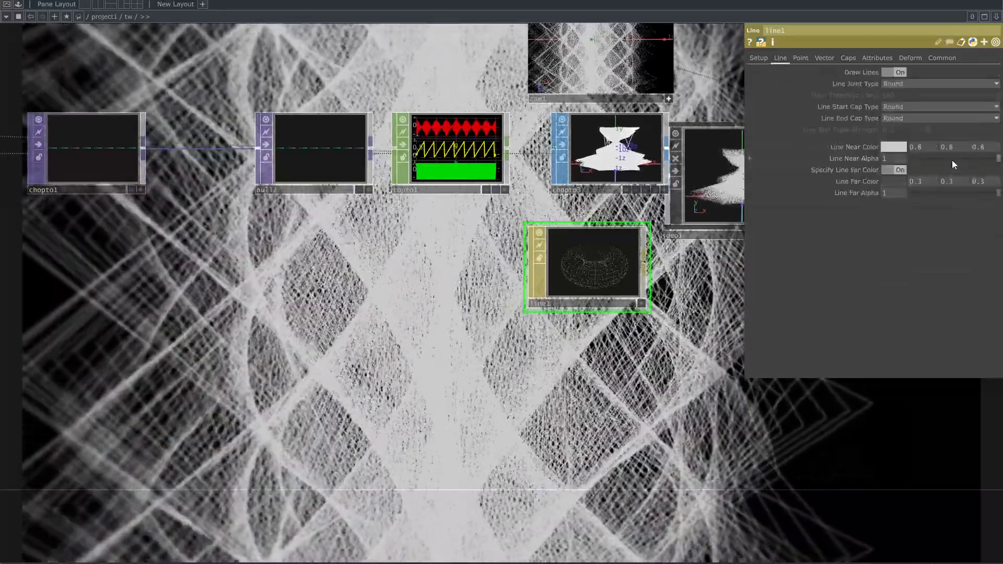
left_click_drag(948, 159, 961, 158)
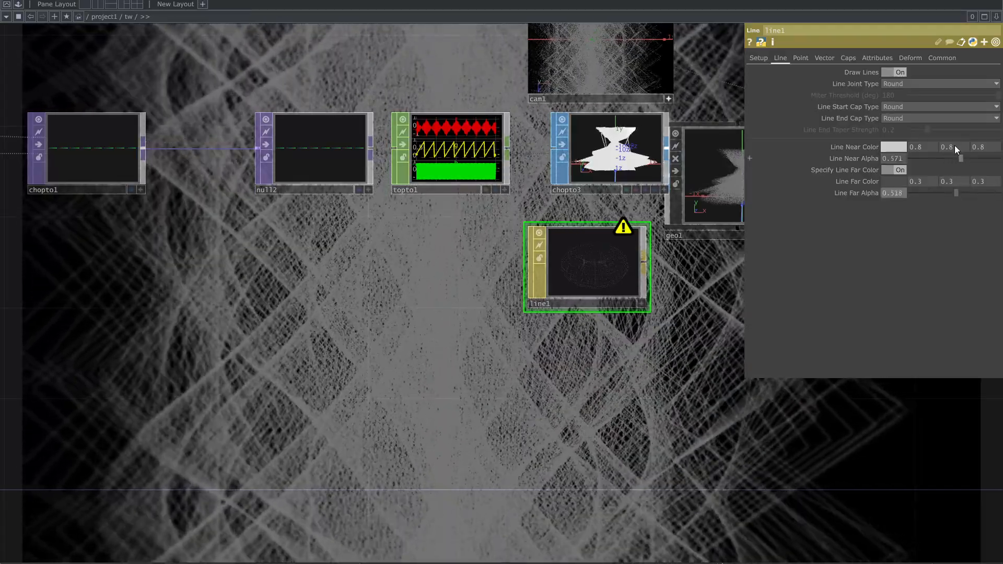
left_click(942, 59)
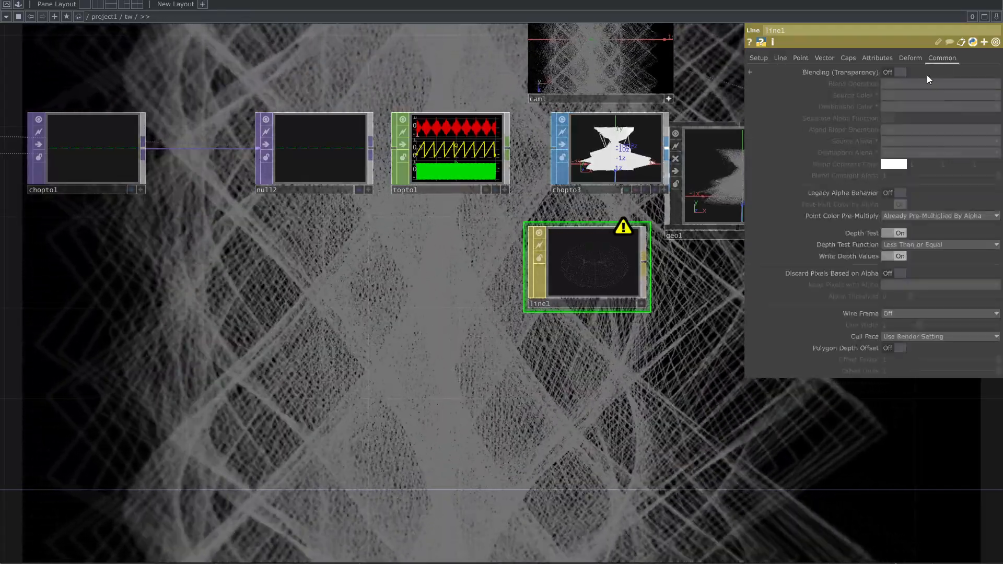
left_click(891, 74)
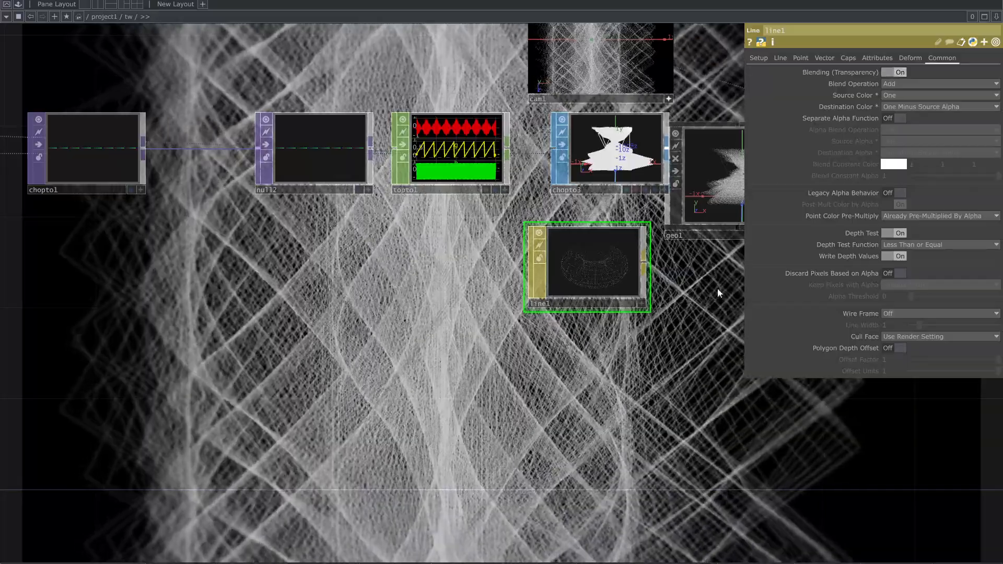
Insert a Level TOP between render1 and null3 and set its Brightness 1 to 1.15.
left_click_drag(428, 350, 475, 354)
scroll(447, 355, "down", 5)
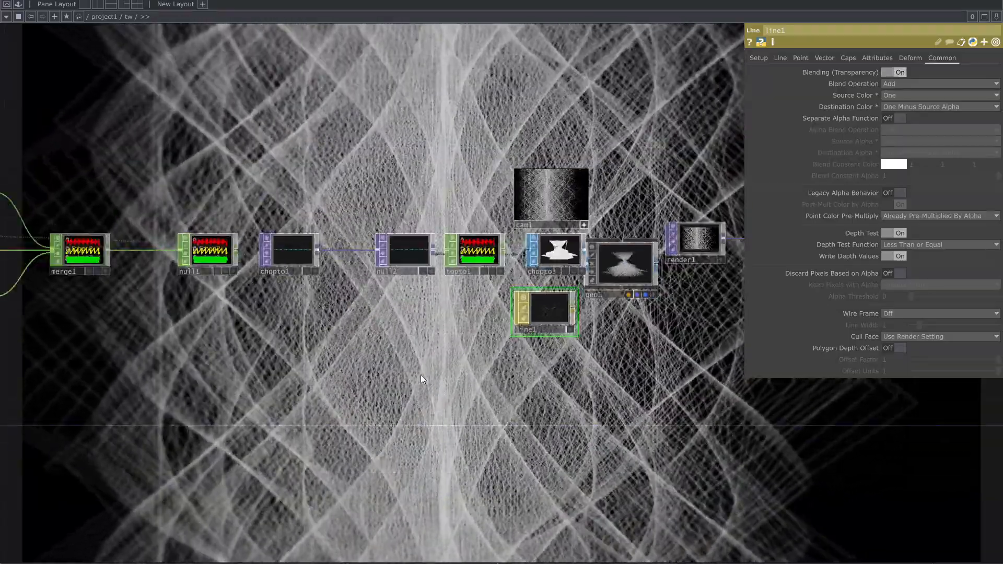
left_click_drag(485, 390, 261, 394)
left_click_drag(540, 287, 462, 304)
scroll(505, 268, "up", 4)
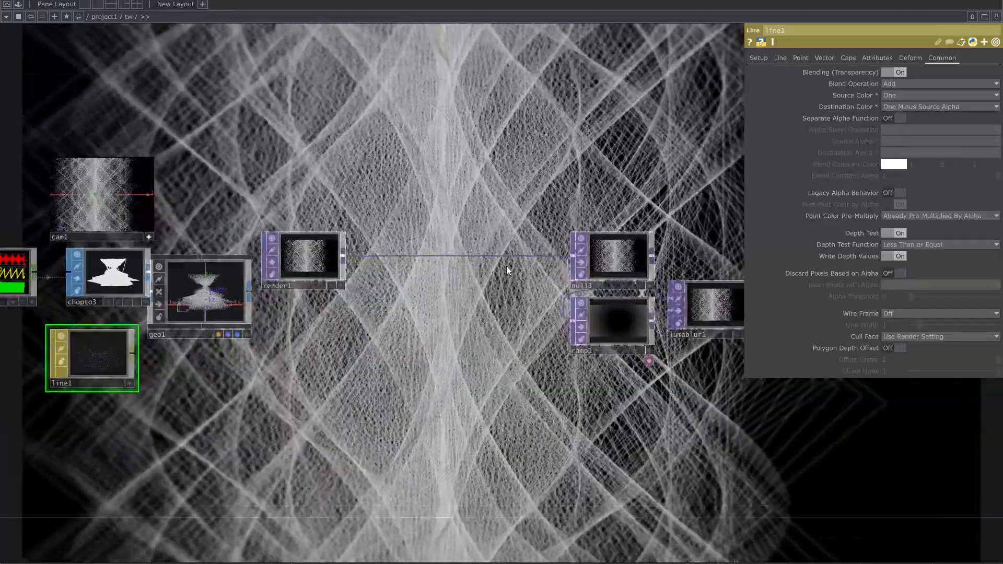
right_click(502, 256)
left_click(516, 243)
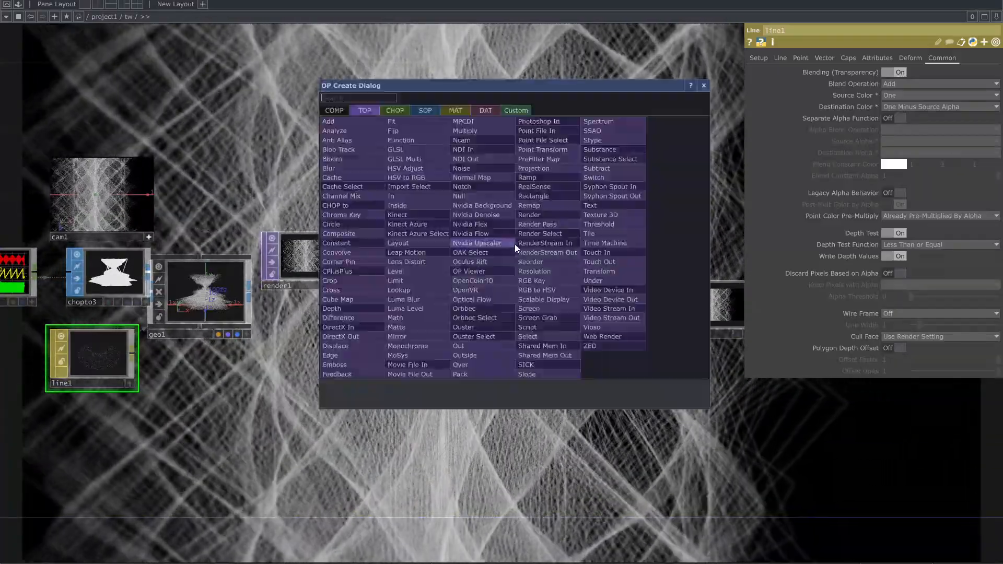
left_click(427, 272)
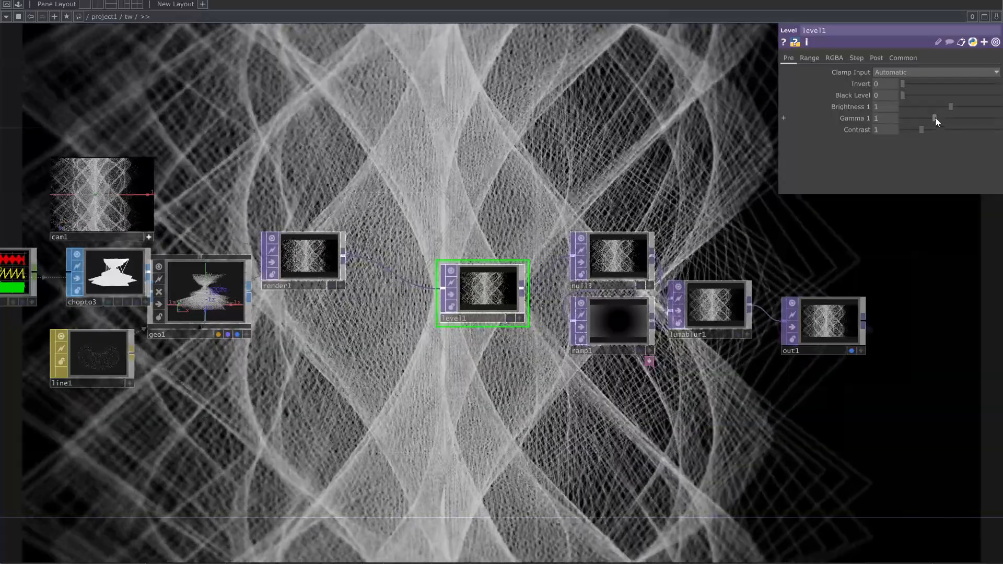
left_click_drag(953, 106, 958, 102)
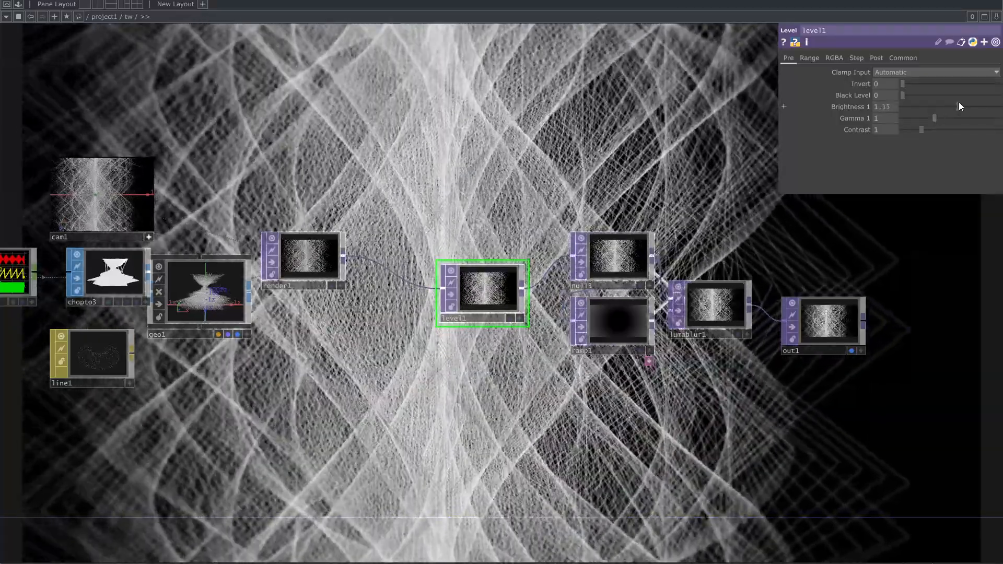
Raise the Length of pattern2 to 8334.
left_click_drag(507, 410, 900, 393)
left_click_drag(616, 384, 898, 377)
left_click_drag(305, 379, 712, 410)
left_click(383, 288)
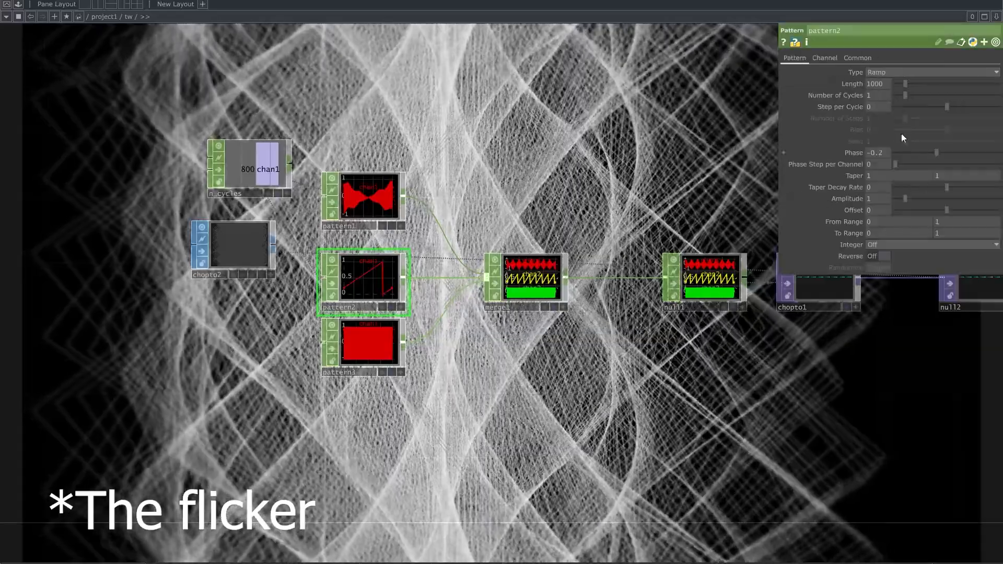
left_click_drag(904, 84, 982, 106)
Orbit the cam1 view interactively to show the woven lines from an angled perspective.
left_click_drag(661, 201, 471, 333)
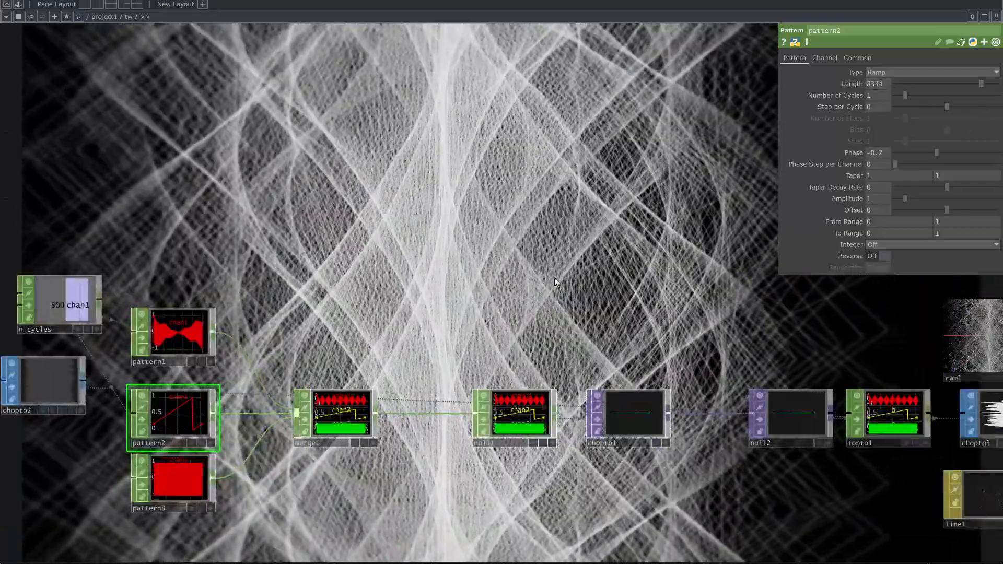
scroll(453, 311, "down", 2)
left_click_drag(637, 274, 360, 284)
scroll(454, 313, "down", 2)
scroll(671, 349, "up", 5)
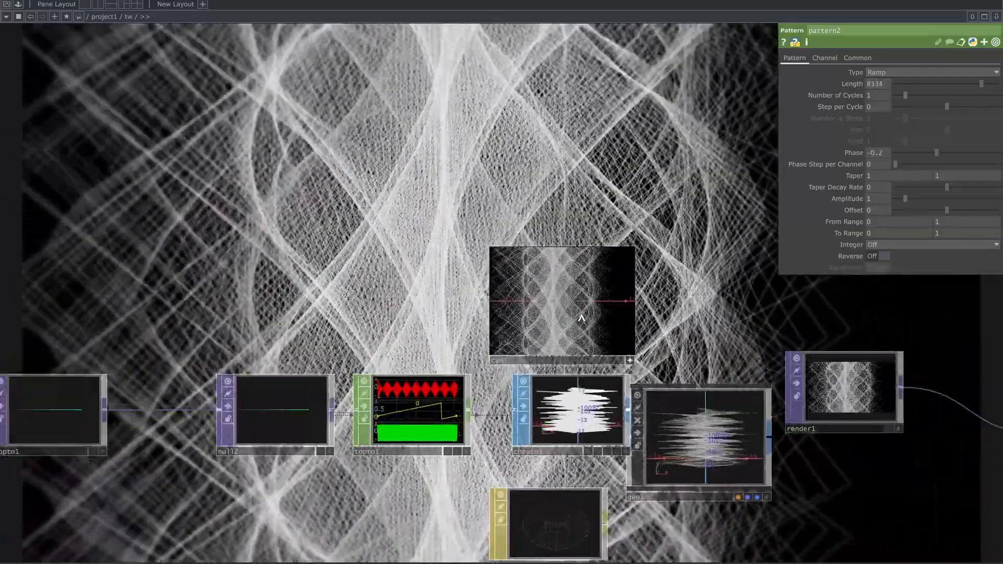
right_click(583, 317)
left_click(621, 392)
mouse_move(573, 318)
left_mouse_down()
mouse_move(589, 334)
mouse_move(576, 324)
left_mouse_up()
left_click_drag(409, 298, 663, 442)
left_click_drag(495, 400, 385, 333)
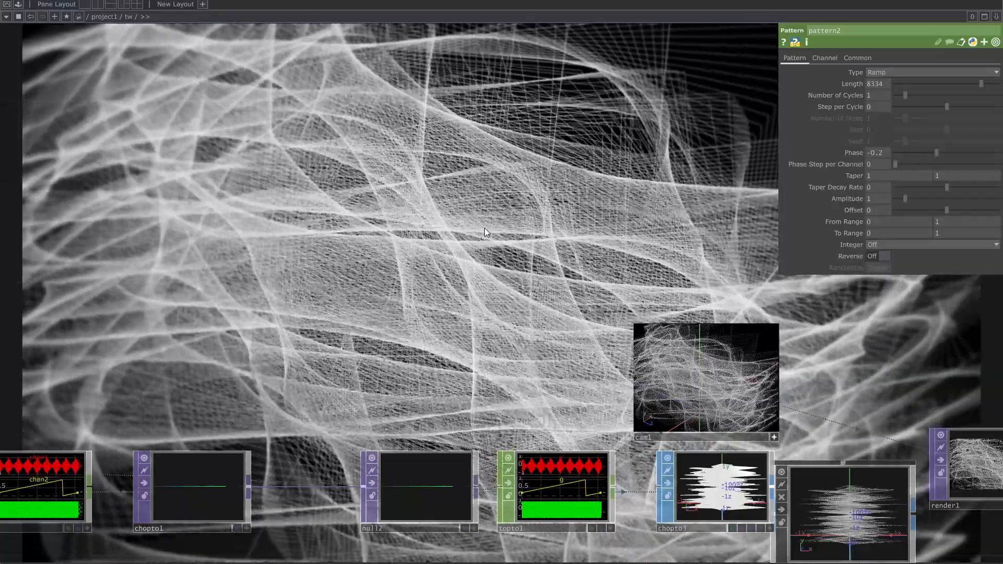
Review the blending and depth settings of line1 against the new camera angle.
left_click_drag(482, 214, 402, 163)
left_click_drag(867, 528, 778, 442)
left_click(541, 469)
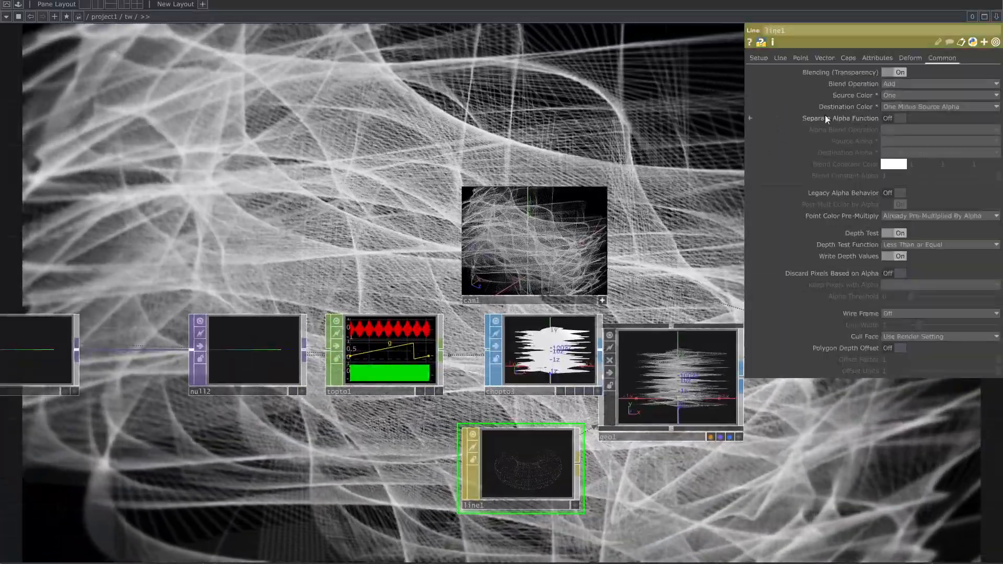
left_click_drag(697, 170, 656, 233)
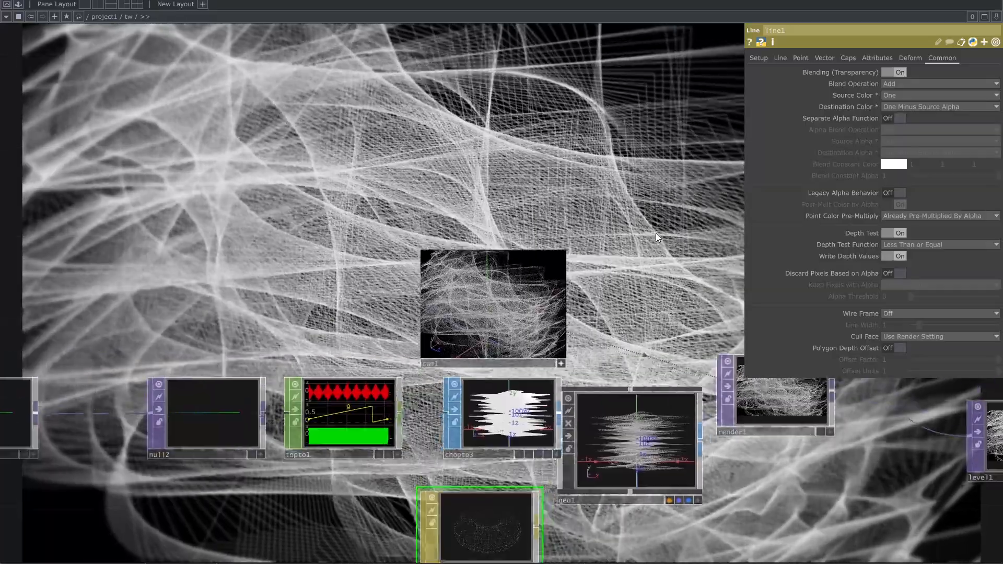
Try lower Length values and a different Number of Cycles on pattern2, ending with a Length of 2.
left_click_drag(653, 298, 702, 297)
scroll(701, 296, "down", 2)
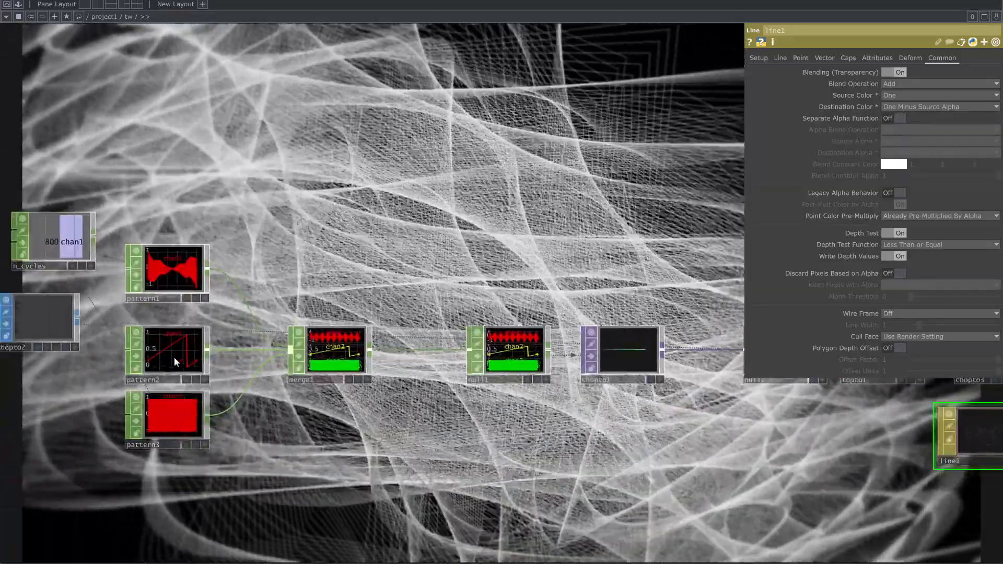
left_click(176, 361)
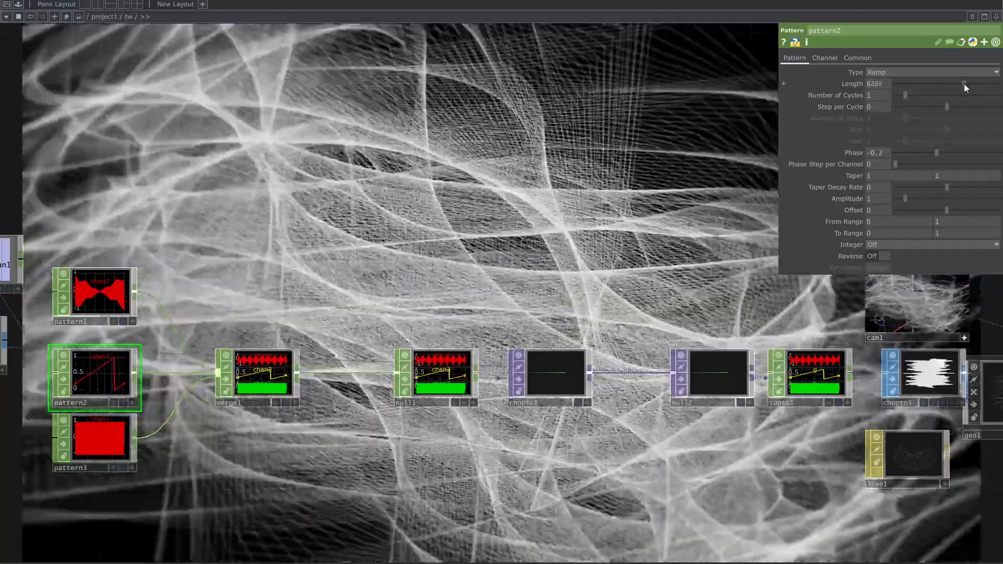
left_click_drag(963, 83, 904, 87)
left_click(885, 94)
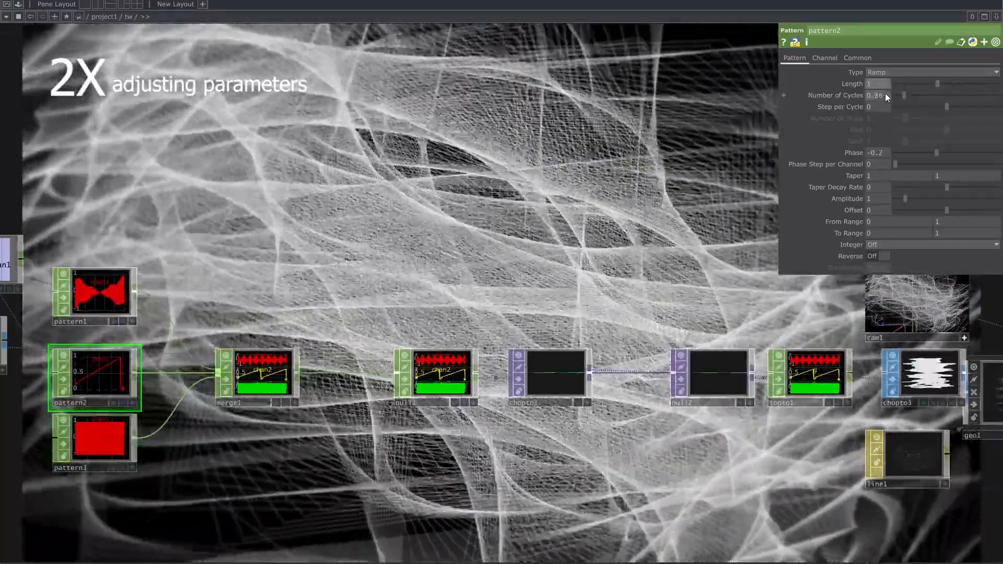
type("2")
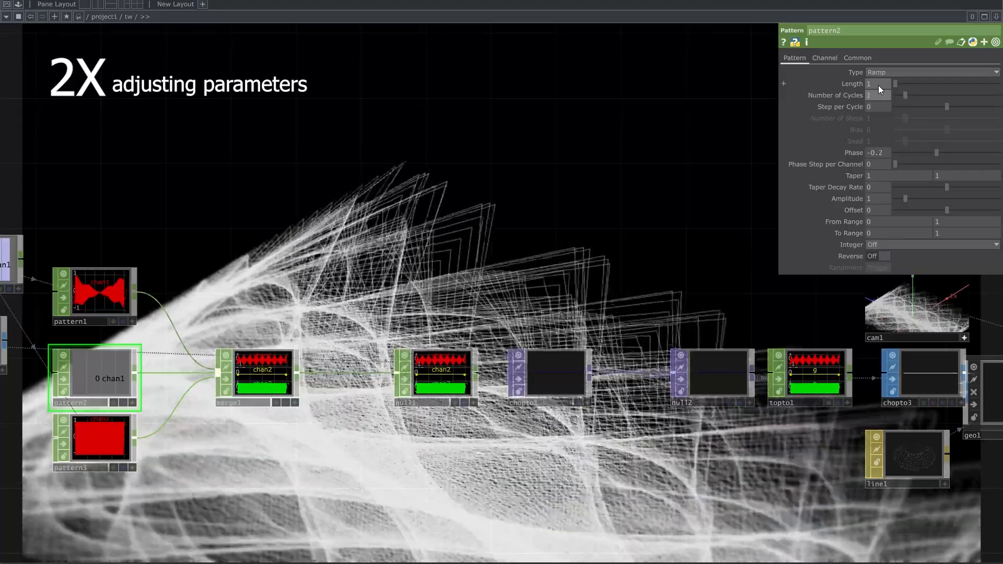
left_click_drag(878, 85, 863, 85)
type("2")
key("Return")
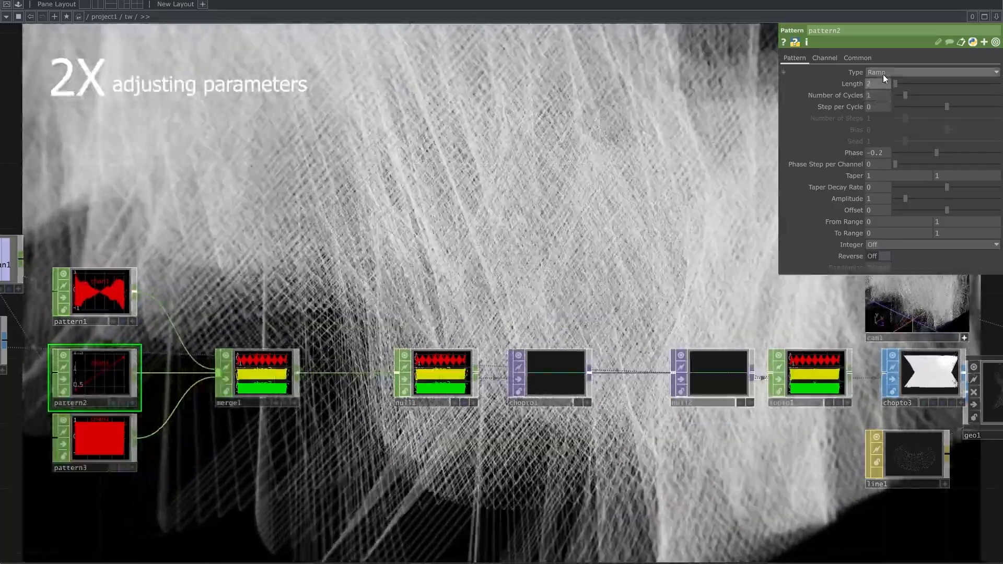
Switch pattern2 to the Sine type with a Length of 10000 and set its Number of Cycles to 1.
left_click(883, 73)
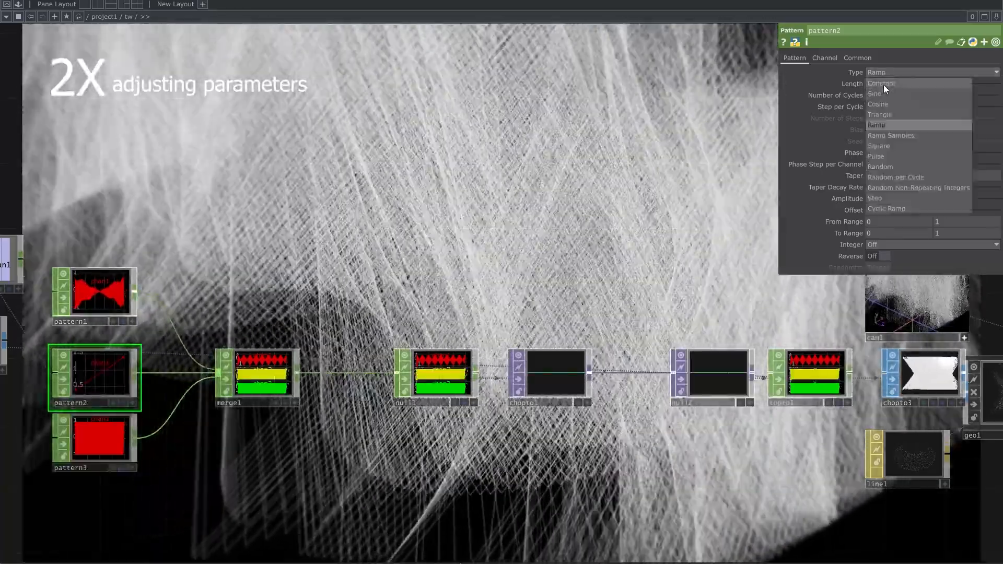
left_click(883, 91)
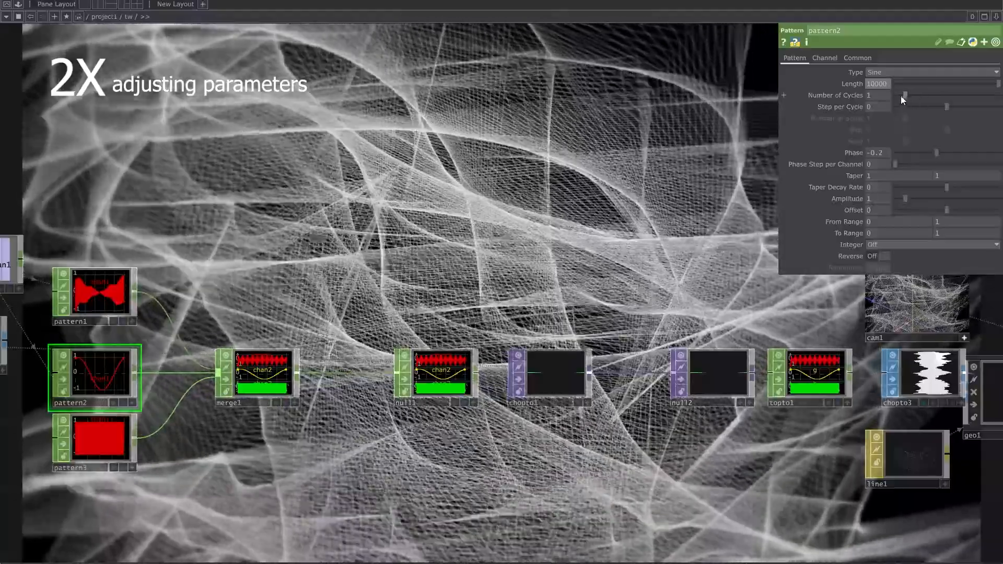
mouse_move(903, 100)
left_mouse_down()
mouse_move(945, 99)
mouse_move(887, 96)
left_mouse_up()
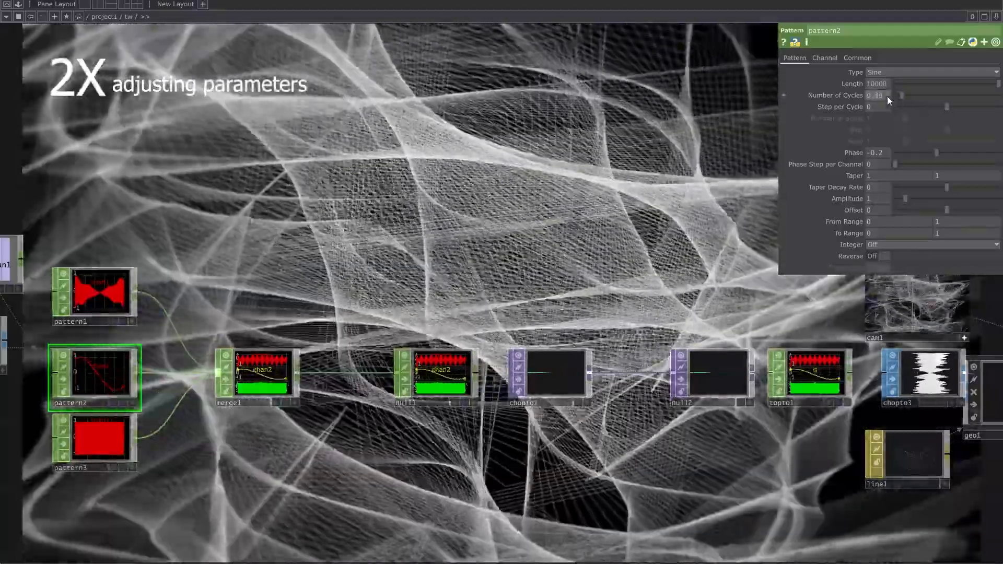
double_click(883, 97)
type("1")
key("Return")
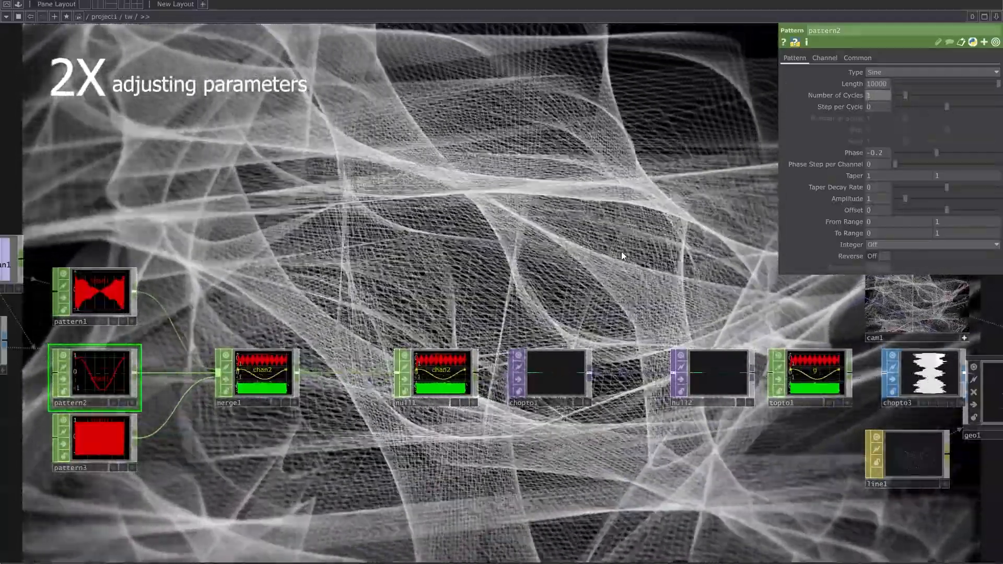
Orbit, zoom out and shift the cam1 view so the woven form is framed from an oblique angle.
left_click_drag(633, 242, 539, 158)
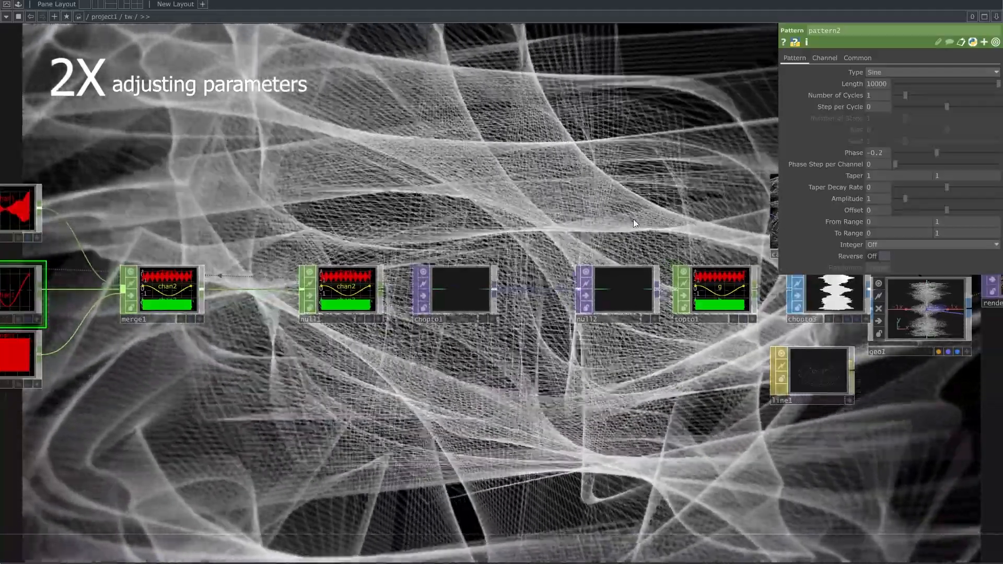
left_click_drag(633, 224, 522, 303)
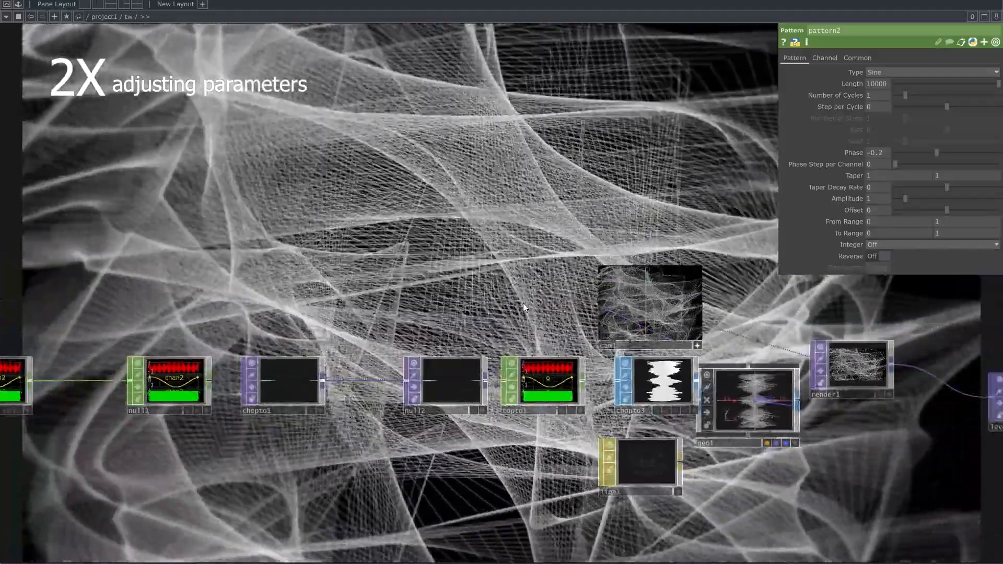
left_click(650, 303)
left_click_drag(740, 313, 716, 306)
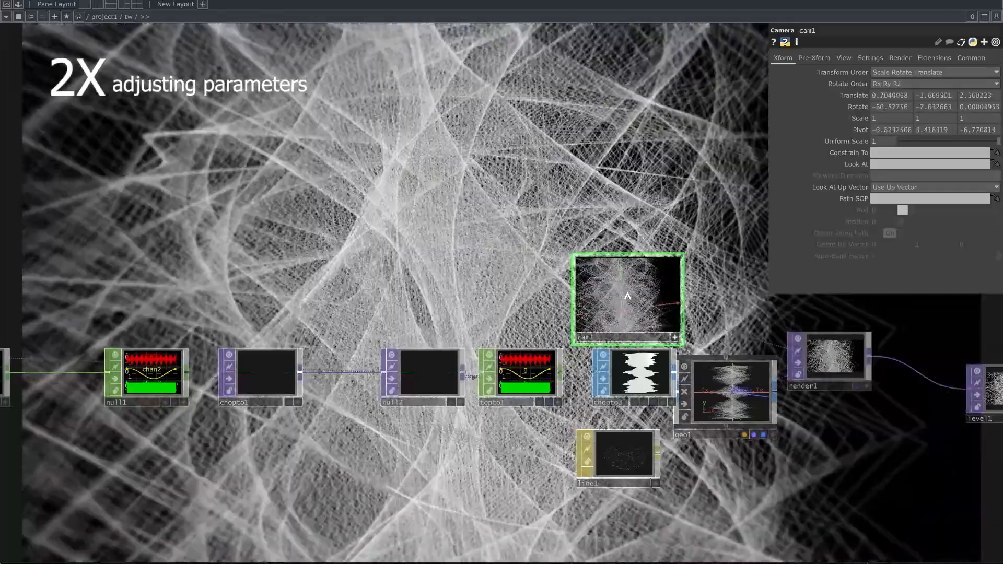
right_click(627, 296)
left_click_drag(628, 296, 612, 305)
scroll(612, 305, "down", 5)
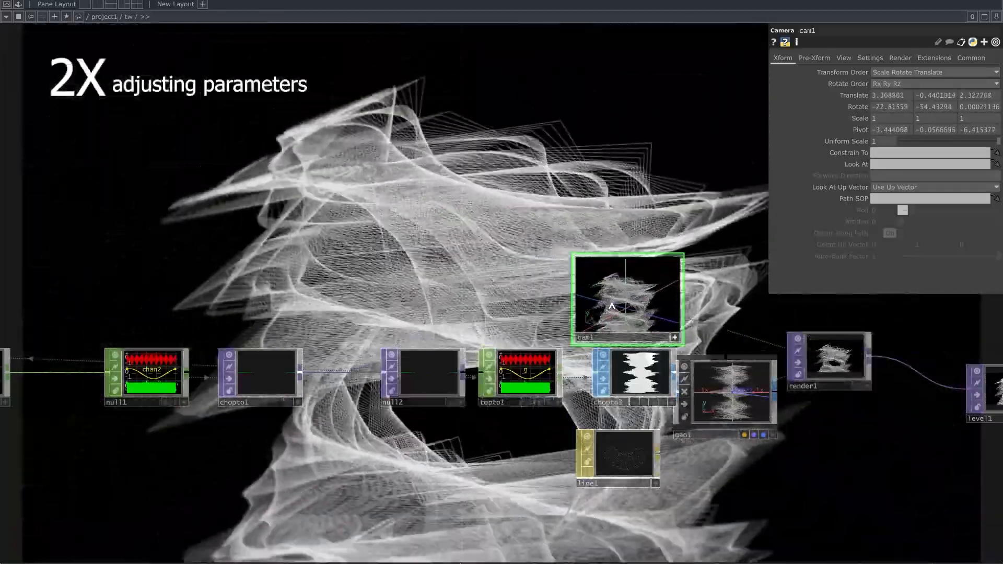
right_click_drag(611, 306, 616, 290)
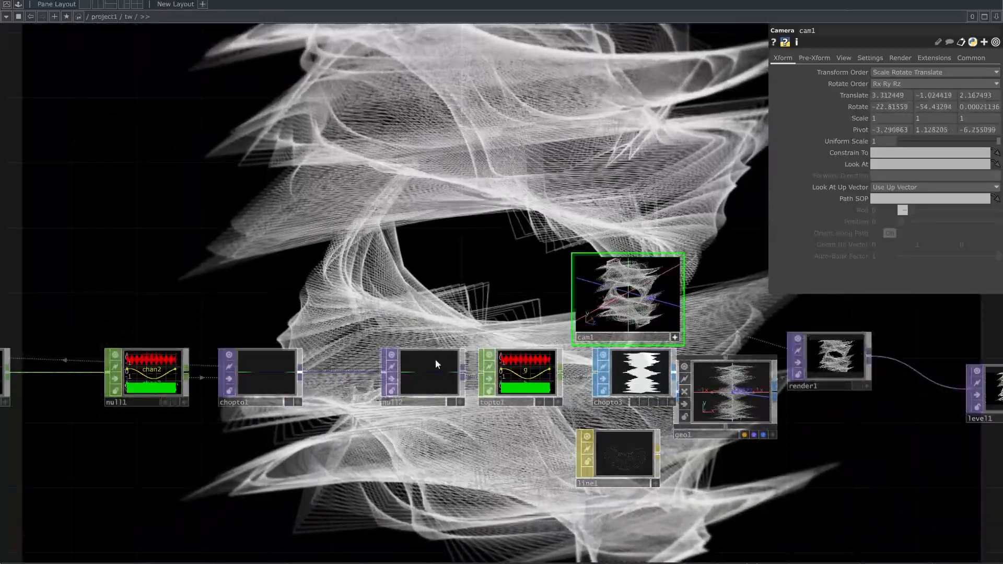
Insert a Math TOP between chopto1 and null2.
left_click_drag(326, 387, 457, 351)
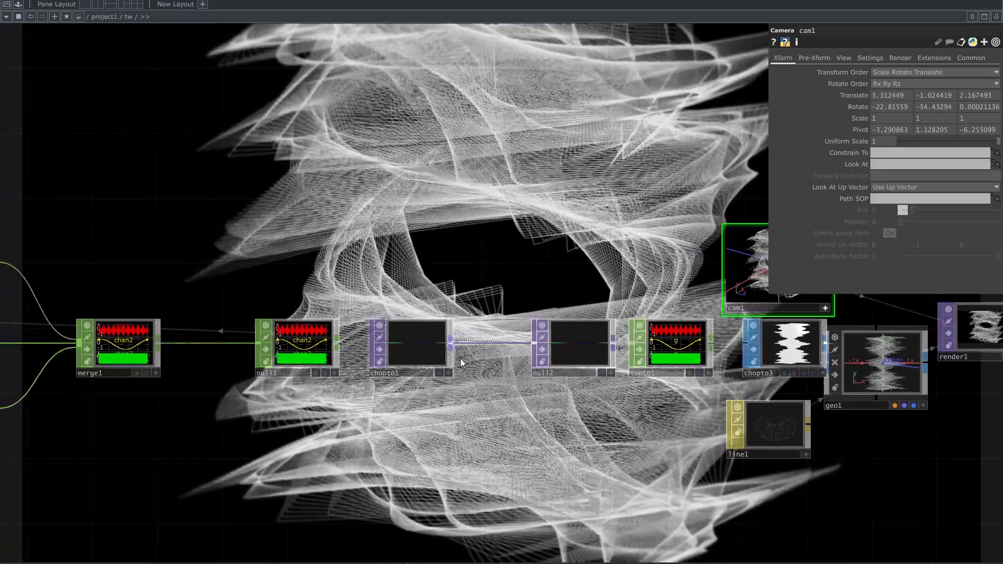
key("Tab")
type("ma")
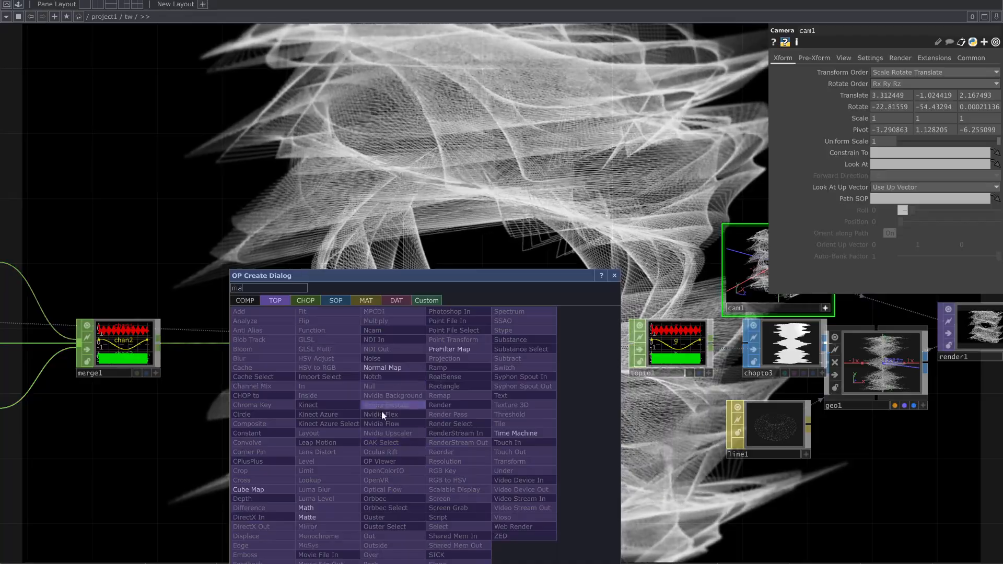
left_click(308, 508)
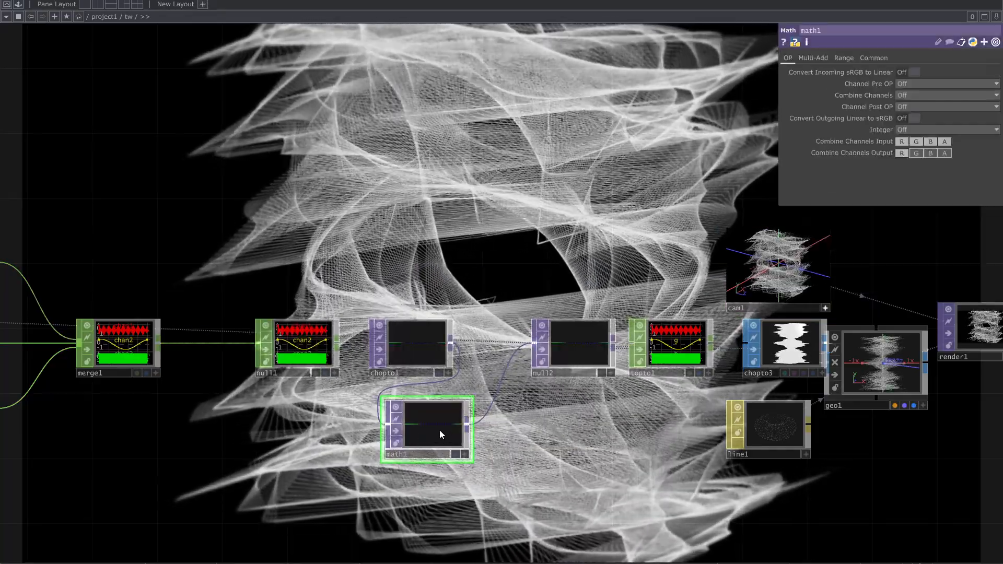
left_click_drag(620, 423, 552, 384)
Raise math1's upper To Range B value to 1.8 and its upper To Range G value to 2.3.
left_click(843, 58)
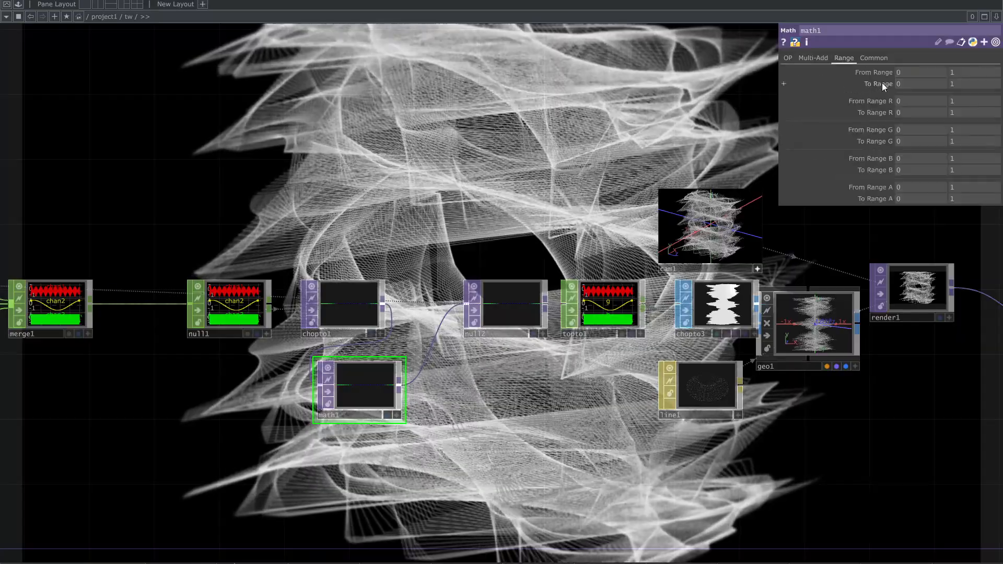
left_click_drag(533, 88, 512, 247)
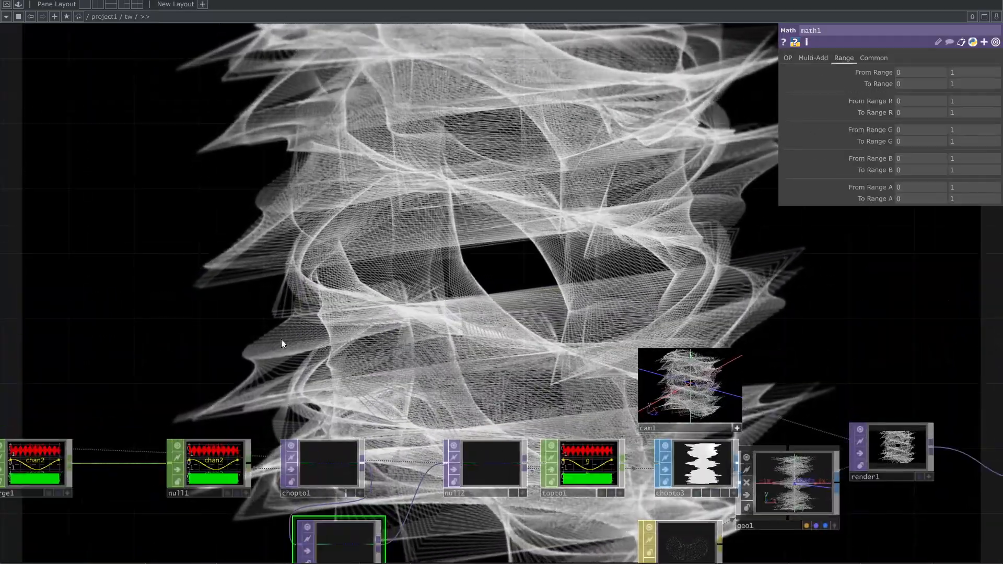
left_click_drag(560, 272, 528, 368)
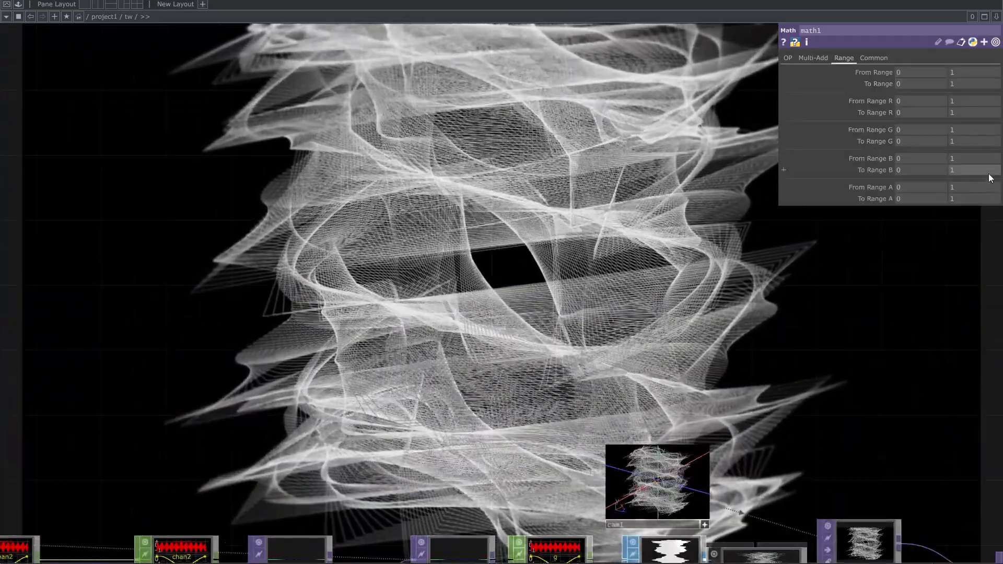
mouse_move(981, 168)
left_mouse_down()
mouse_move(971, 168)
mouse_move(996, 168)
mouse_move(971, 168)
left_mouse_up()
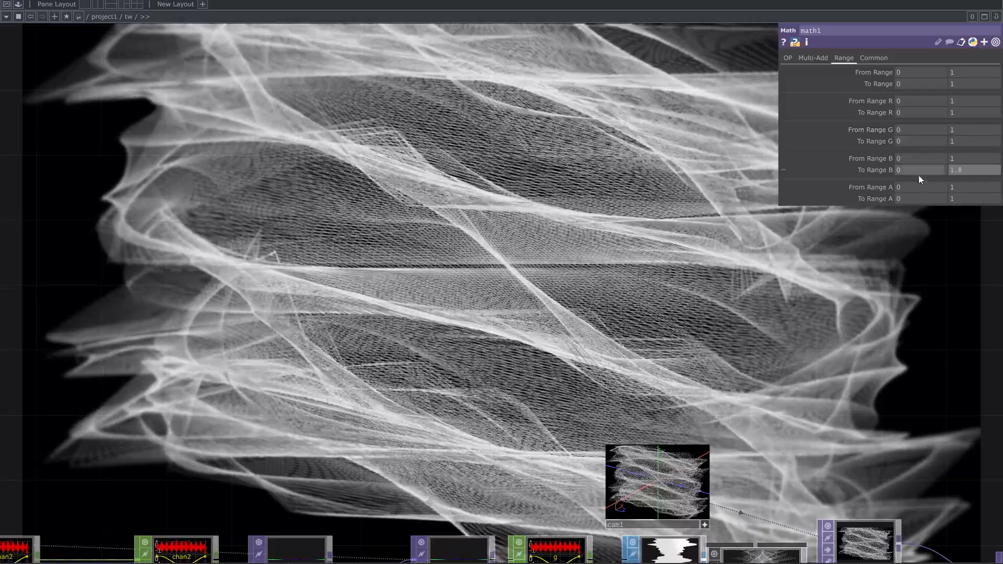
middle_click_drag(956, 141, 963, 126)
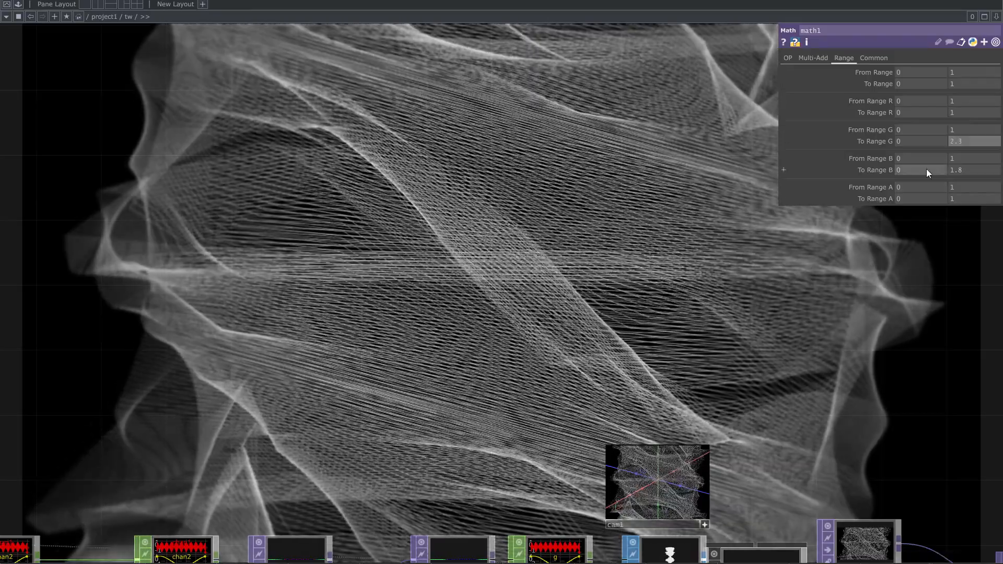
Set math1's upper To Range B value back to 1.
scroll(689, 471, "down", 5)
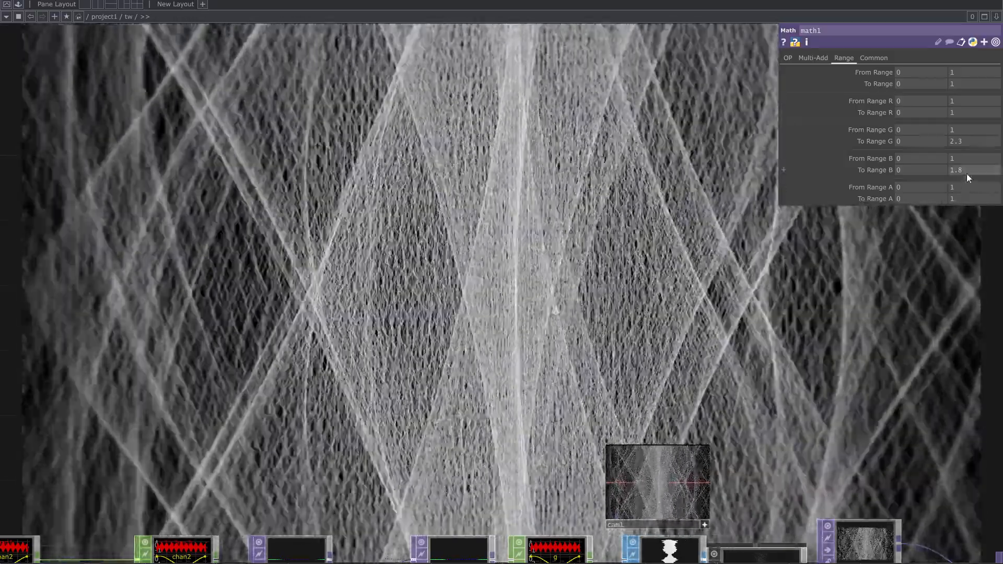
left_click_drag(967, 172, 911, 172)
type("1")
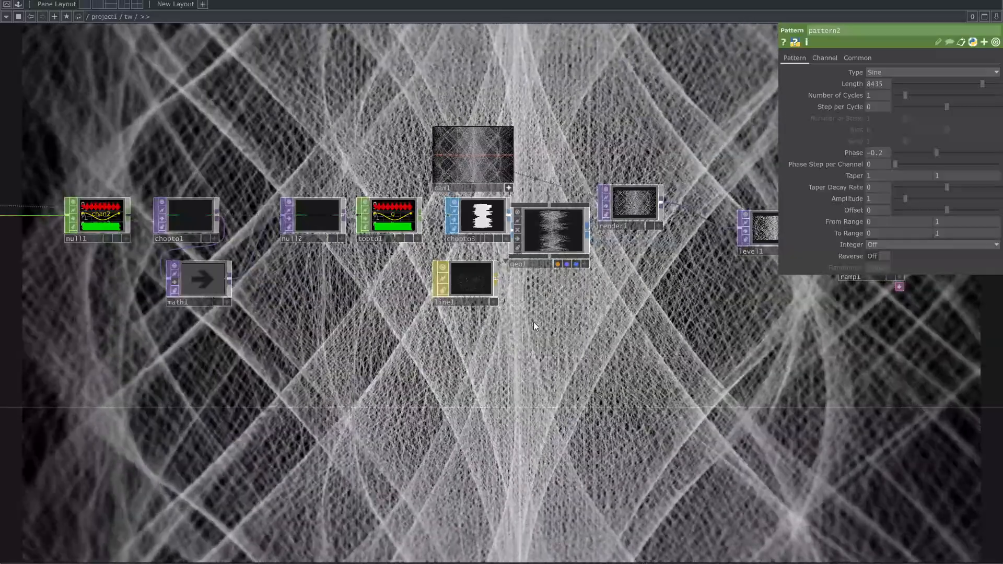
Delete the line1 material below chopto3.
scroll(489, 287, "up", 5)
left_click(466, 282)
key("Delete")
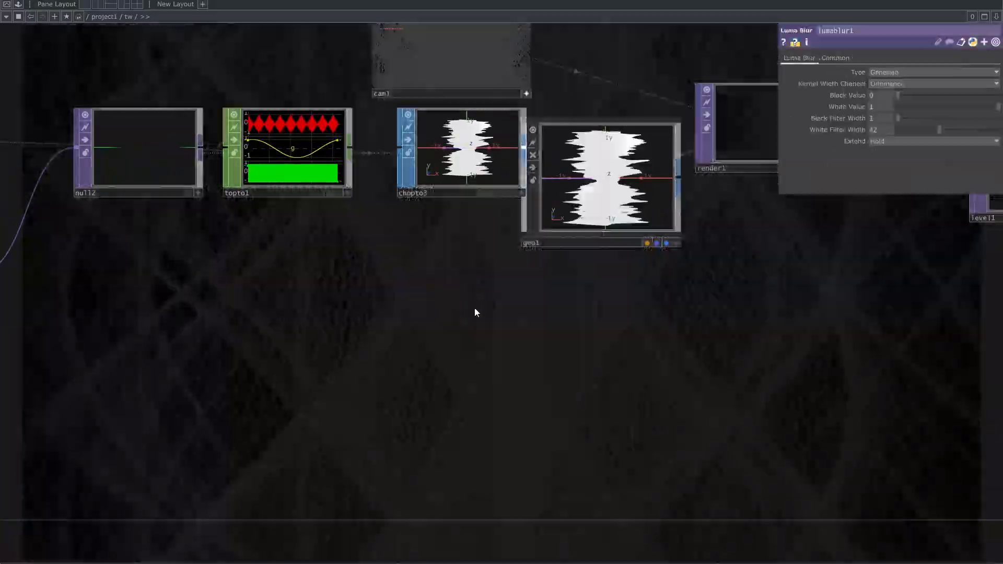
Create a Phong material below the chopto3 node and assign it to geo1.
key("Tab")
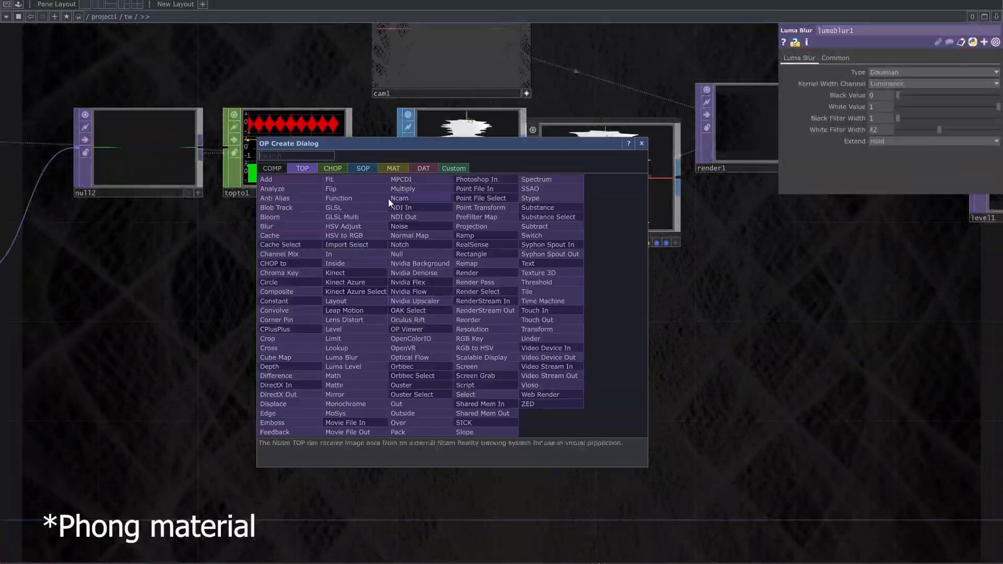
left_click(392, 170)
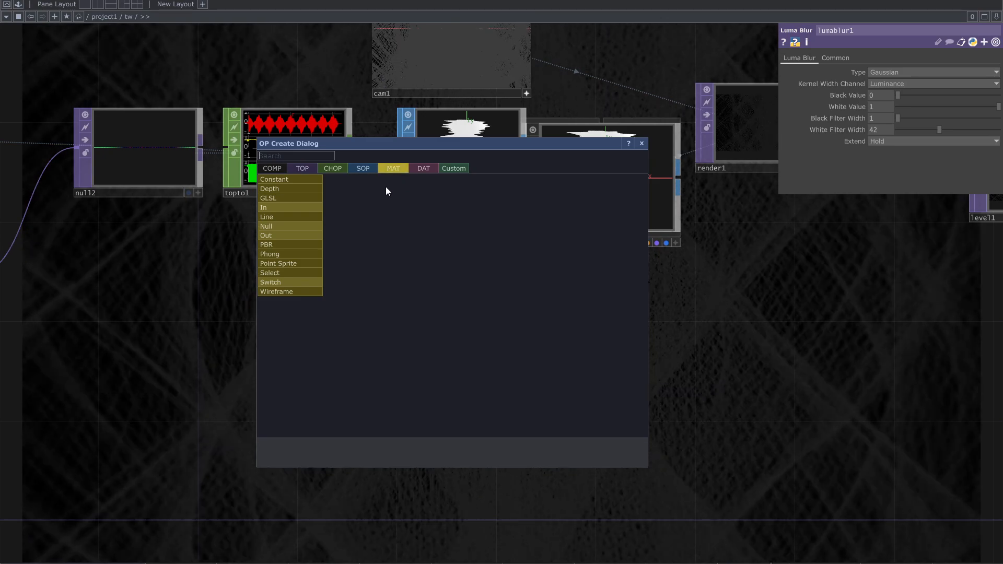
left_click(287, 254)
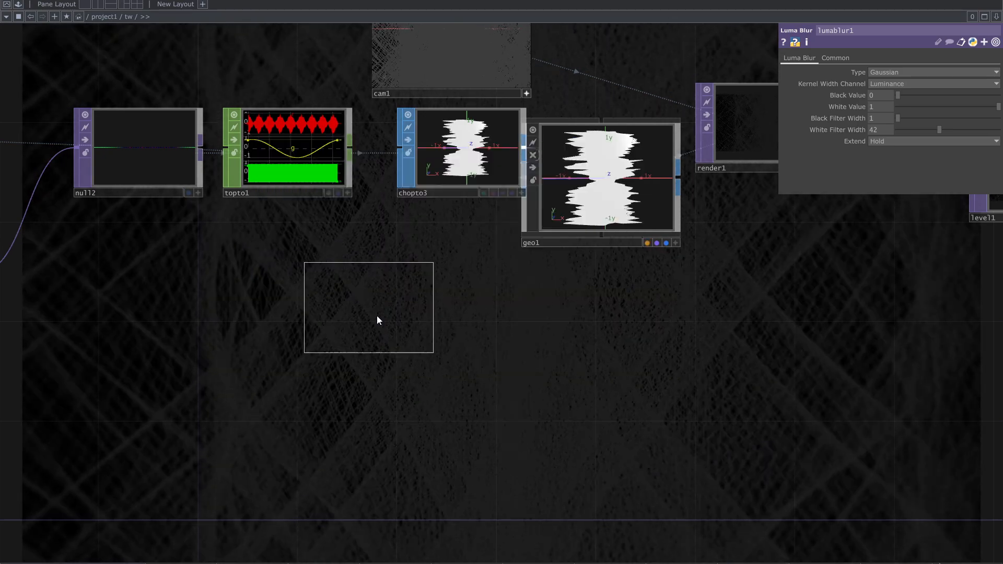
left_click(412, 328)
left_click_drag(549, 381, 487, 429)
left_click_drag(381, 406, 517, 214)
left_click(514, 211)
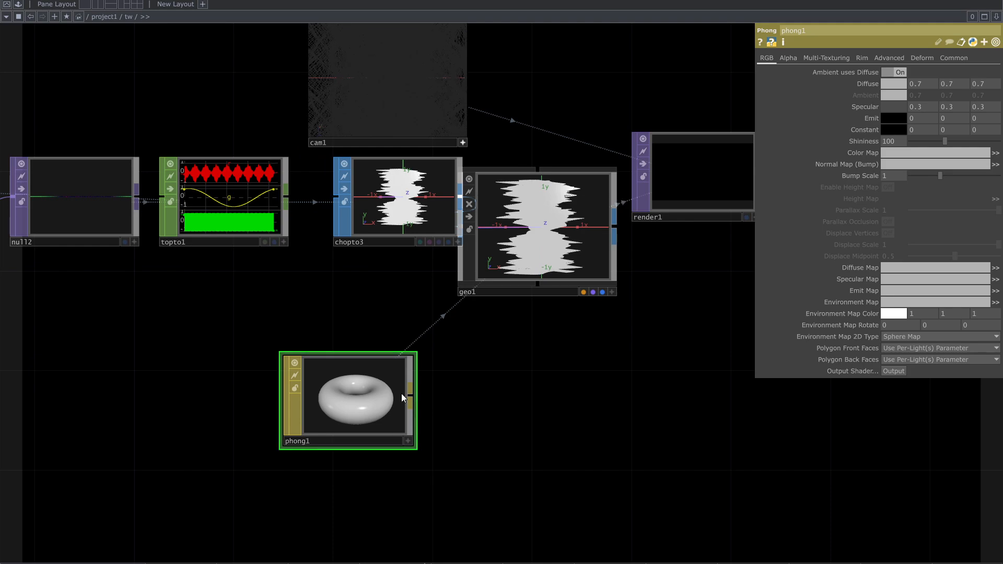
Add a Light COMP beside phong1 to illuminate the render.
key("Tab")
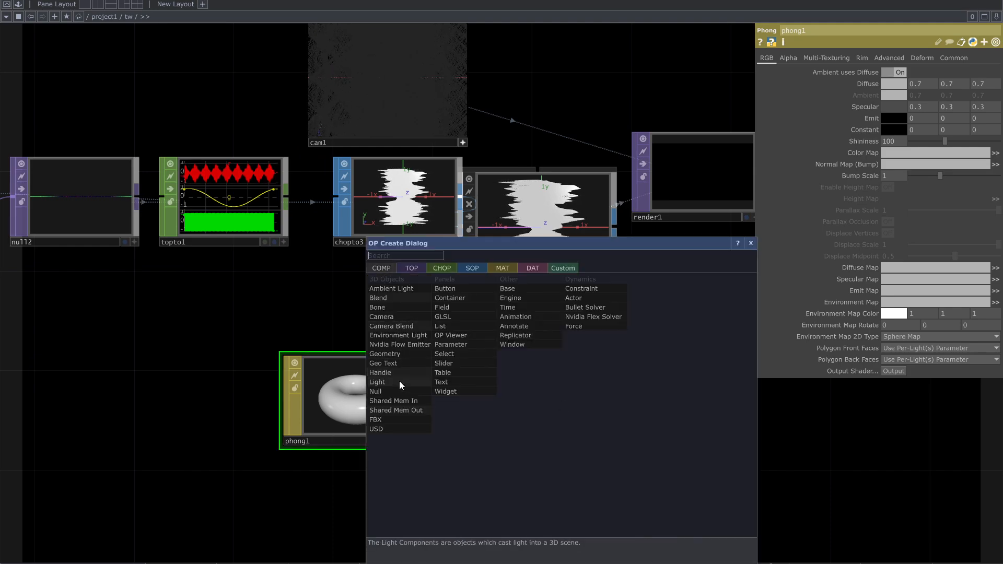
left_click(400, 385)
left_click(522, 400)
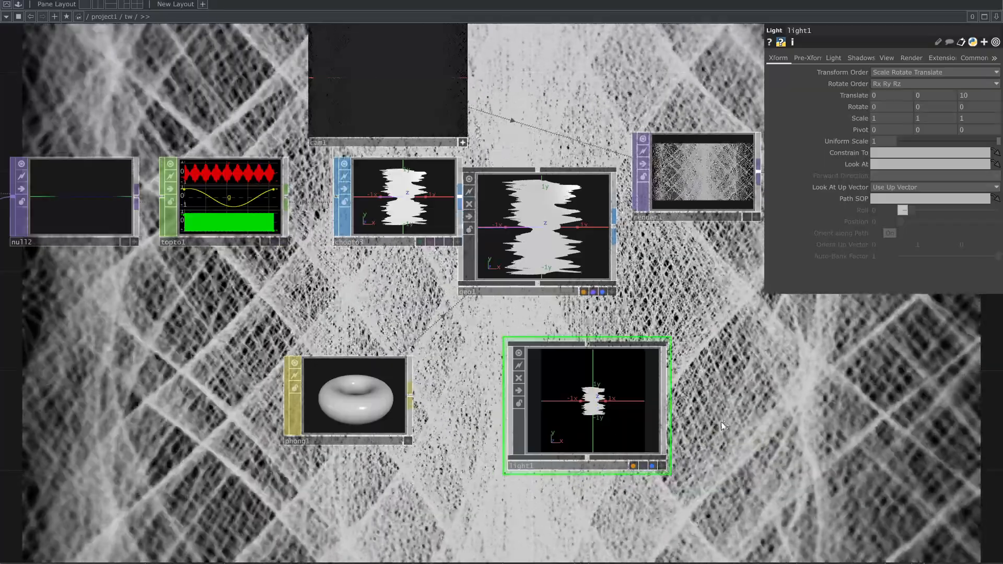
Set the phong1 material's shininess to 1.
left_click_drag(721, 422, 618, 440)
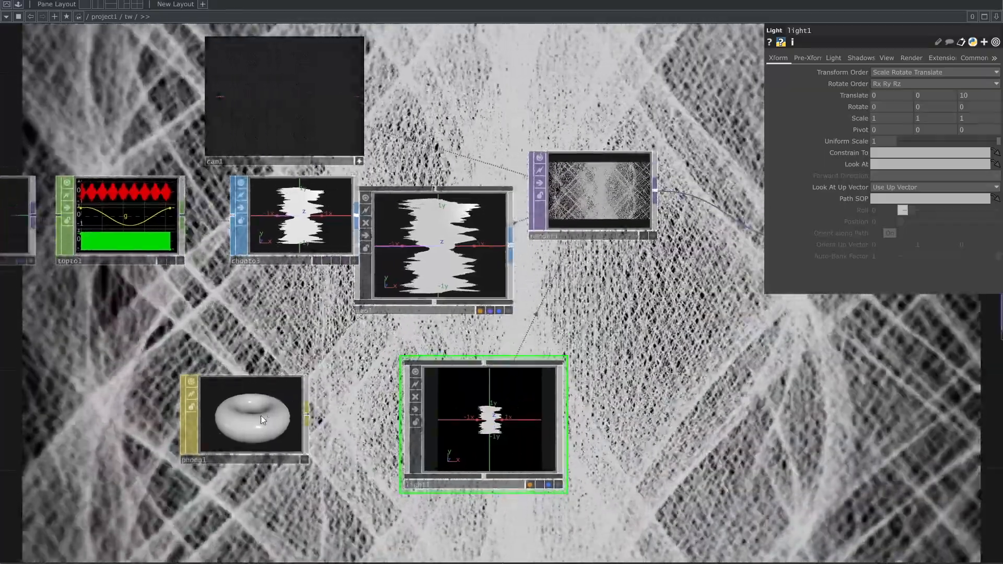
left_click(261, 415)
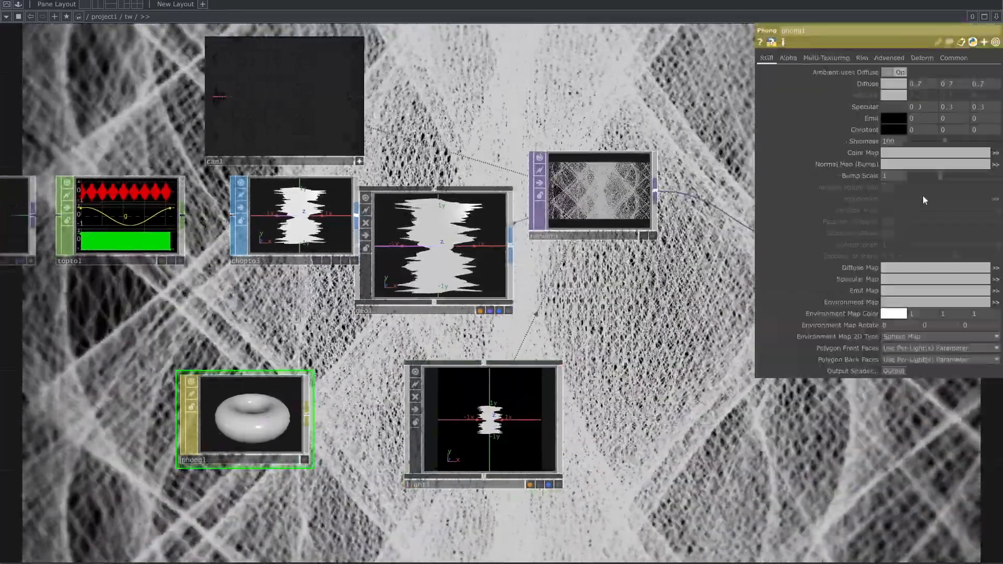
left_click_drag(945, 141, 902, 145)
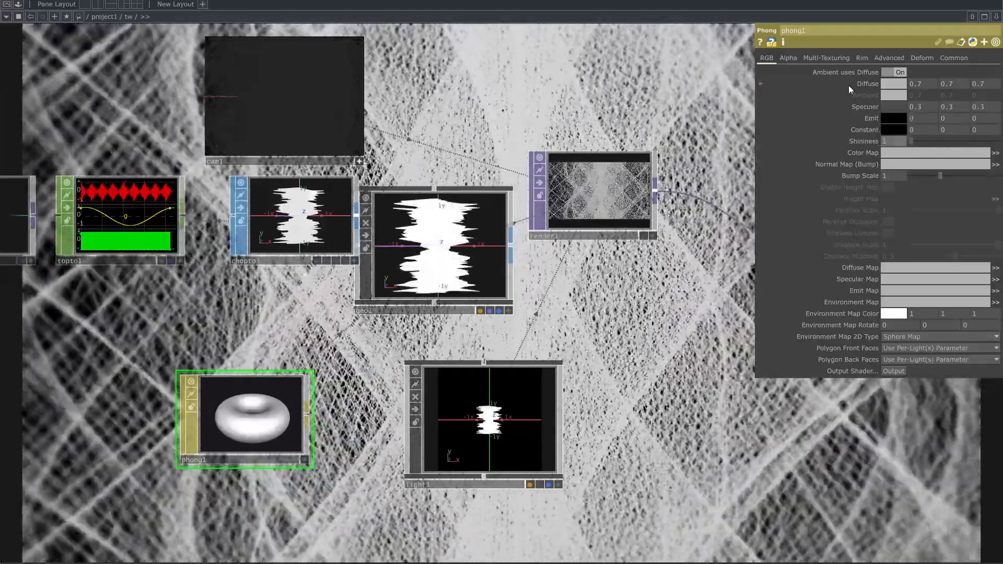
Lower phong1's front alpha to 0.452 and enable transparency blending for the material.
left_click(789, 58)
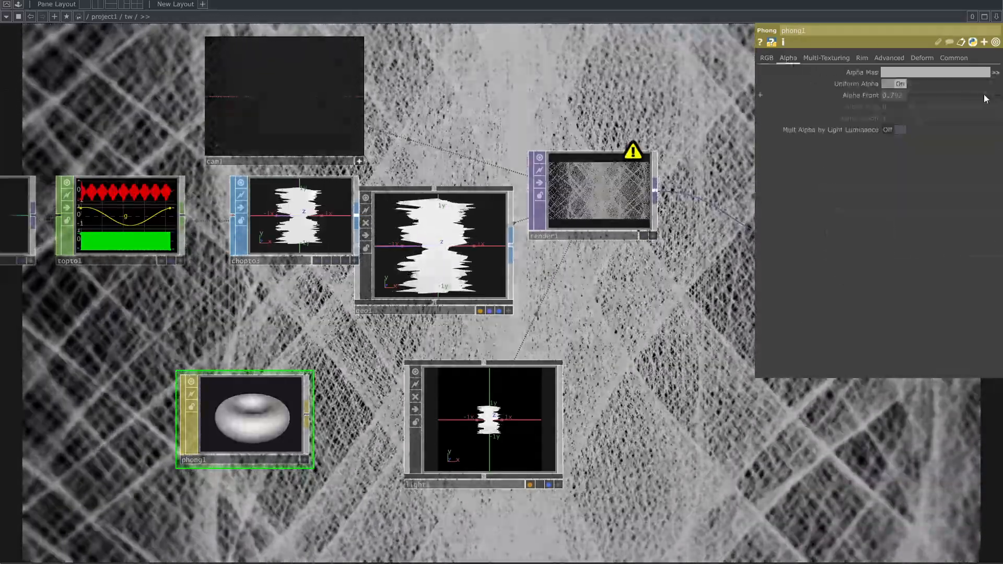
left_click_drag(985, 99, 950, 95)
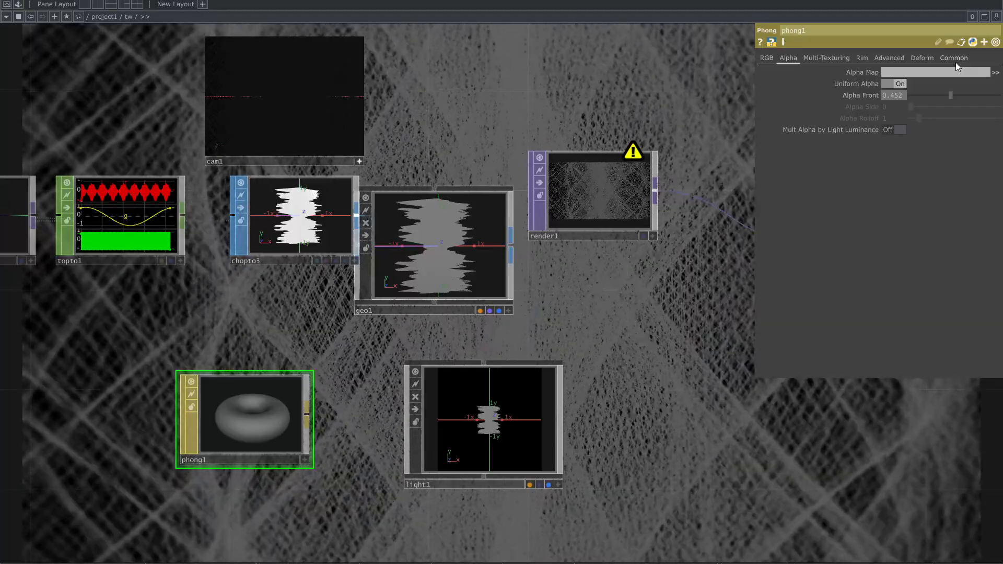
left_click(958, 59)
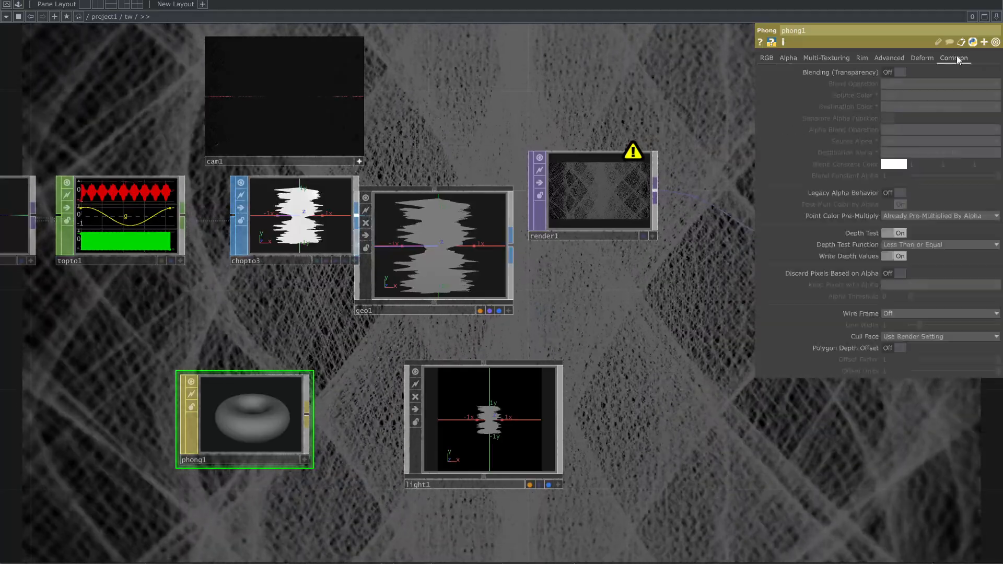
left_click(894, 73)
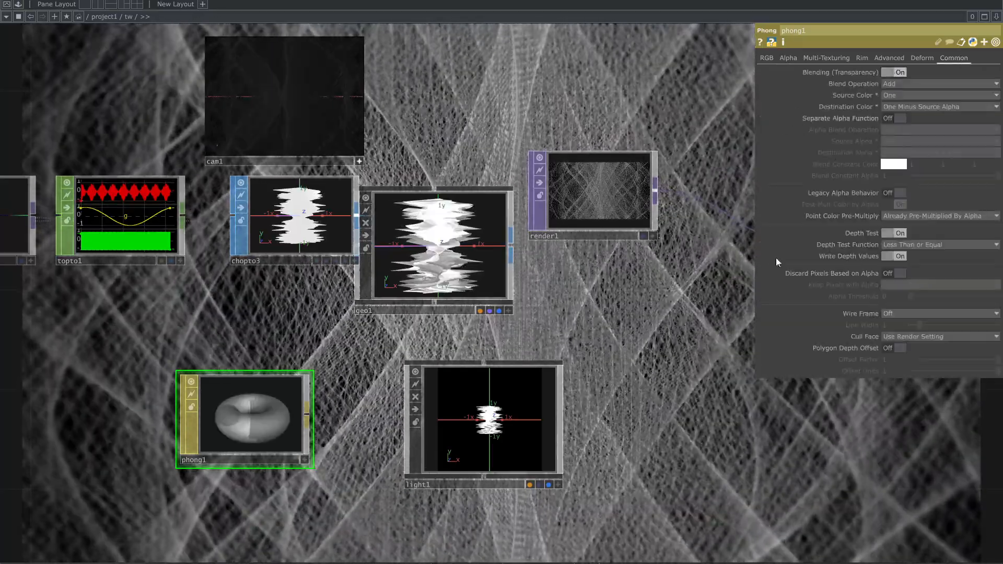
Try an oblique camera angle on the woven lines through cam1.
left_click_drag(657, 338, 624, 356)
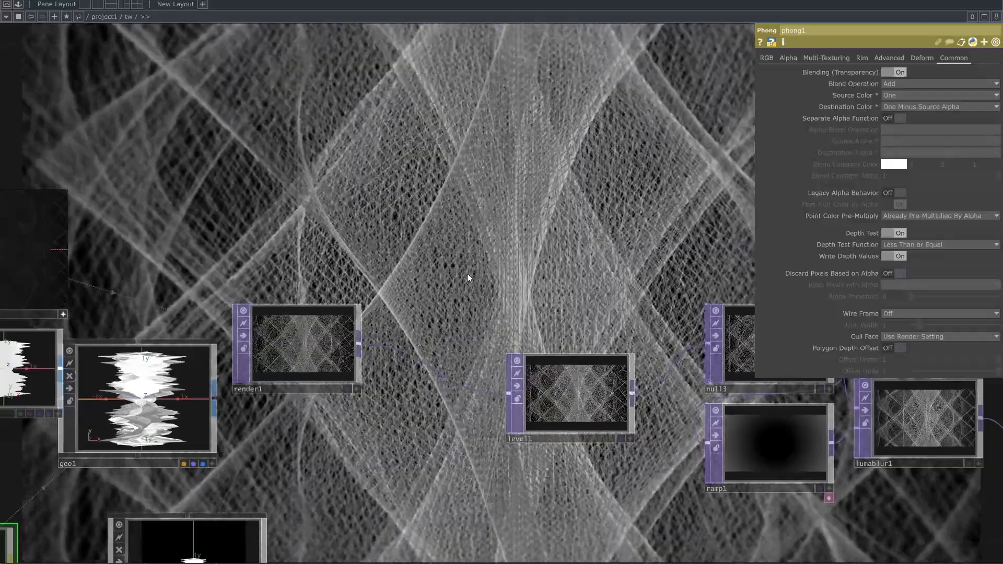
left_click_drag(241, 242, 600, 279)
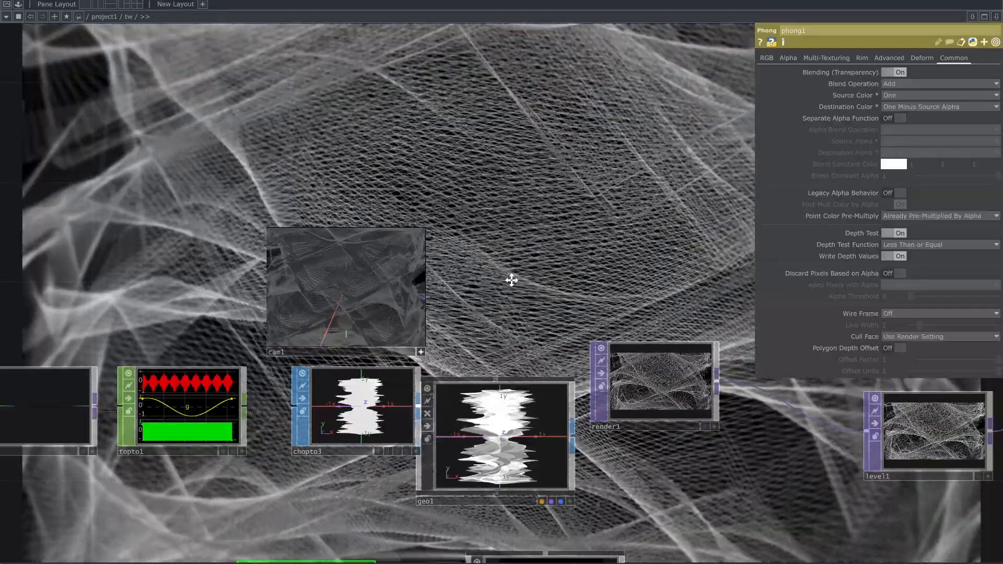
left_click_drag(511, 280, 389, 409)
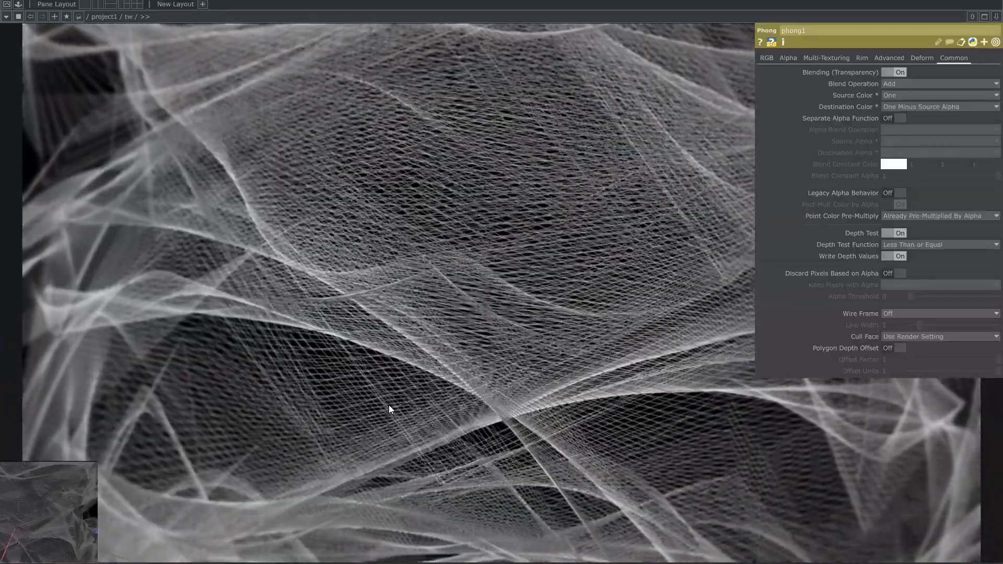
Switch cam1 to the top viewport and move the camera in until the weave fills the frame.
right_click(154, 435)
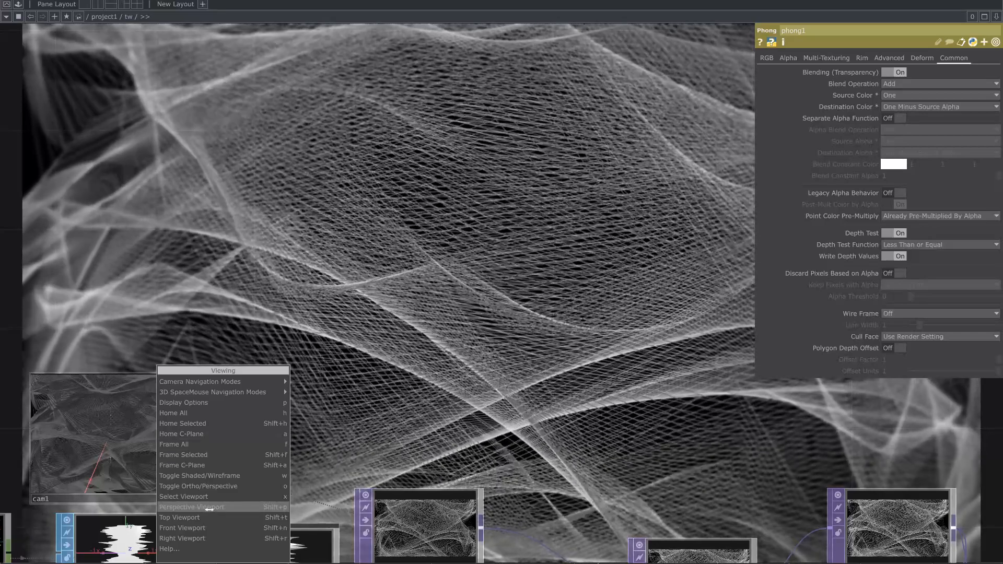
left_click(210, 517)
scroll(499, 243, "down", 7)
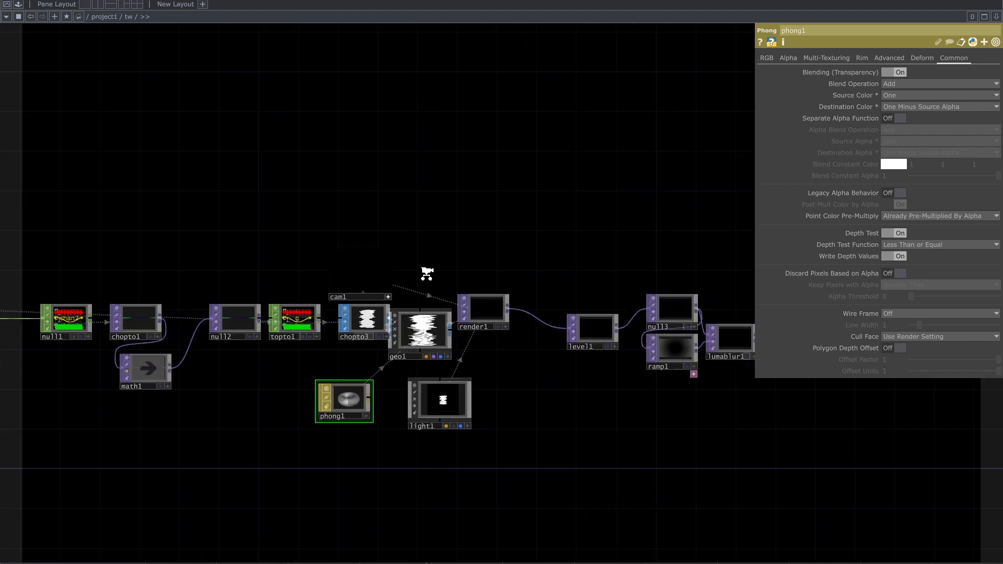
scroll(458, 292, "up", 5)
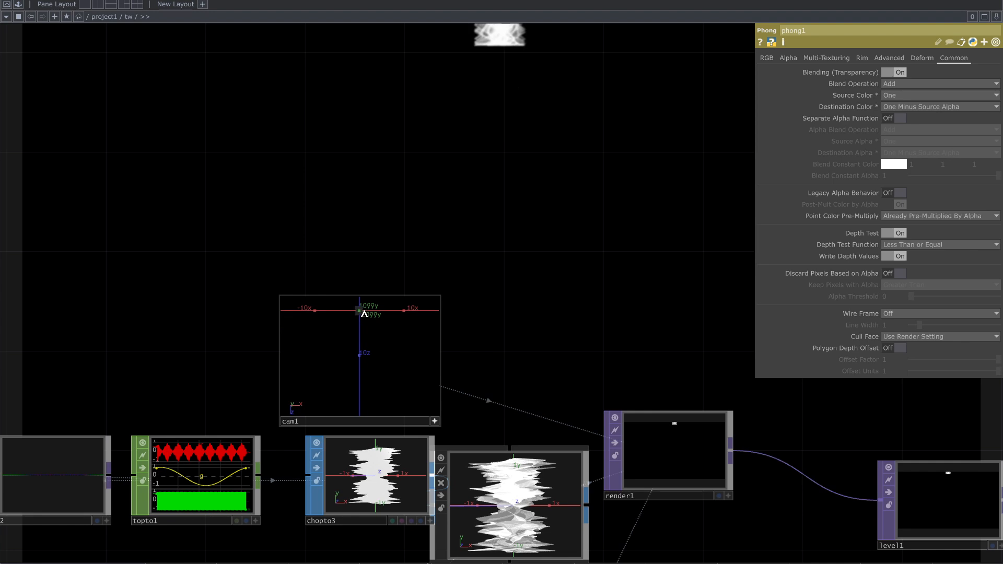
scroll(360, 335, "up", 5)
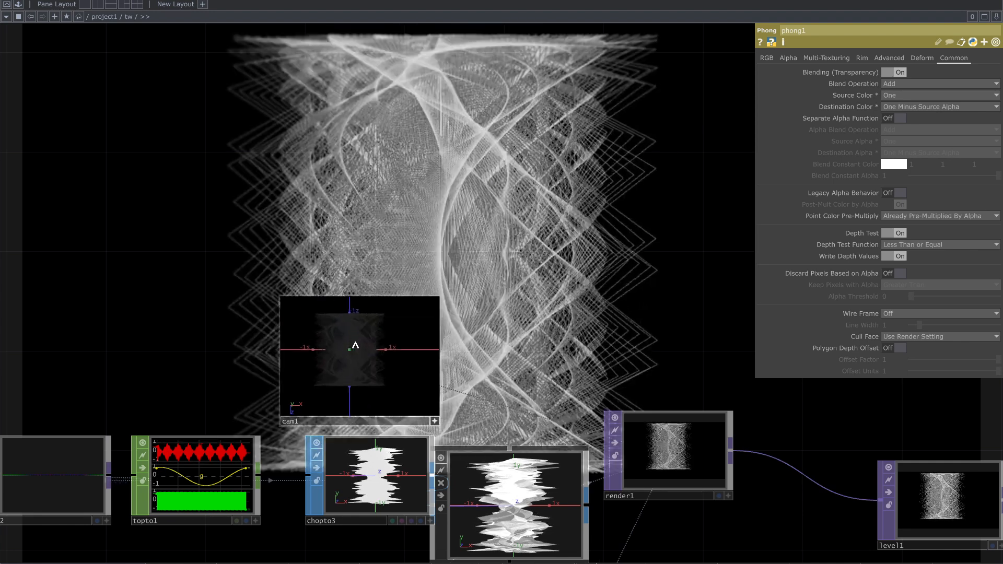
scroll(355, 346, "up", 6)
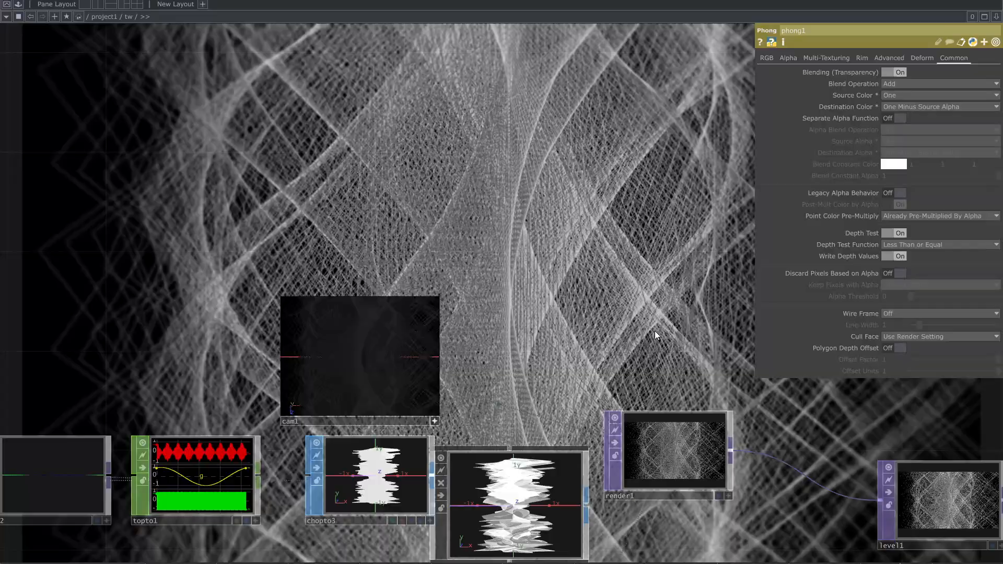
Examine the transparent weave in the background along the chain from render1 to lumablur1.
left_click_drag(575, 300, 265, 208)
left_click_drag(406, 251, 206, 208)
left_click_drag(516, 370, 437, 350)
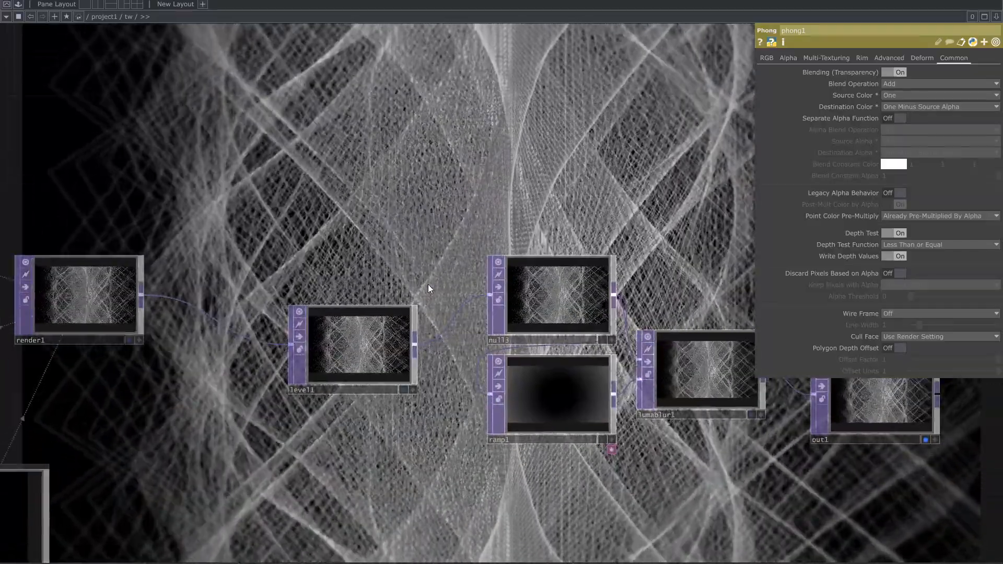
left_click_drag(424, 261, 494, 228)
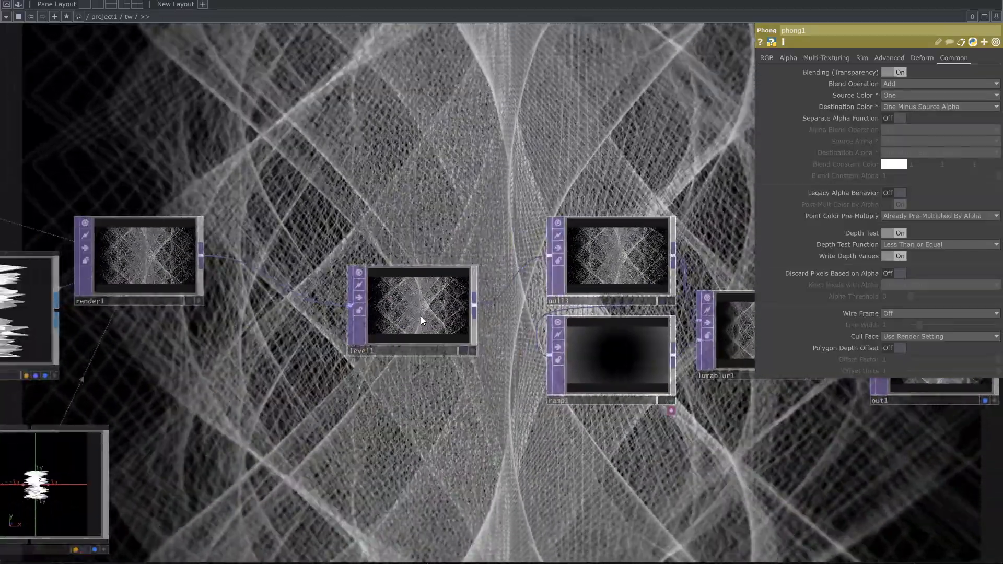
left_click_drag(409, 293, 272, 562)
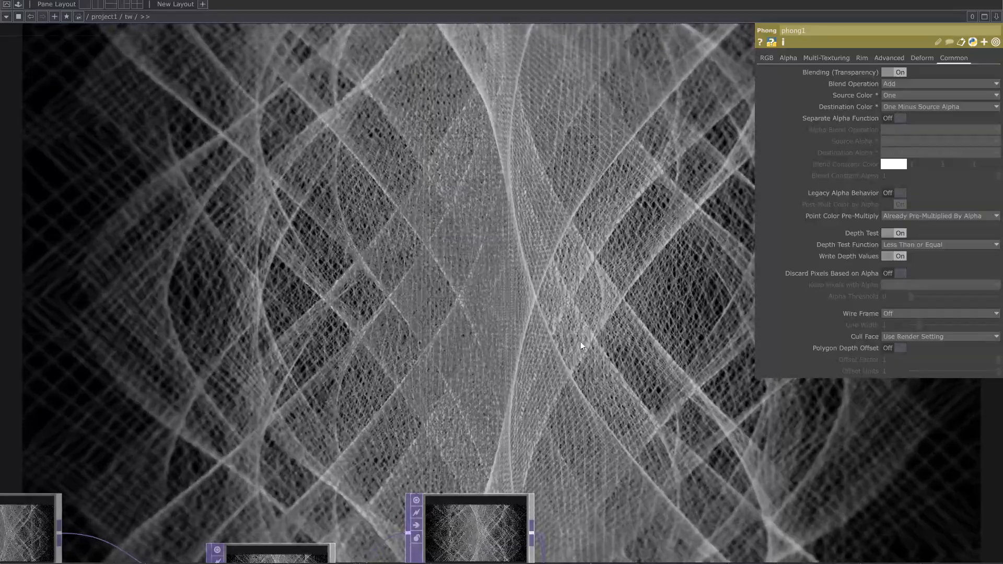
left_click_drag(525, 326, 727, 239)
left_click_drag(576, 354, 632, 307)
left_click_drag(542, 451, 393, 476)
left_click_drag(504, 508, 297, 406)
scroll(466, 447, "up", 3)
left_click_drag(635, 406, 425, 409)
scroll(418, 410, "down", 3)
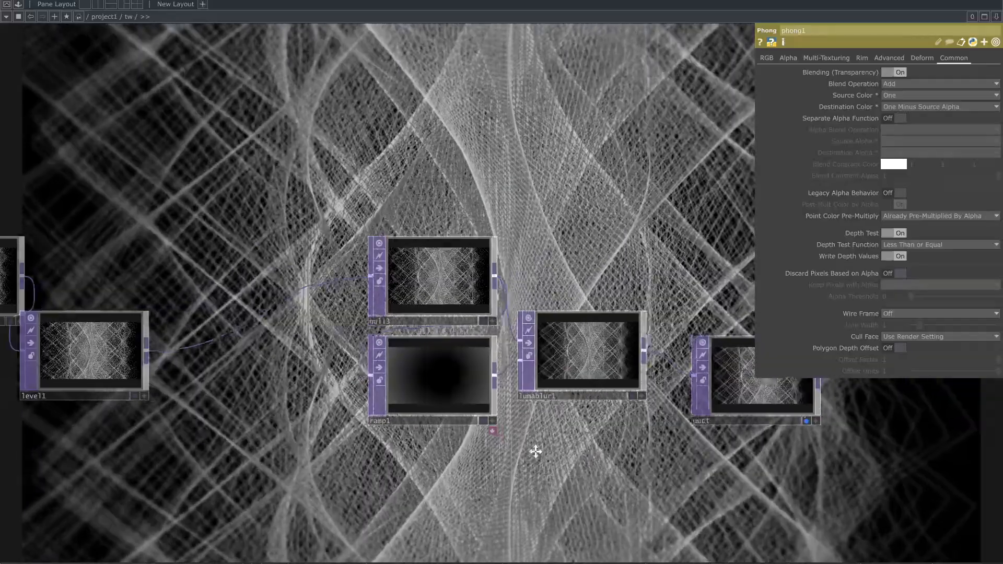
Insert a Level TOP between lumablur1 and out1 and space the three nodes evenly.
left_click_drag(535, 453, 407, 434)
left_click_drag(646, 382, 721, 333)
right_click(555, 331)
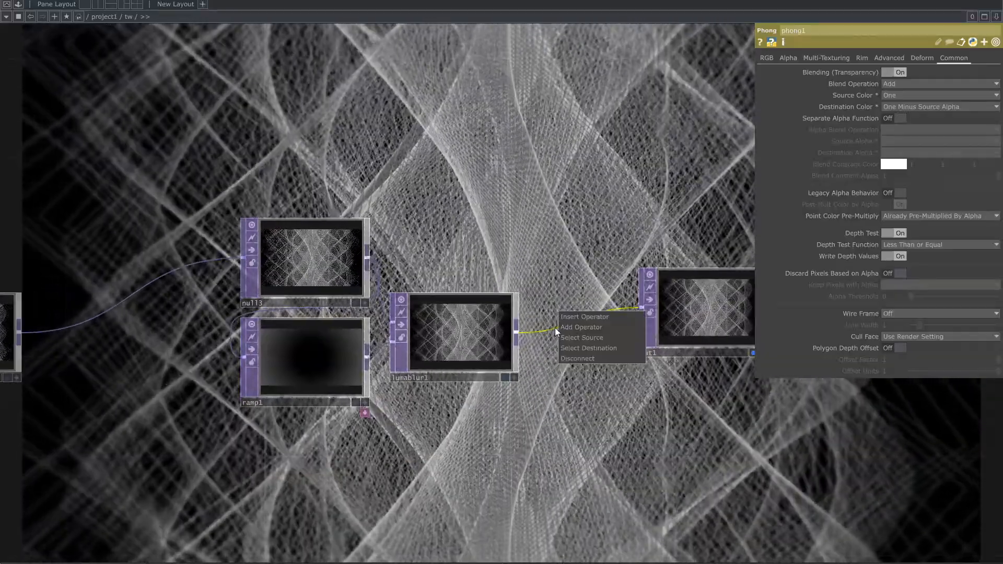
left_click(562, 317)
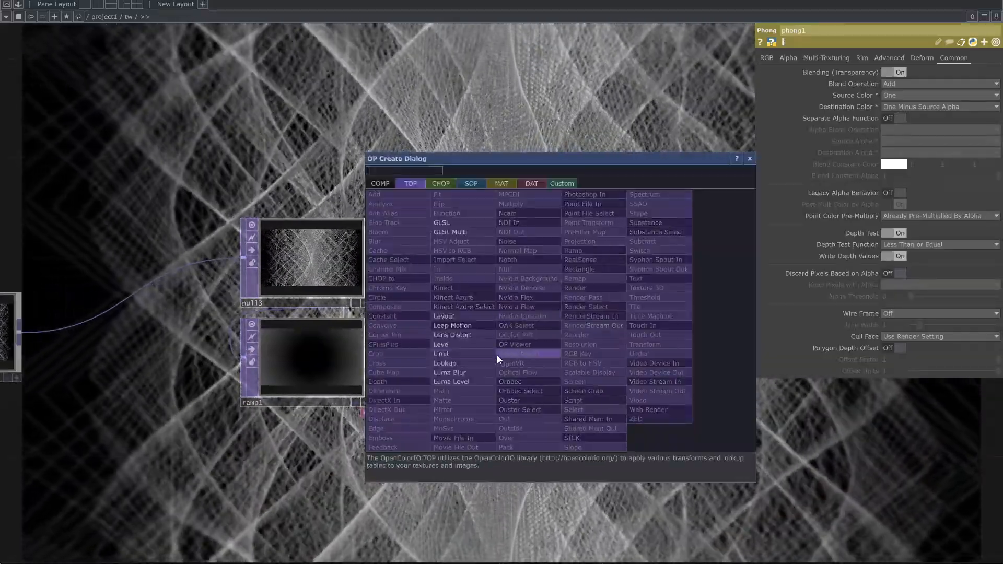
left_click(478, 345)
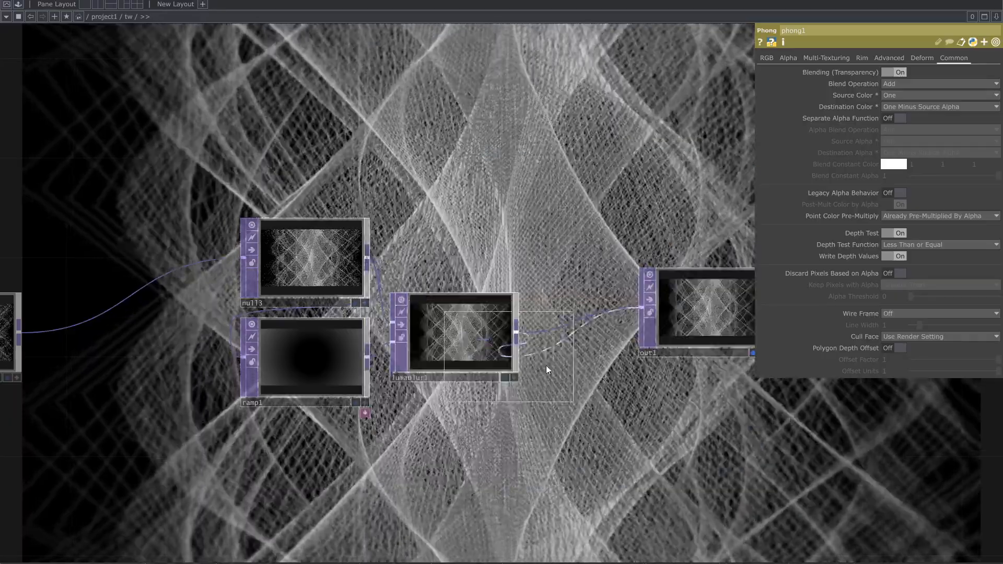
left_click(583, 342)
left_click_drag(674, 389, 610, 395)
left_click_drag(624, 347, 723, 371)
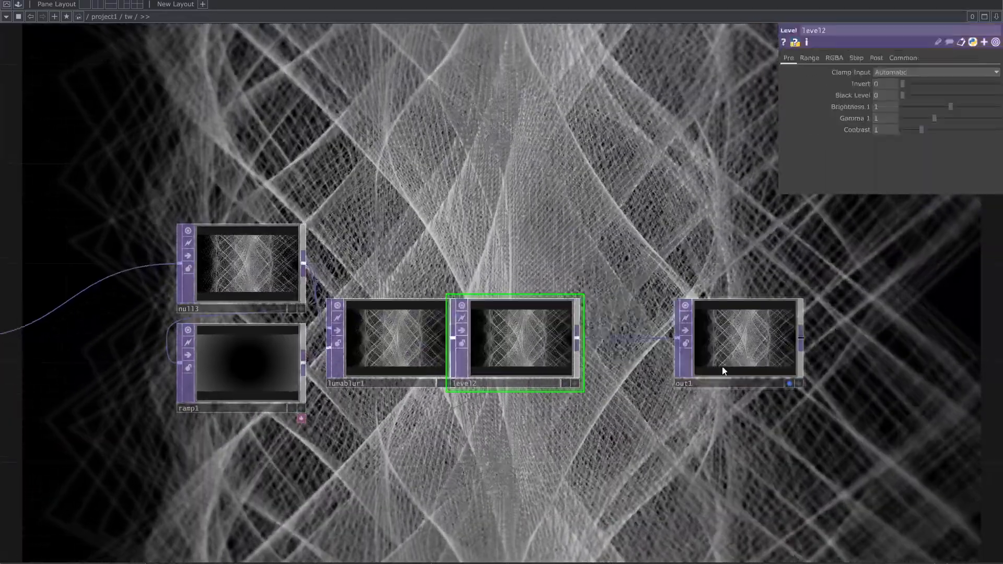
left_click_drag(518, 350, 568, 350)
Set level2's contrast to 1.08 and its Brightness 1 to 1.1.
left_click_drag(606, 271, 553, 336)
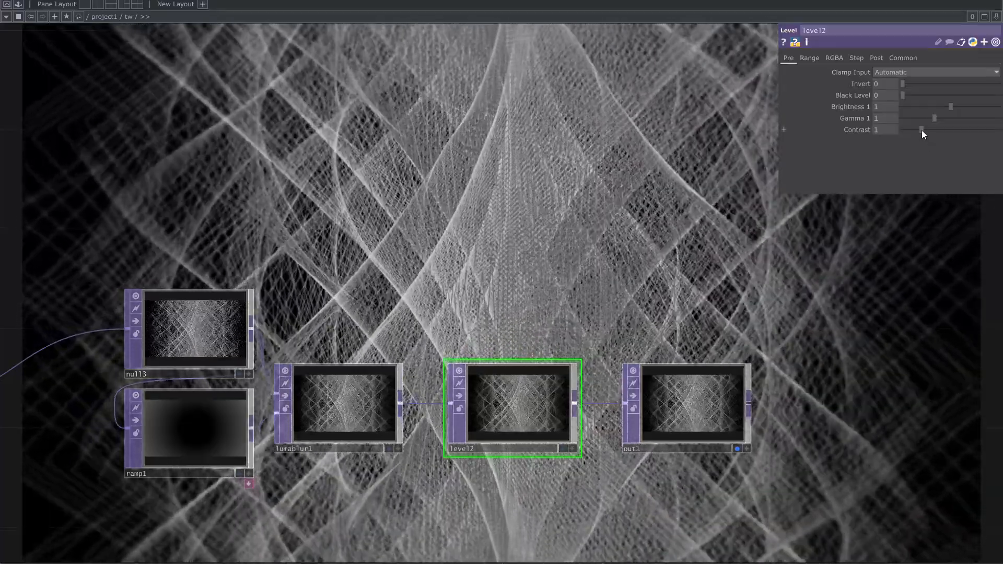
left_click_drag(922, 130, 923, 131)
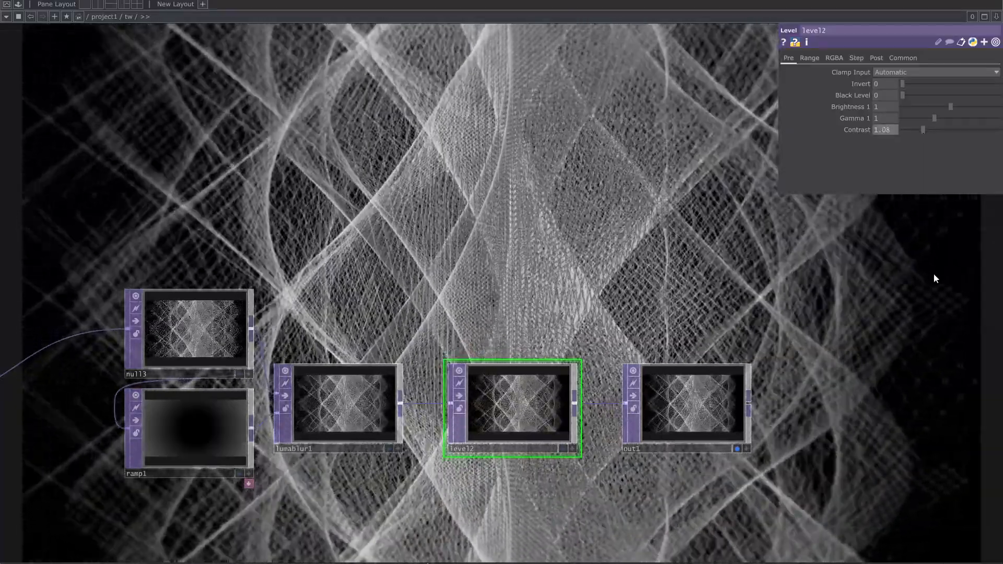
middle_click_drag(892, 130, 892, 130)
left_click_drag(867, 243, 831, 255)
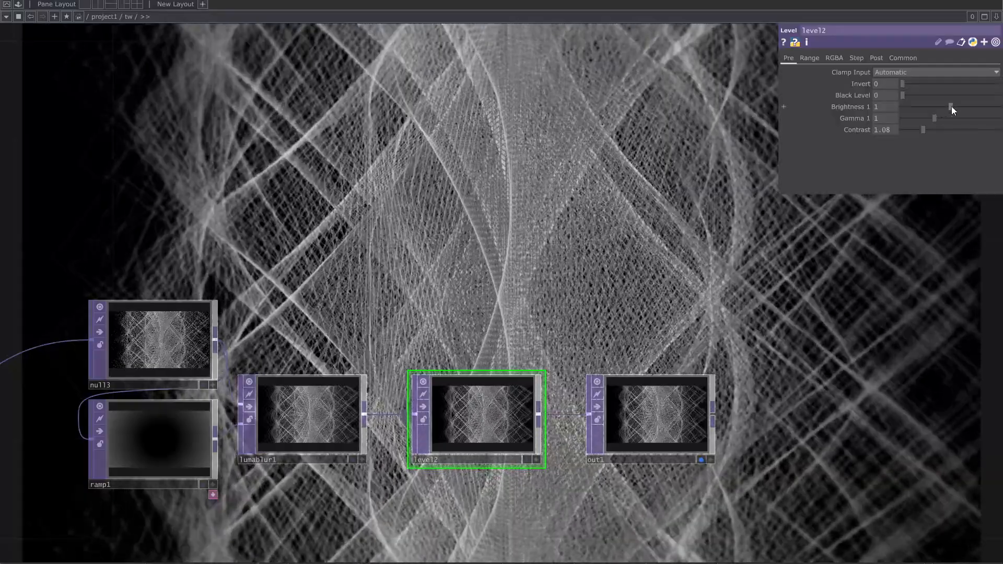
left_click_drag(952, 105, 958, 106)
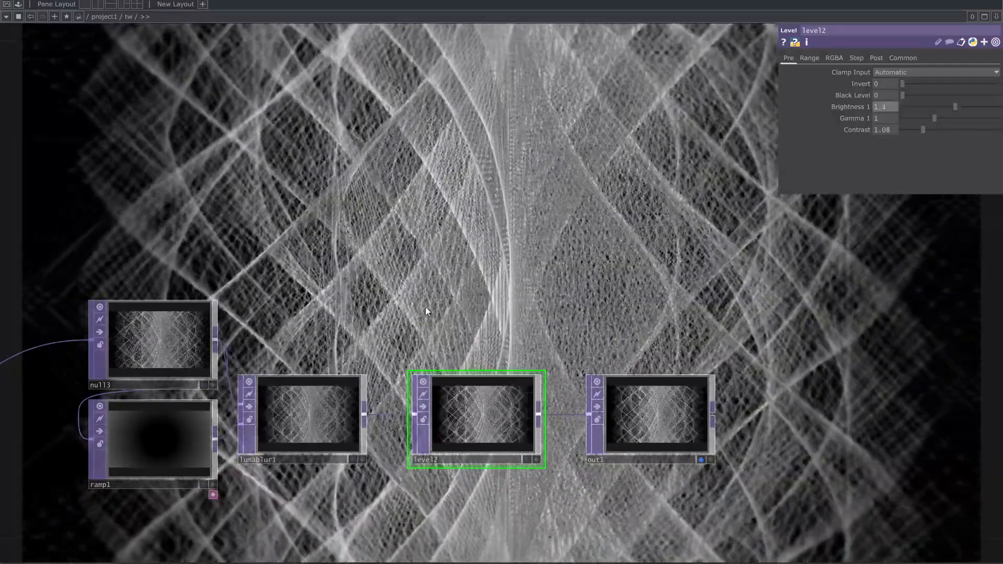
Move the nodes out of view and examine the brightened weave in the background.
left_click_drag(453, 293, 721, 201)
scroll(637, 228, "down", 2)
scroll(638, 229, "down", 1)
left_click_drag(624, 243, 576, 271)
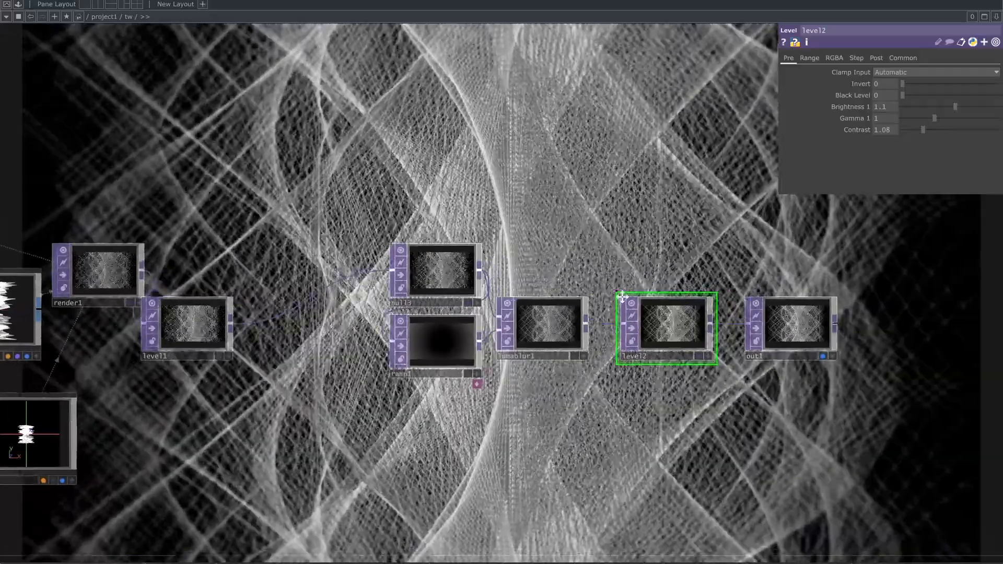
left_click_drag(623, 296, 554, 386)
left_click_drag(597, 359, 586, 513)
scroll(584, 396, "down", 2)
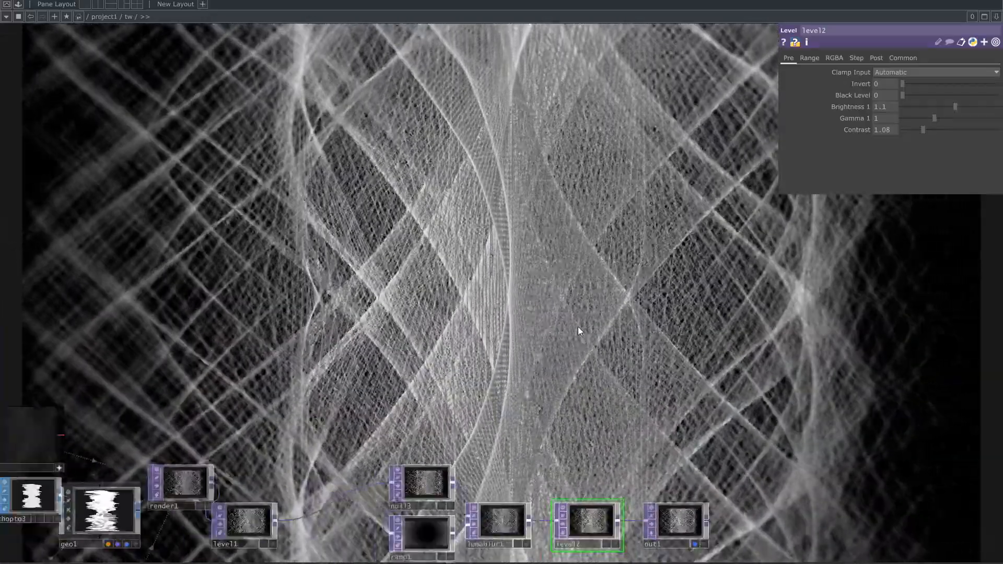
left_click_drag(557, 294, 527, 411)
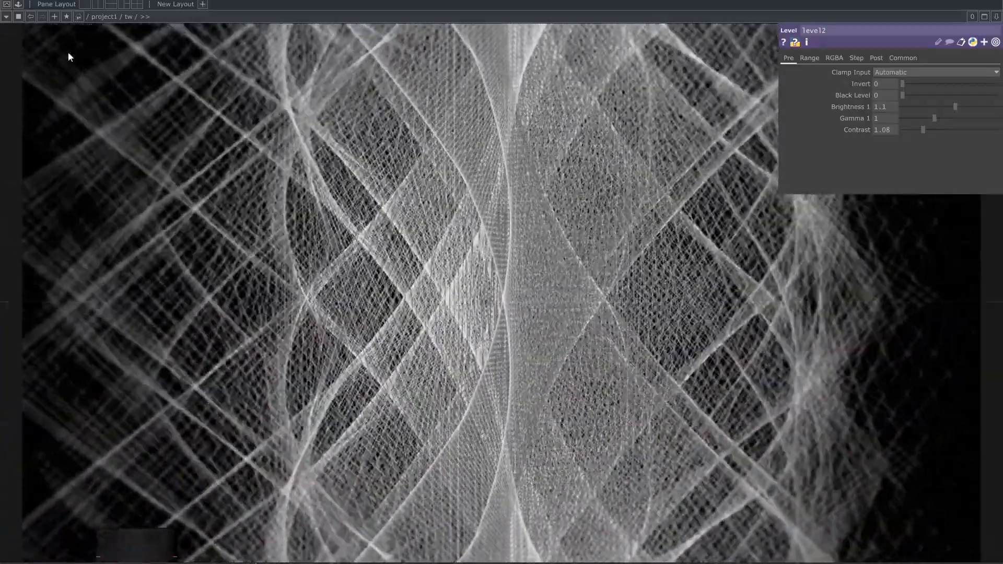
Bring the whole network into view, open the output in perform mode and enlarge its window to full screen.
scroll(468, 327, "down", 2)
left_click_drag(472, 342, 674, 293)
left_click_drag(284, 329, 336, 324)
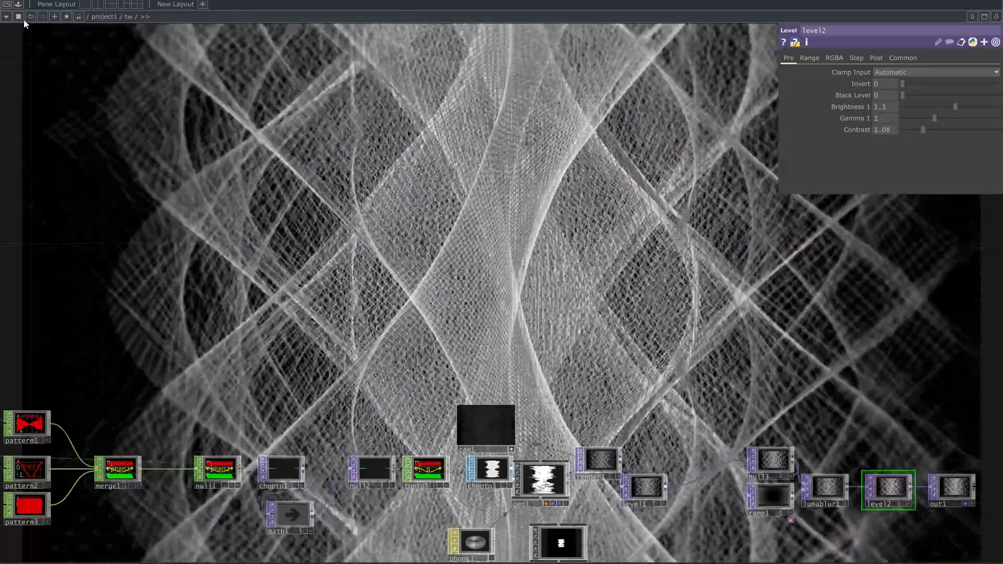
left_click(18, 5)
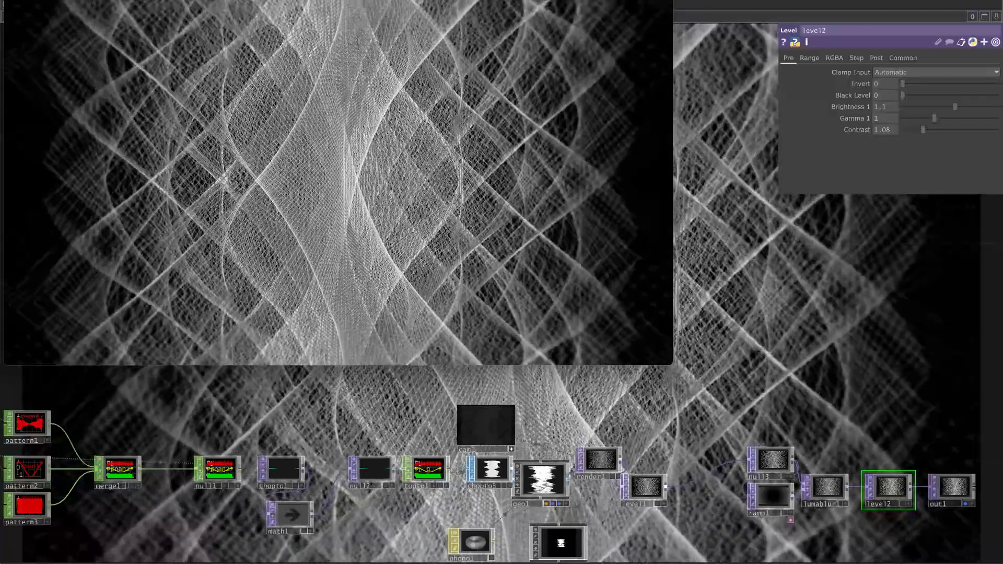
left_click(639, 0)
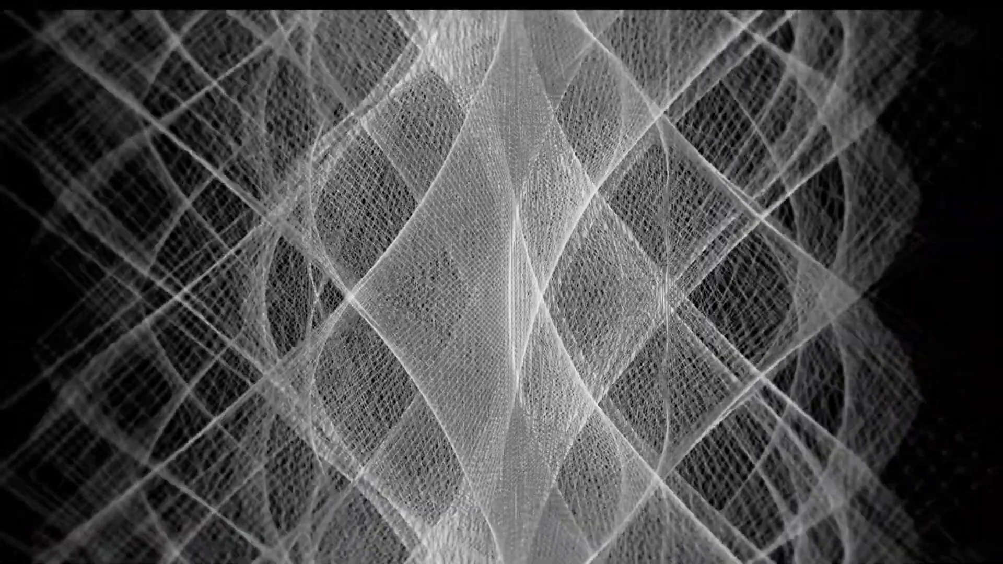